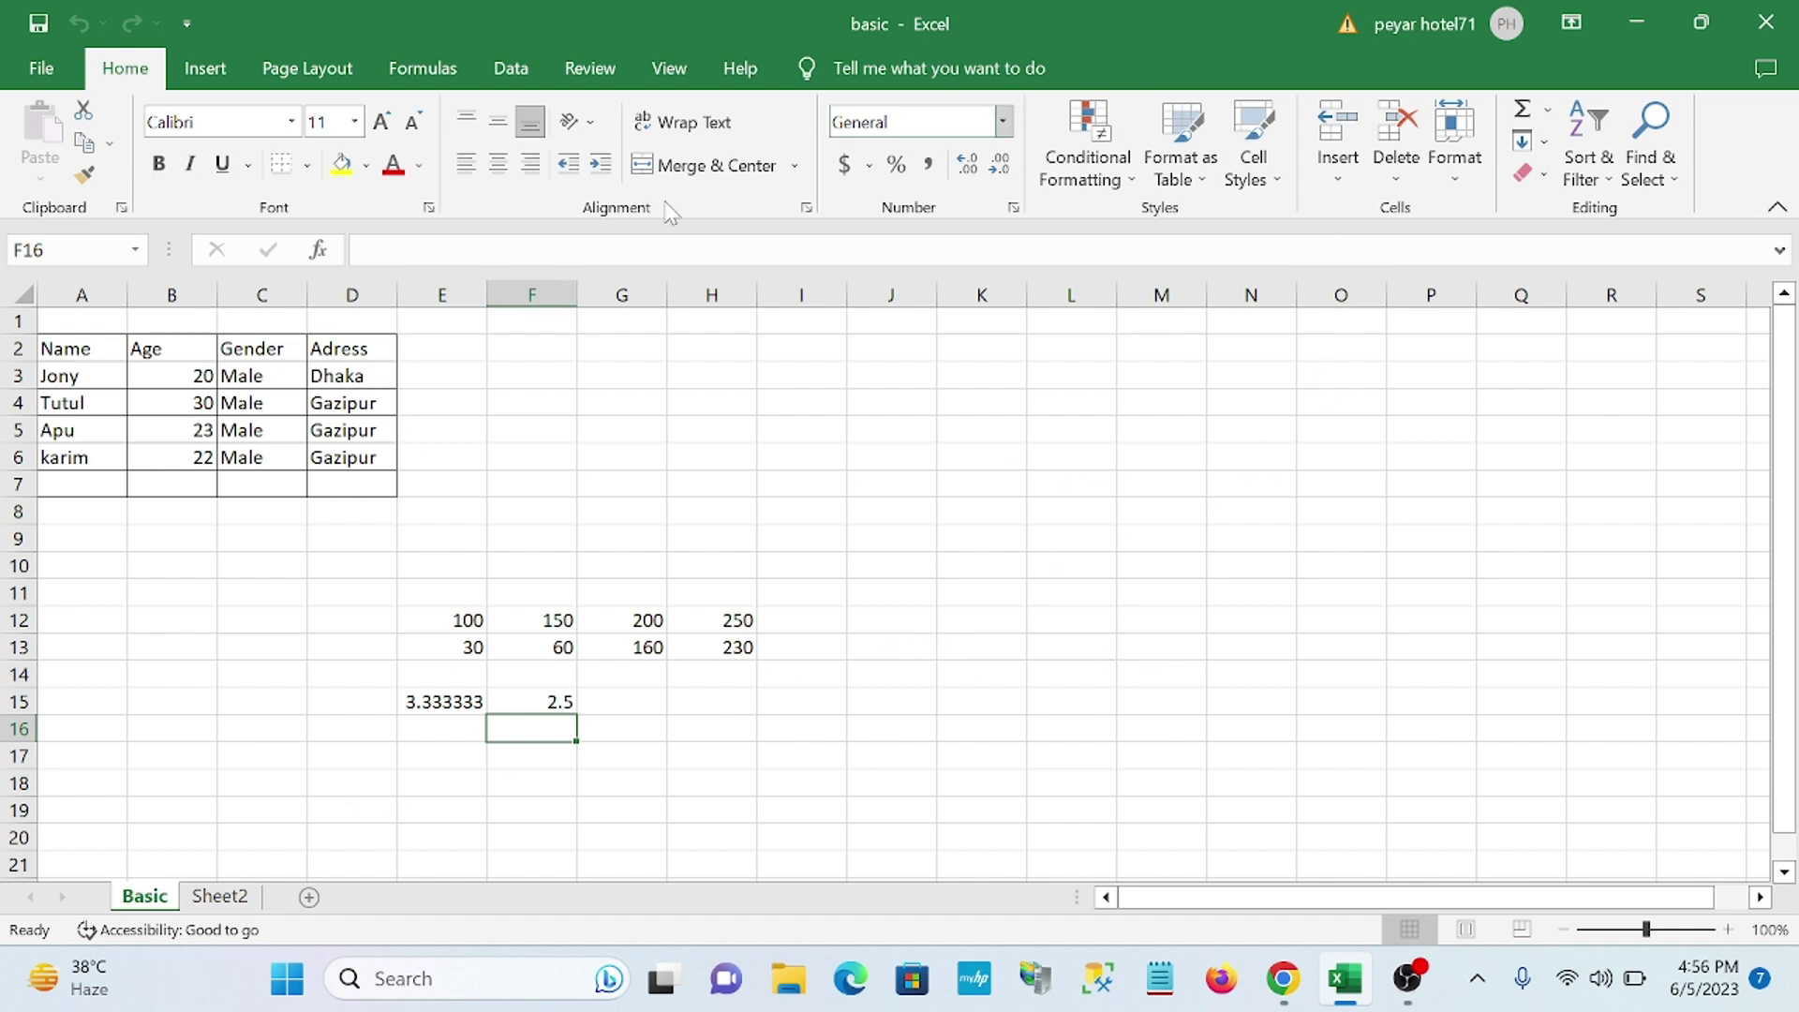
- Rename the worksheet Sheet2 as Bazar
{"action": "left_click", "coordinate": [246, 898]}
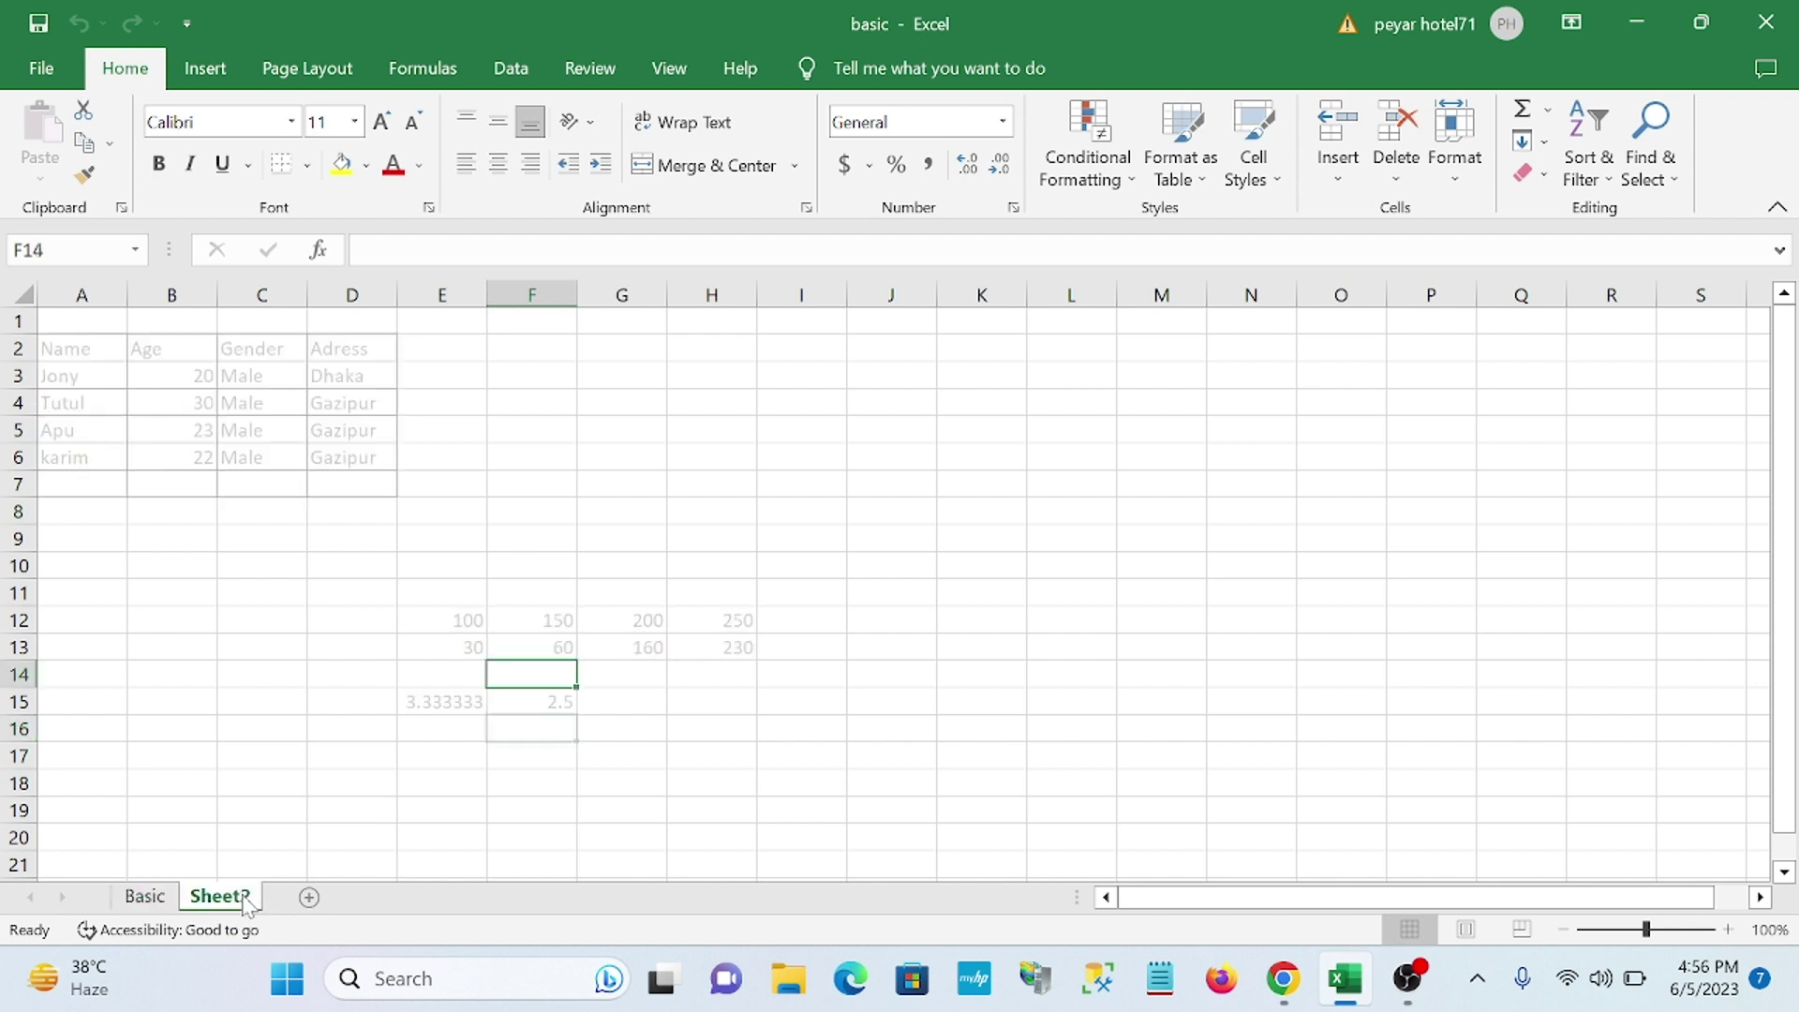
{"action": "right_click", "coordinate": [245, 897]}
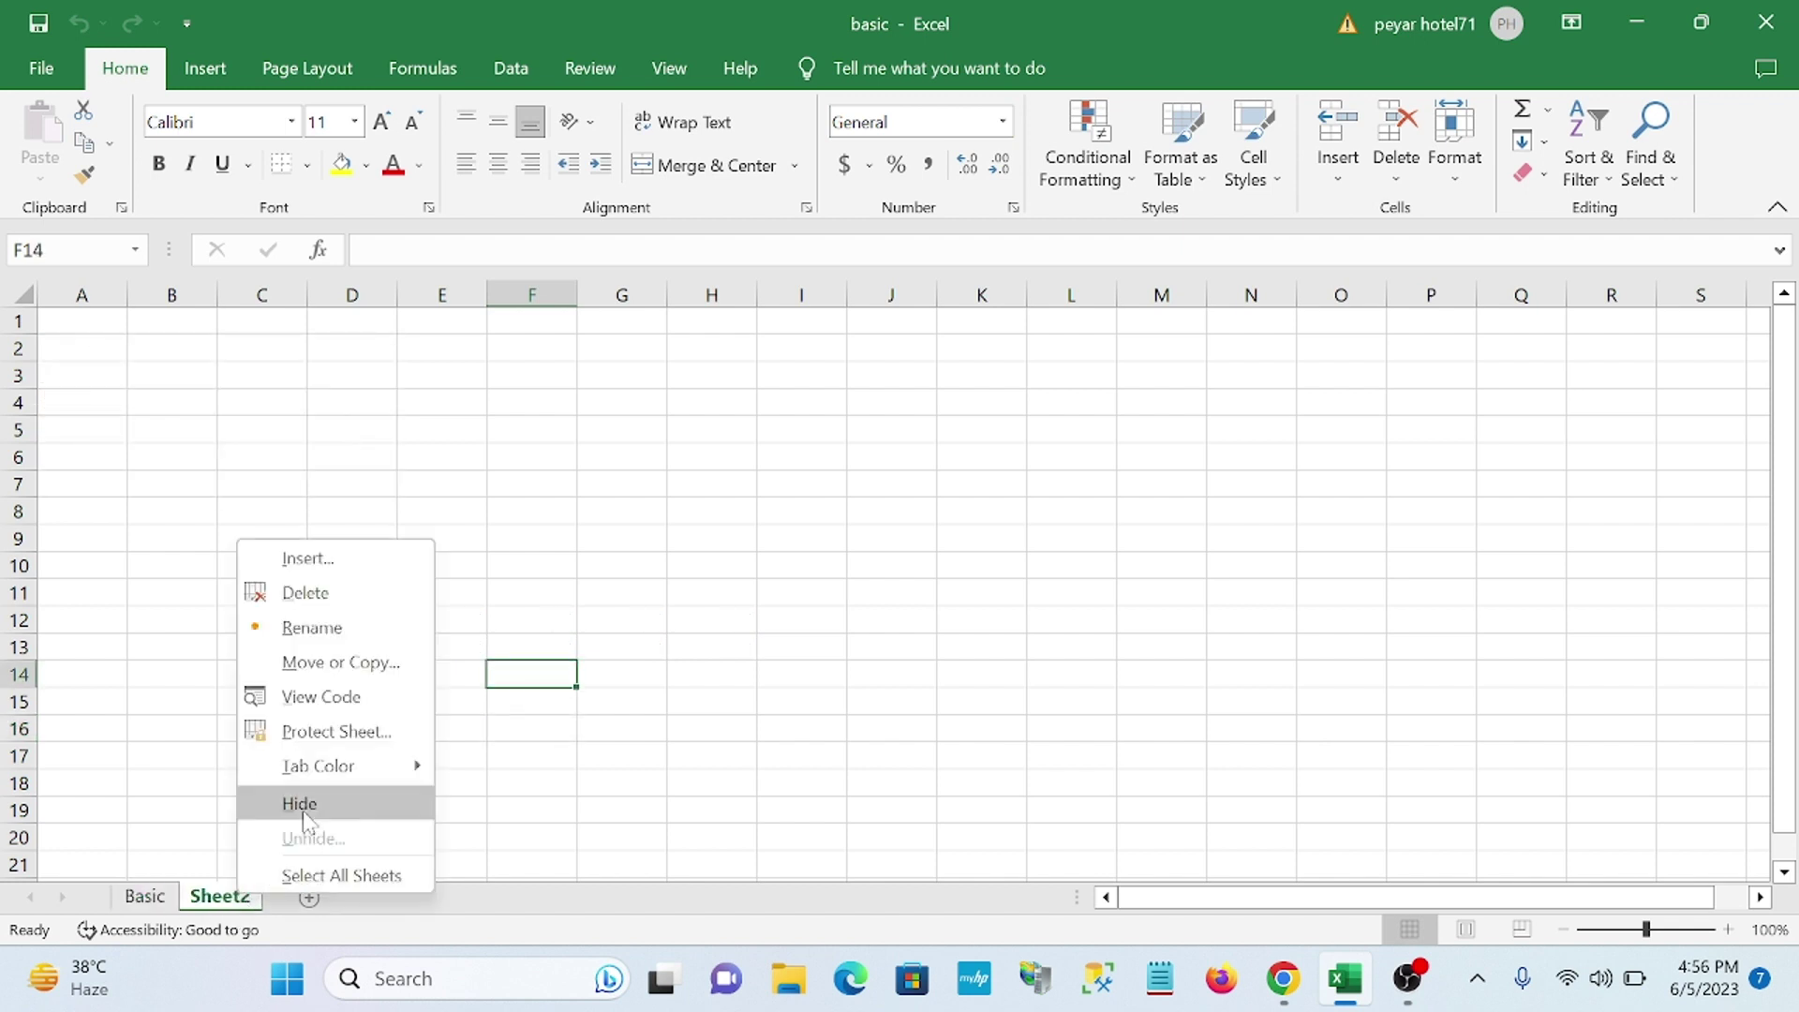
{"action": "left_click", "coordinate": [319, 627]}
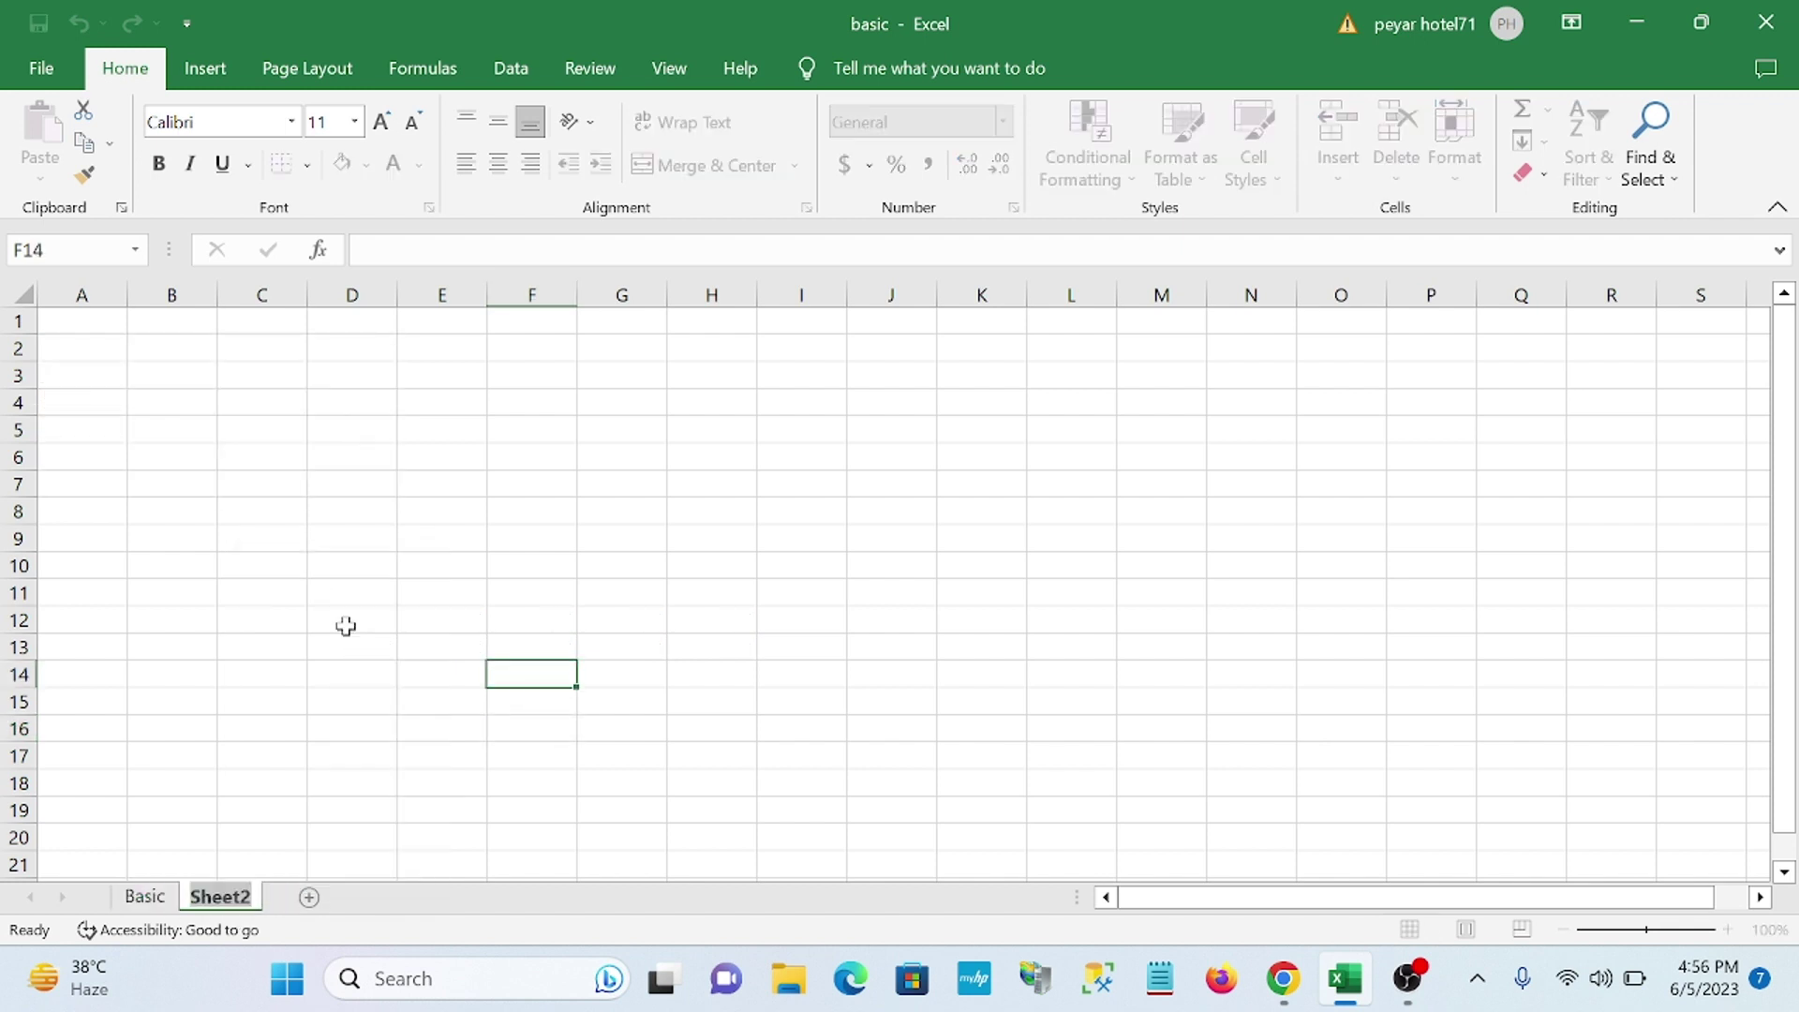
{"action": "type", "text": "Baz"}
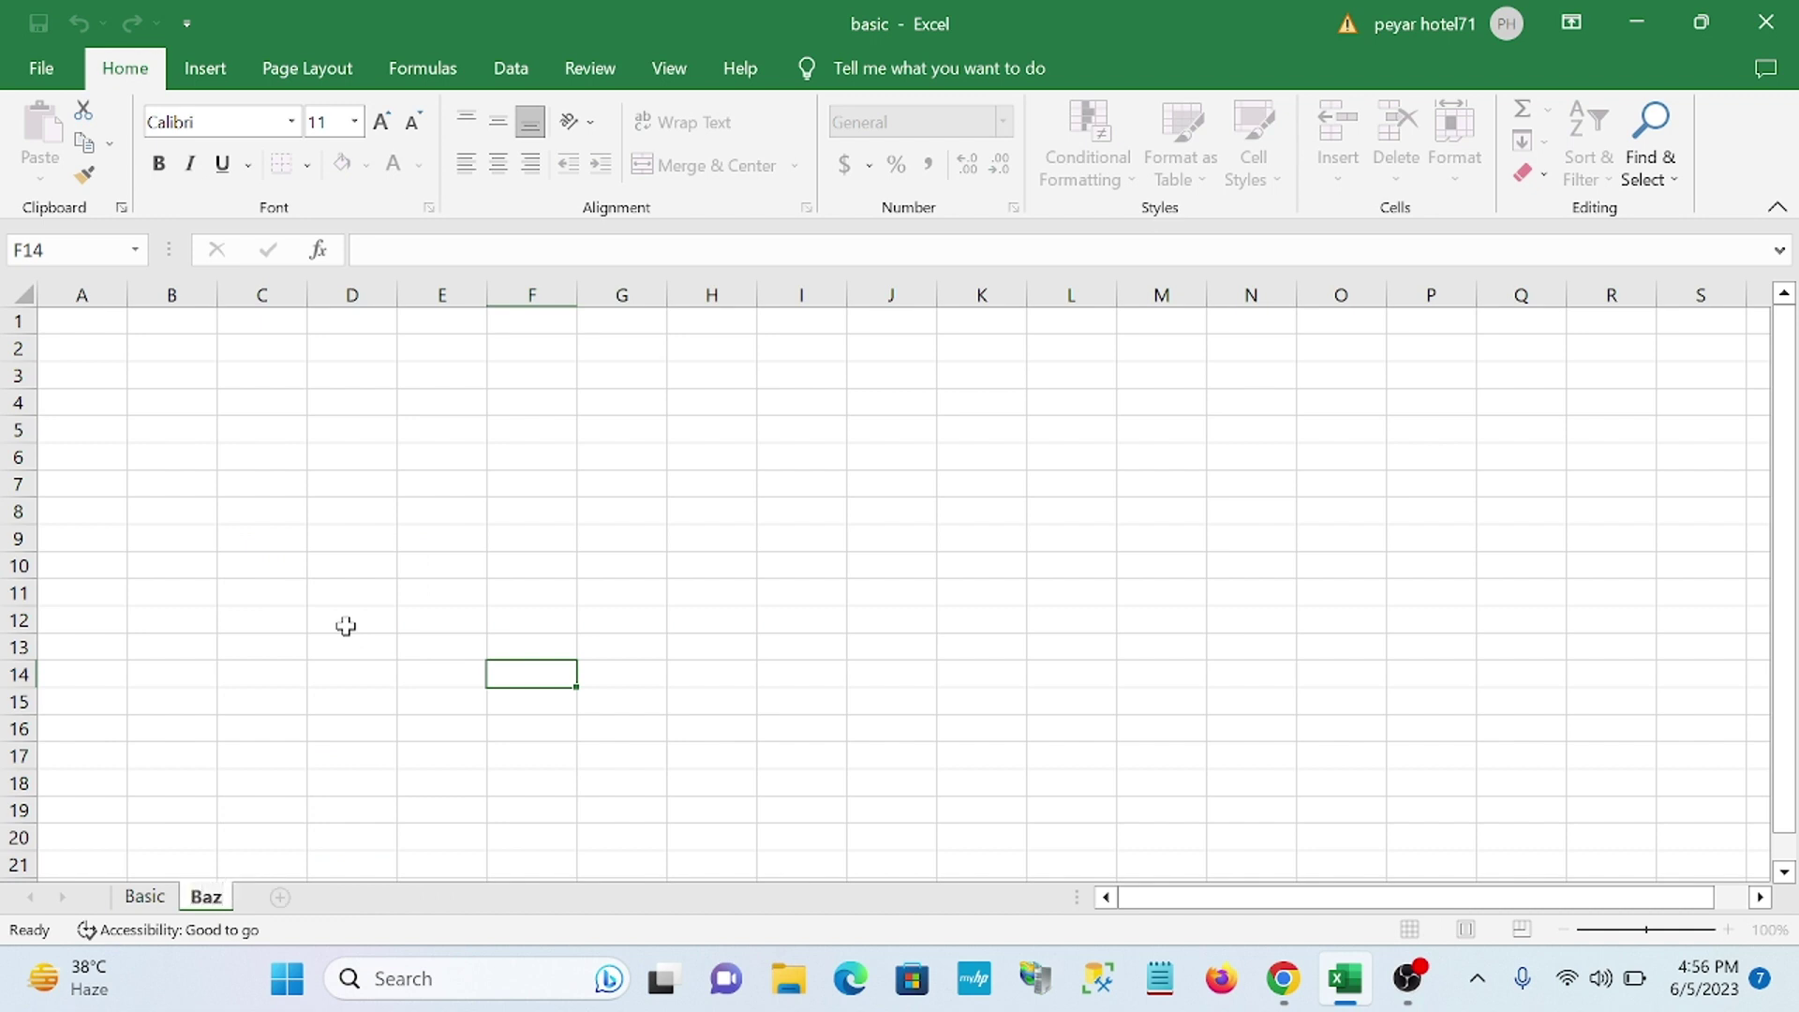
{"action": "type", "text": "ar"}
{"action": "key", "text": "Return"}
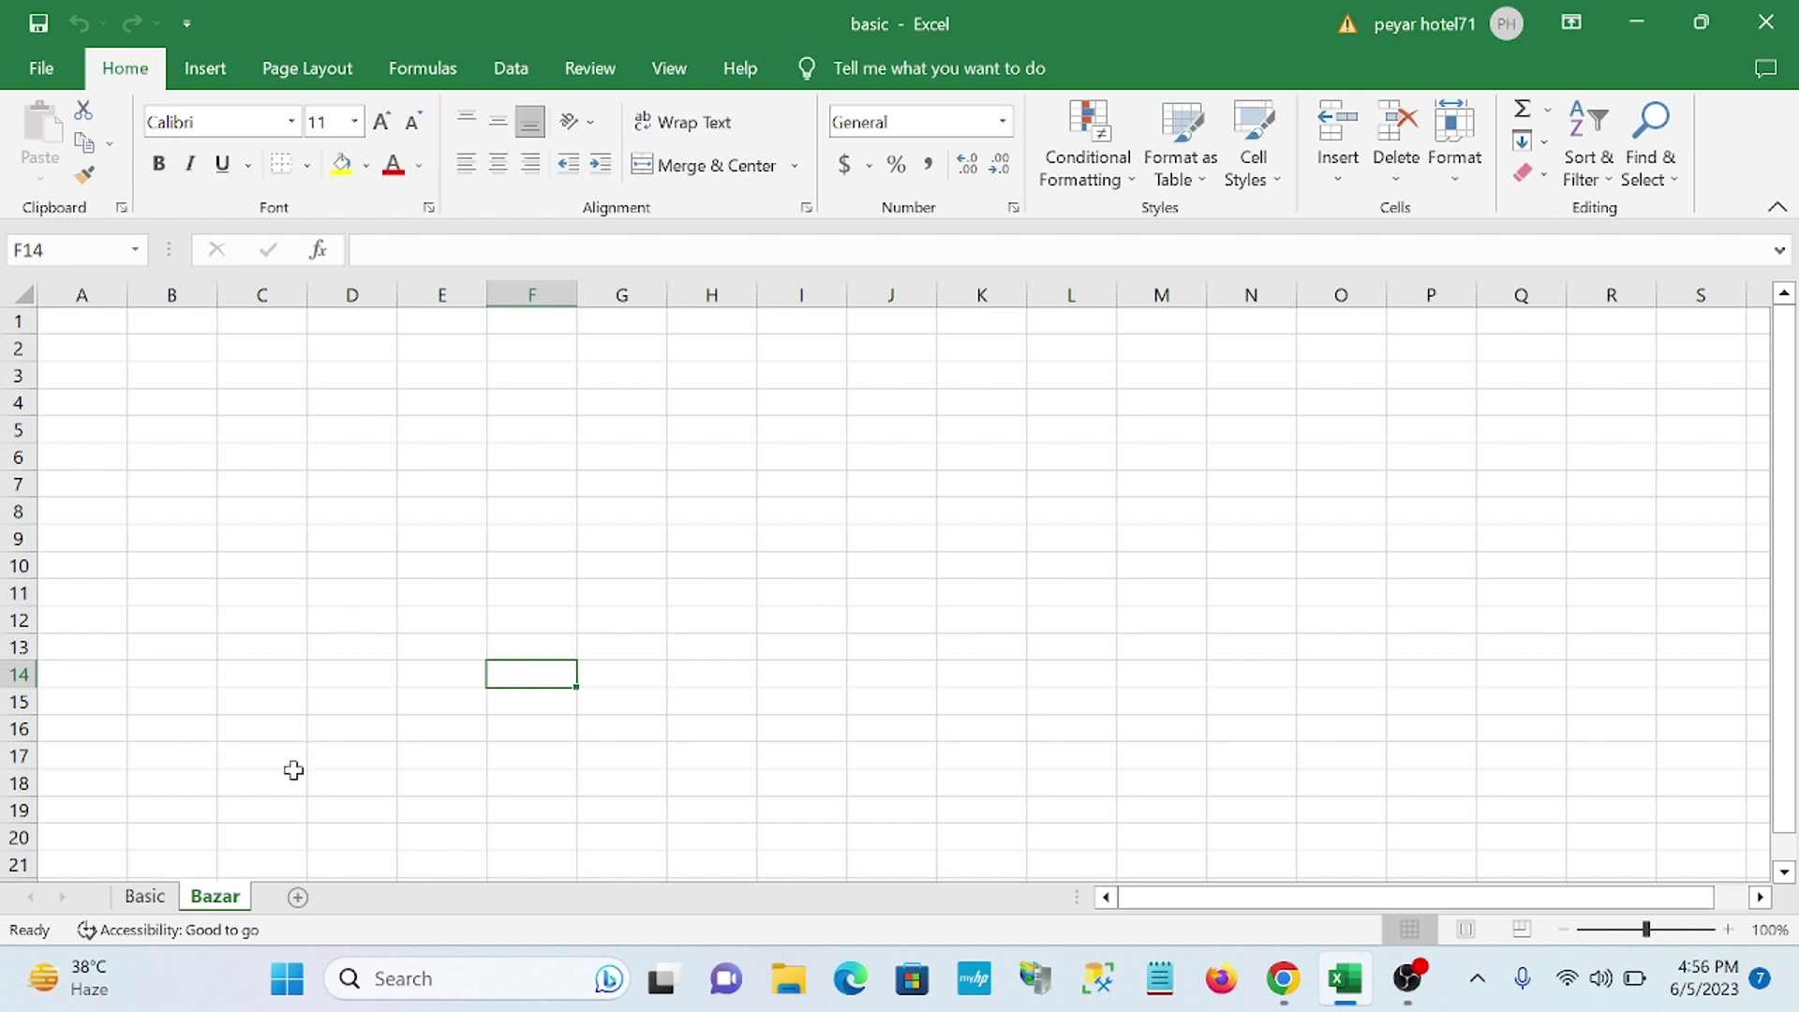
- Enter the column headers Product, price, Quantity and Bill in cells A1 to D1 of the Bazar sheet
{"action": "left_click", "coordinate": [146, 896]}
{"action": "left_click", "coordinate": [215, 899]}
{"action": "left_click", "coordinate": [81, 324]}
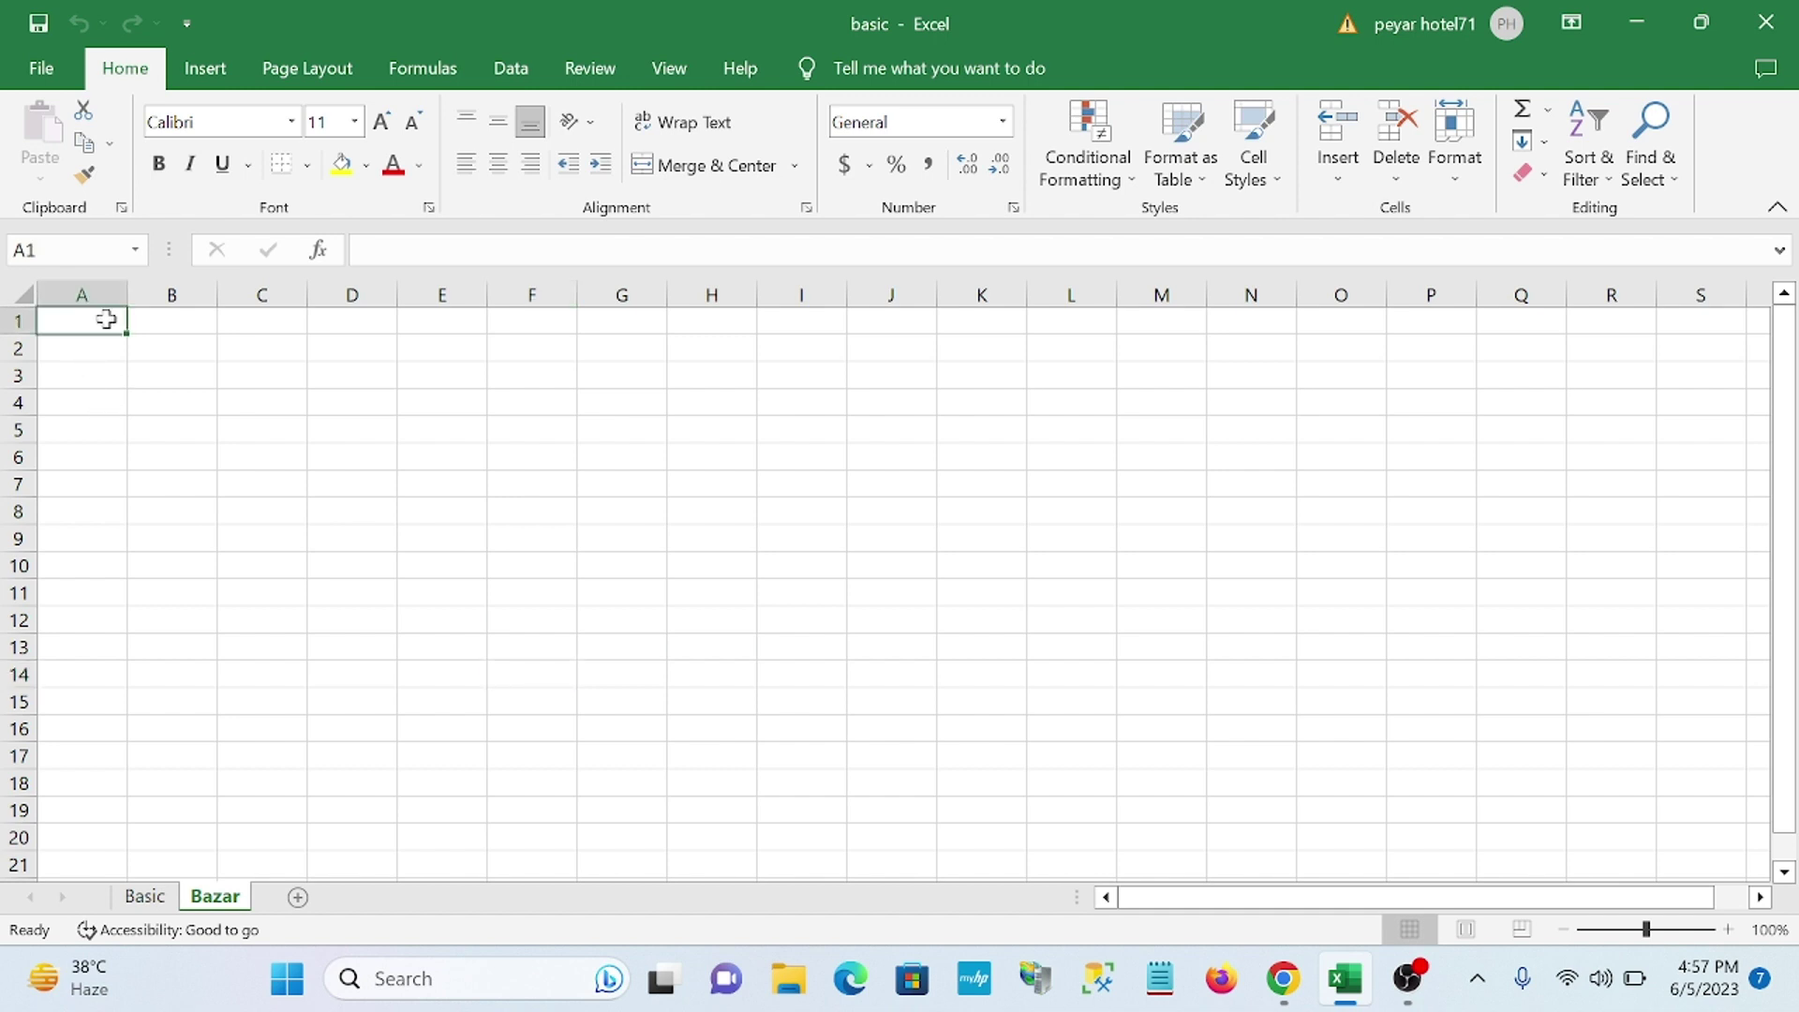
{"action": "type", "text": "Pr"}
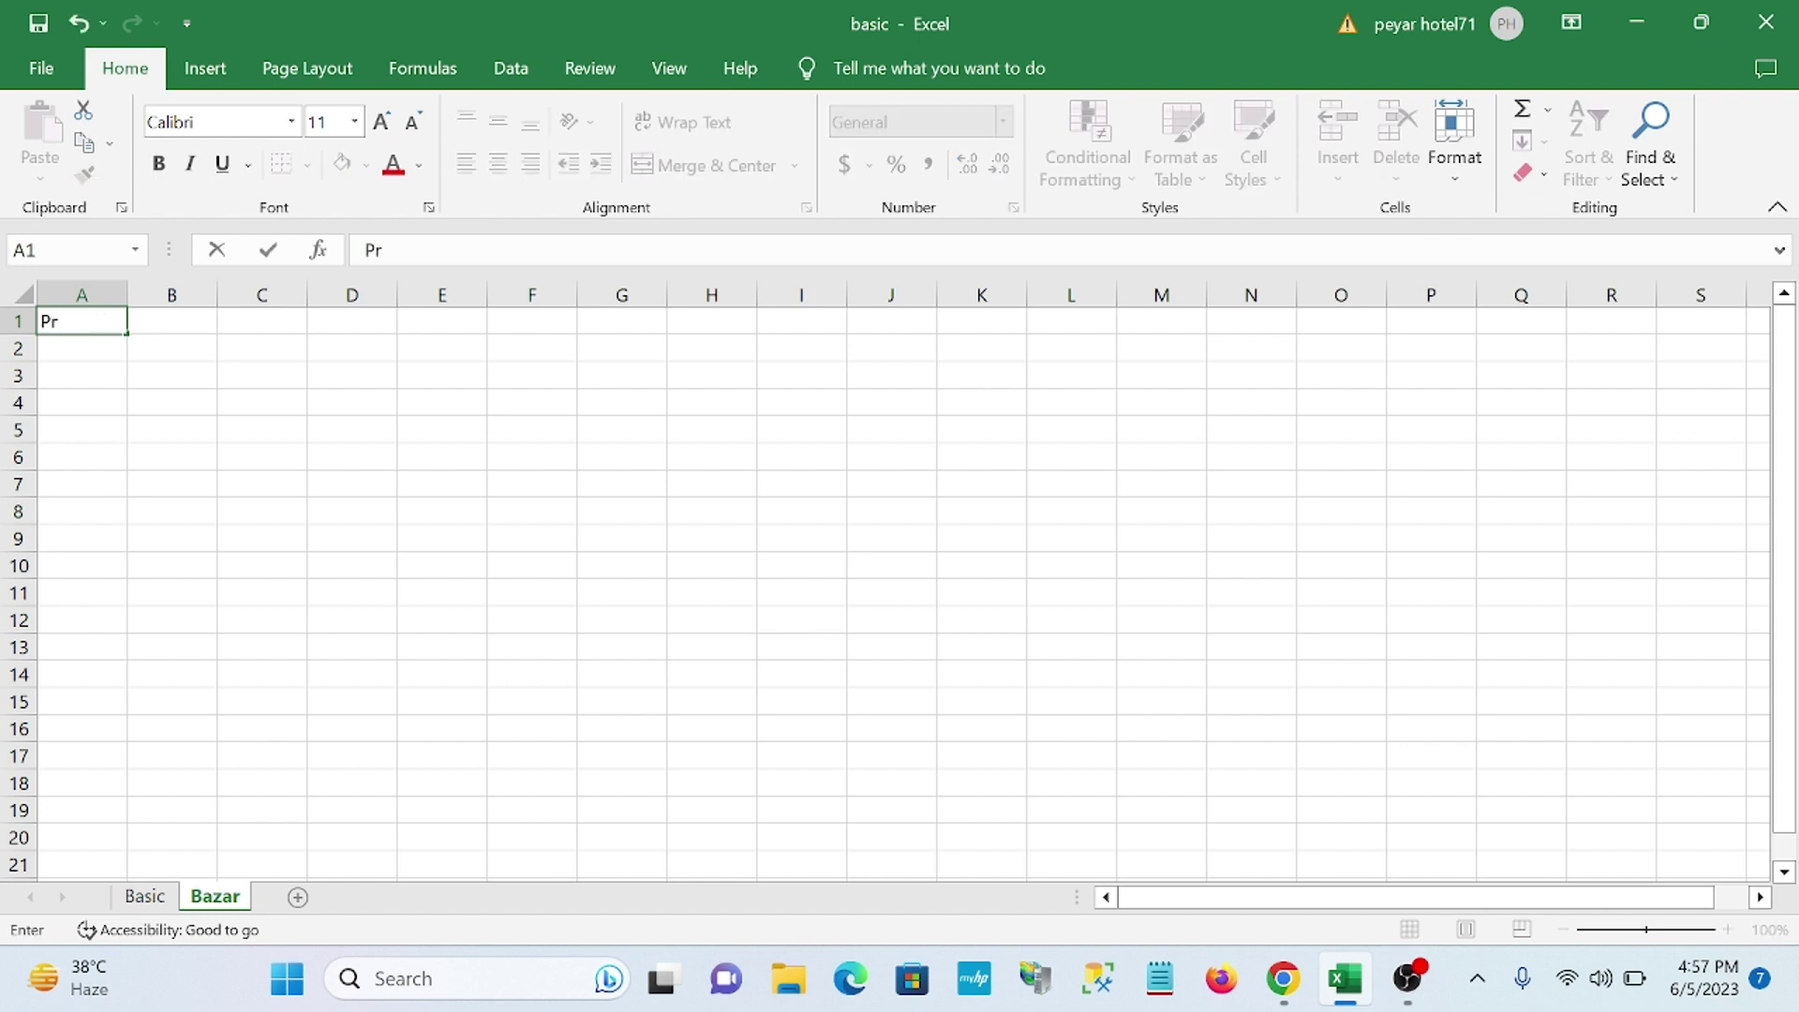
{"action": "type", "text": "oduct"}
{"action": "key", "text": "Tab"}
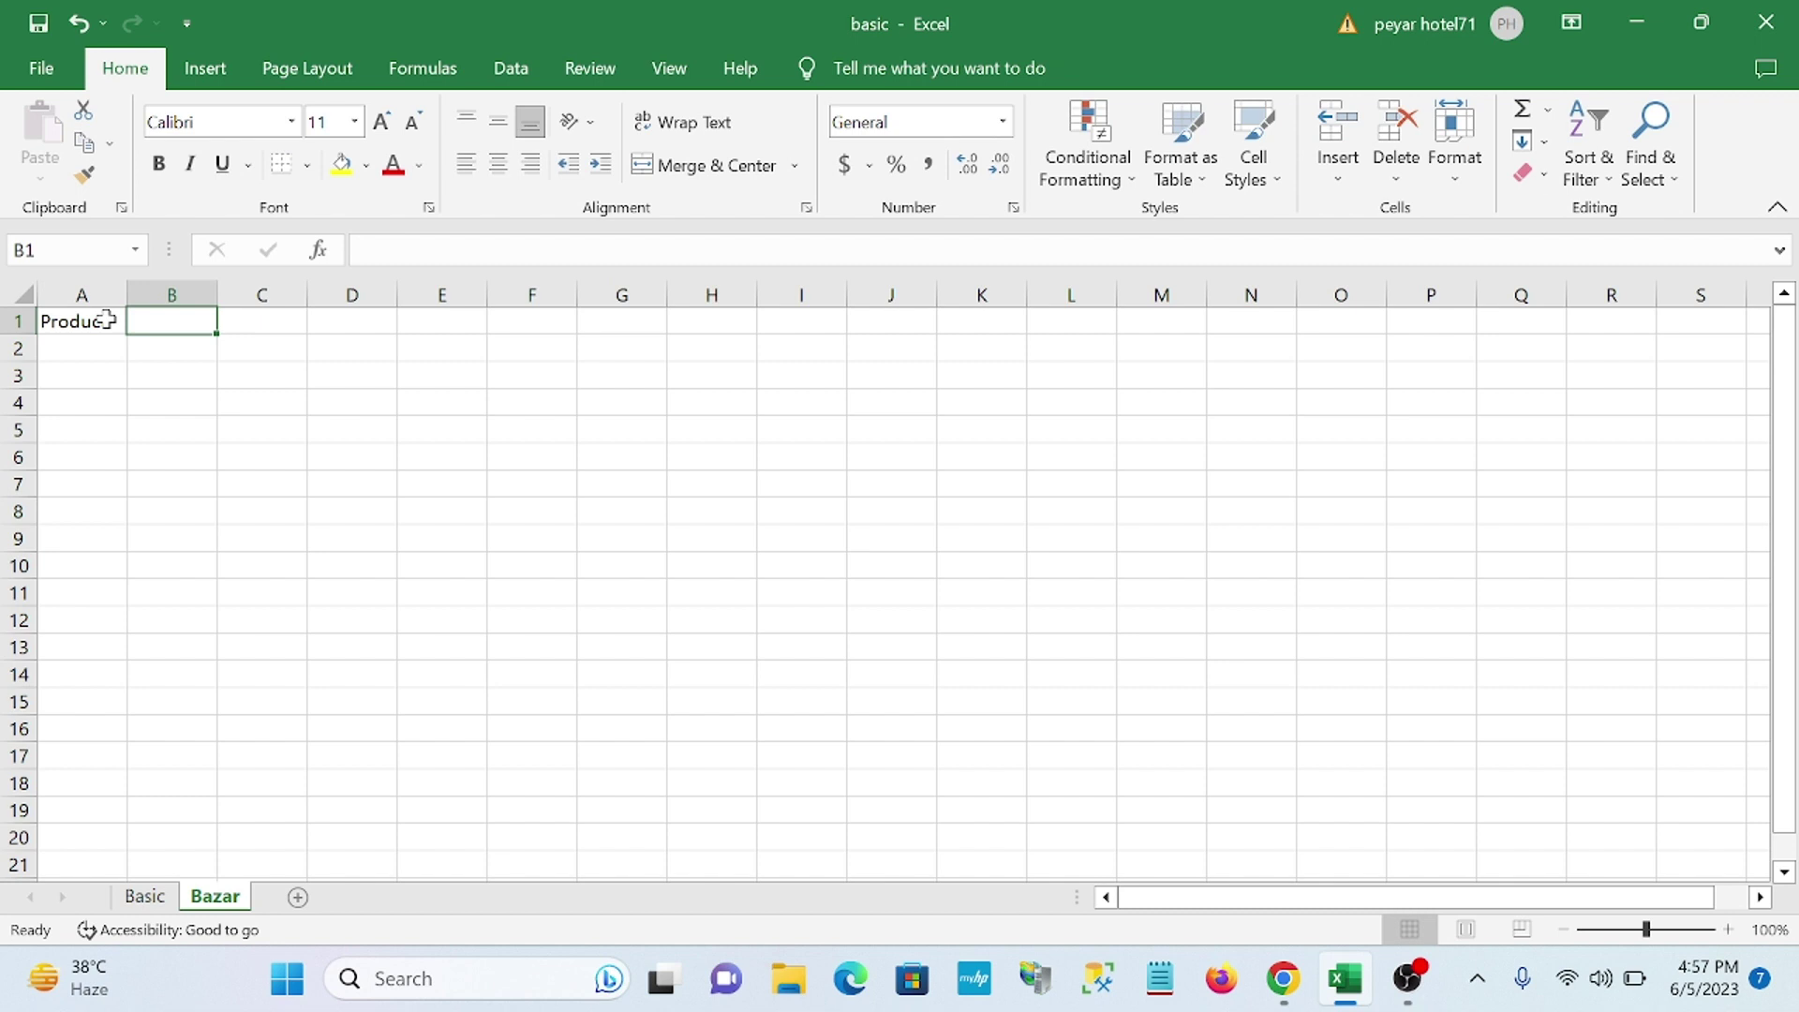
{"action": "type", "text": "price"}
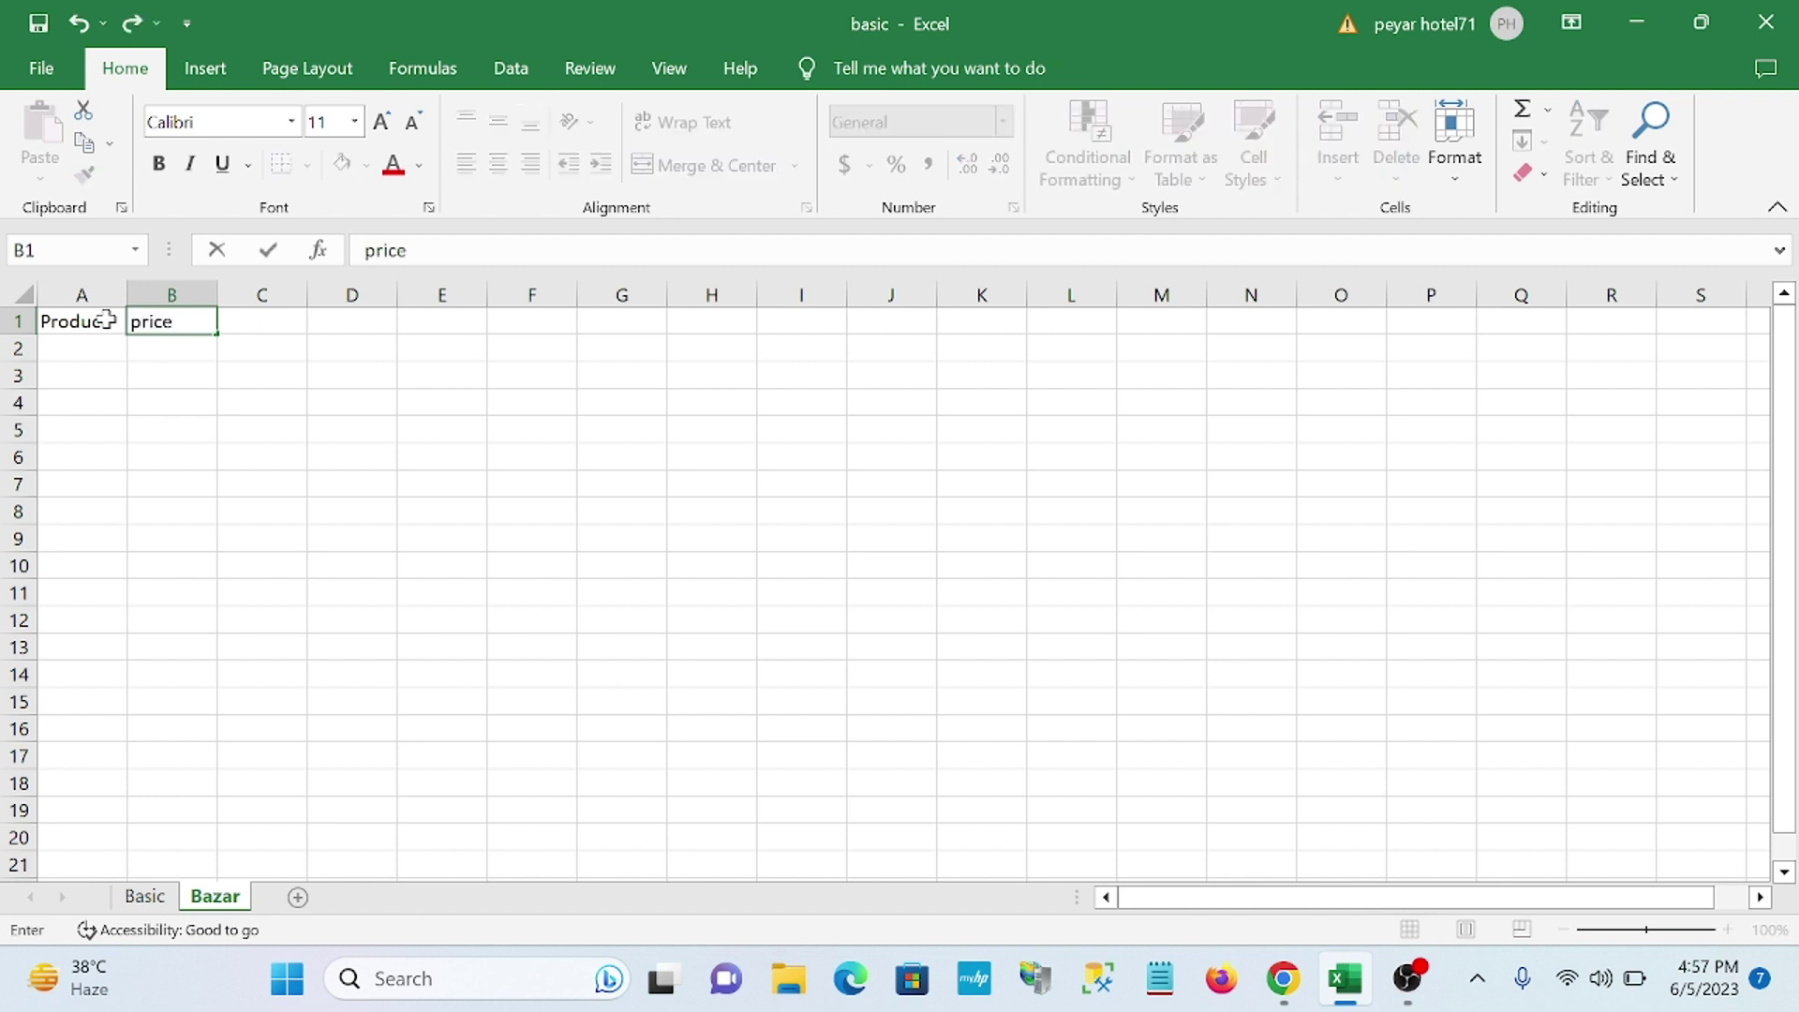
{"action": "key", "text": "Tab"}
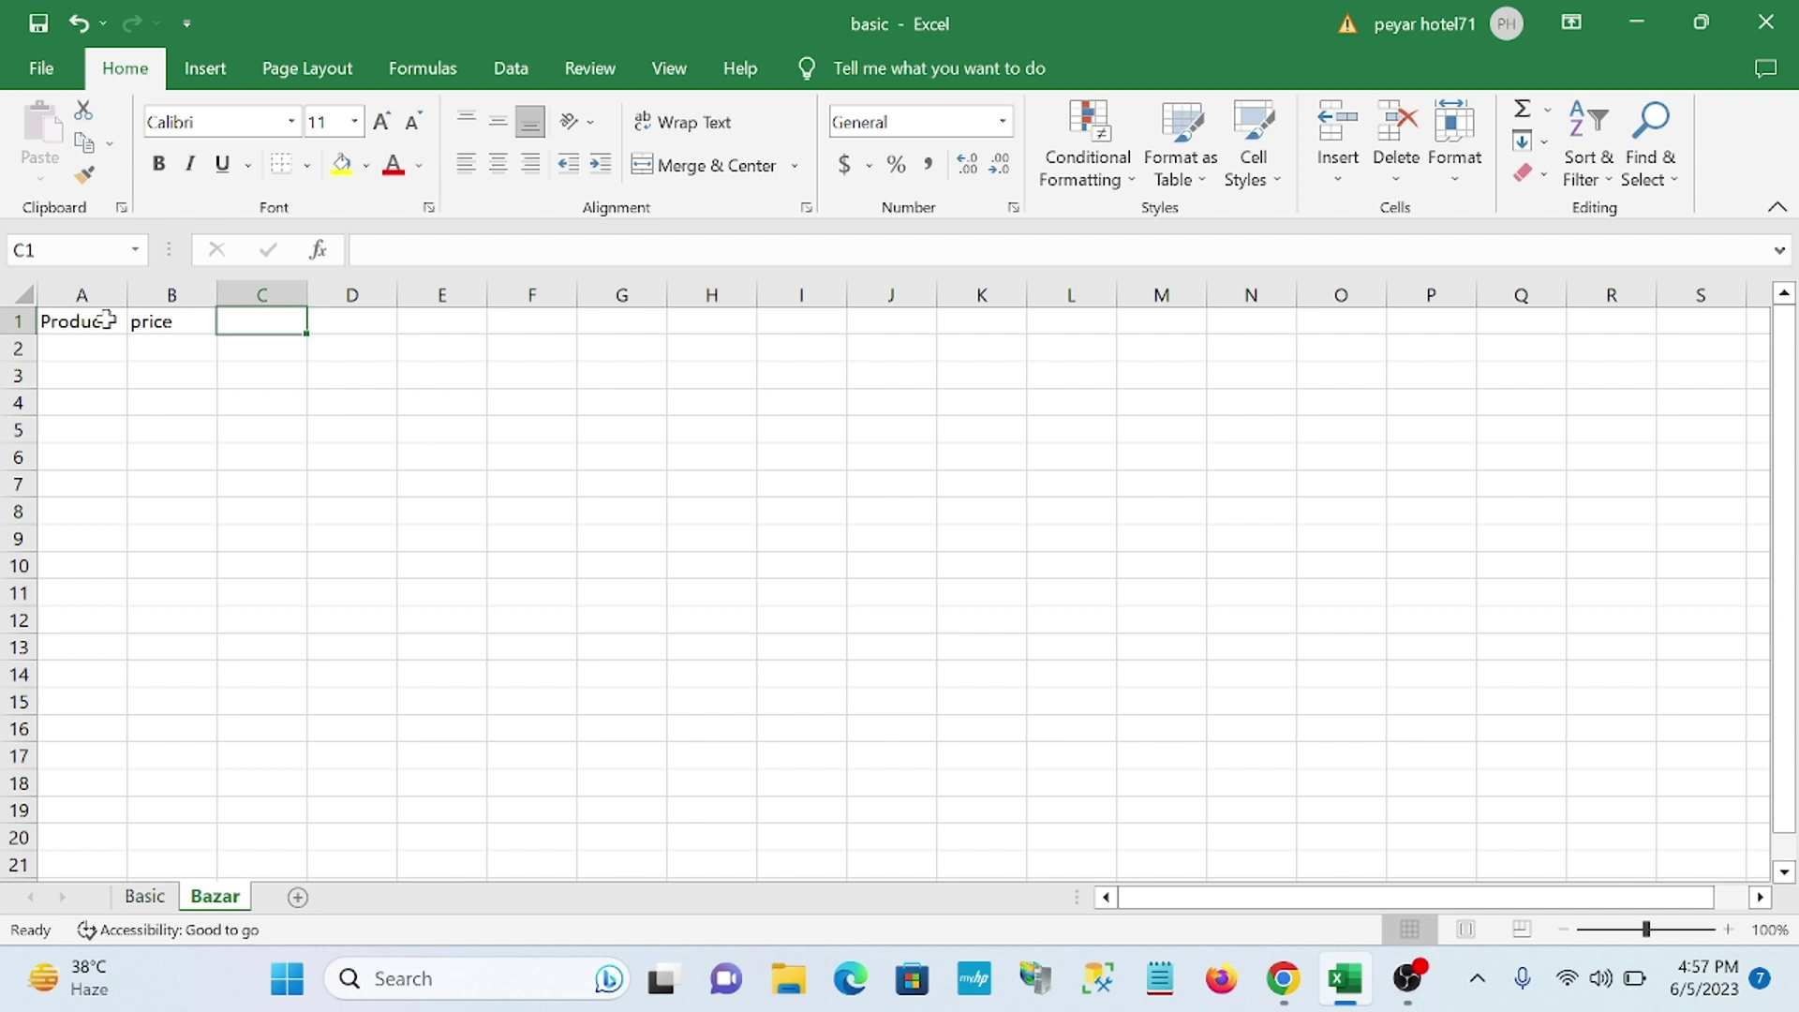
{"action": "type", "text": "Qu"}
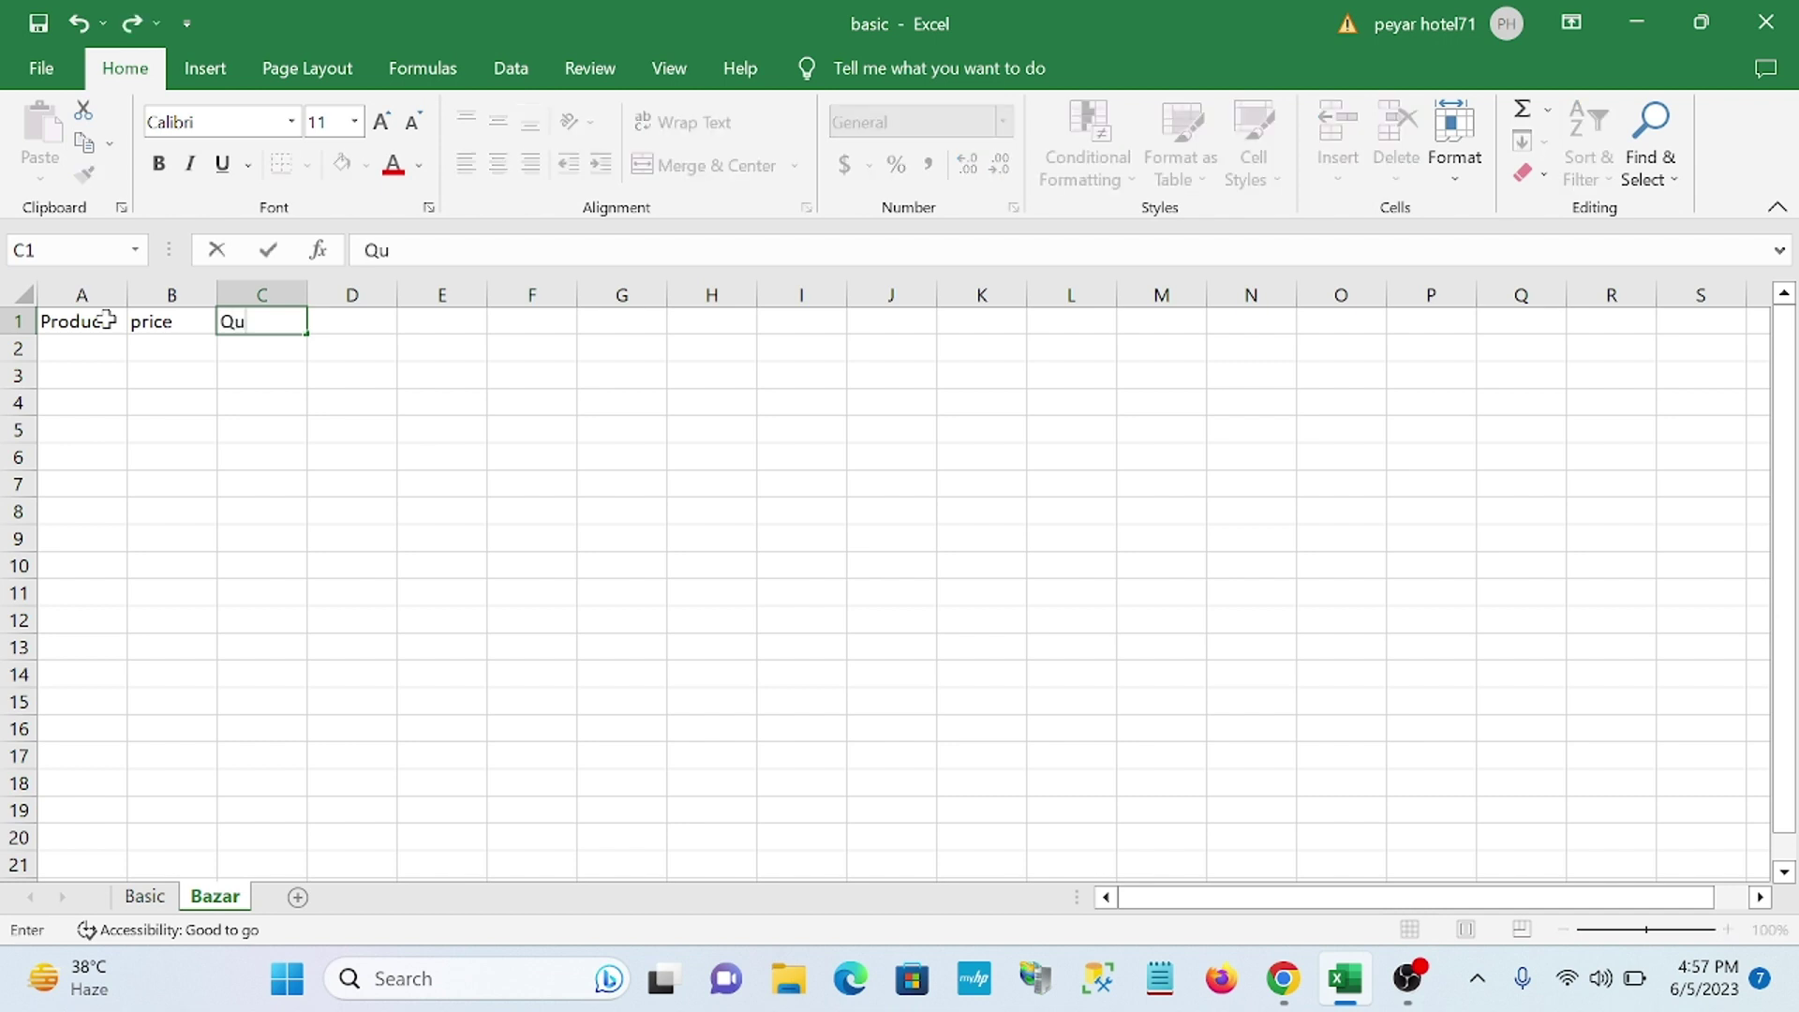
{"action": "type", "text": "antity"}
{"action": "key", "text": "Tab"}
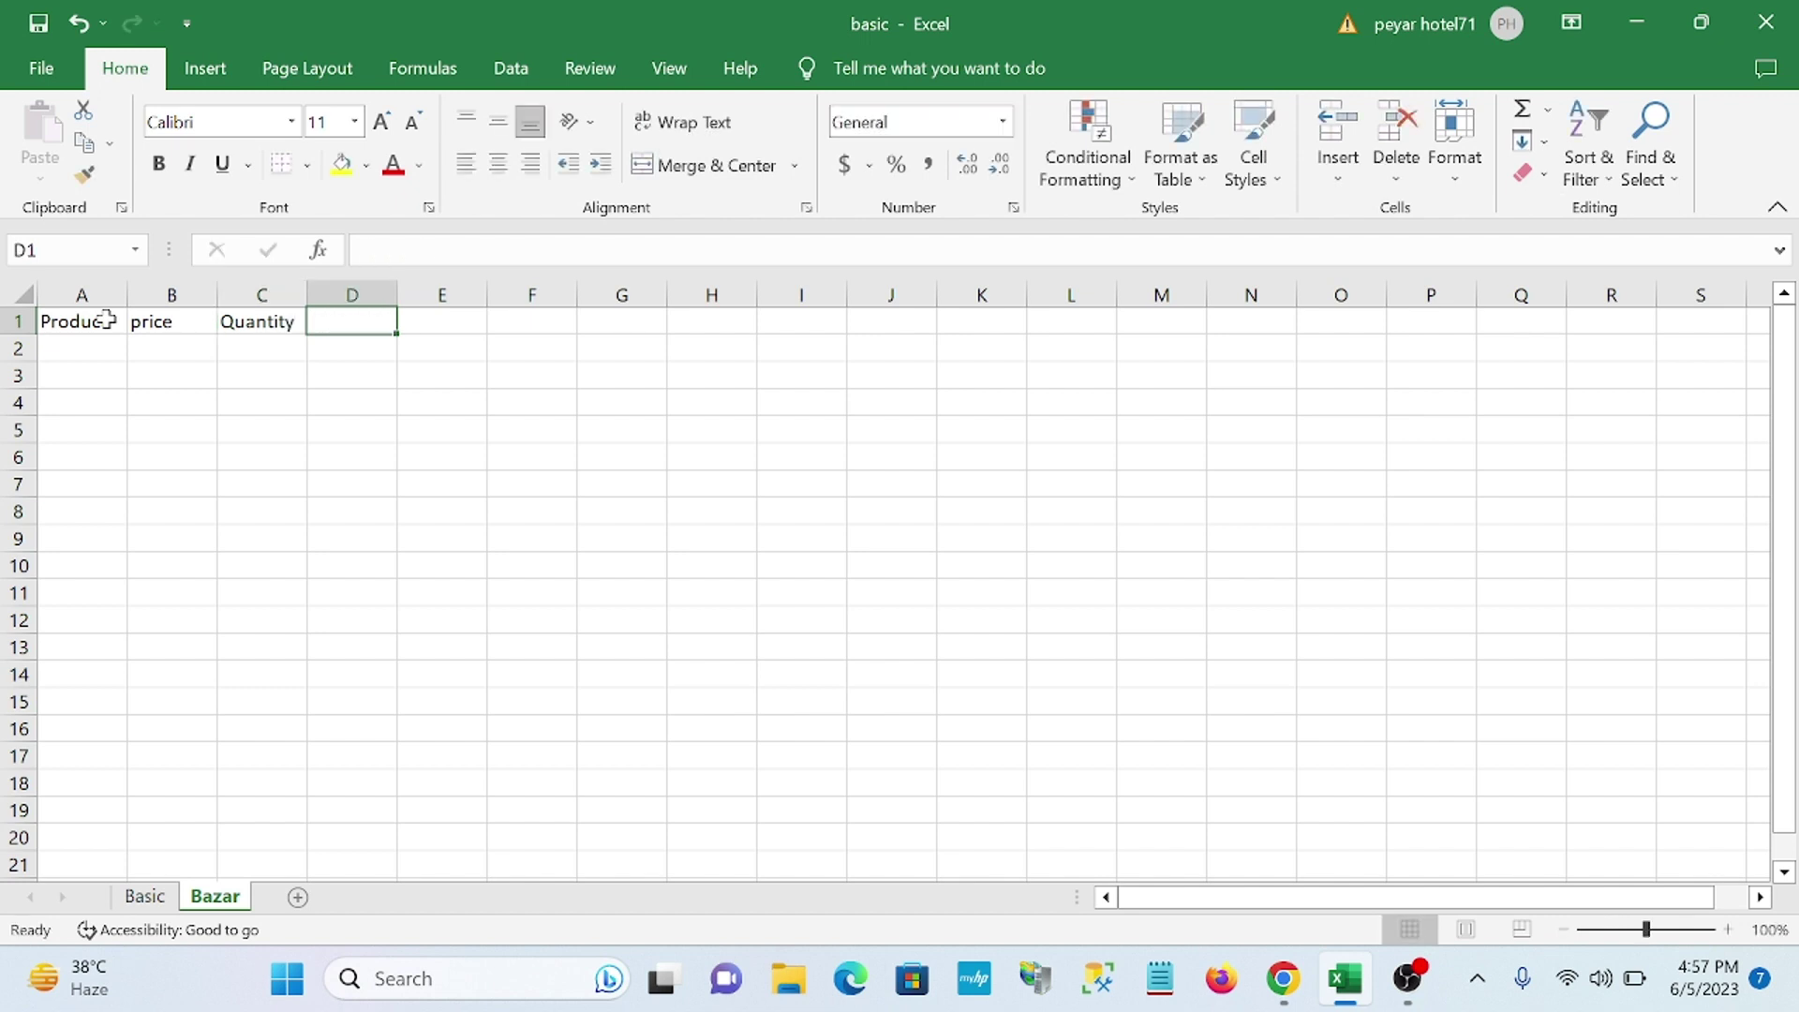
{"action": "type", "text": "Bill"}
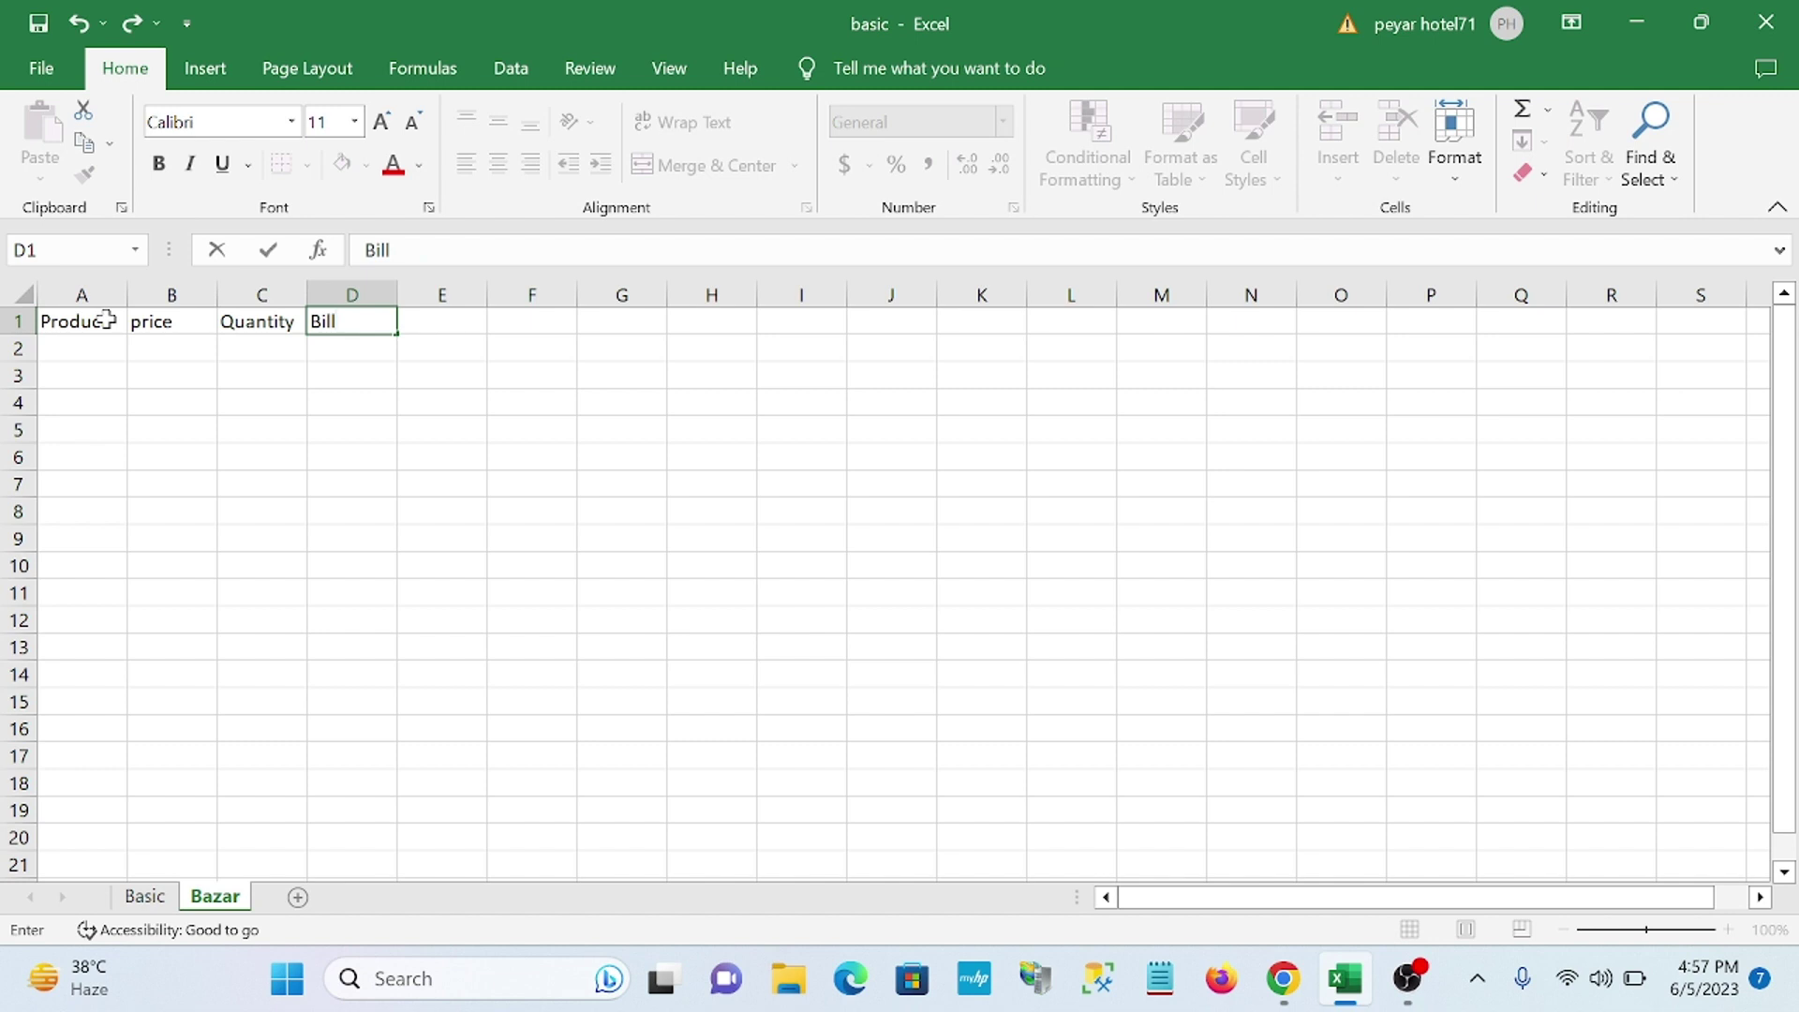
- List the products Ata, Rice, Dal and Biscuit in cells A2 to A5 under the Product header
{"action": "left_click", "coordinate": [88, 351]}
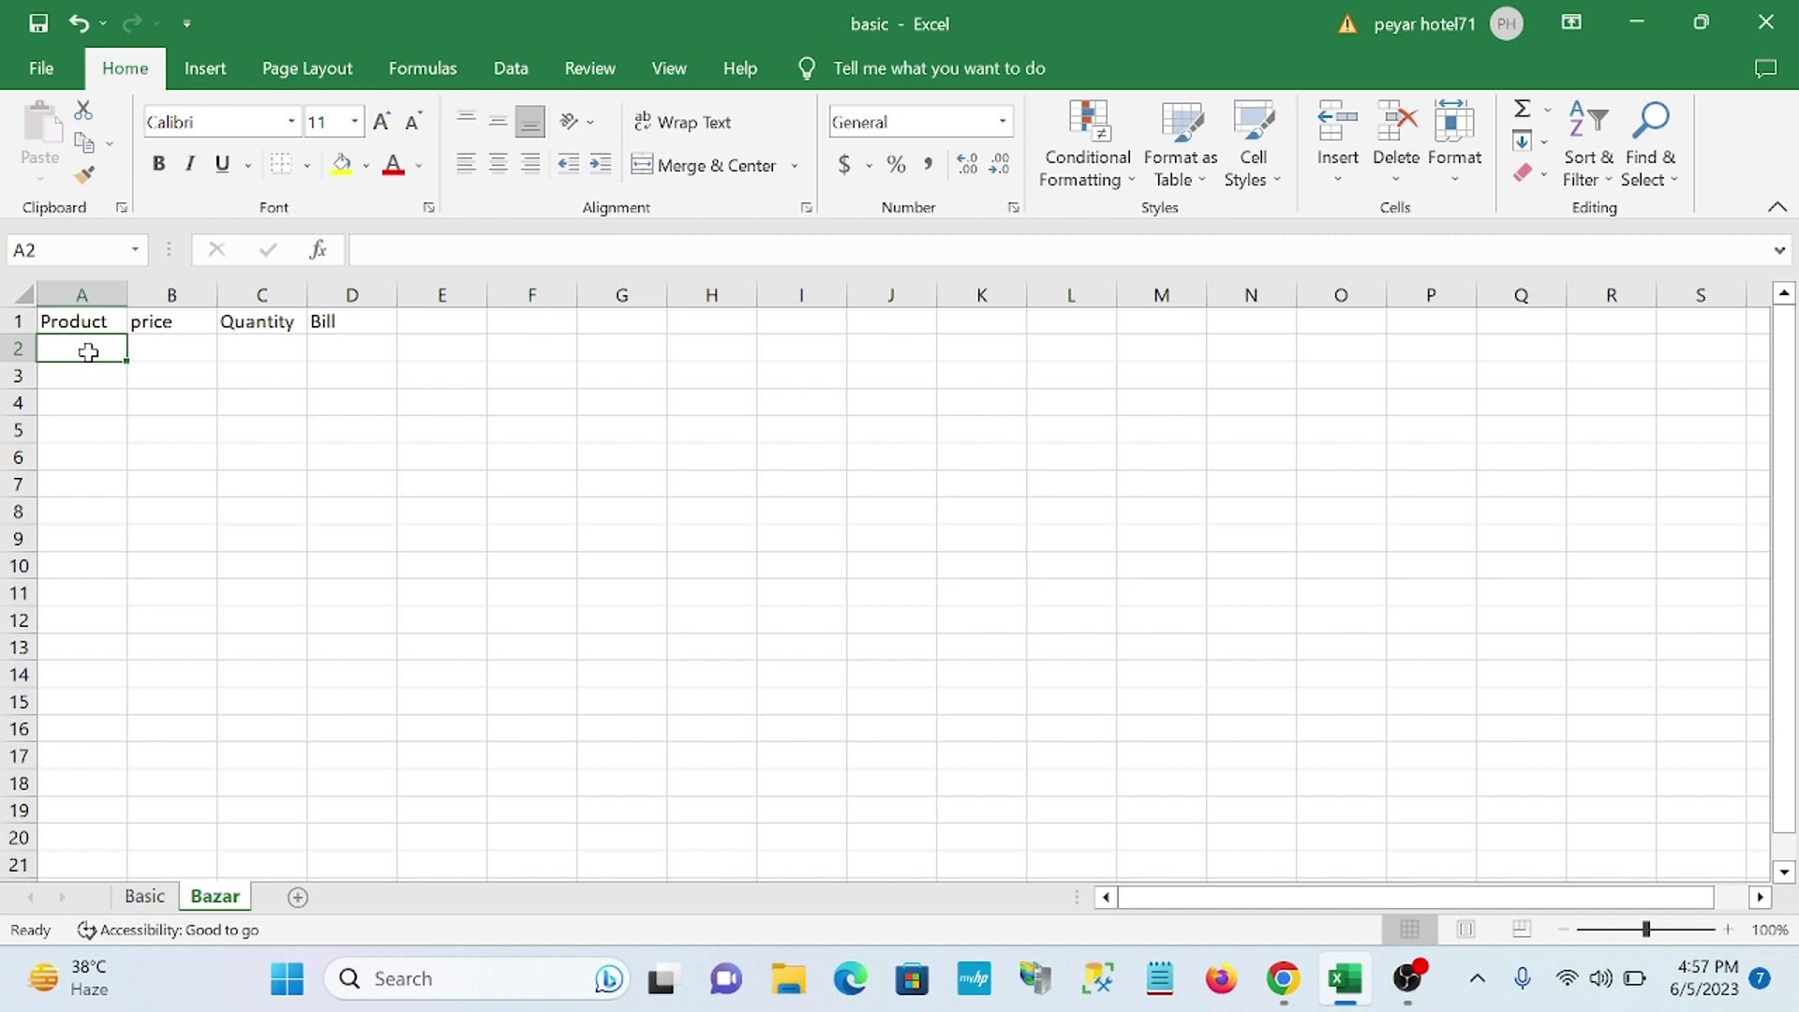
{"action": "type", "text": "Ata"}
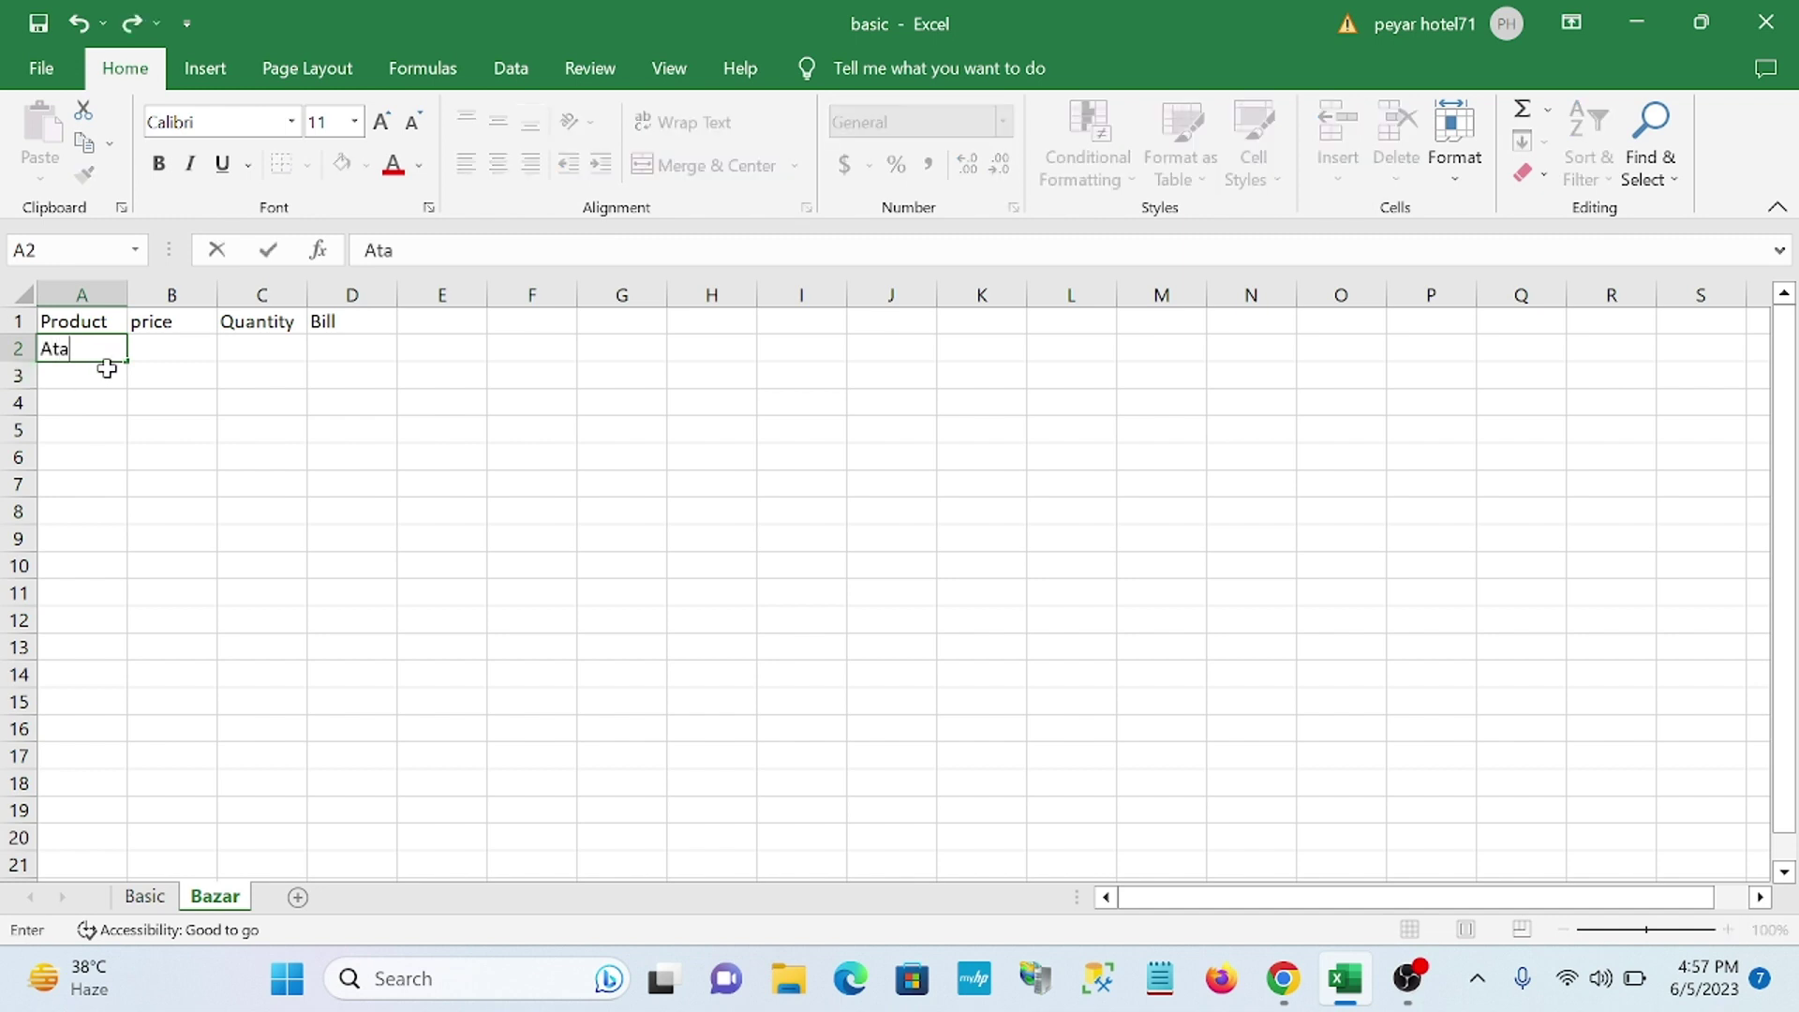
{"action": "key", "text": "Return"}
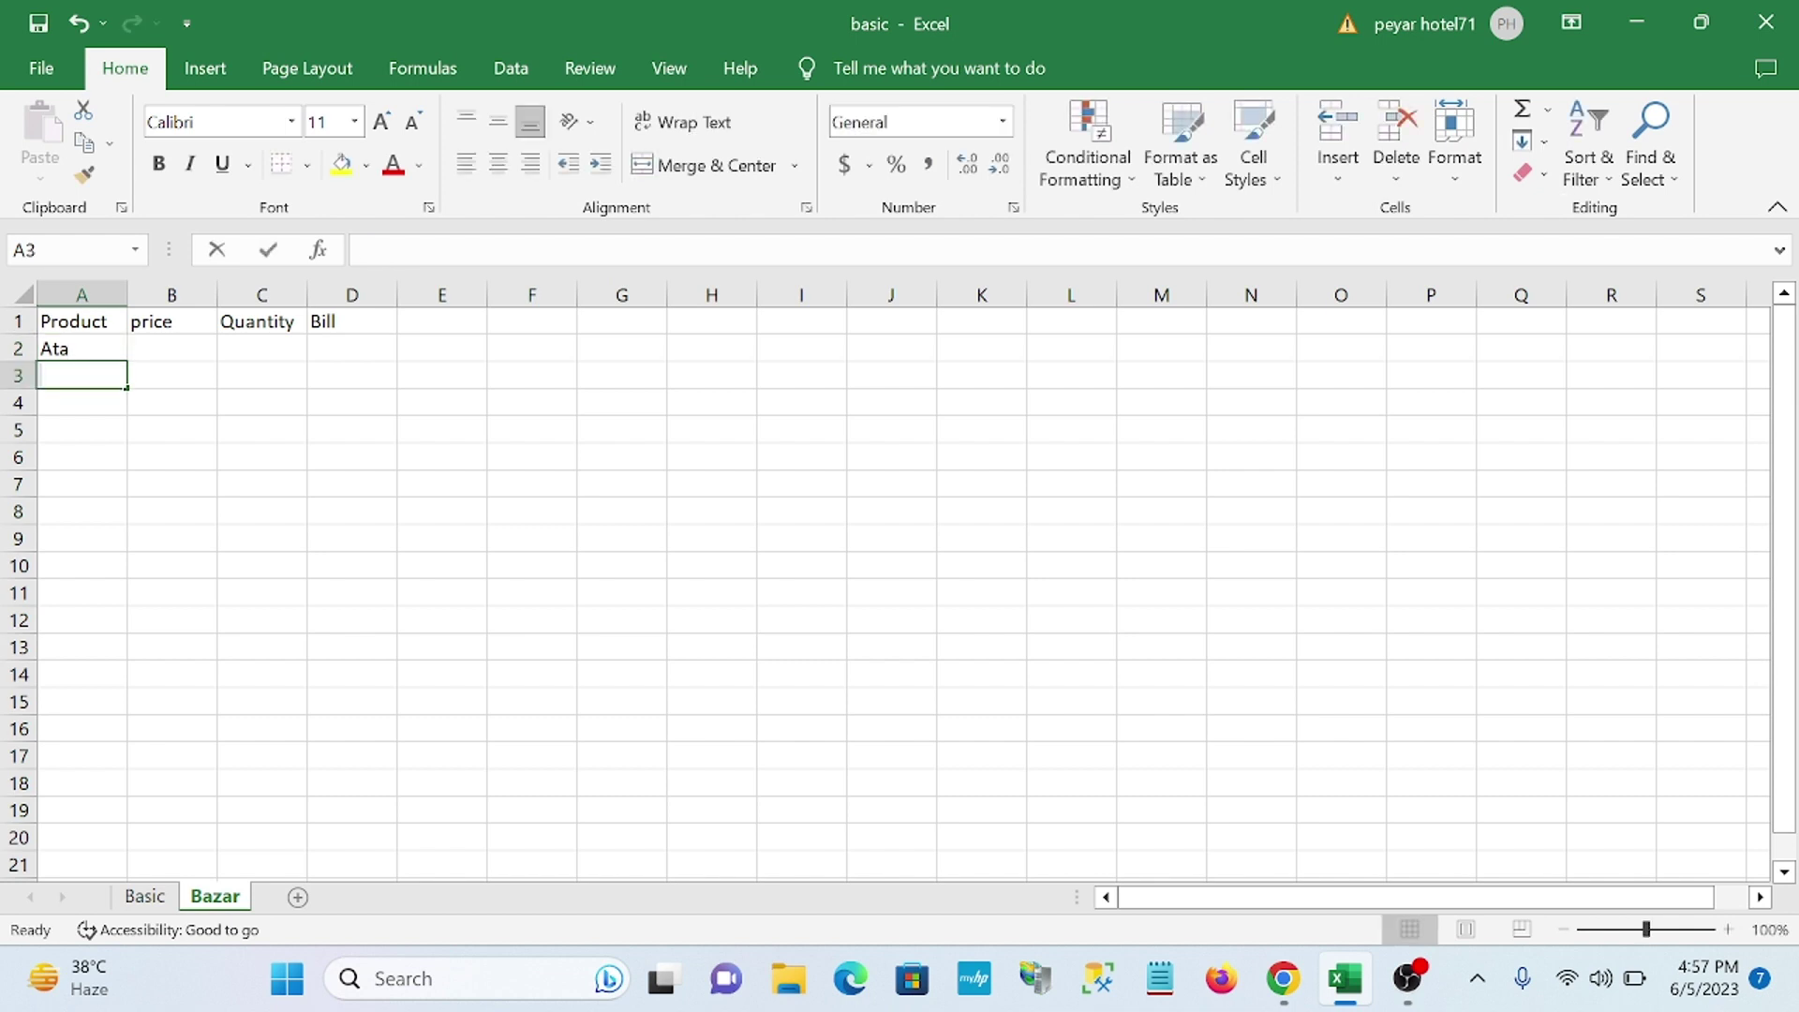
{"action": "type", "text": "Rice"}
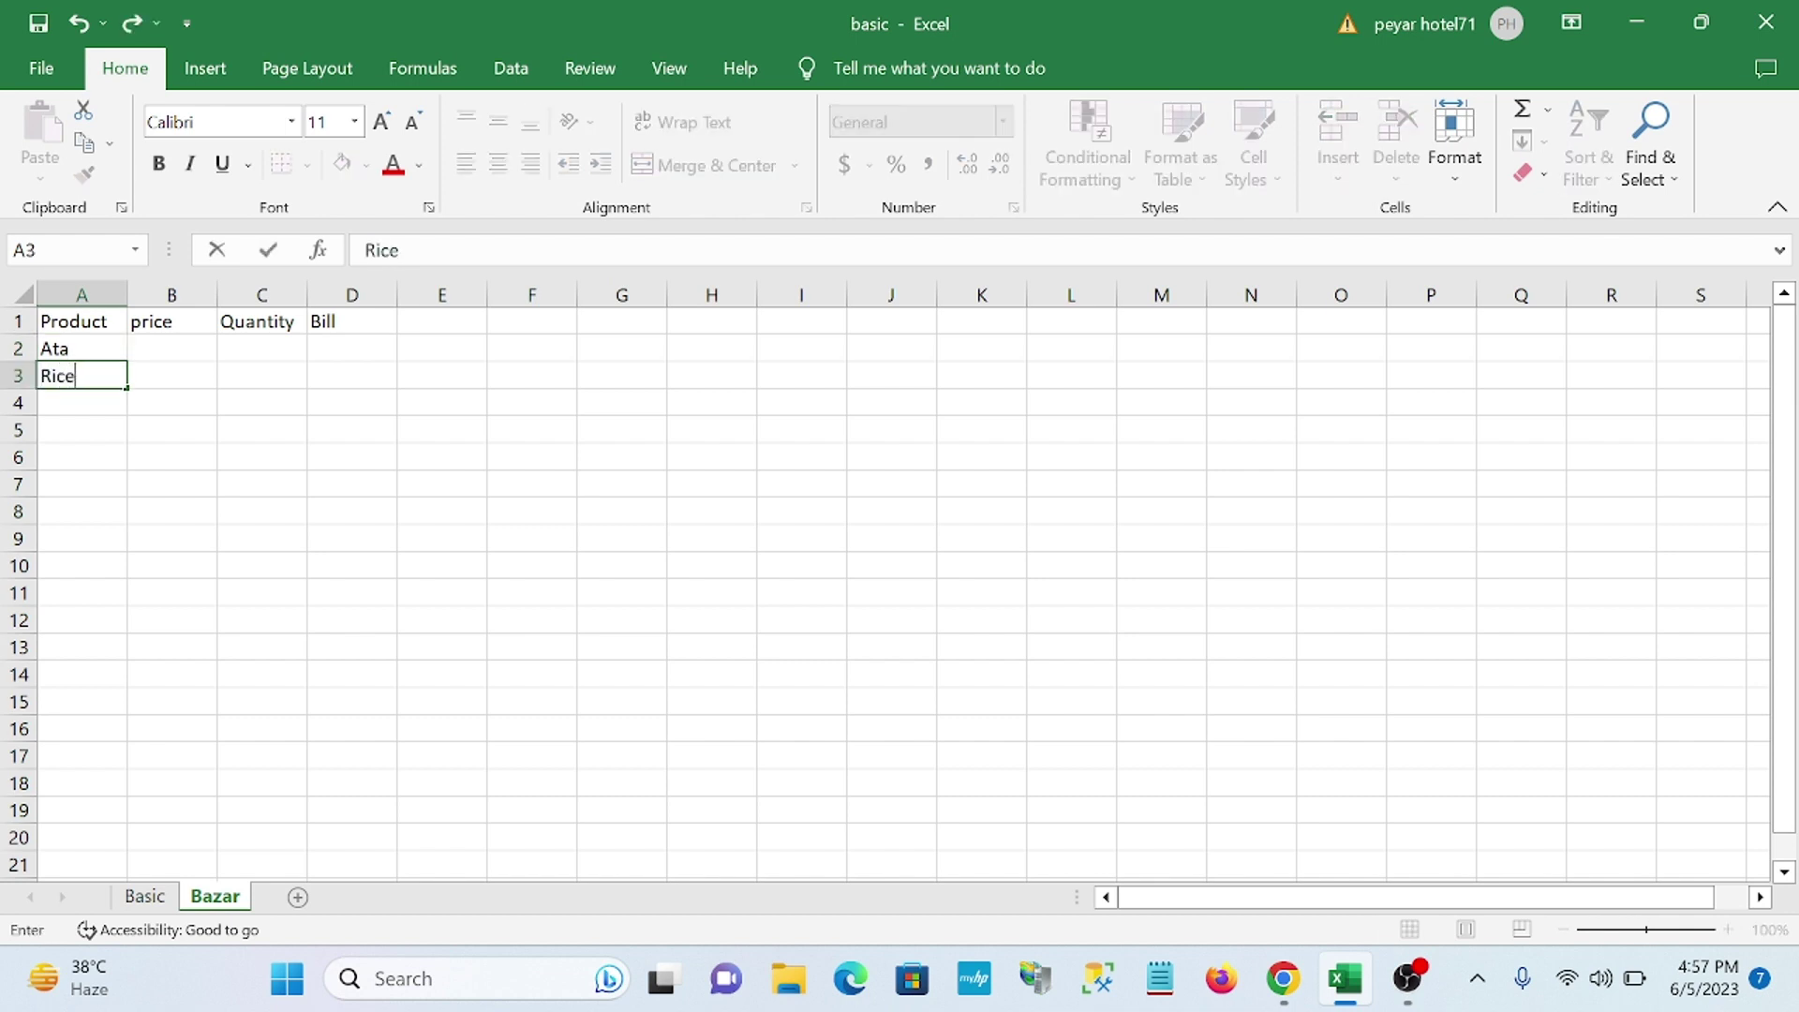
{"action": "key", "text": "Tab"}
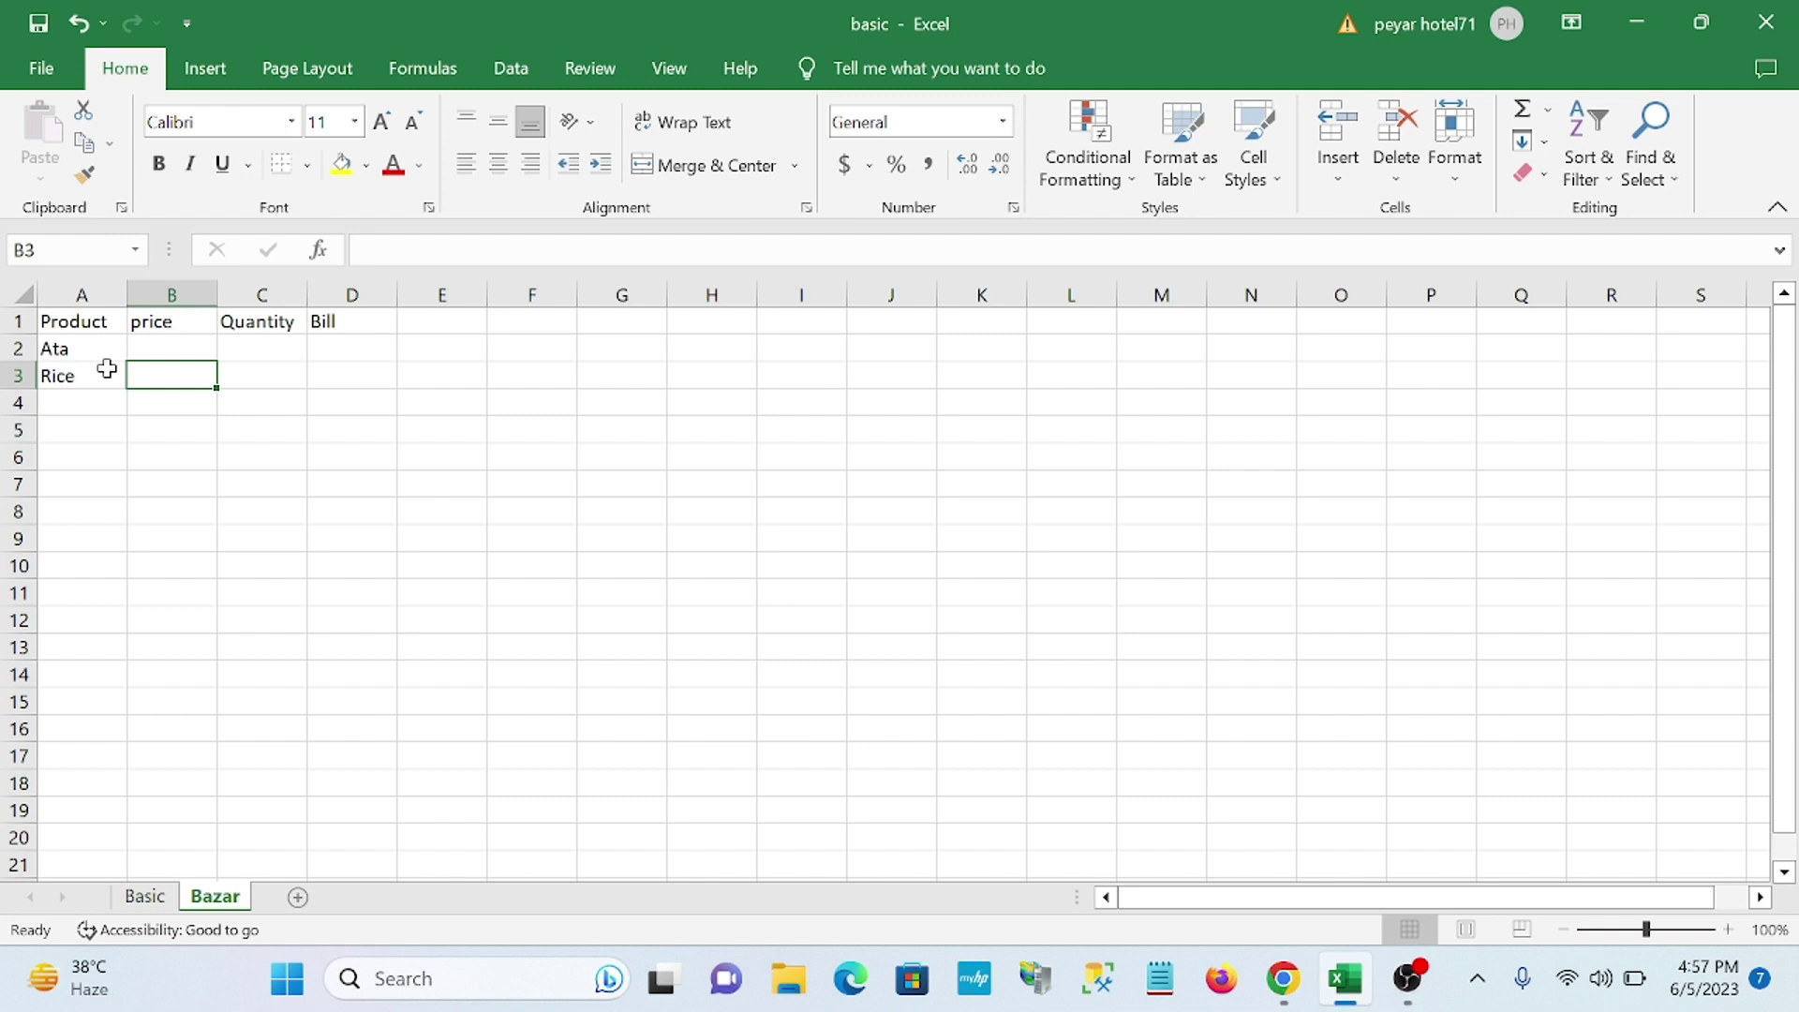
{"action": "left_click", "coordinate": [74, 399]}
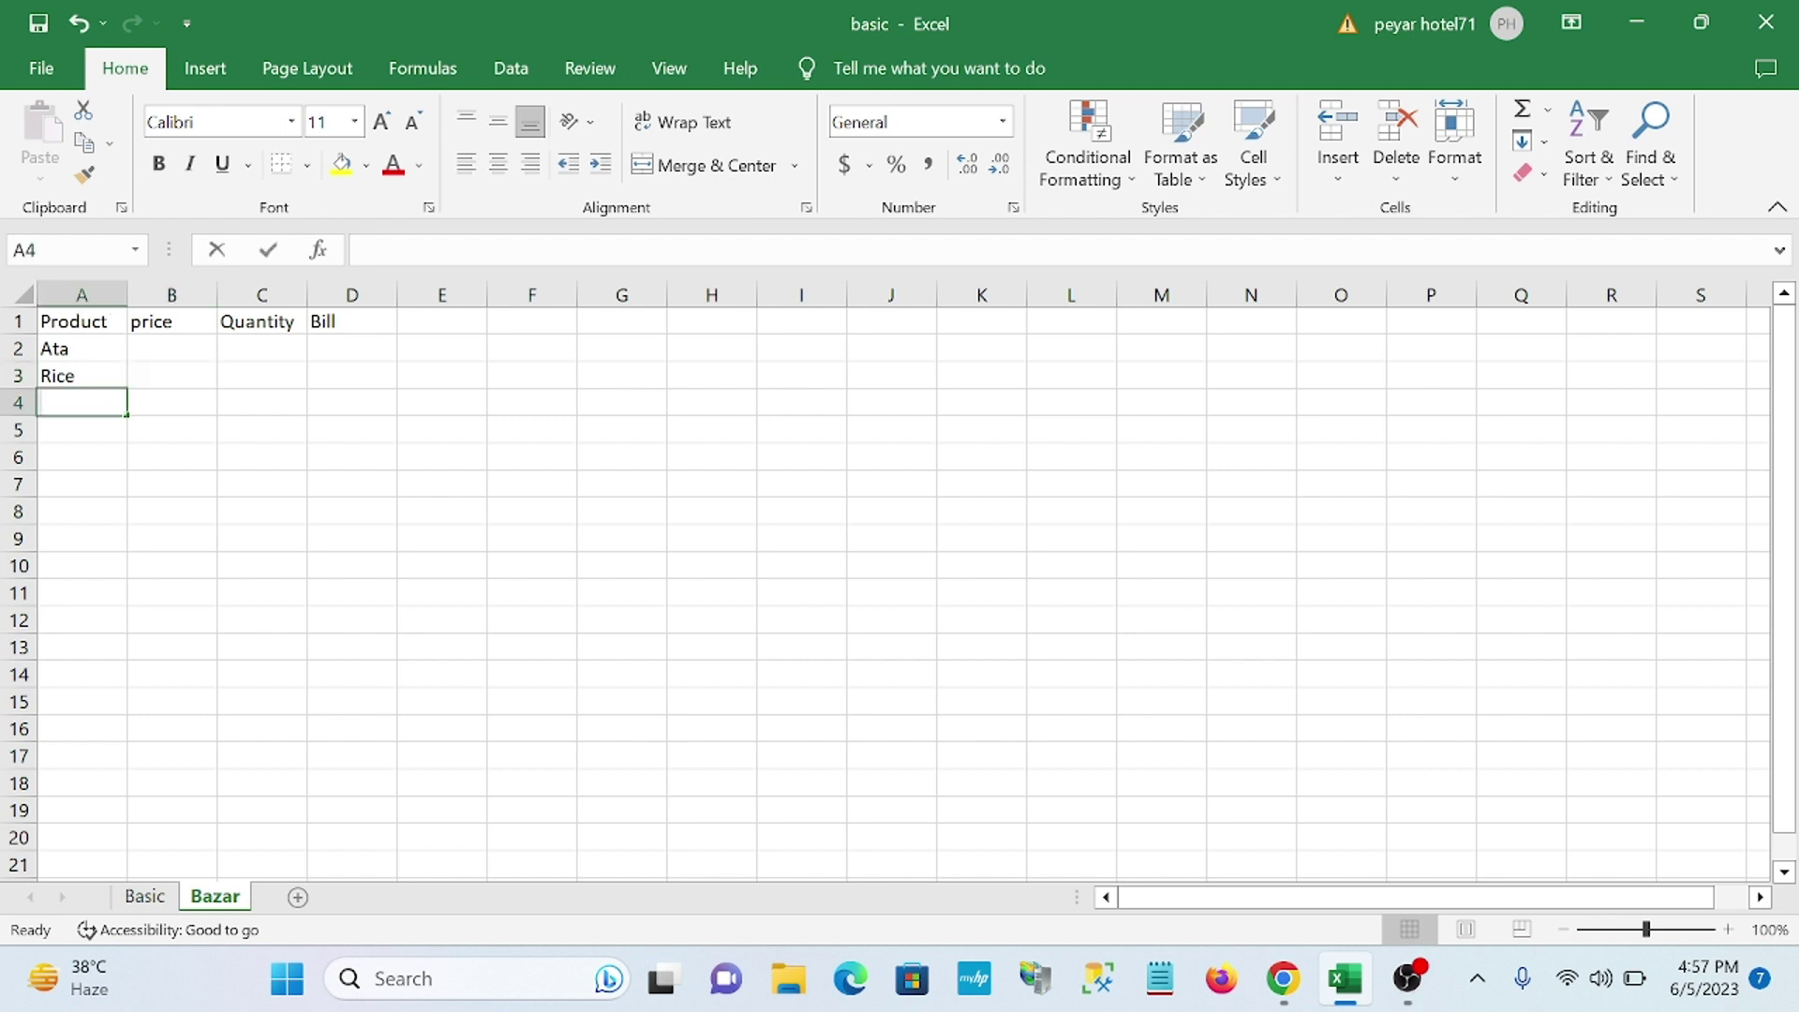
{"action": "type", "text": "Dal"}
{"action": "key", "text": "Return"}
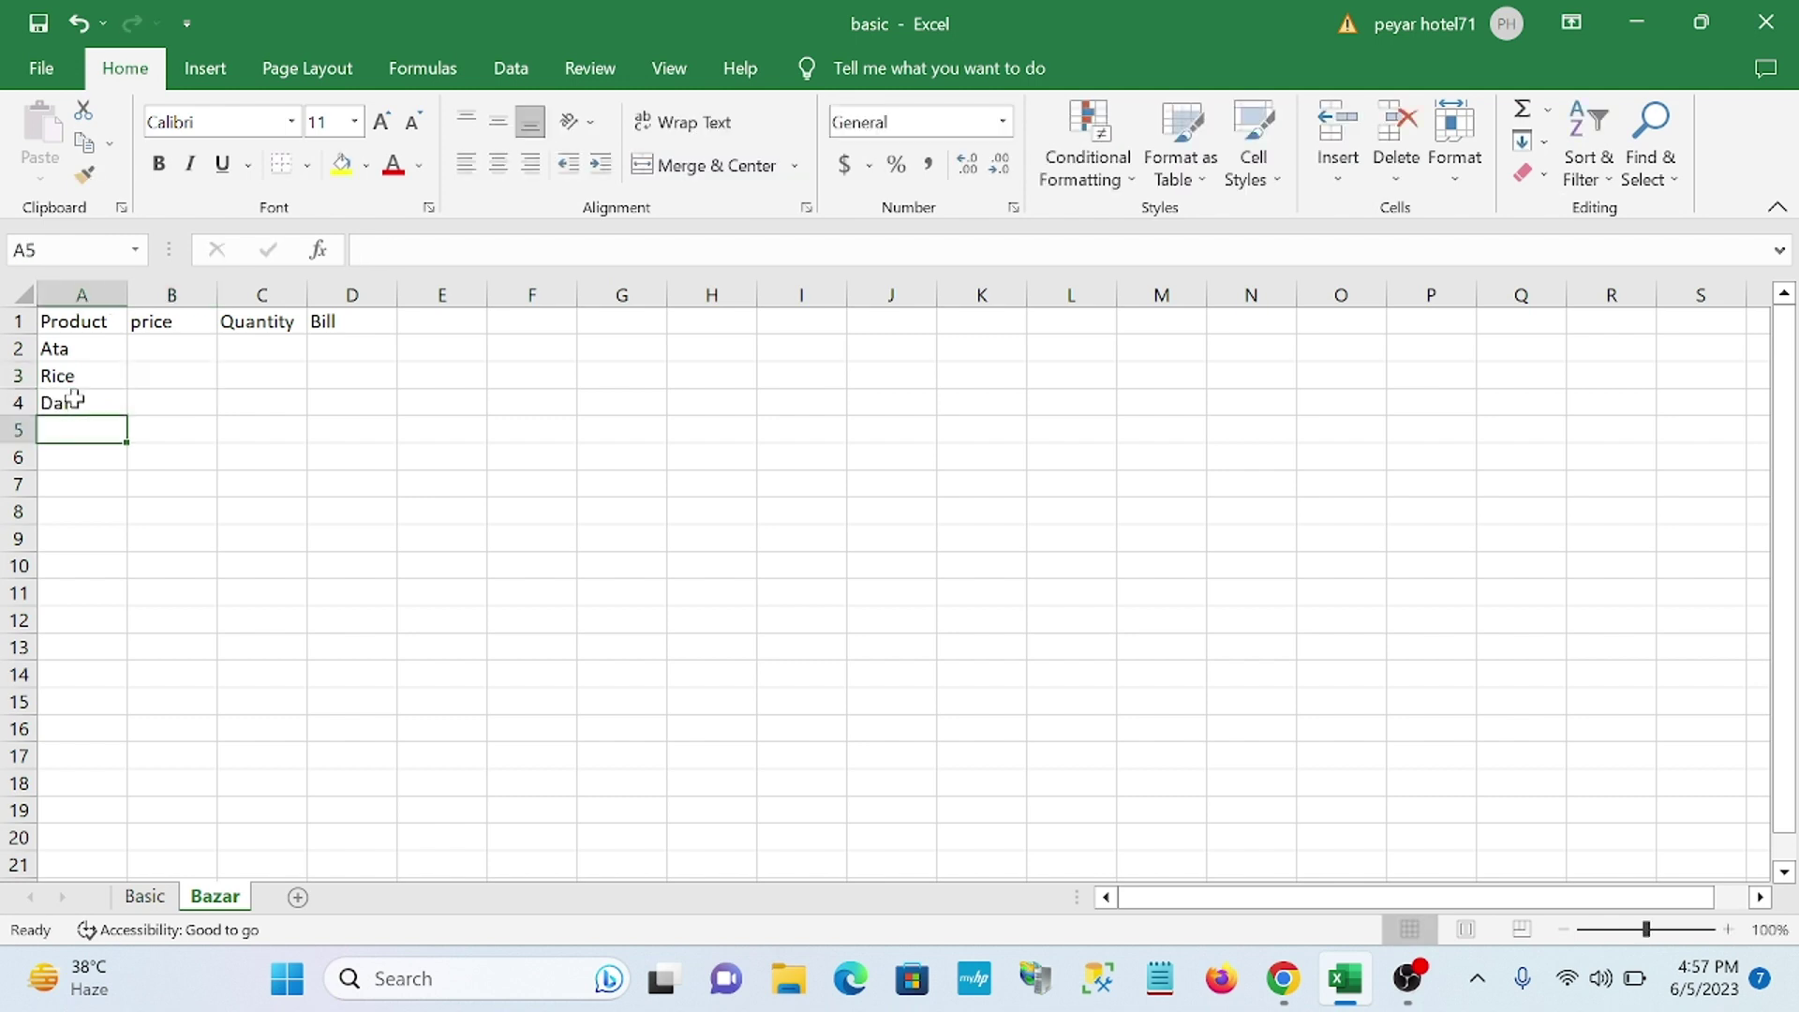
{"action": "type", "text": "Bis"}
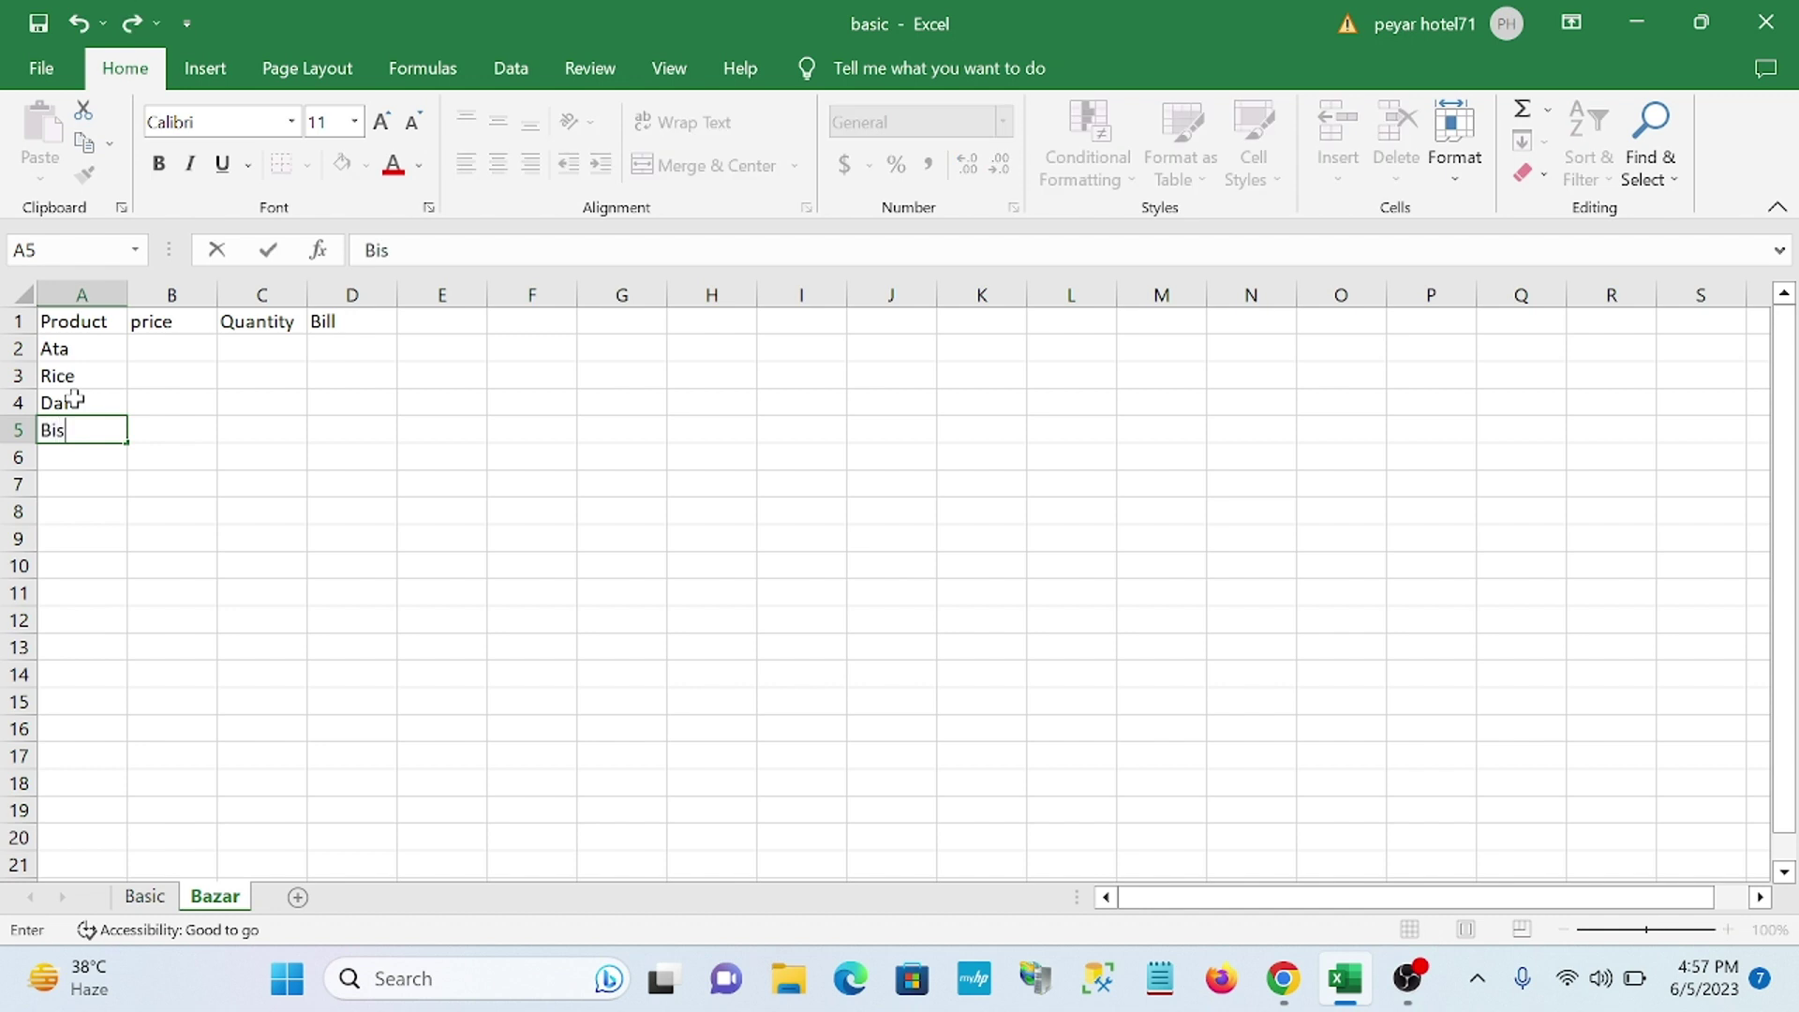
{"action": "type", "text": "cuit"}
{"action": "key", "text": "Return"}
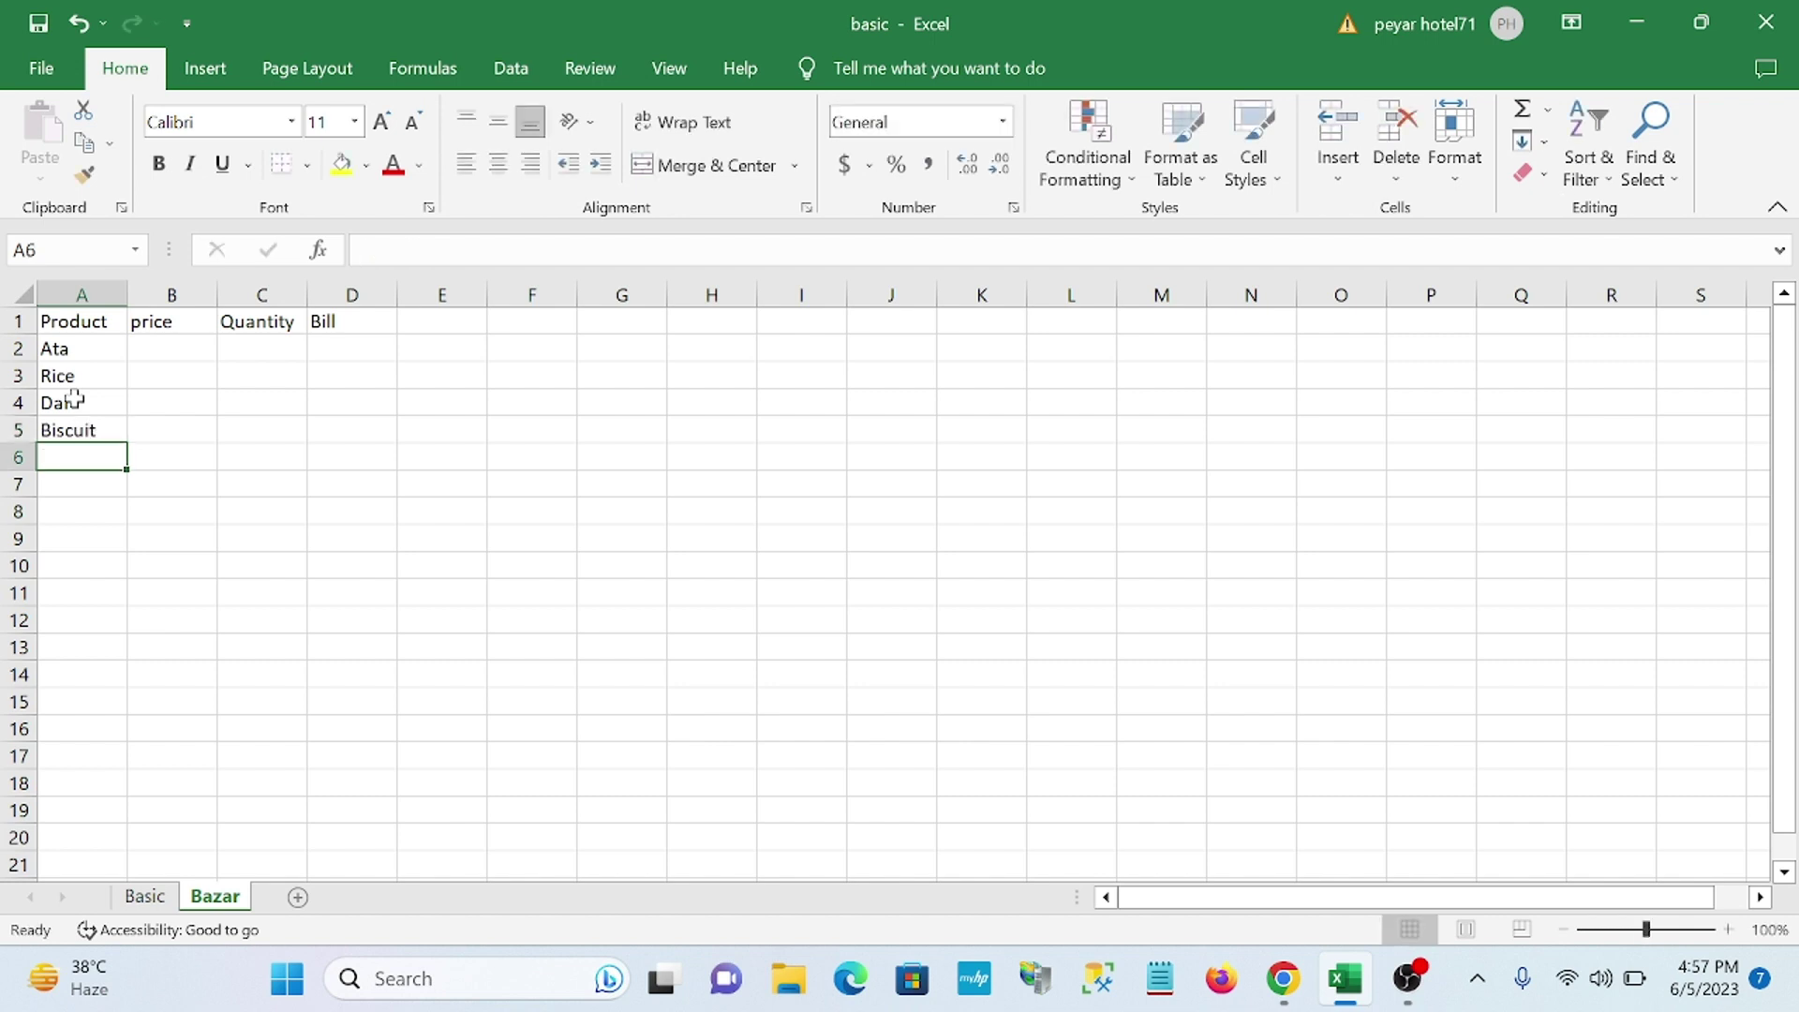
- Add Oil, Sugar and Chips to the product list in cells A6 to A8
{"action": "type", "text": "Oil"}
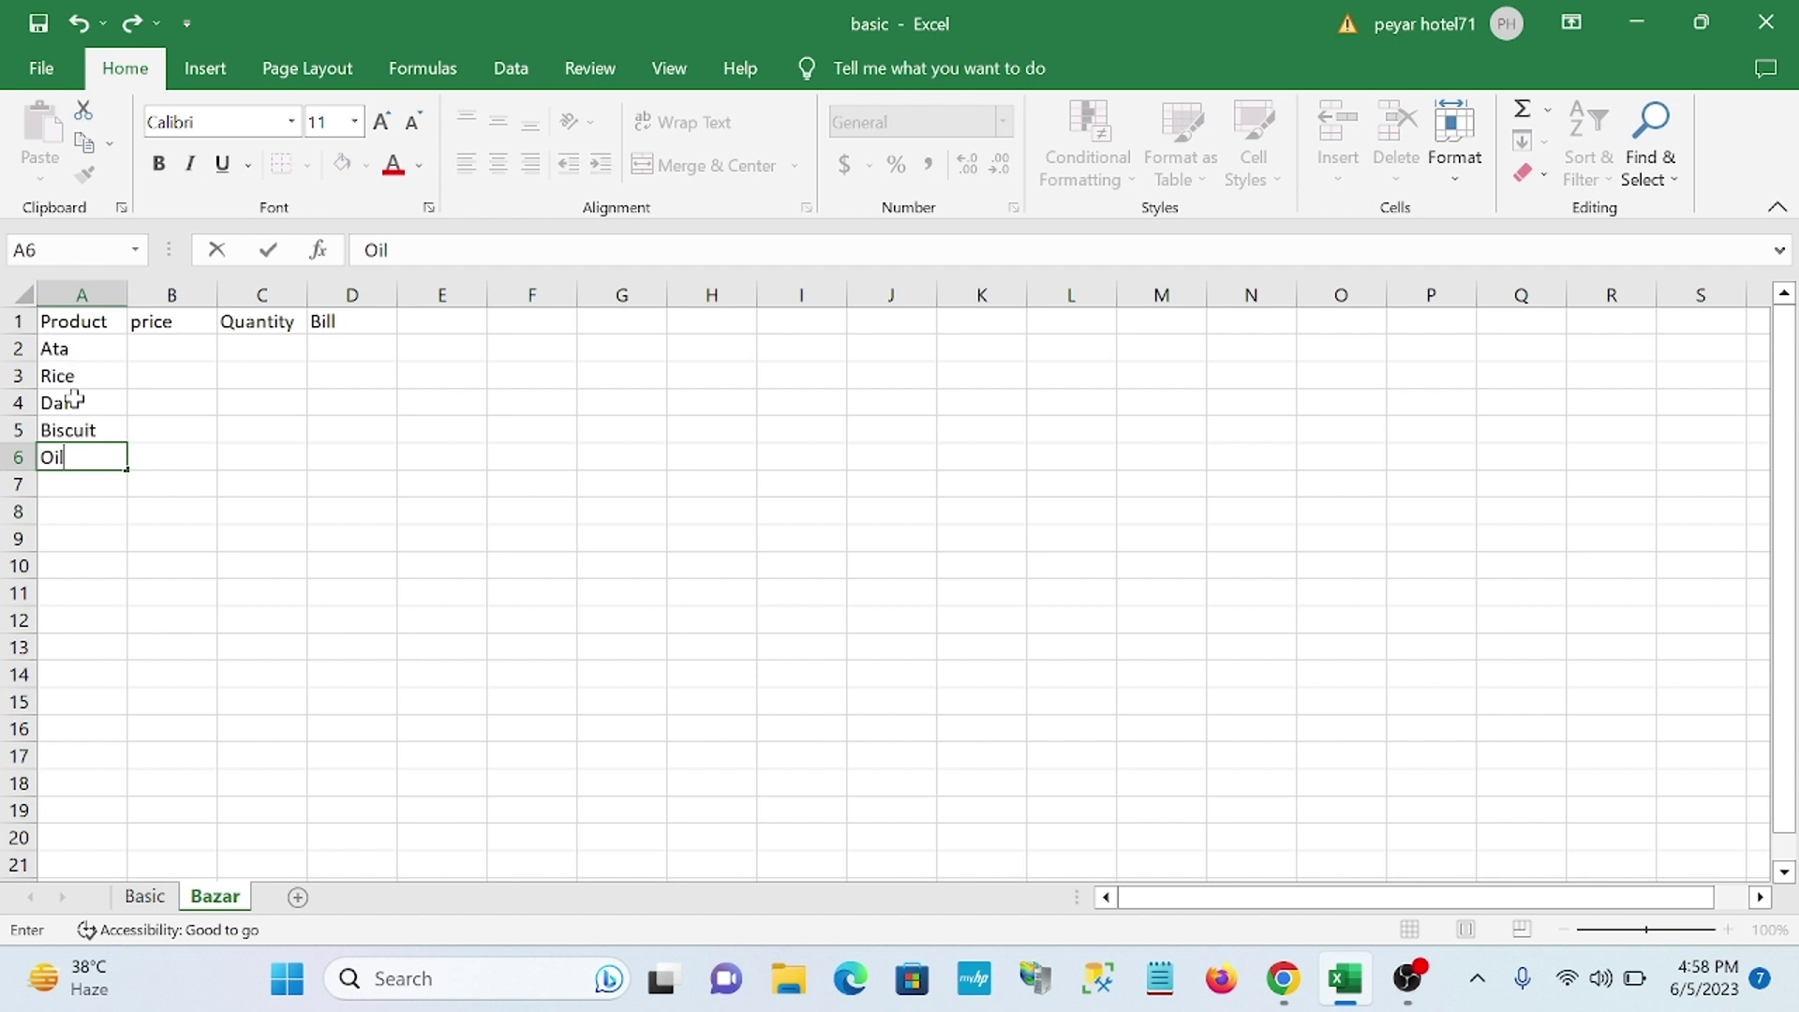
{"action": "key", "text": "Return"}
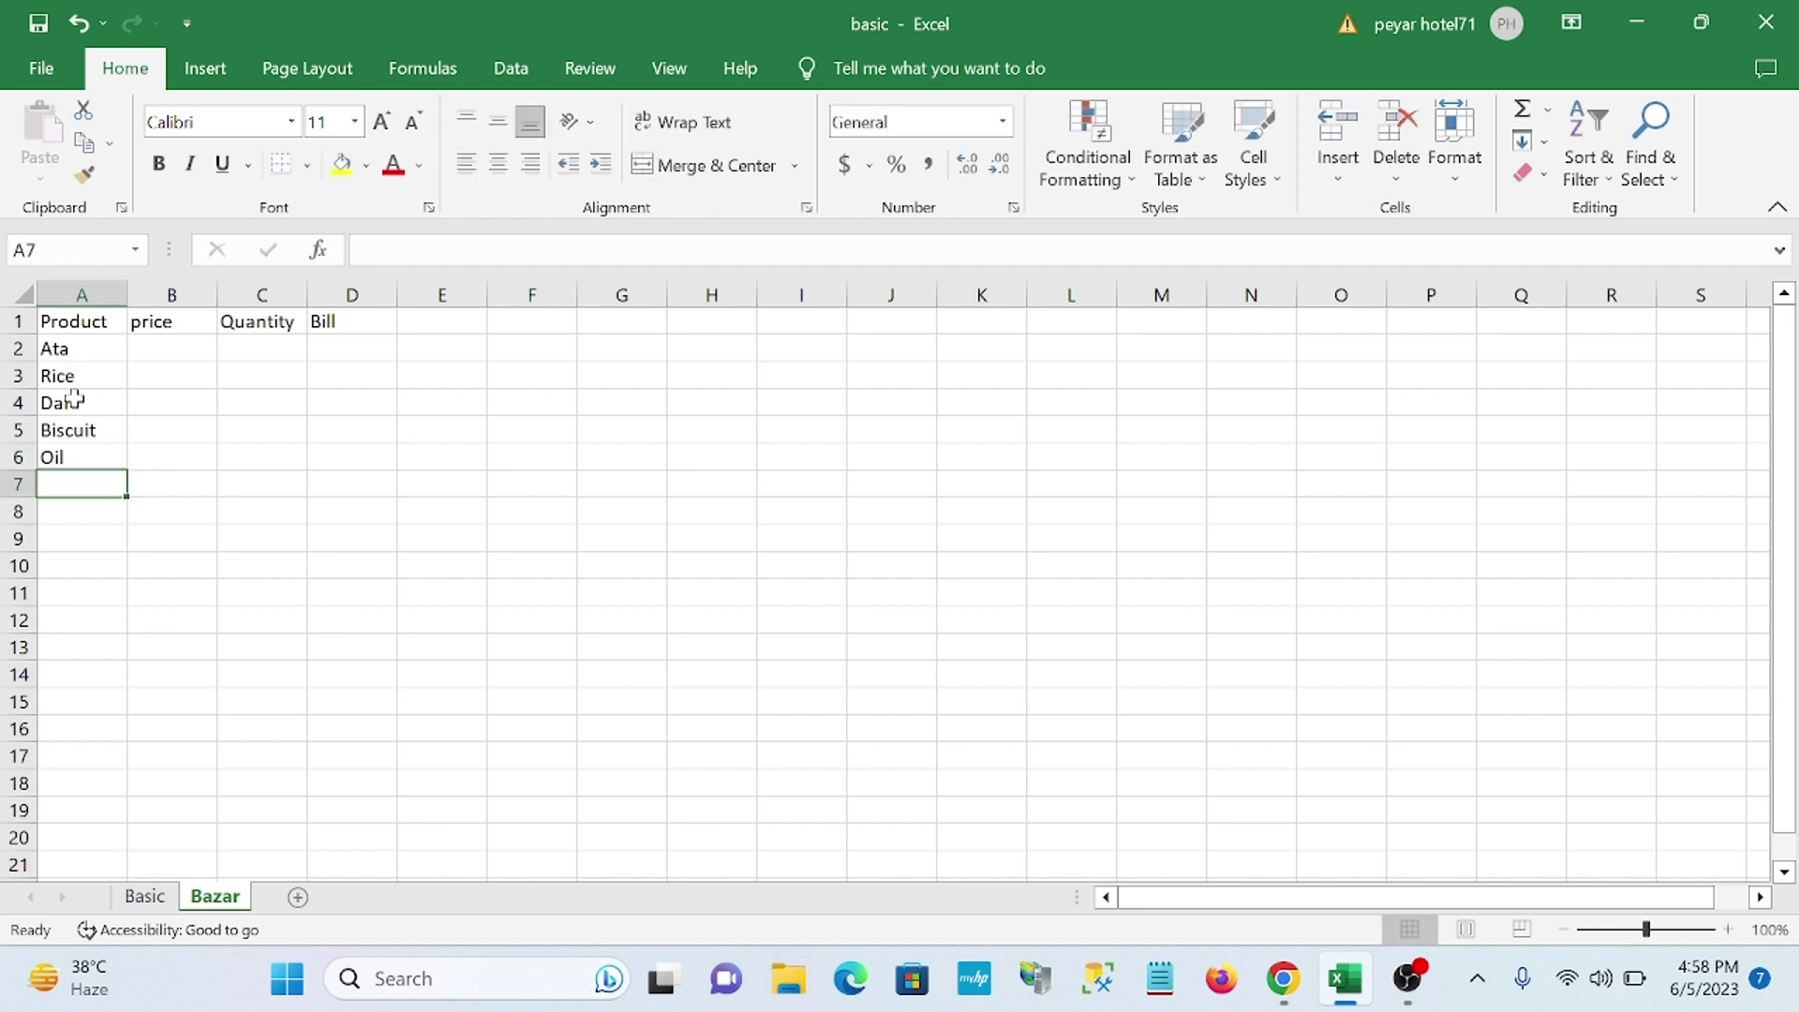
{"action": "type", "text": "Suga"}
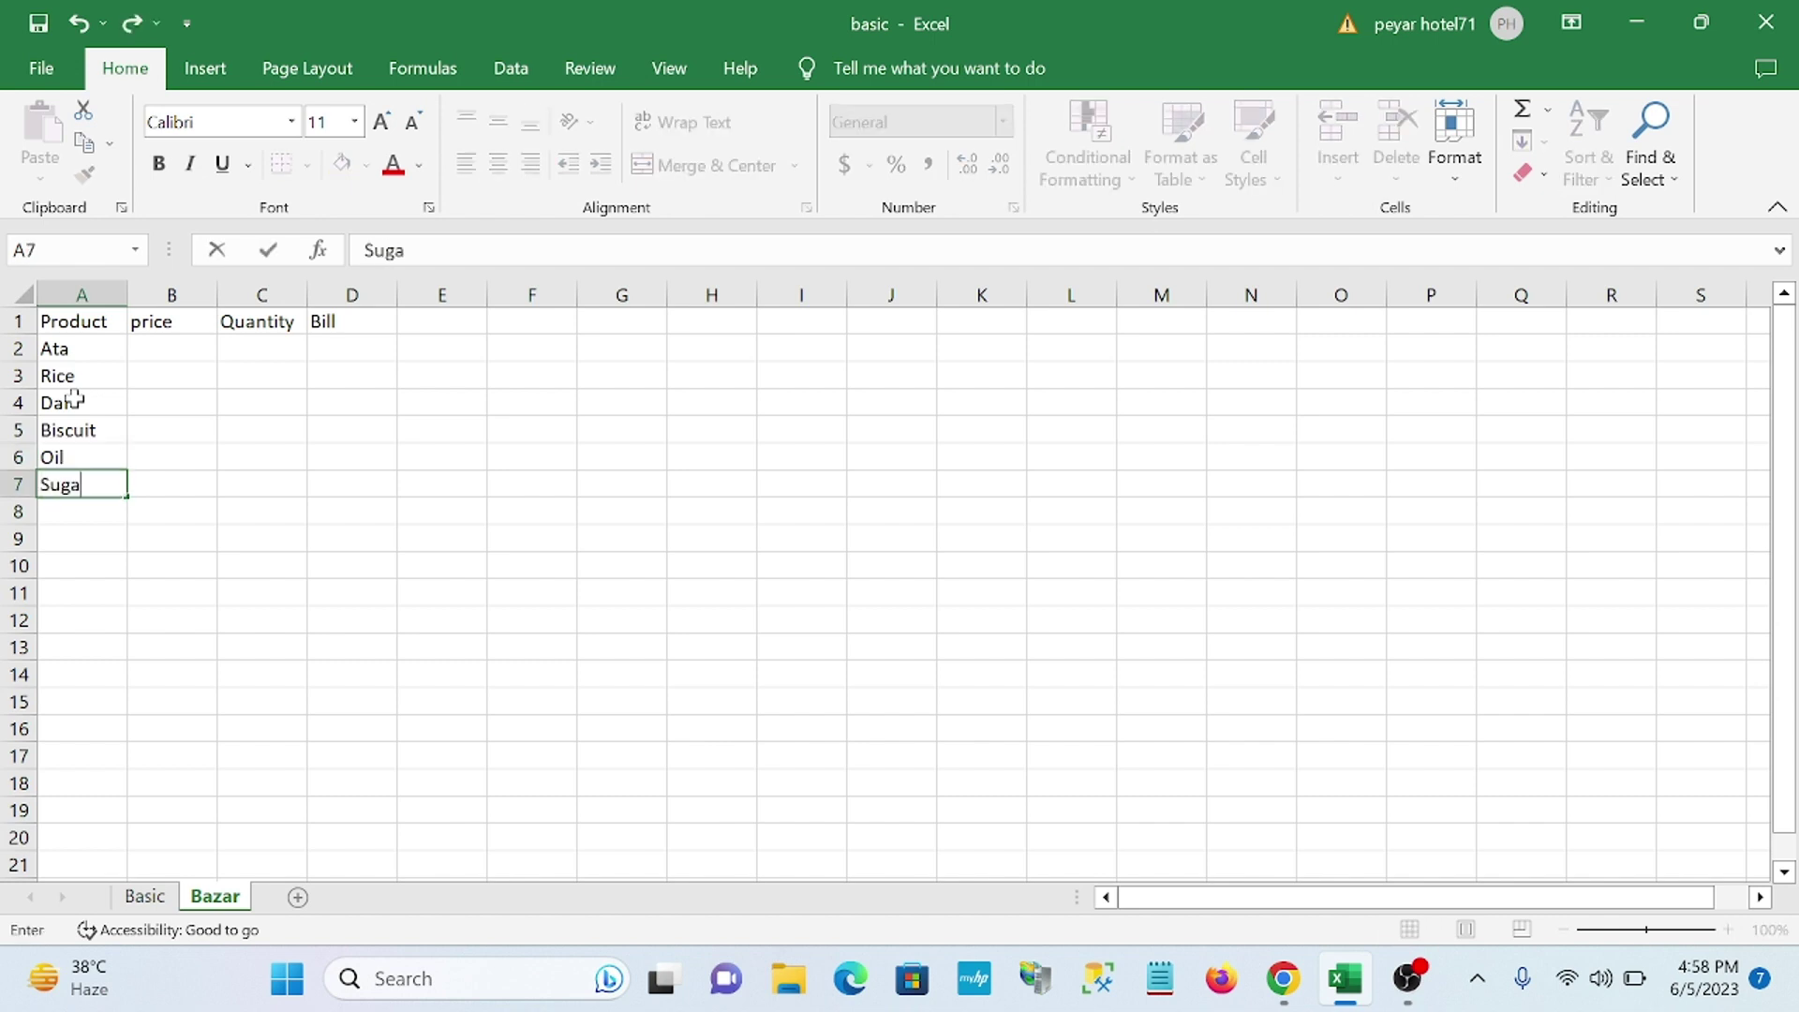
{"action": "type", "text": "r"}
{"action": "key", "text": "Return"}
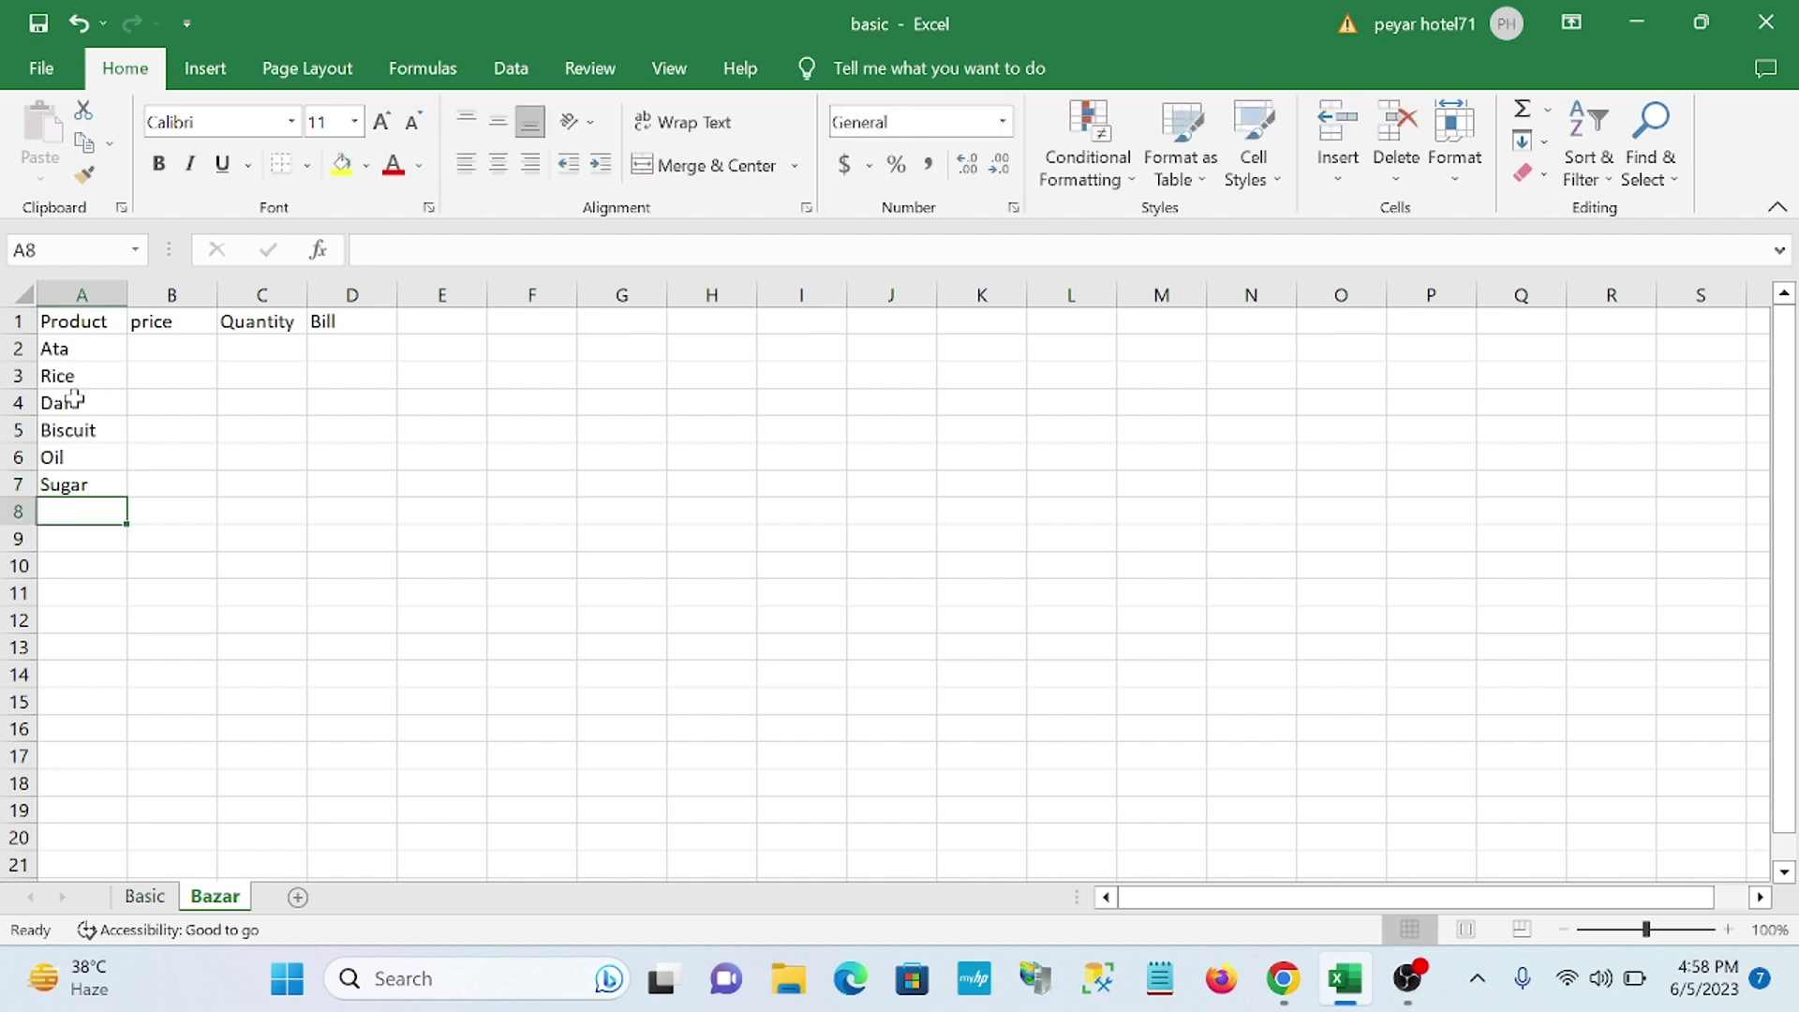
{"action": "type", "text": "Ch"}
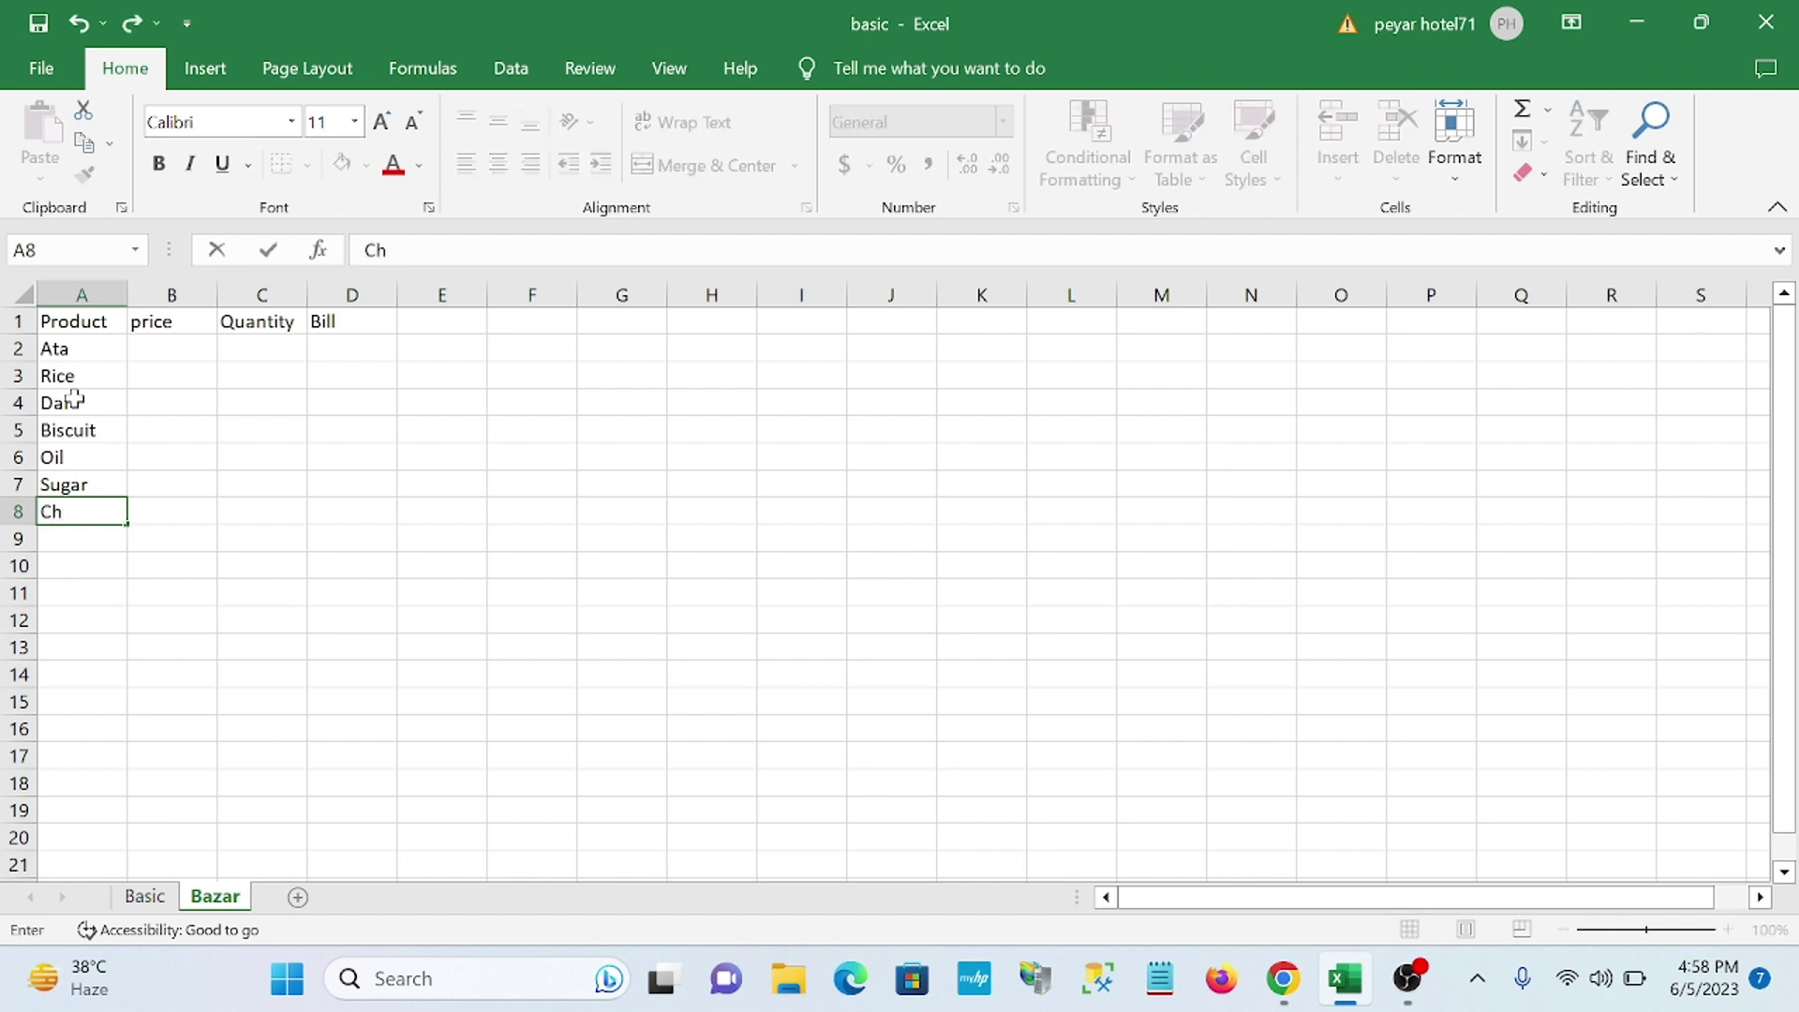
{"action": "type", "text": "ips"}
- Enter the prices 60, 80 and 120 for Ata, Rice and Dal in cells B2 to B4
{"action": "left_click", "coordinate": [172, 343]}
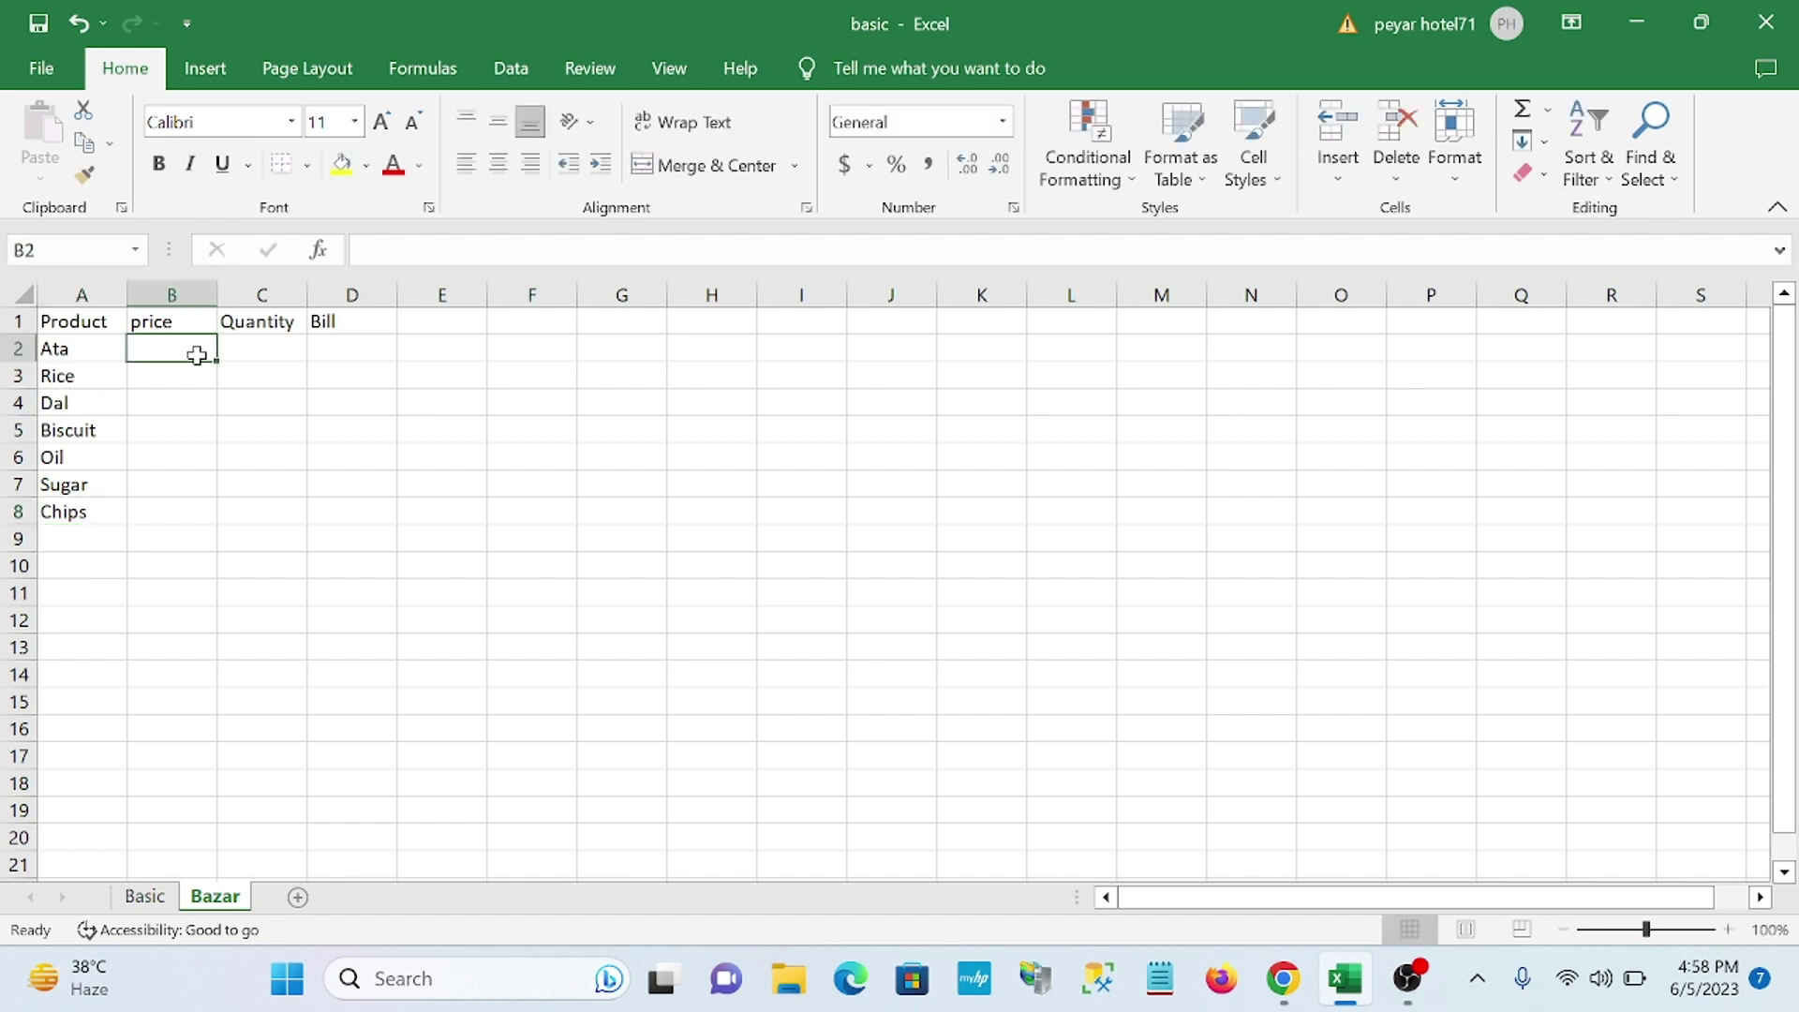
{"action": "type", "text": "60"}
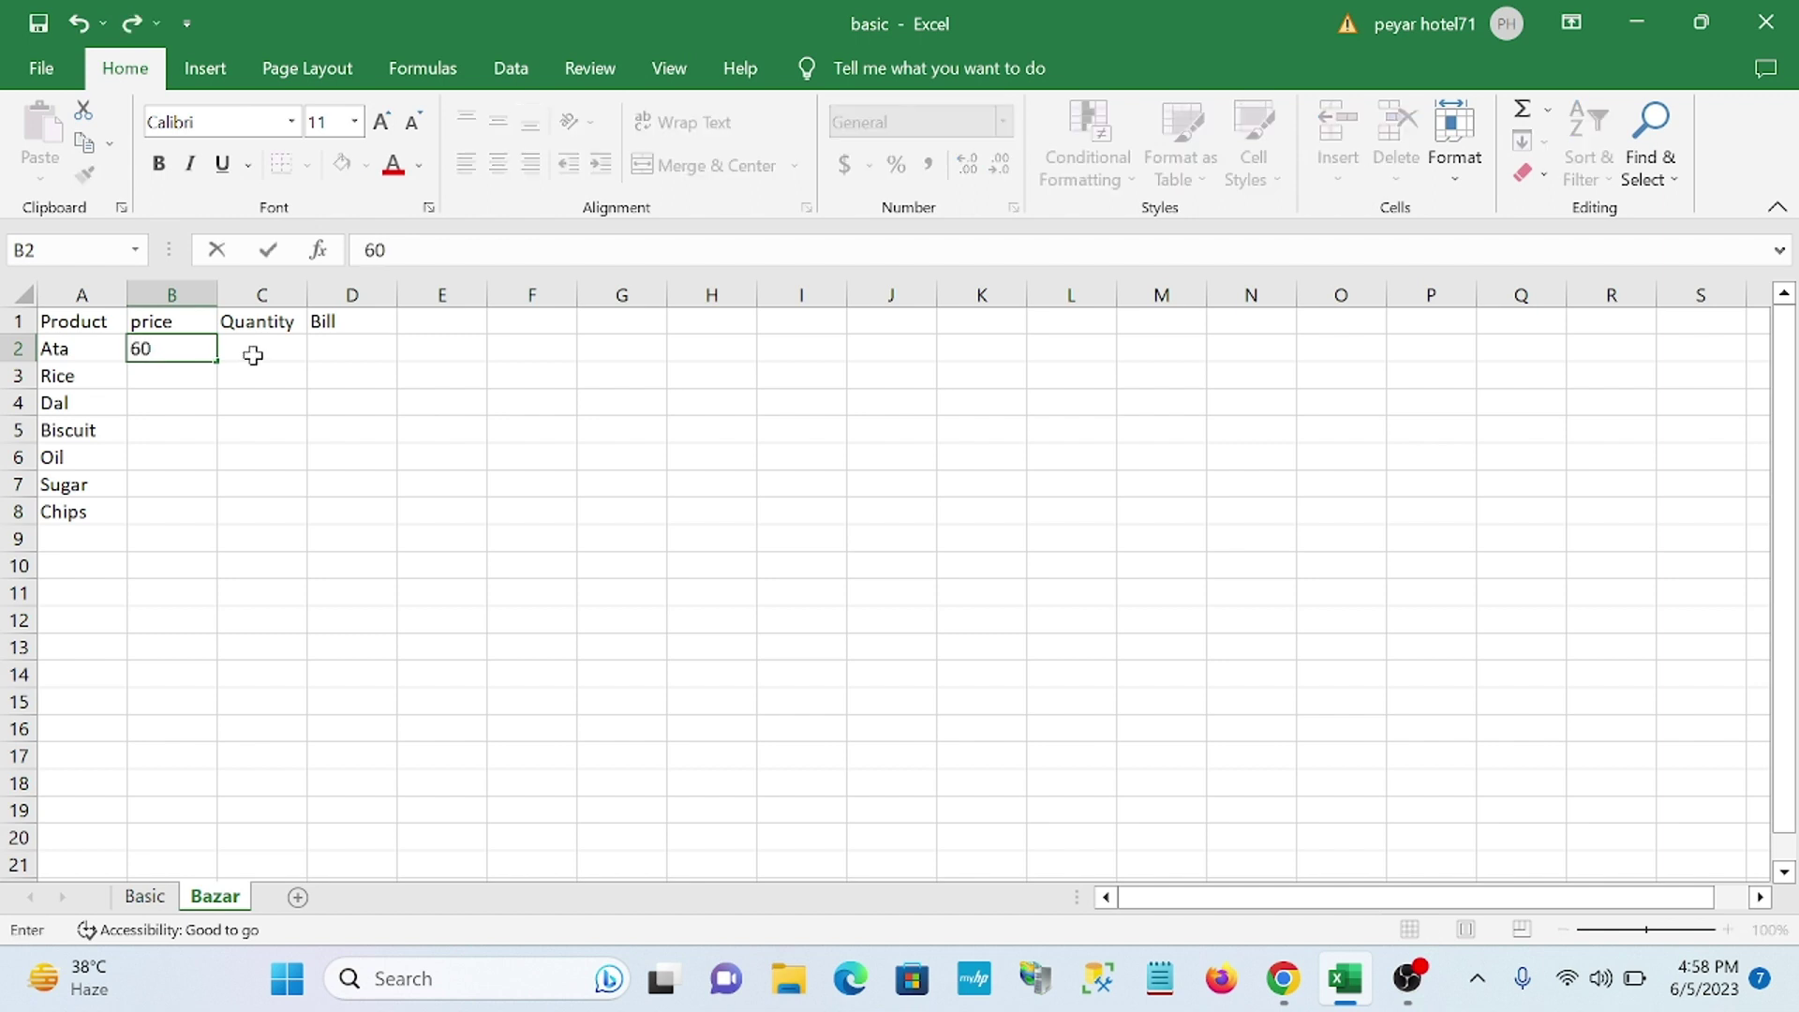
{"action": "left_click", "coordinate": [198, 377]}
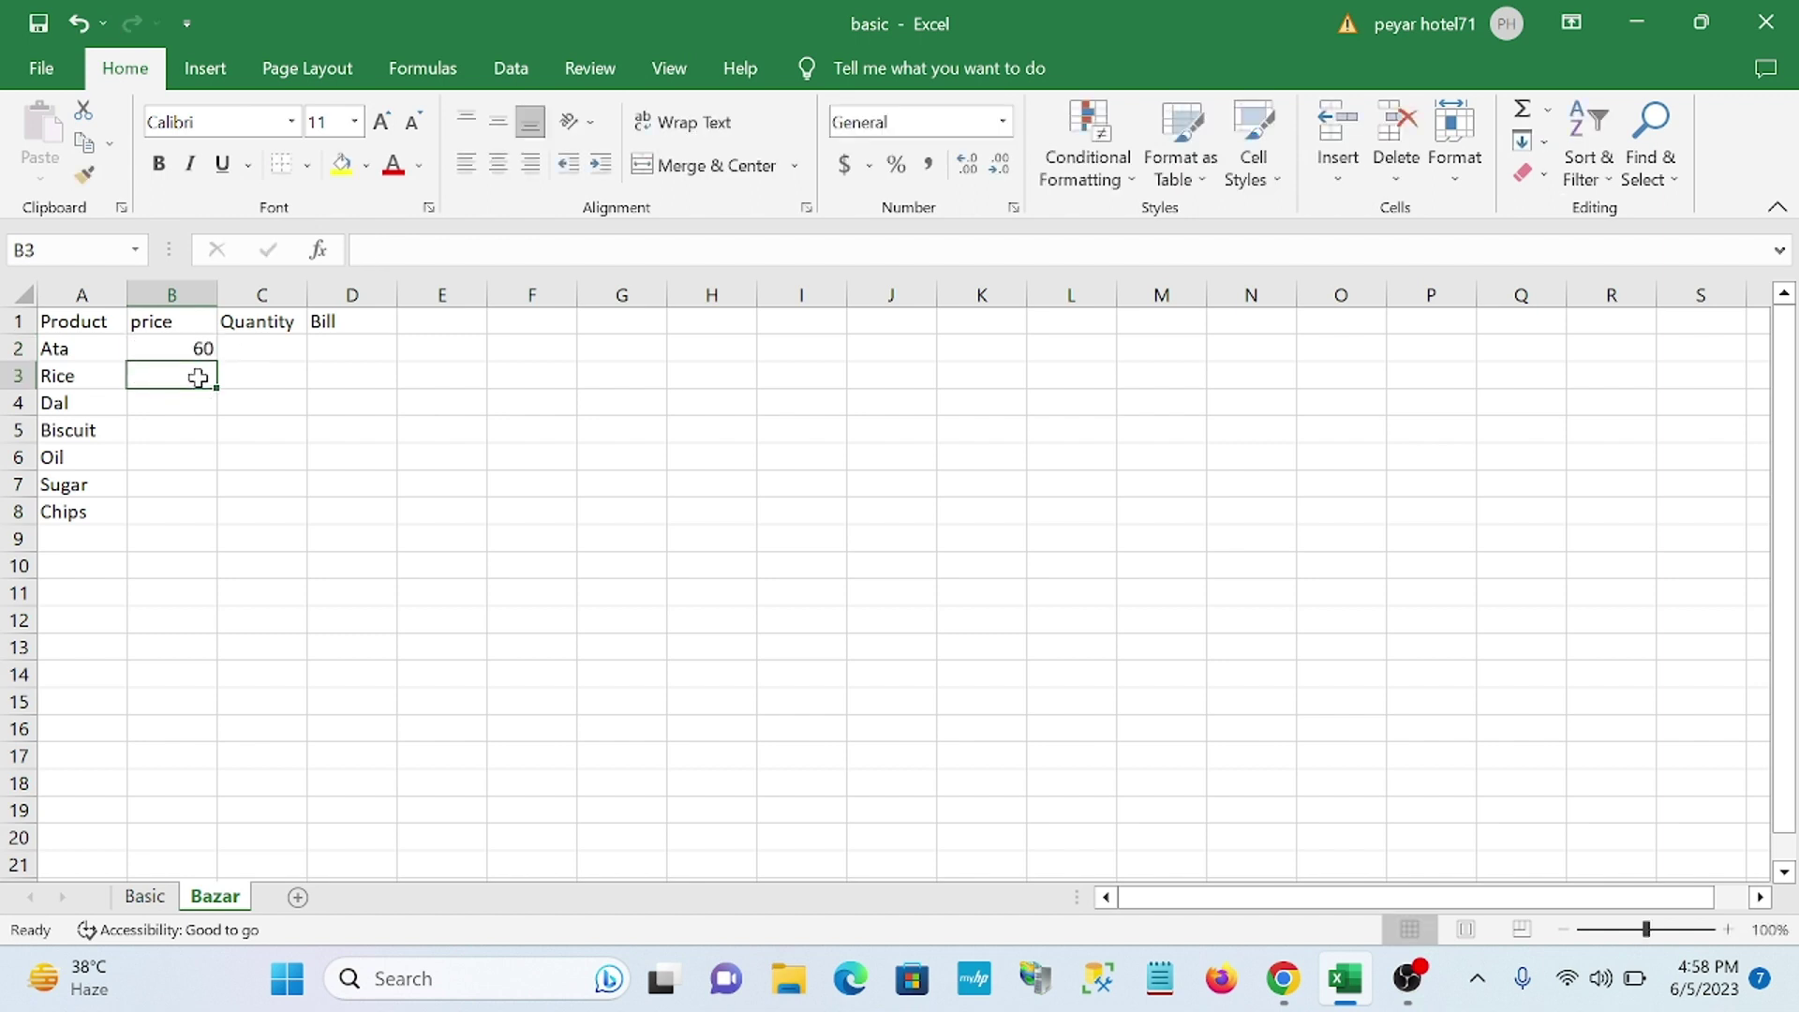
{"action": "type", "text": "8"}
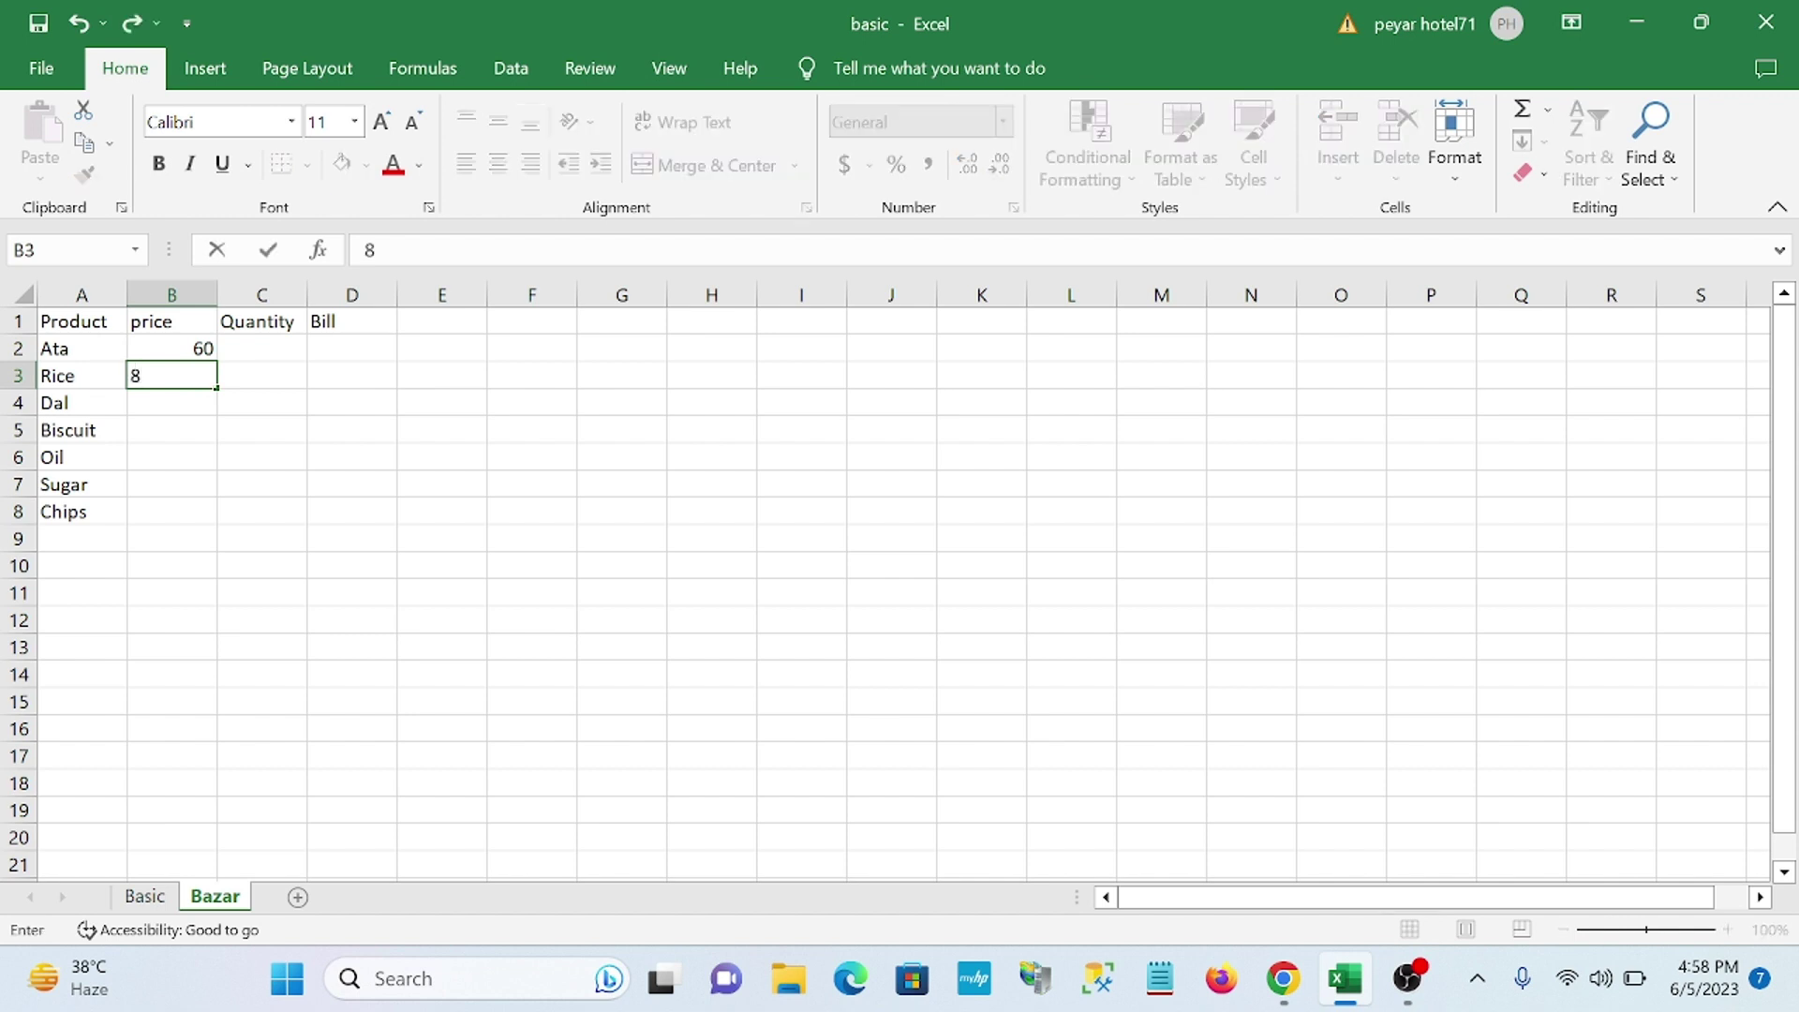
{"action": "type", "text": "0"}
{"action": "key", "text": "Return"}
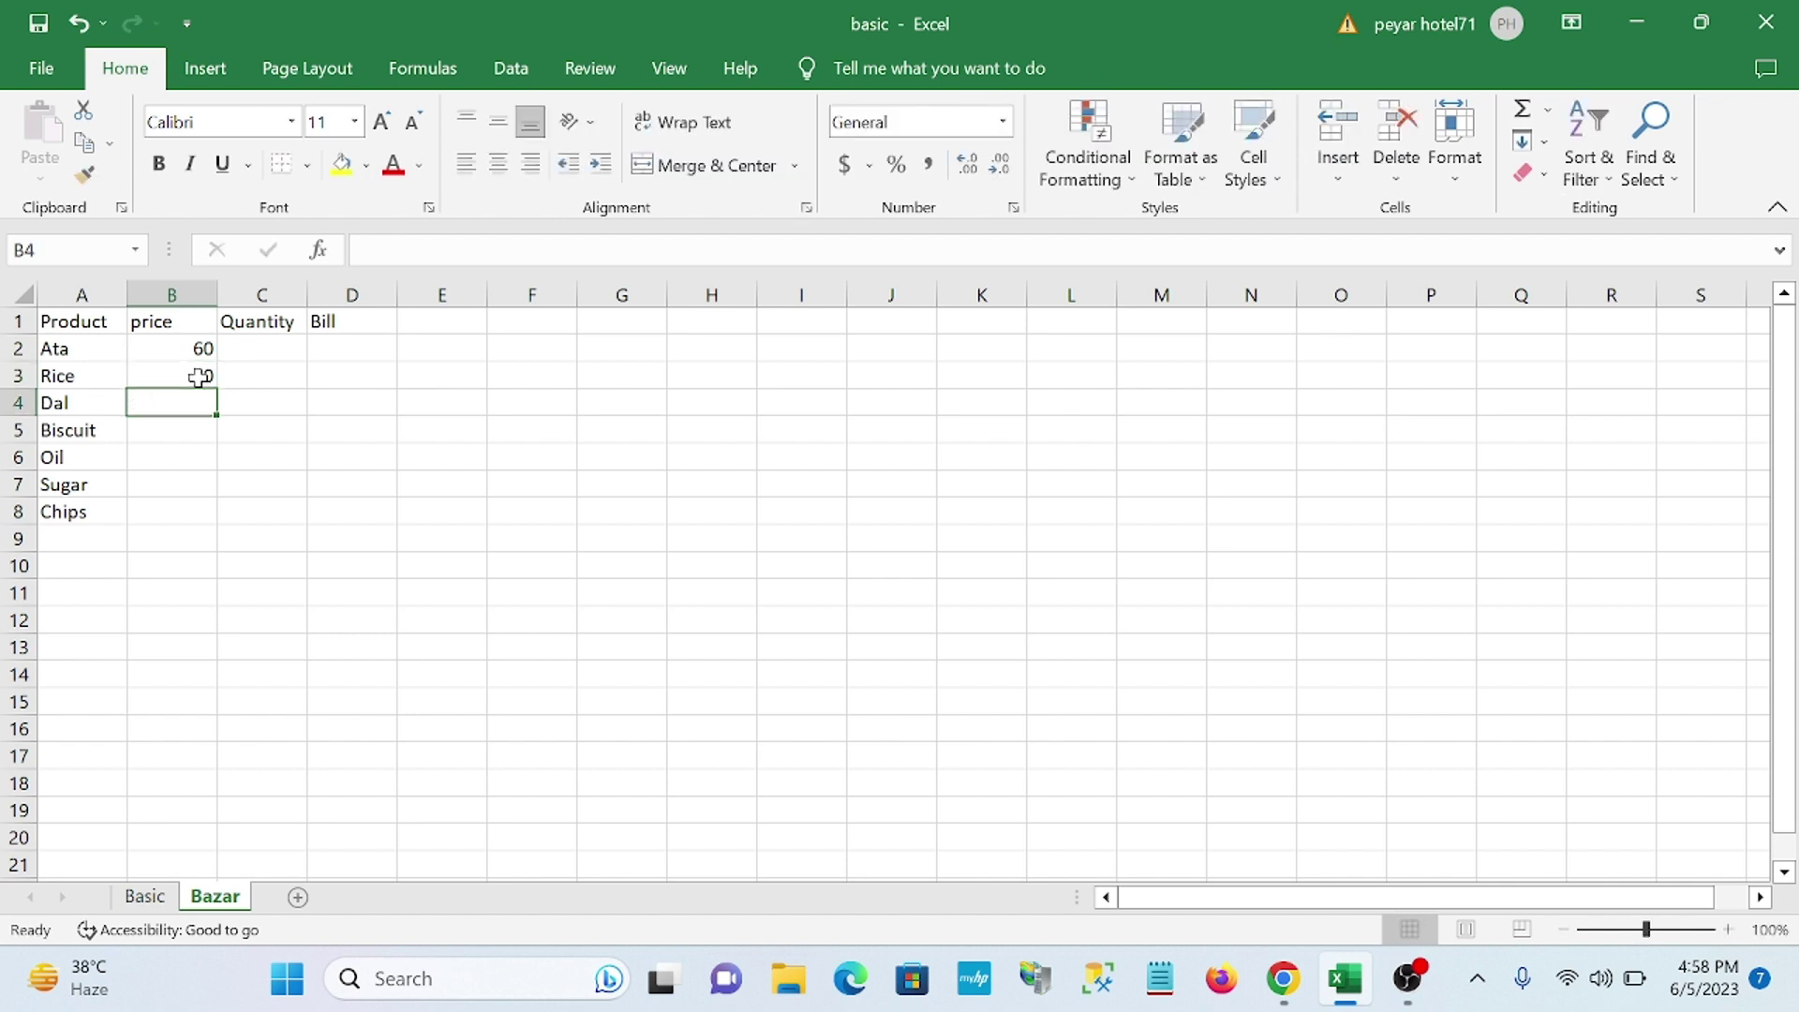
{"action": "type", "text": "120"}
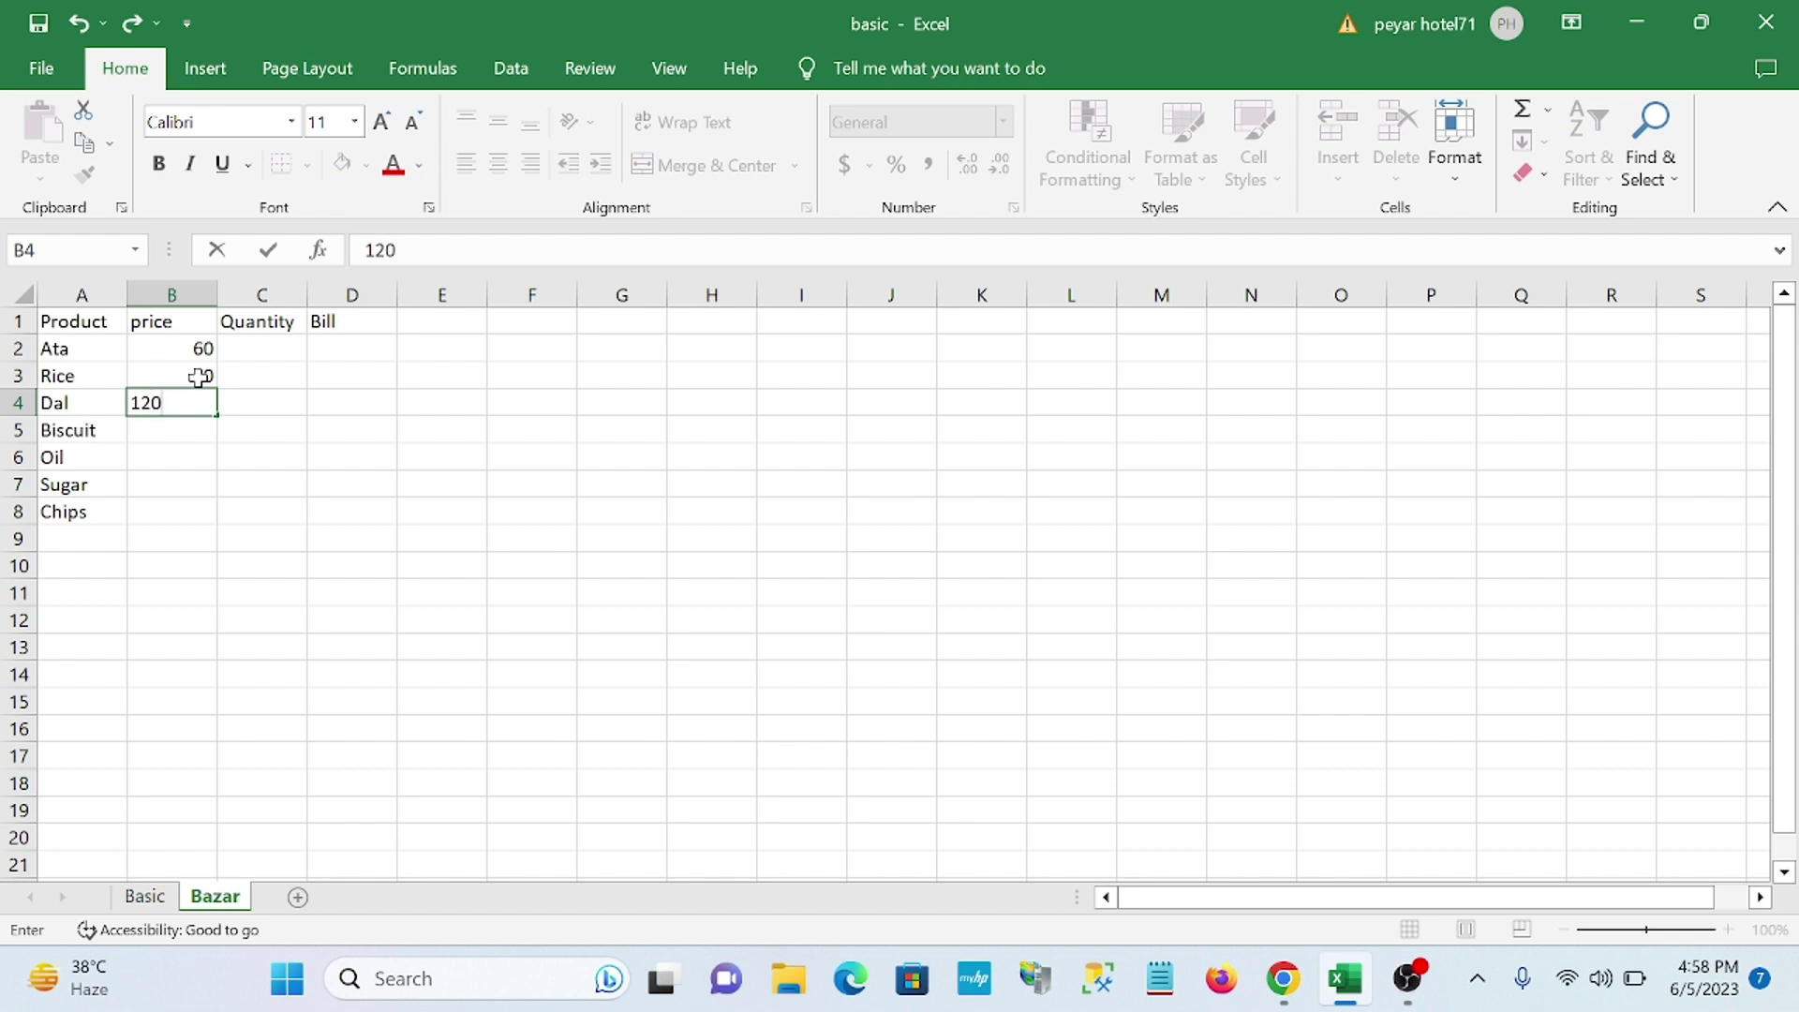
{"action": "key", "text": "Return"}
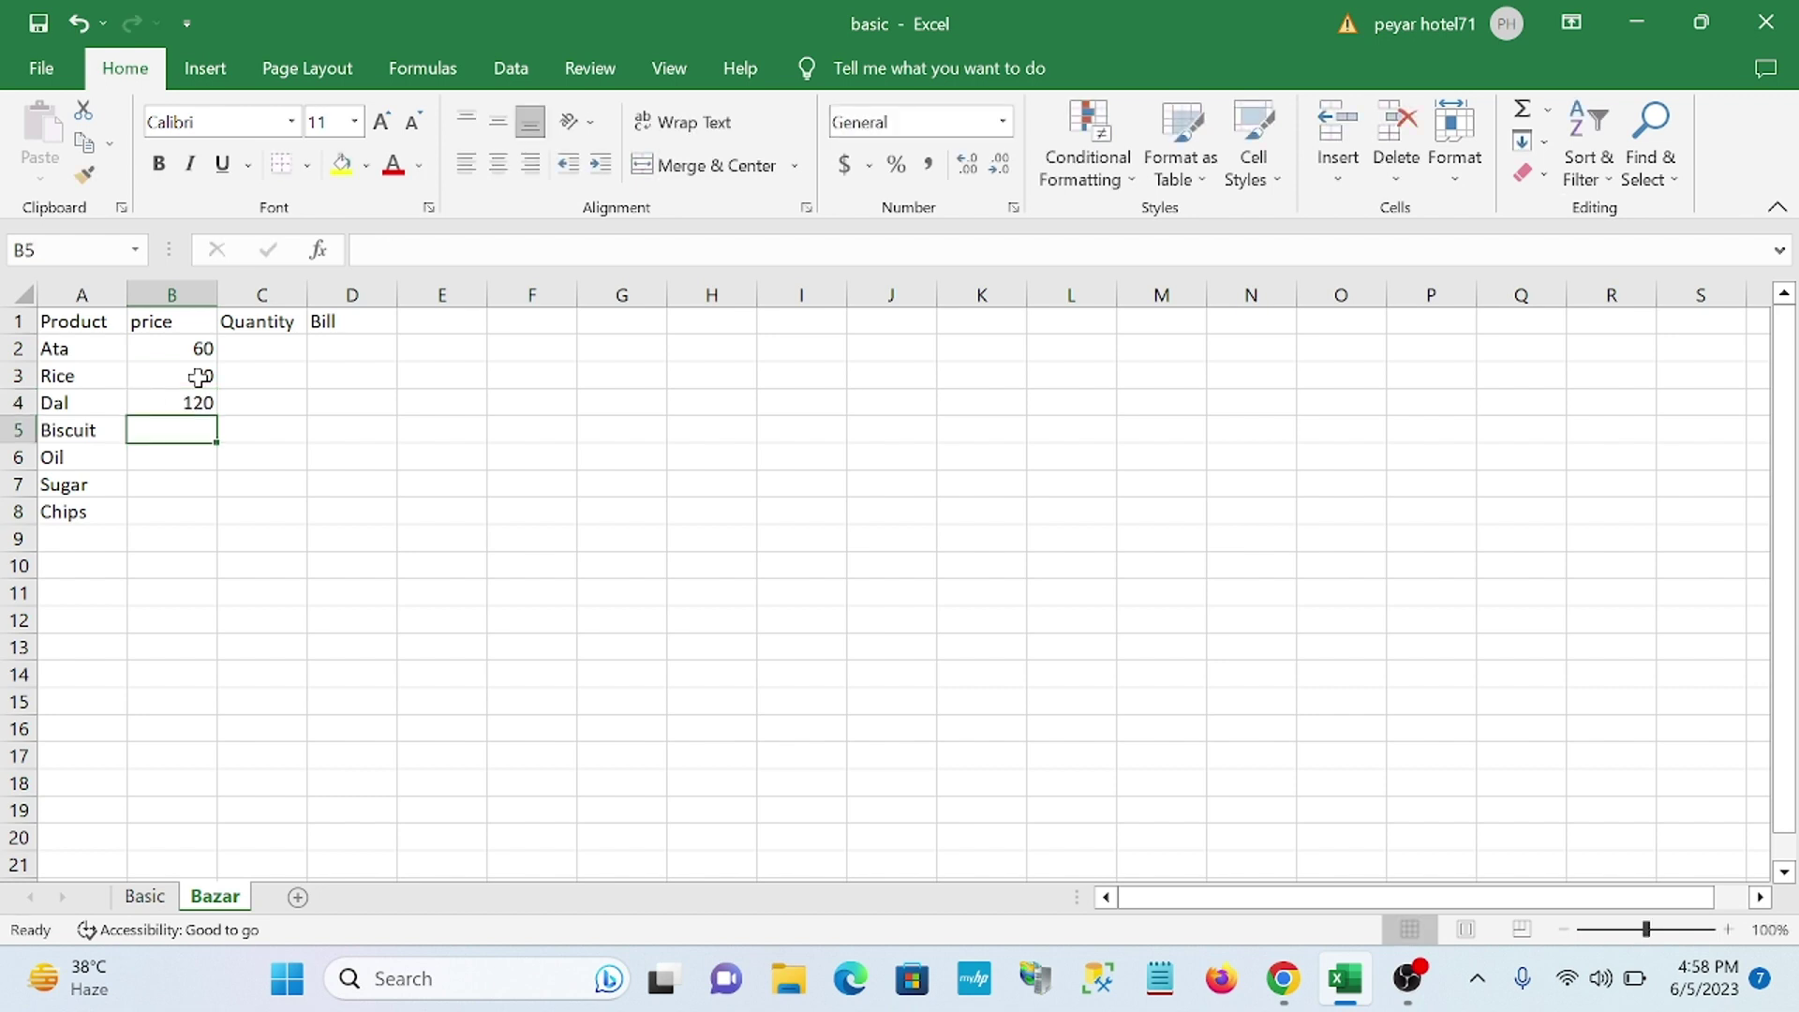
- Enter the prices 80, 180, 140 and 20 for Biscuit, Oil, Sugar and Chips in cells B5 to B8
{"action": "type", "text": "80"}
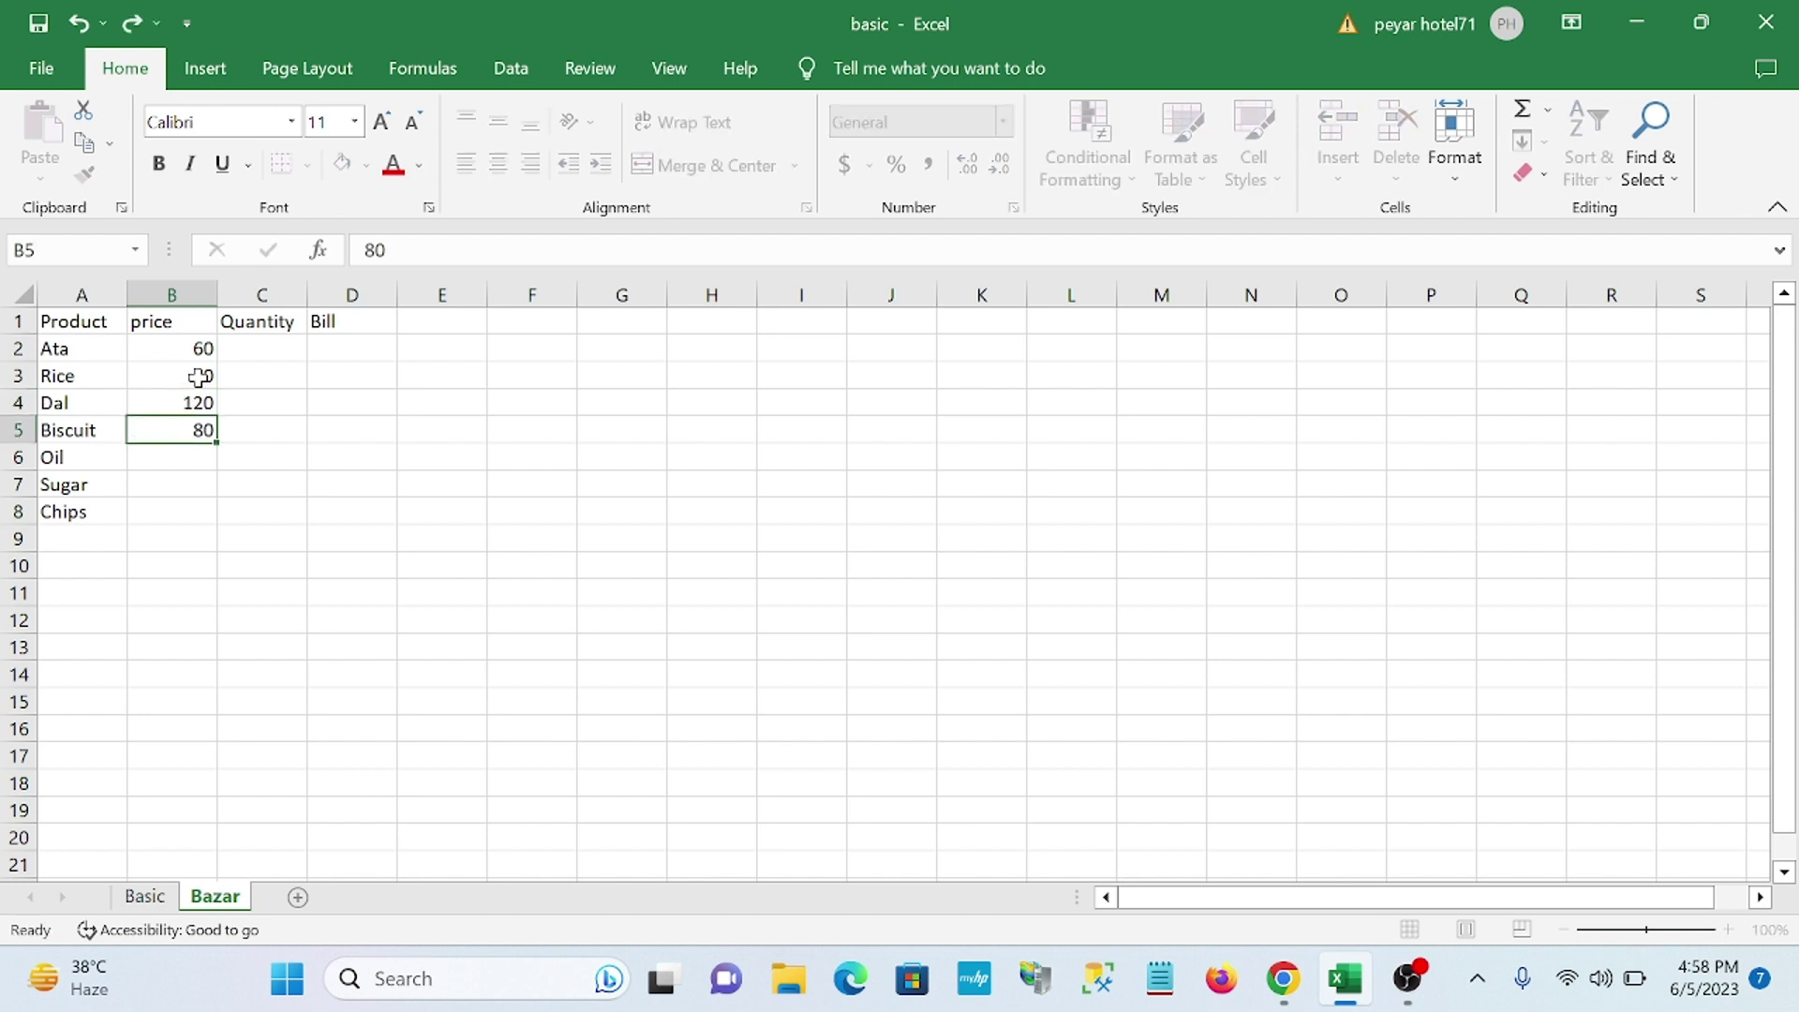
{"action": "key", "text": "Return"}
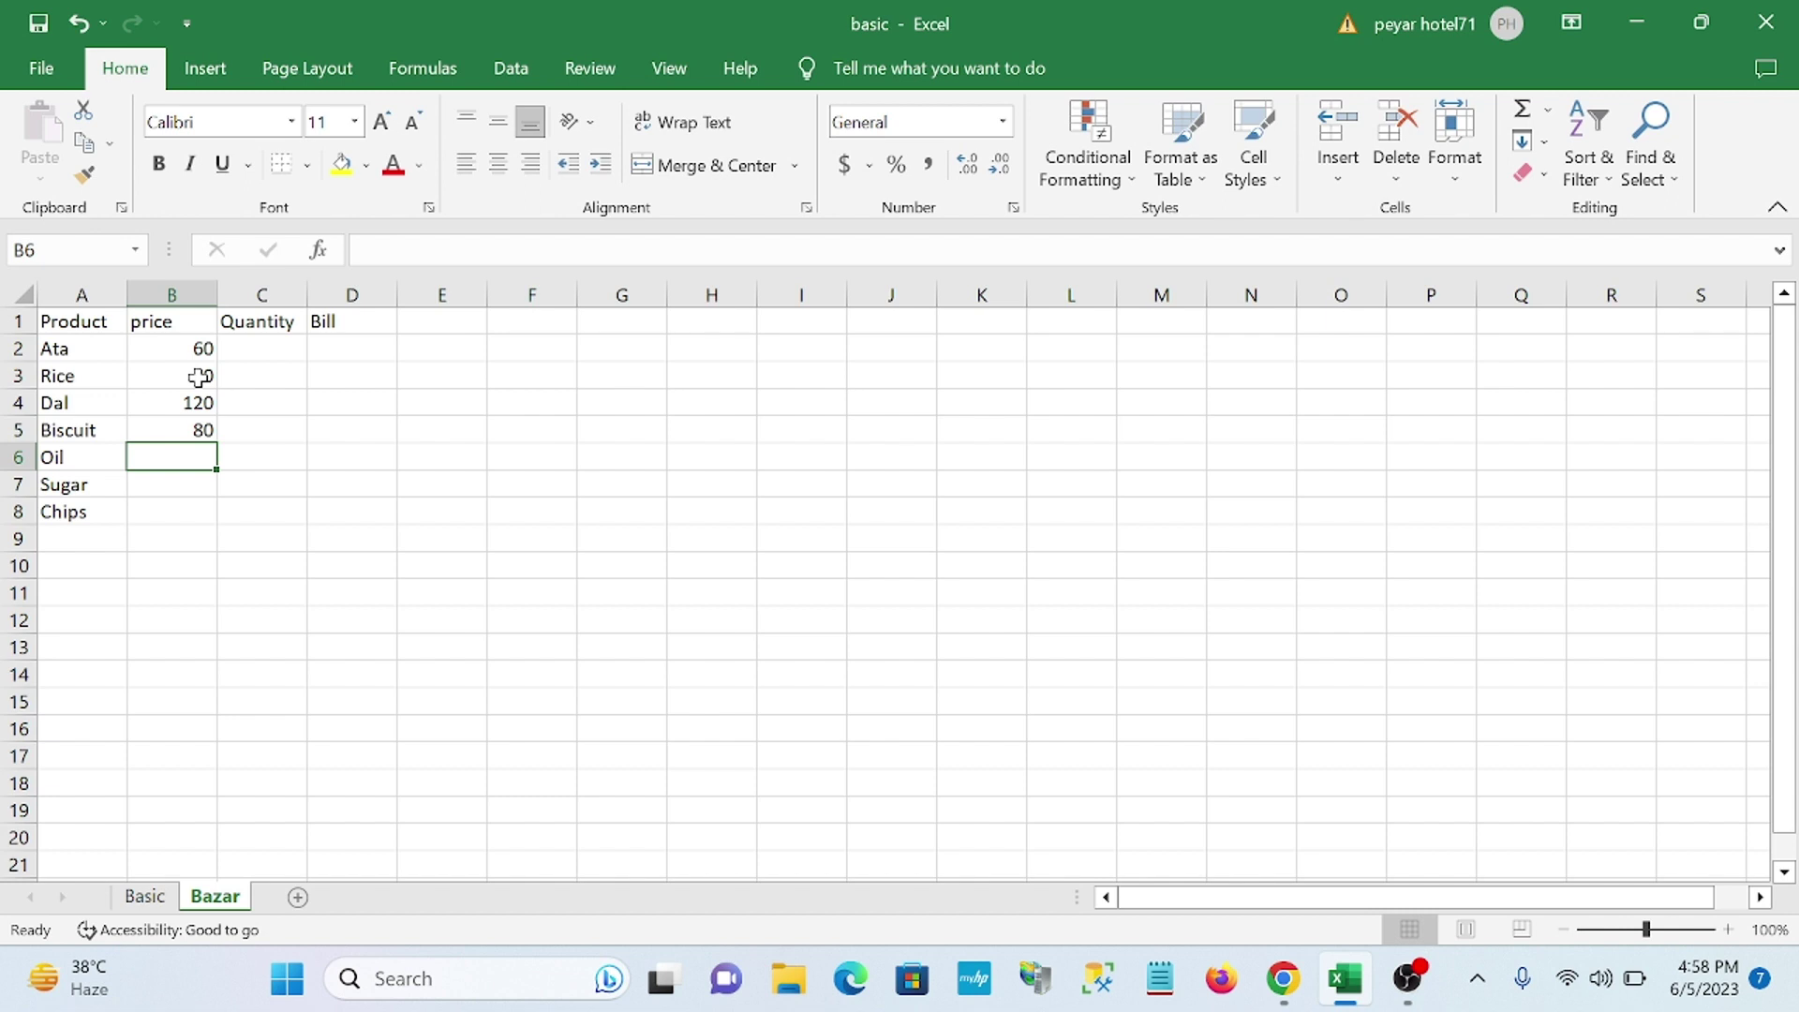
{"action": "type", "text": "180"}
{"action": "key", "text": "Return"}
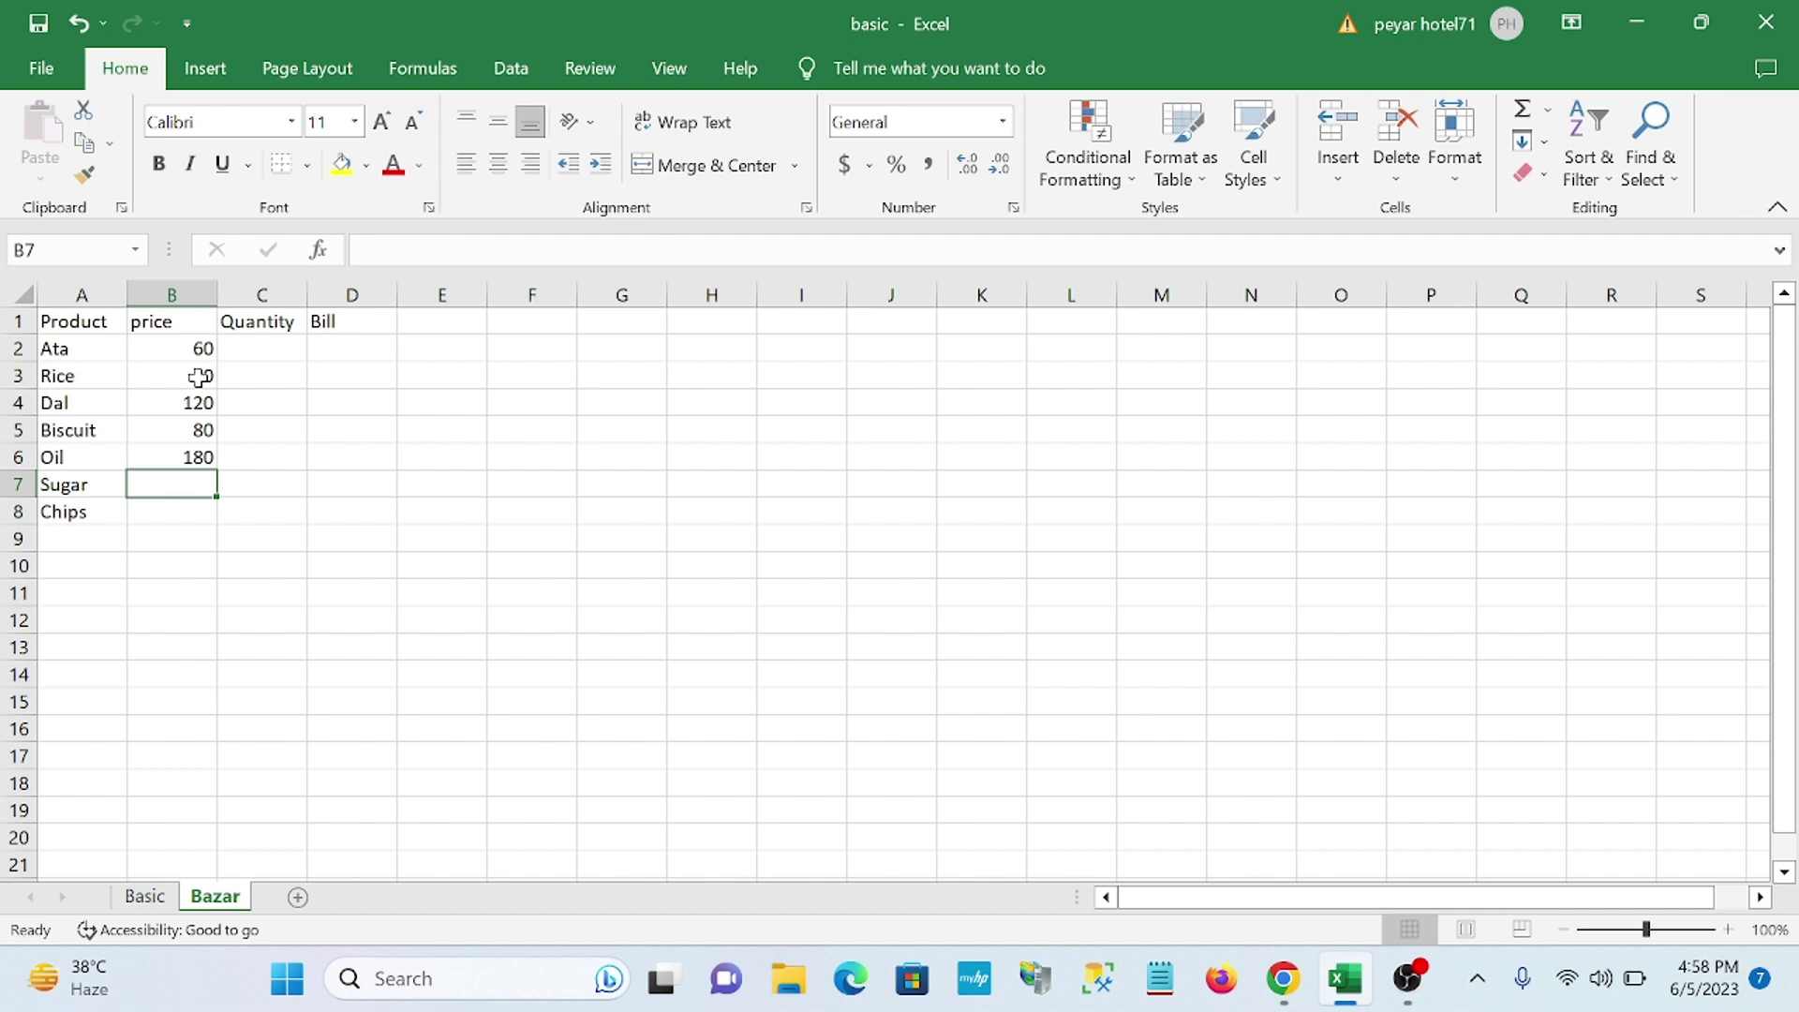
{"action": "type", "text": "140"}
{"action": "key", "text": "Return"}
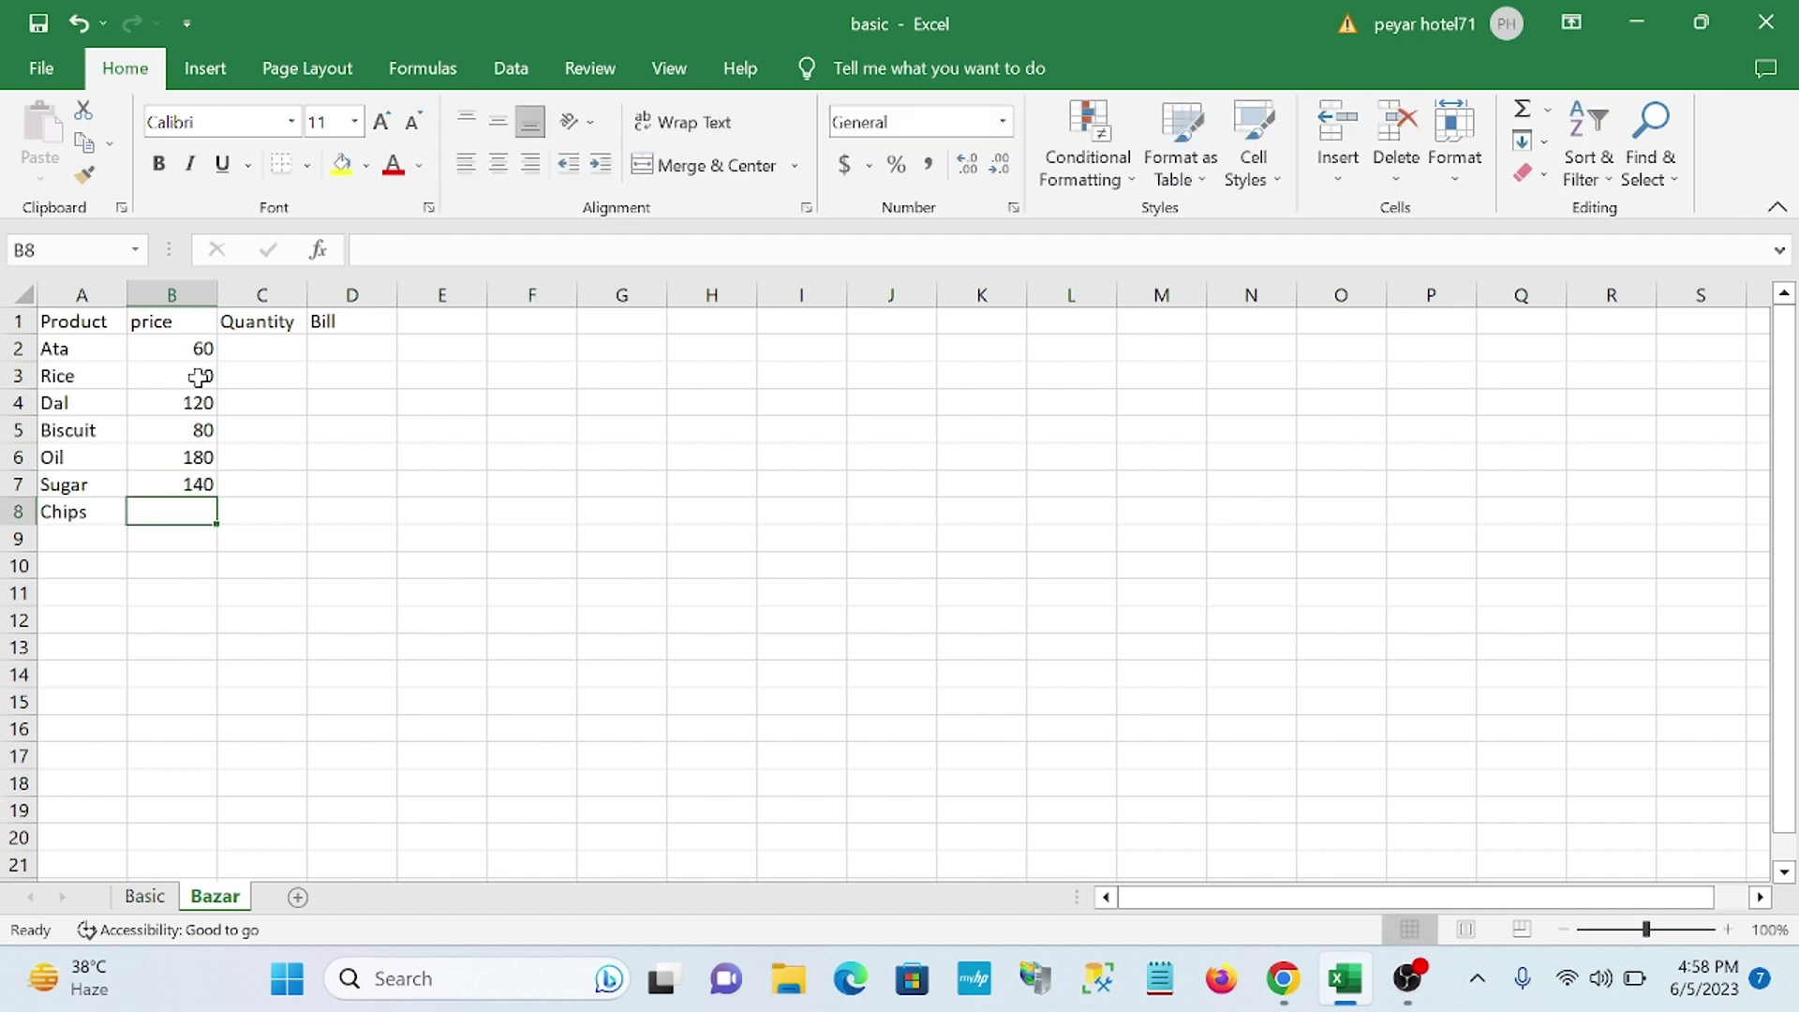
{"action": "type", "text": "20"}
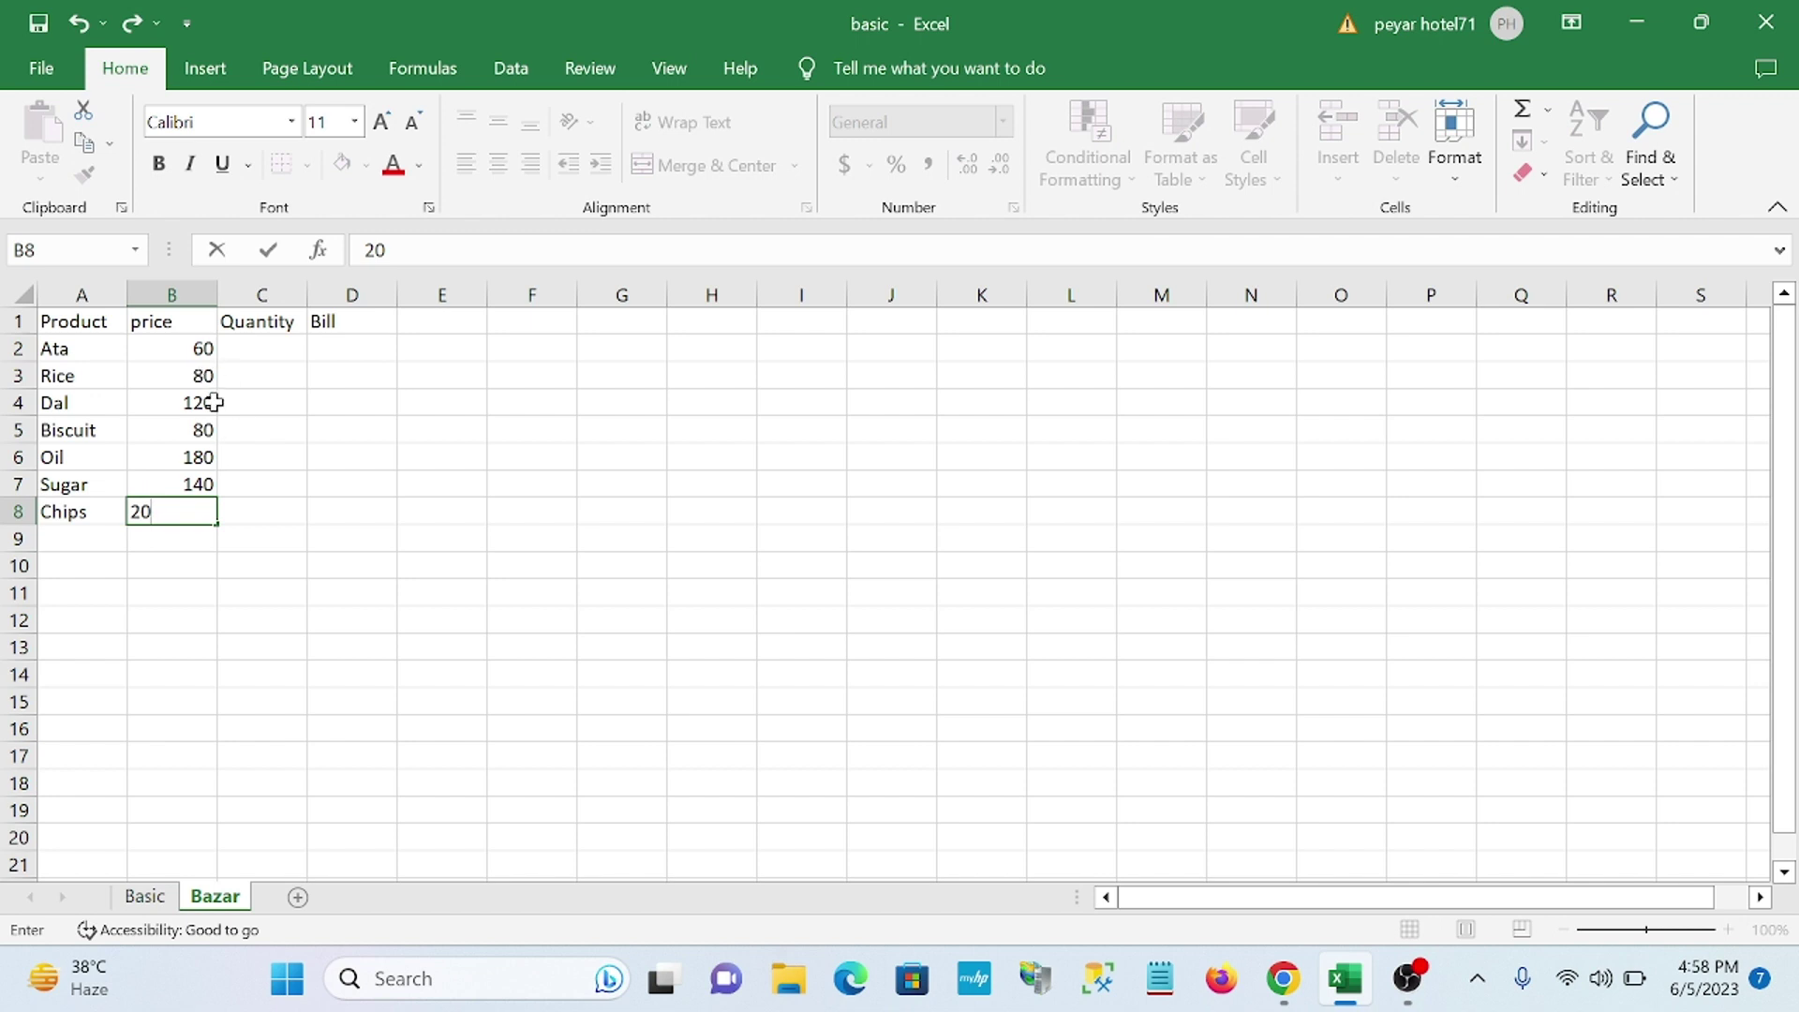
- Enter the quantities 2, 5 and 1 for Ata, Rice and Dal in cells C2 to C4
{"action": "left_click", "coordinate": [285, 343]}
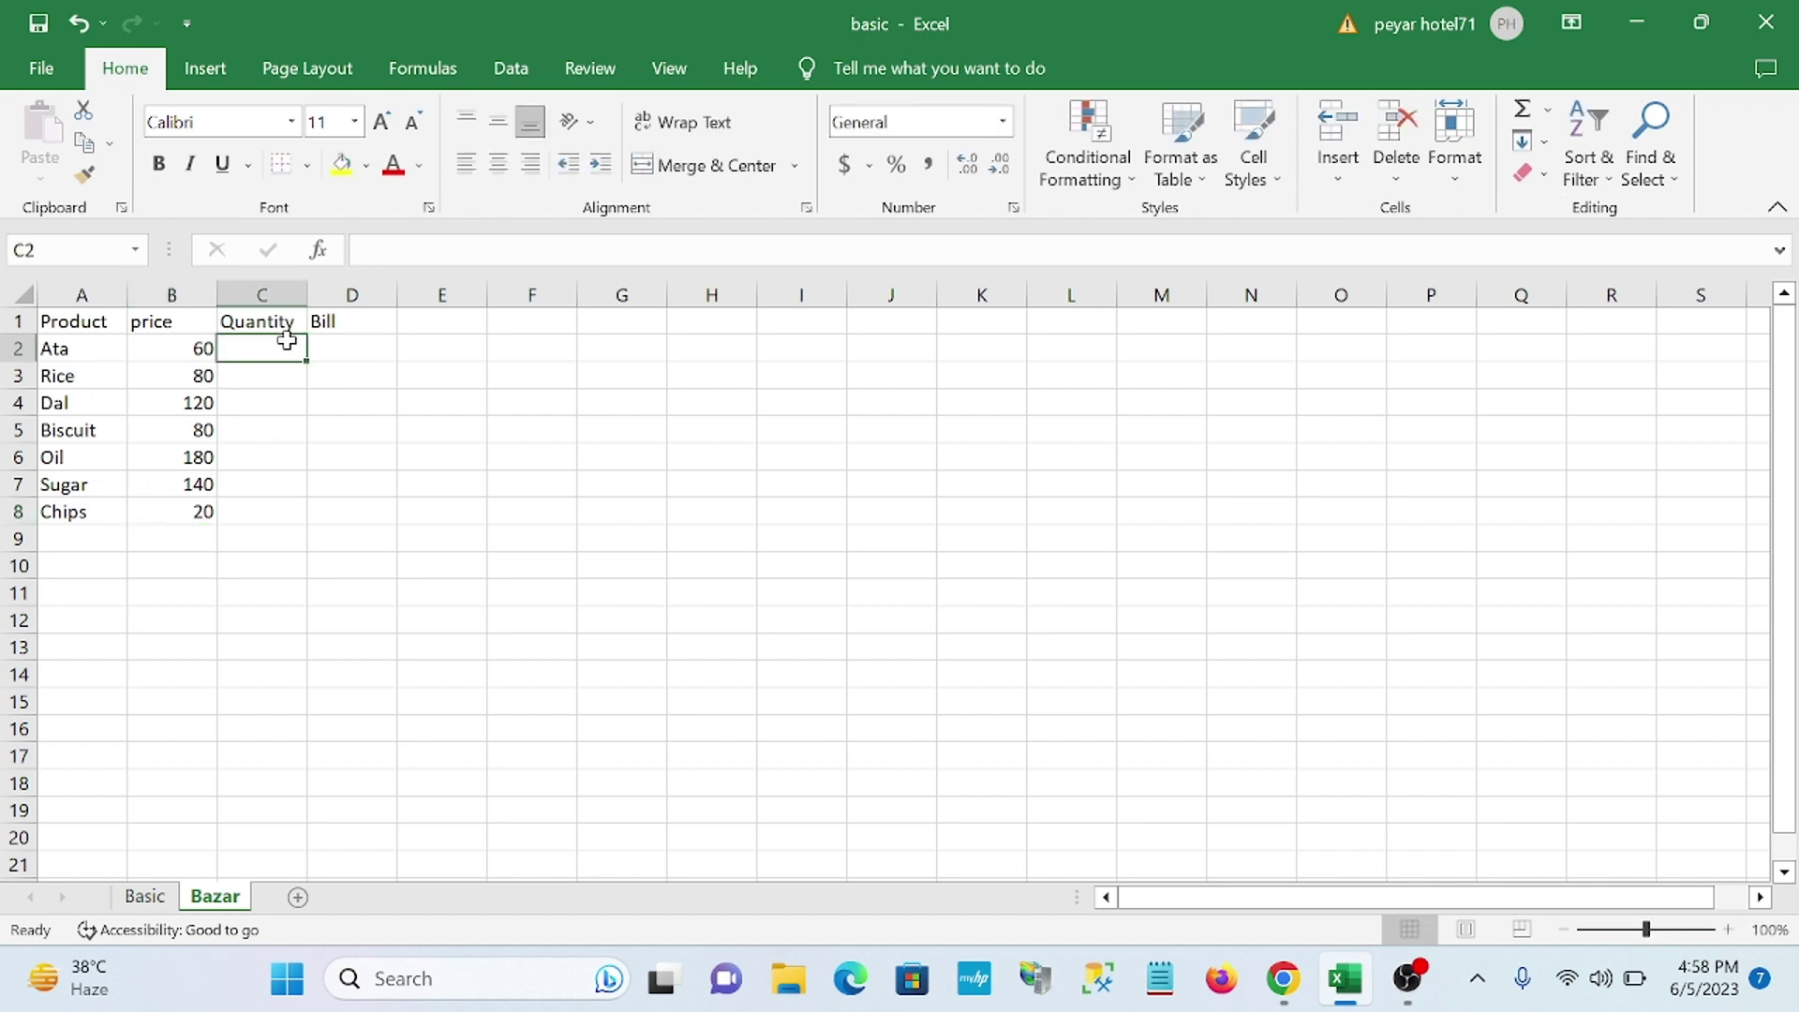
{"action": "type", "text": "2"}
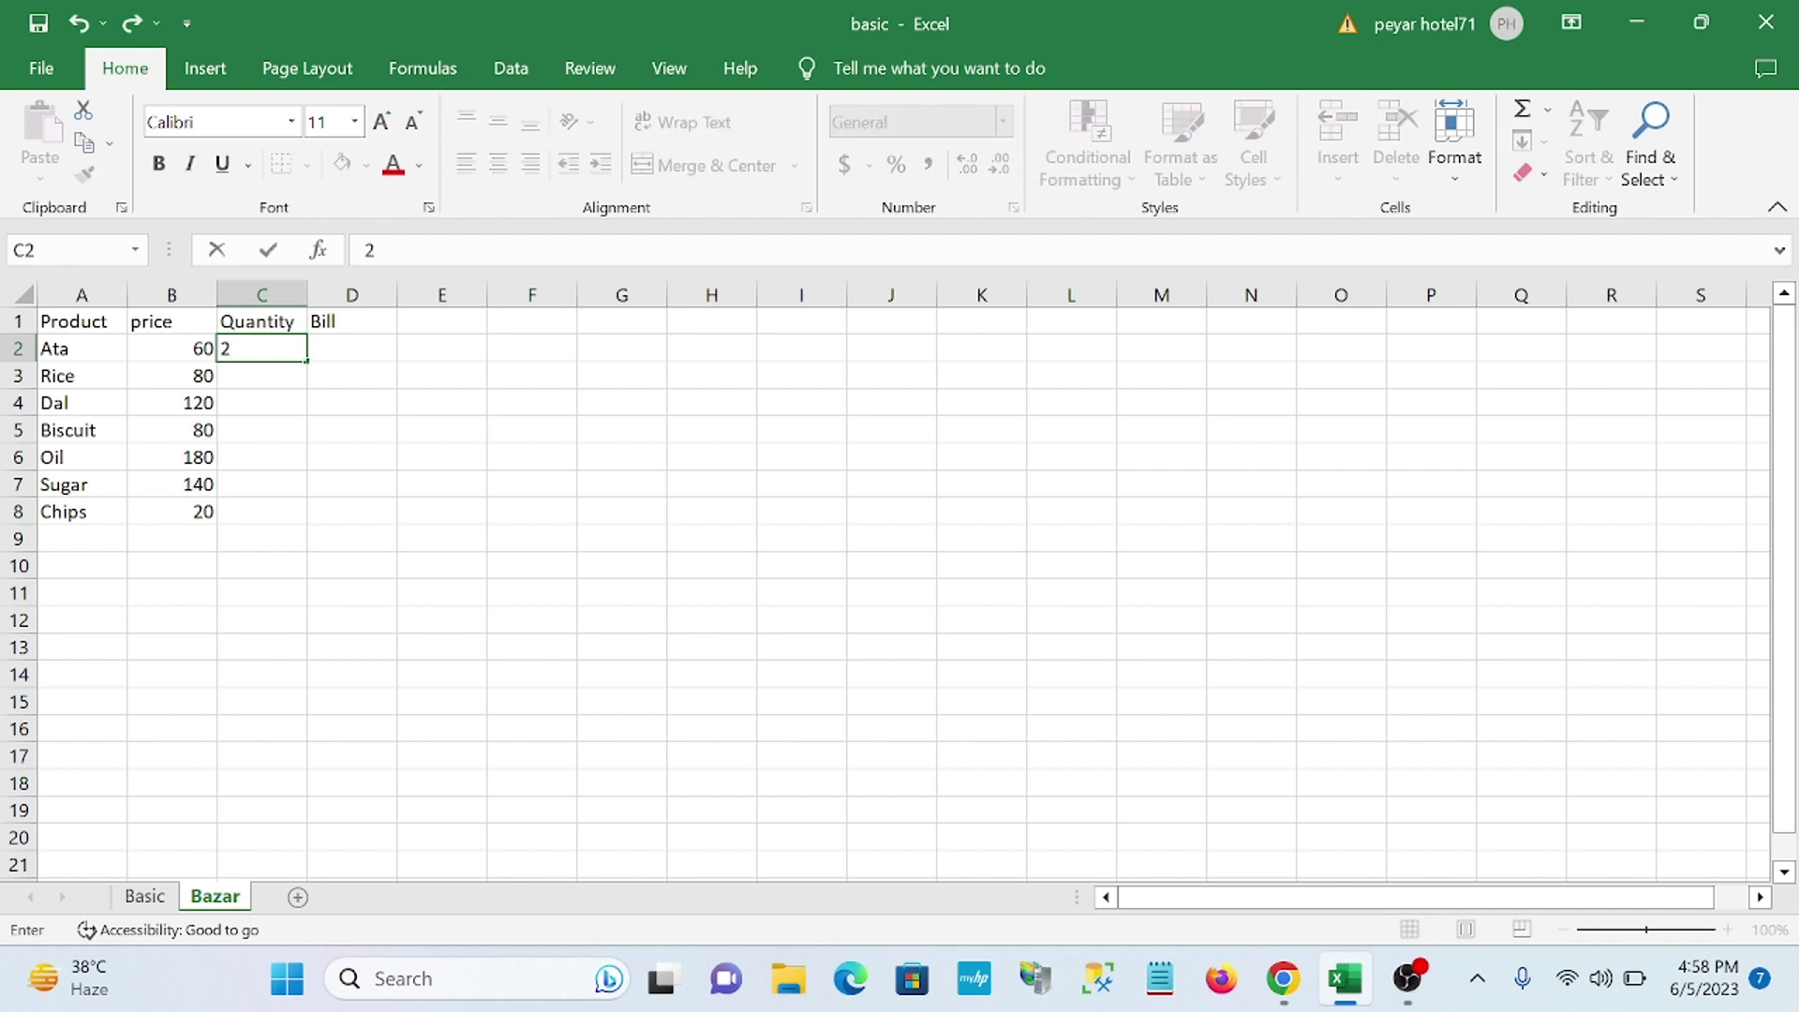
{"action": "key", "text": "Return"}
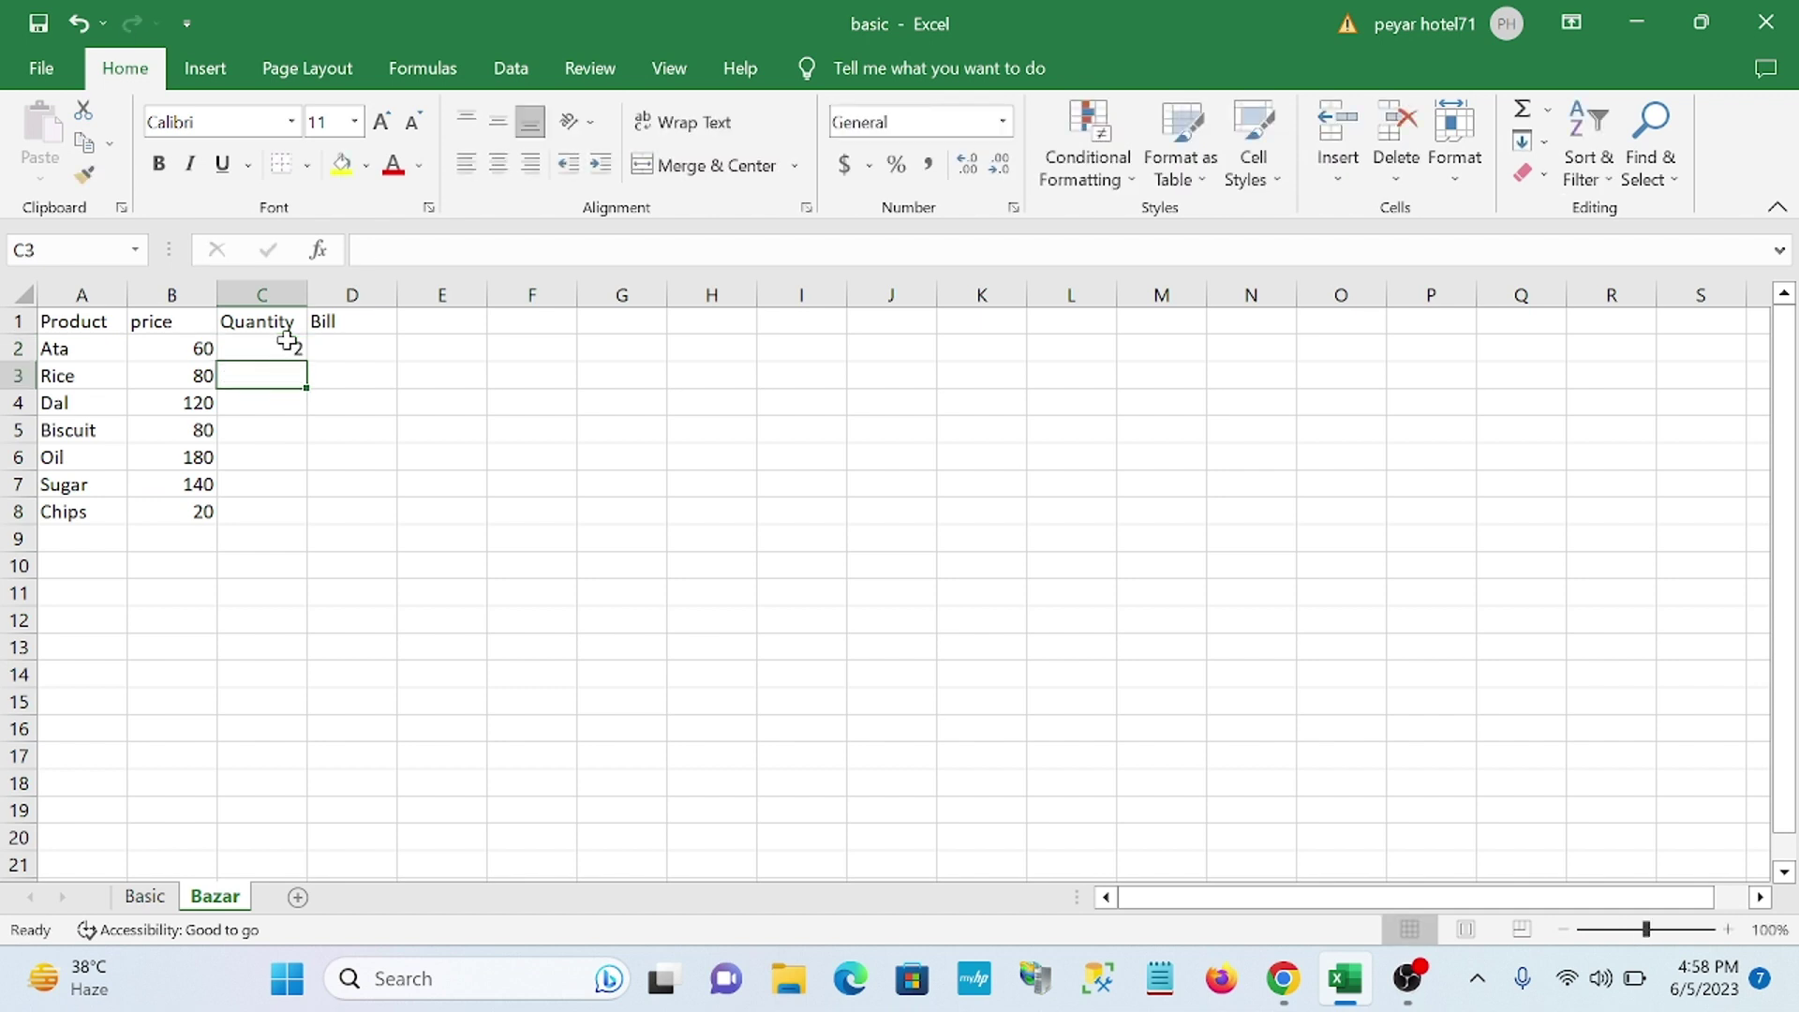
{"action": "type", "text": "5"}
{"action": "key", "text": "Return"}
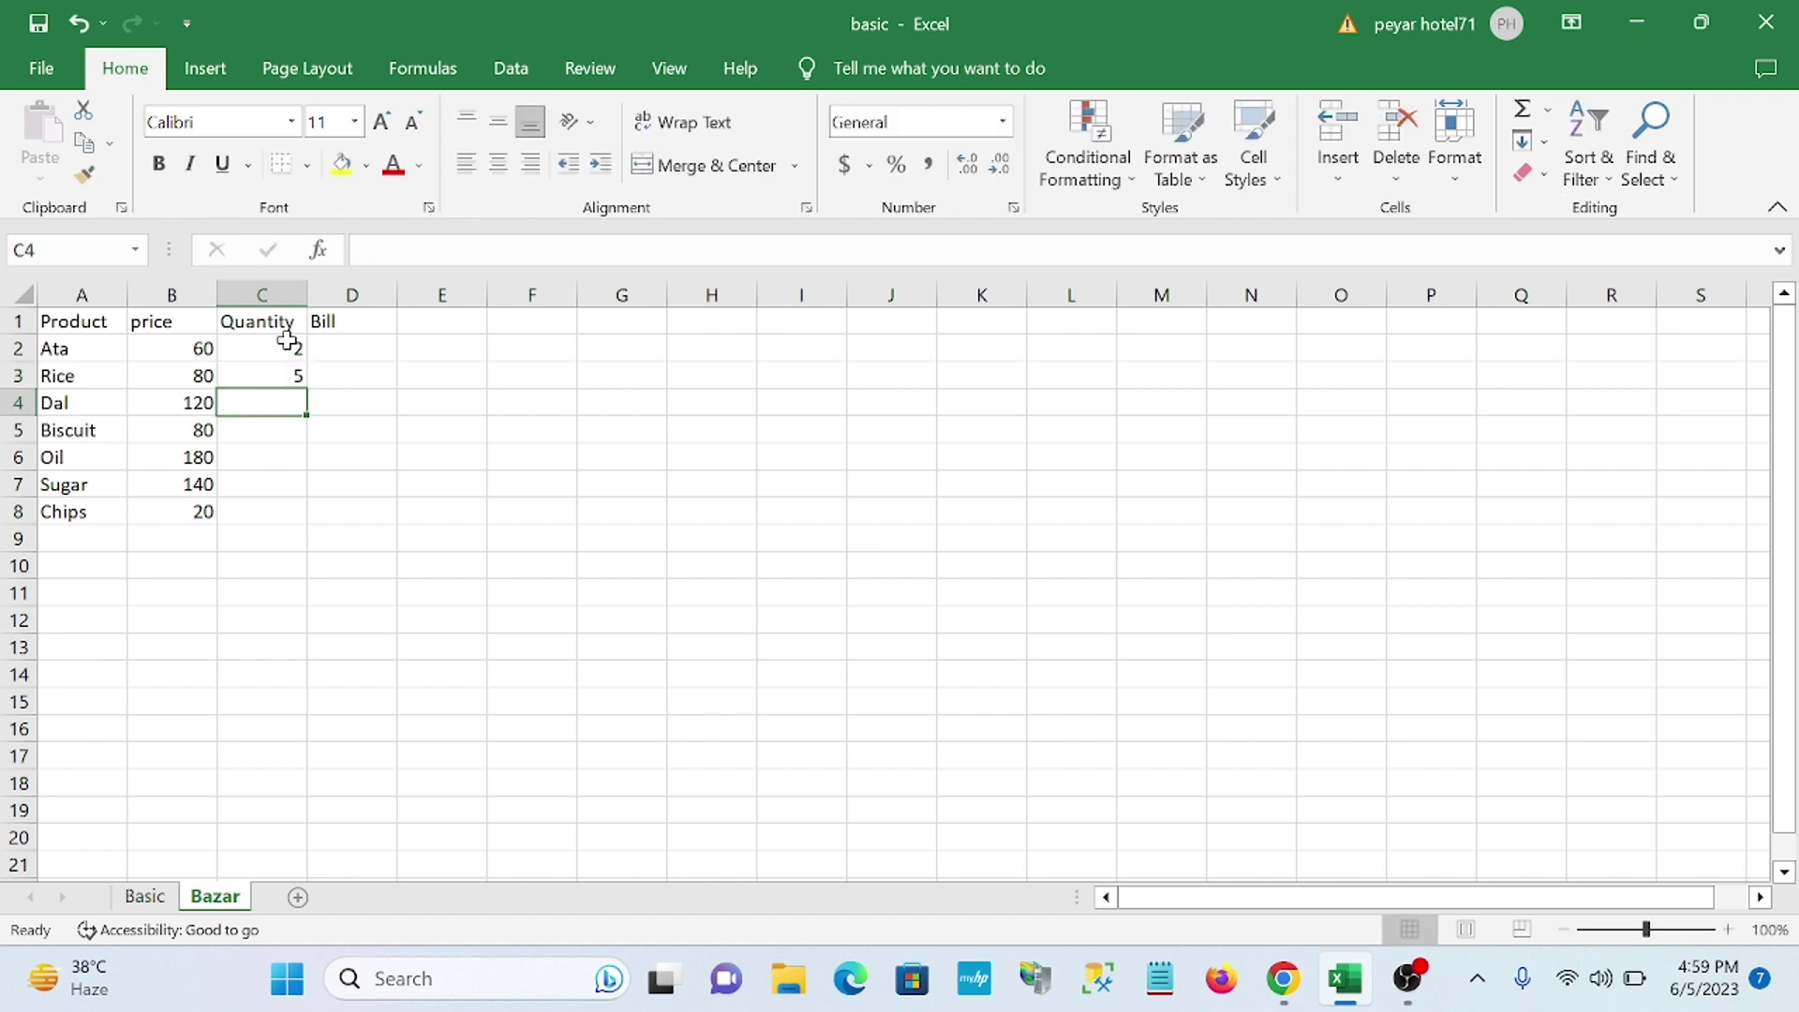
{"action": "type", "text": "1"}
{"action": "key", "text": "Return"}
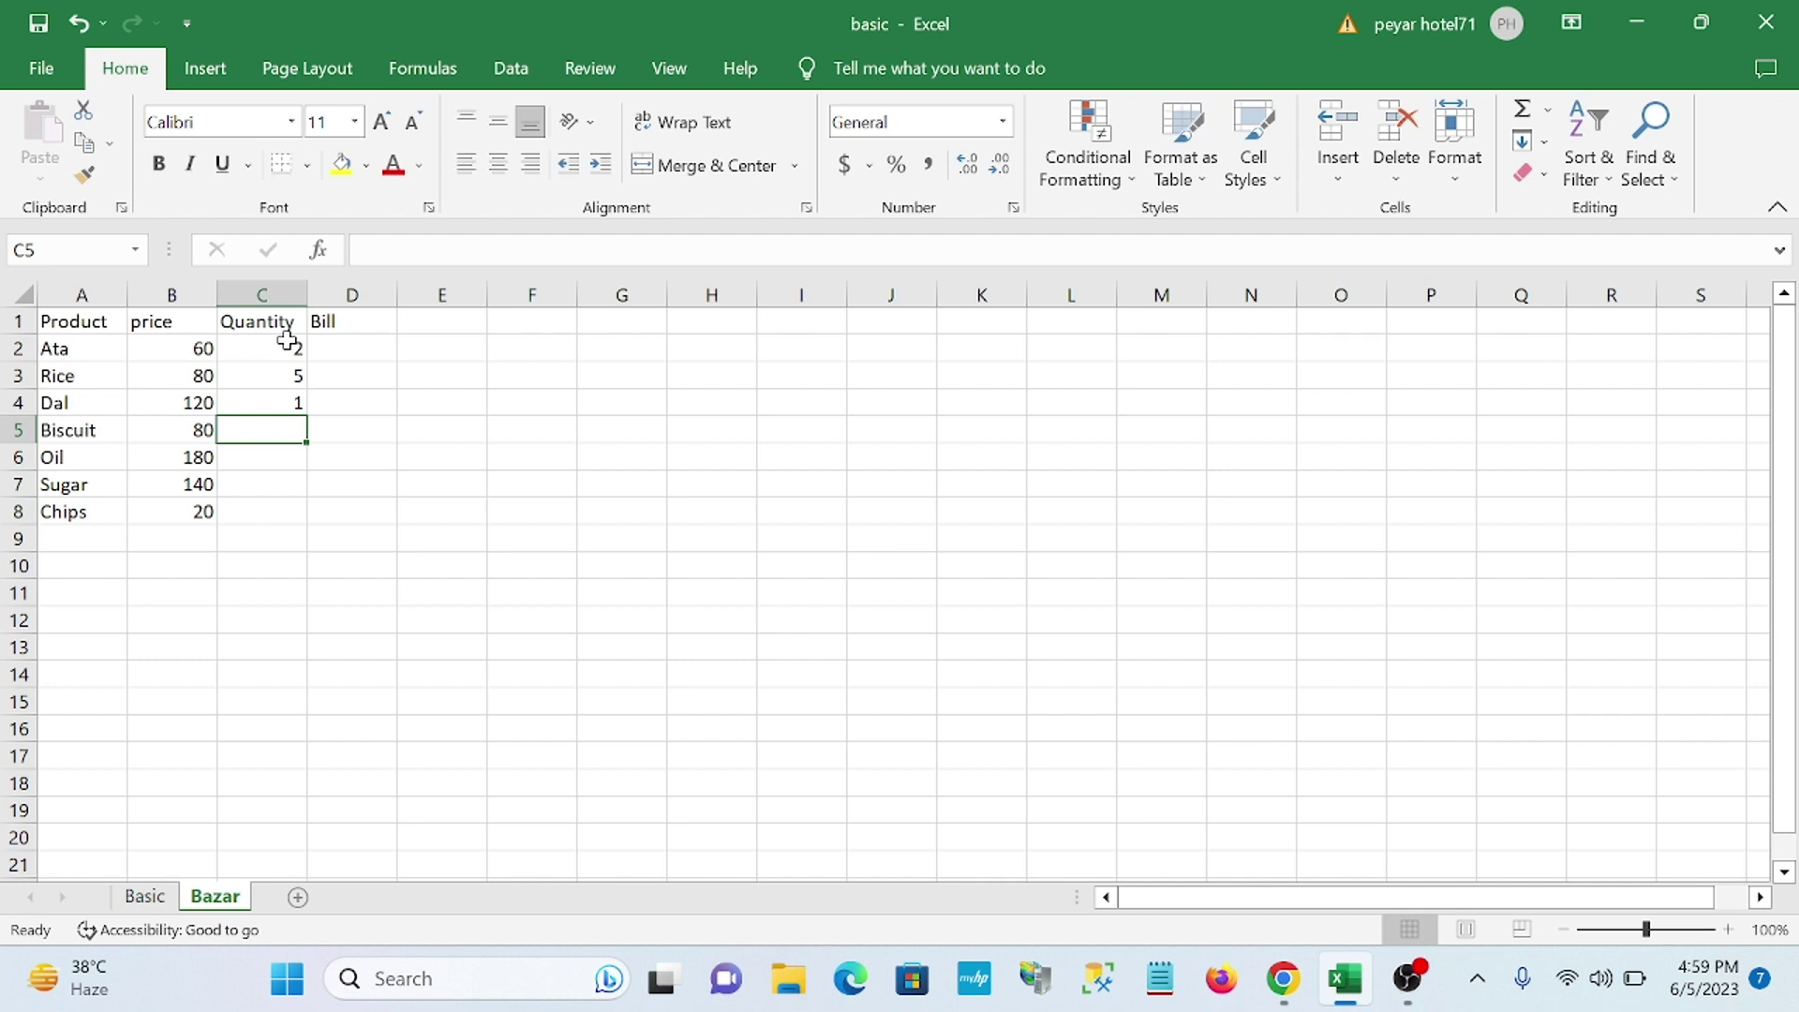
- Enter the quantities 4, 5, 2 and 4 for Biscuit, Oil, Sugar and Chips in cells C5 to C8
{"action": "type", "text": "4"}
{"action": "key", "text": "Return"}
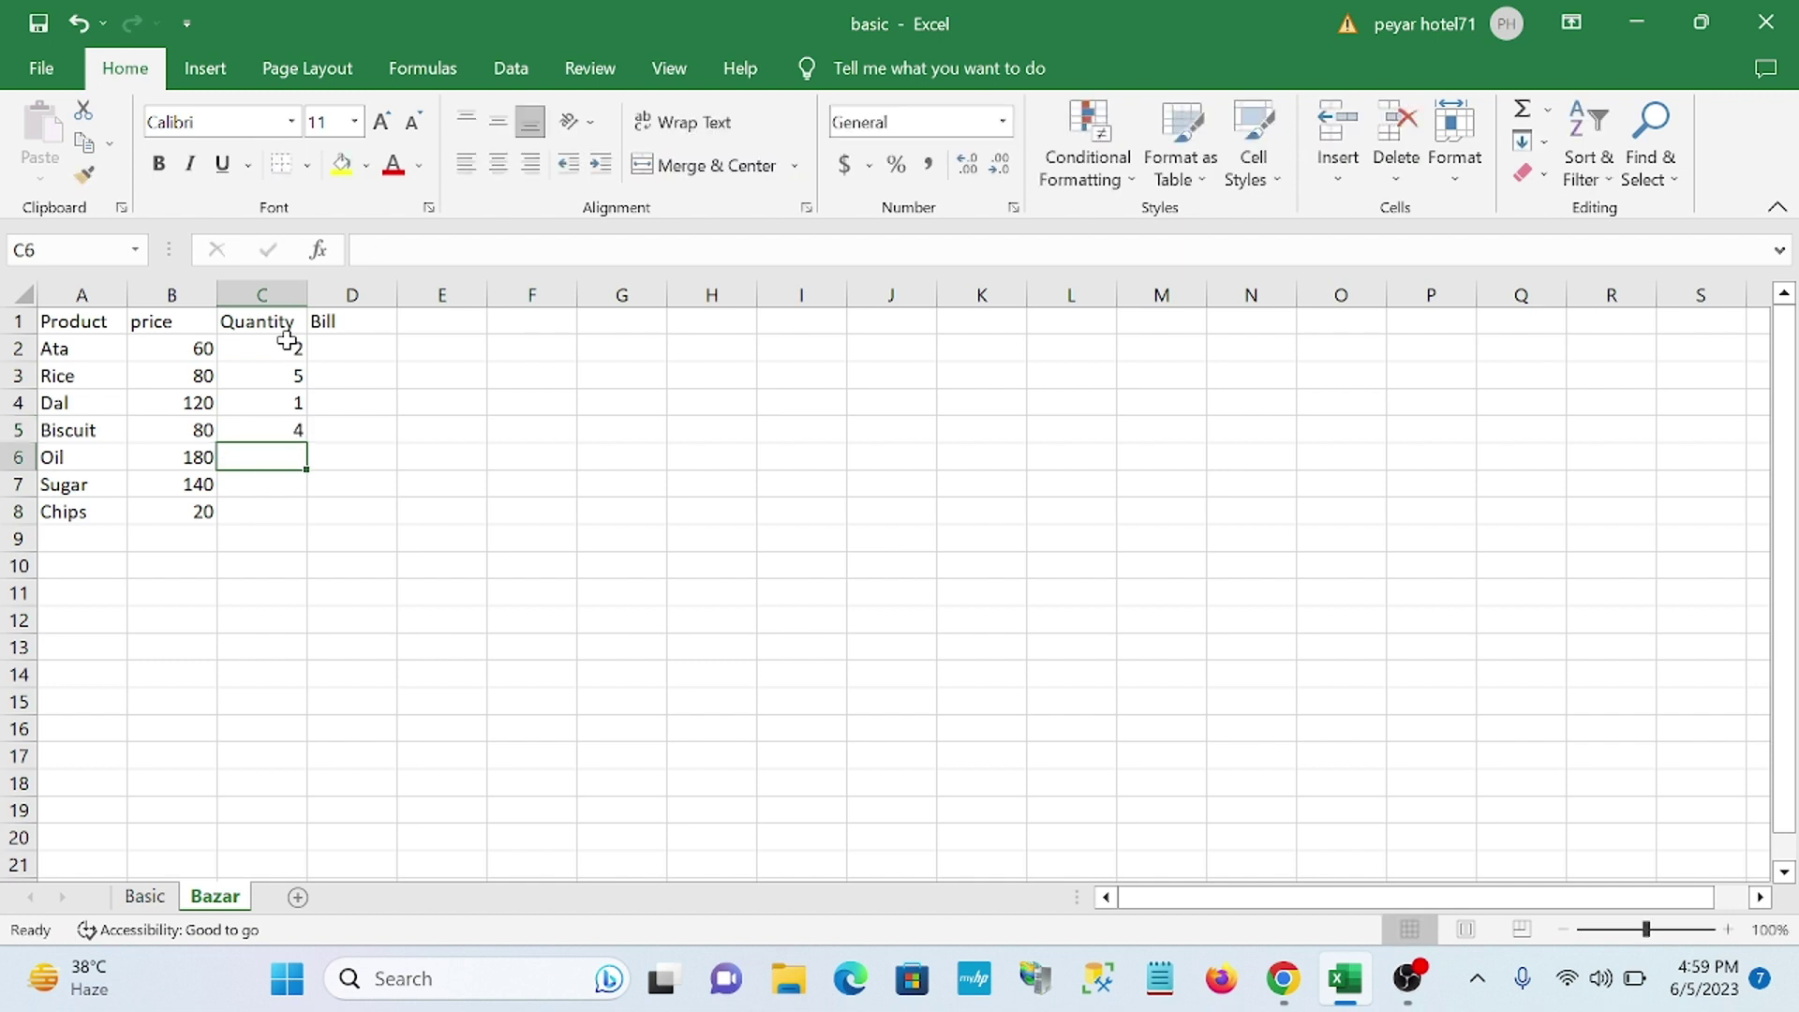
{"action": "type", "text": "5"}
{"action": "key", "text": "Return"}
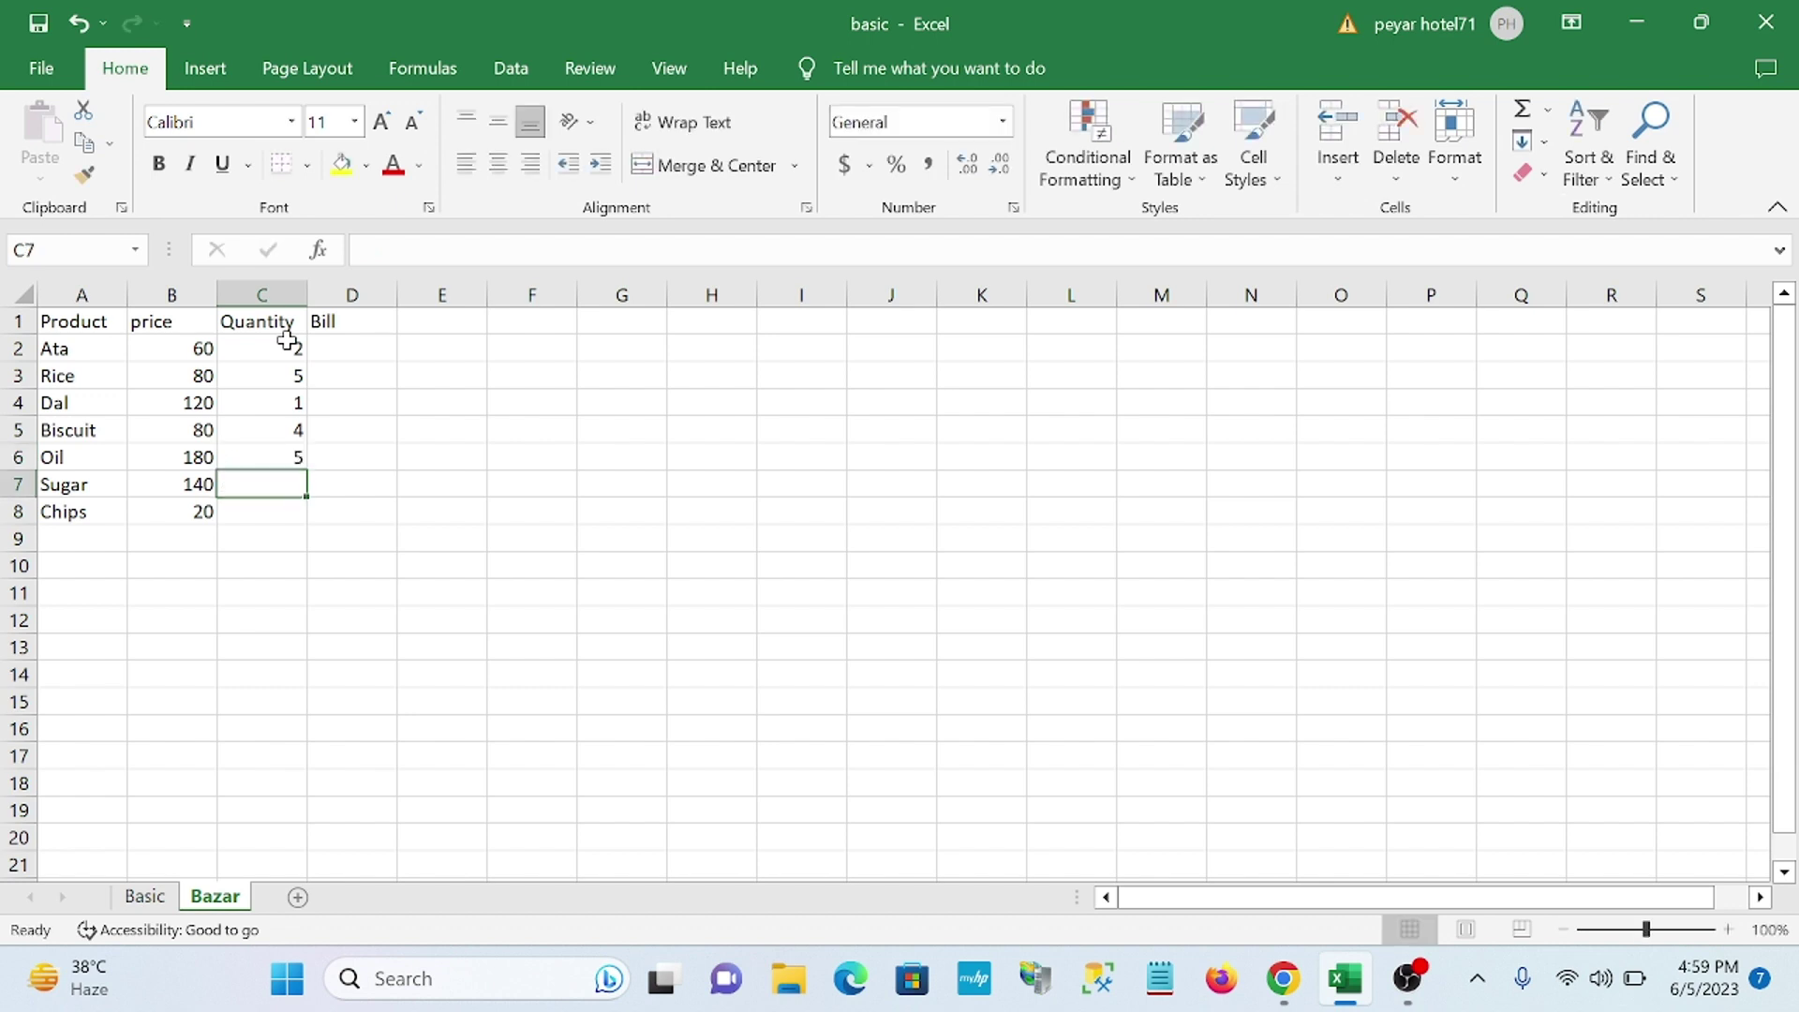
{"action": "type", "text": "2"}
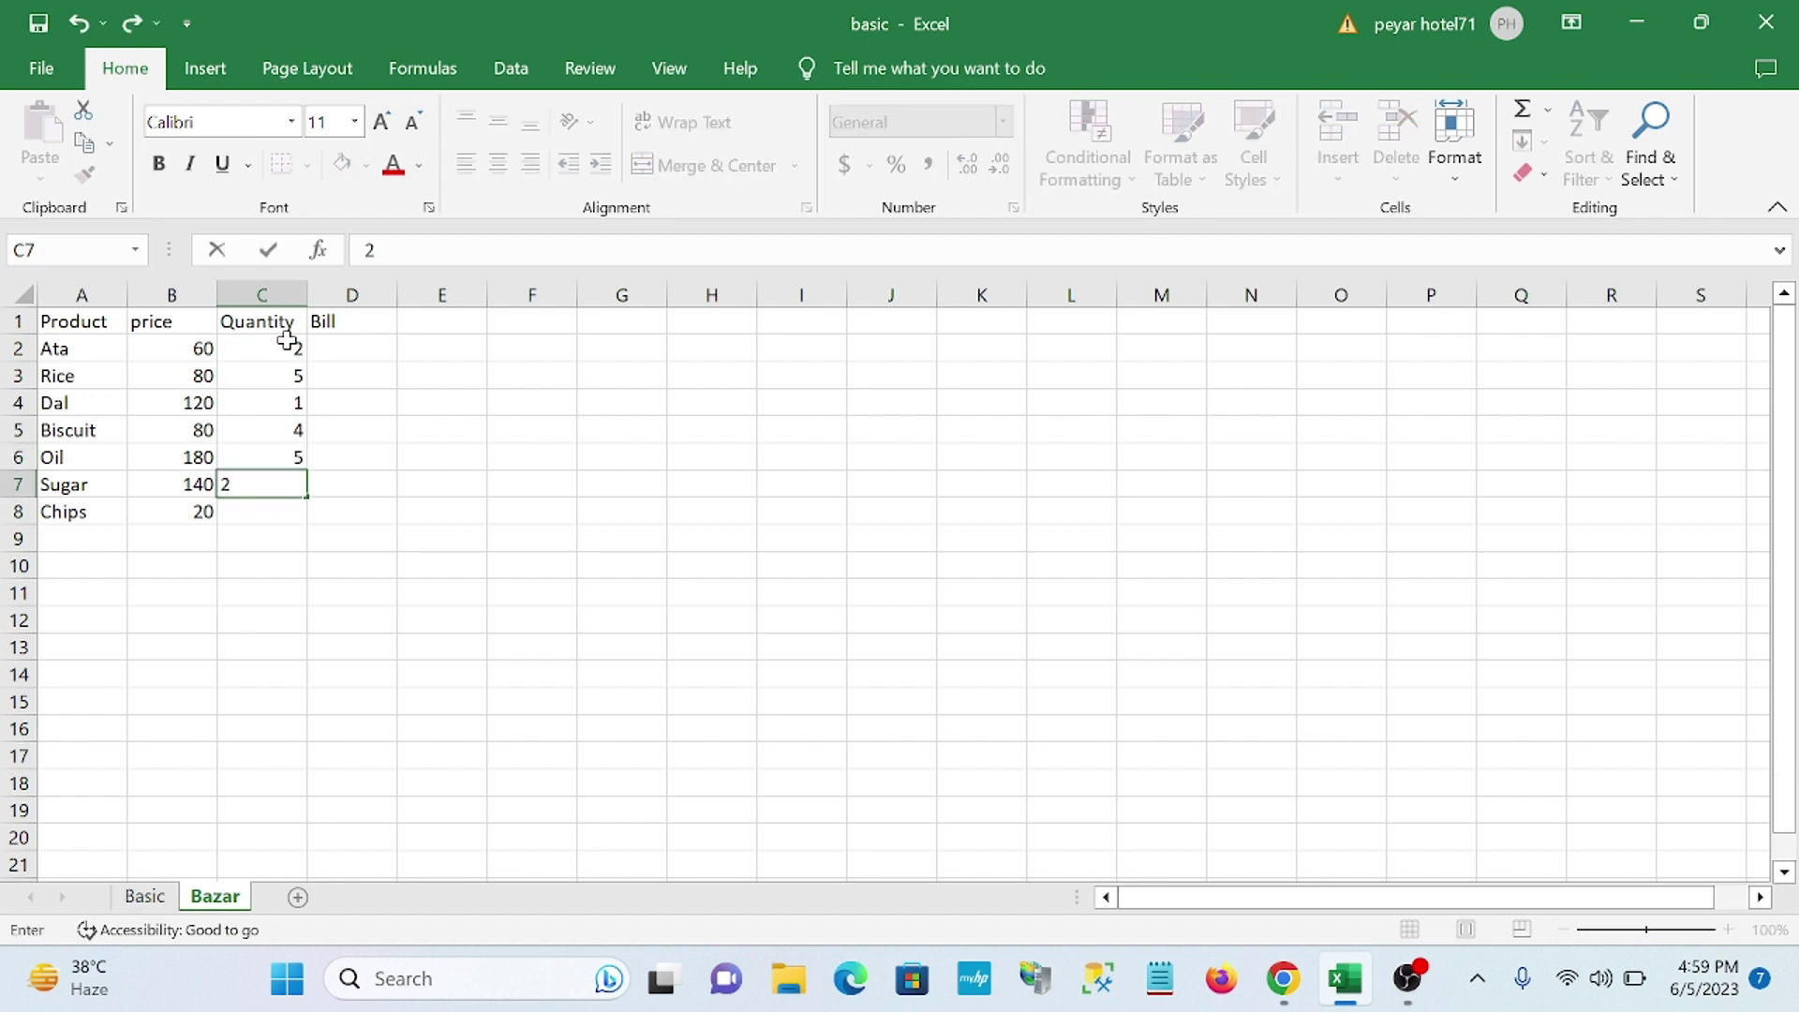
{"action": "key", "text": "Return"}
{"action": "type", "text": "4"}
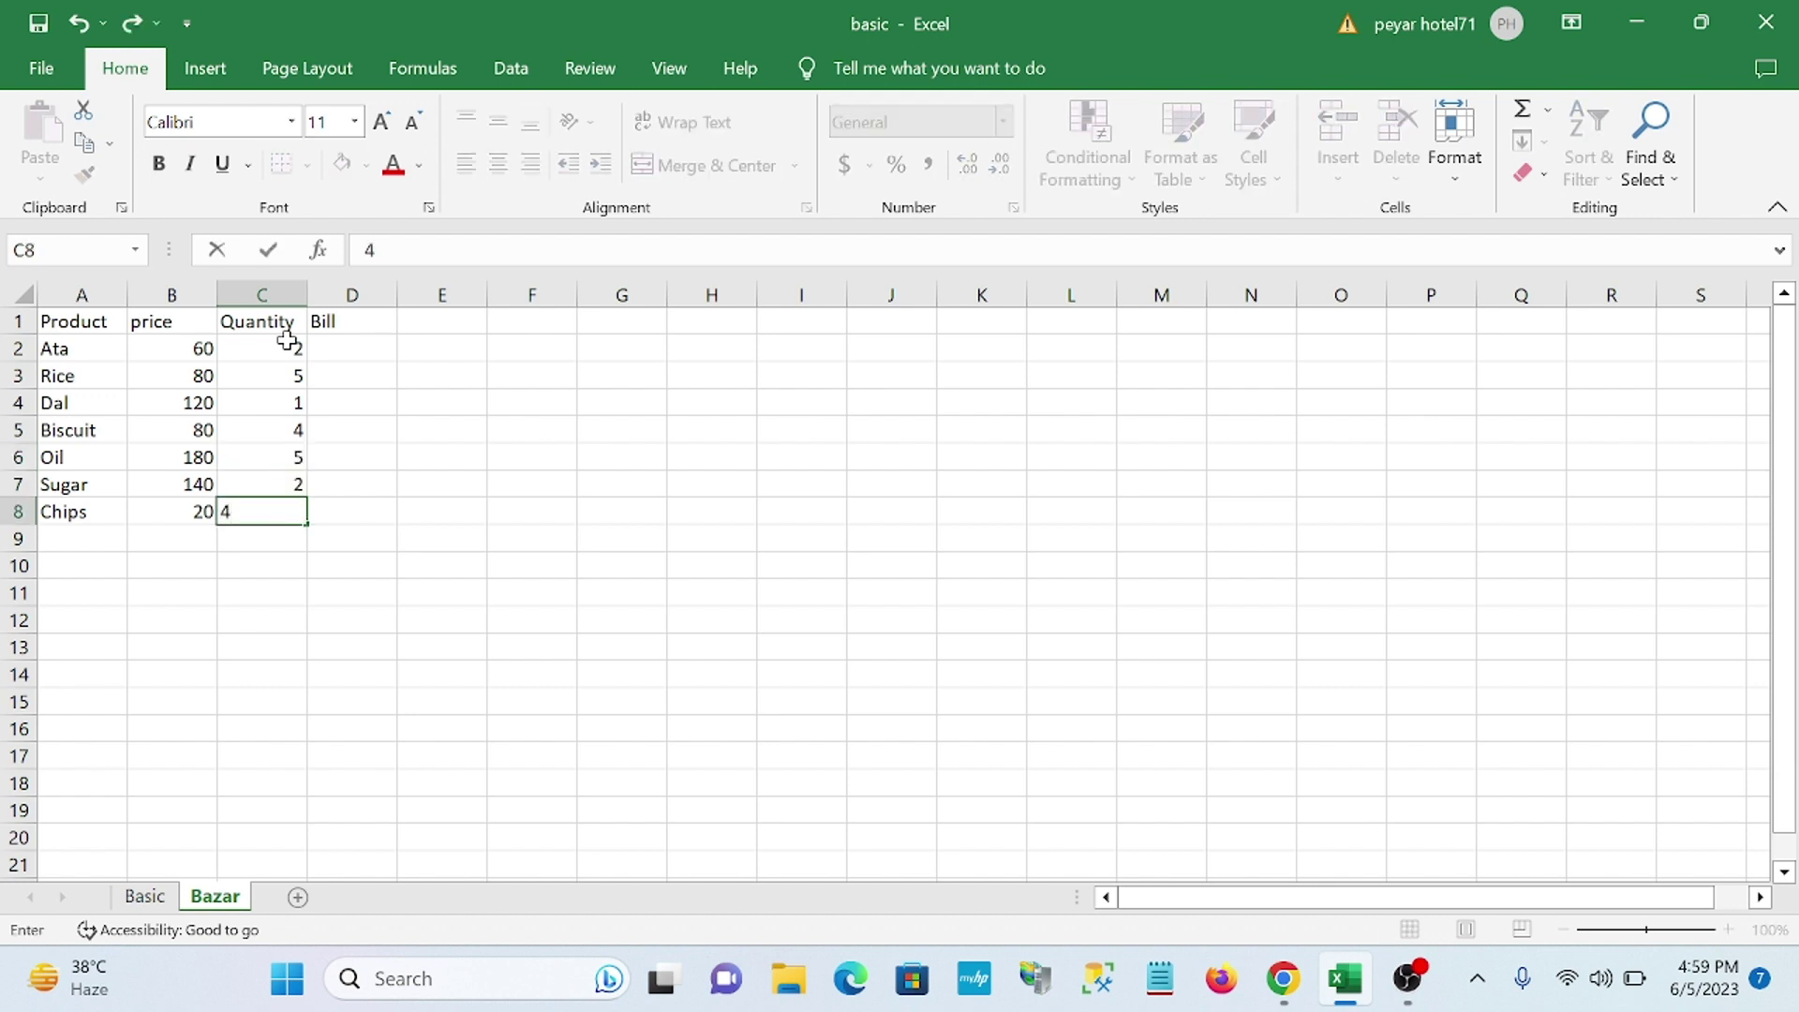
{"action": "left_click", "coordinate": [357, 346]}
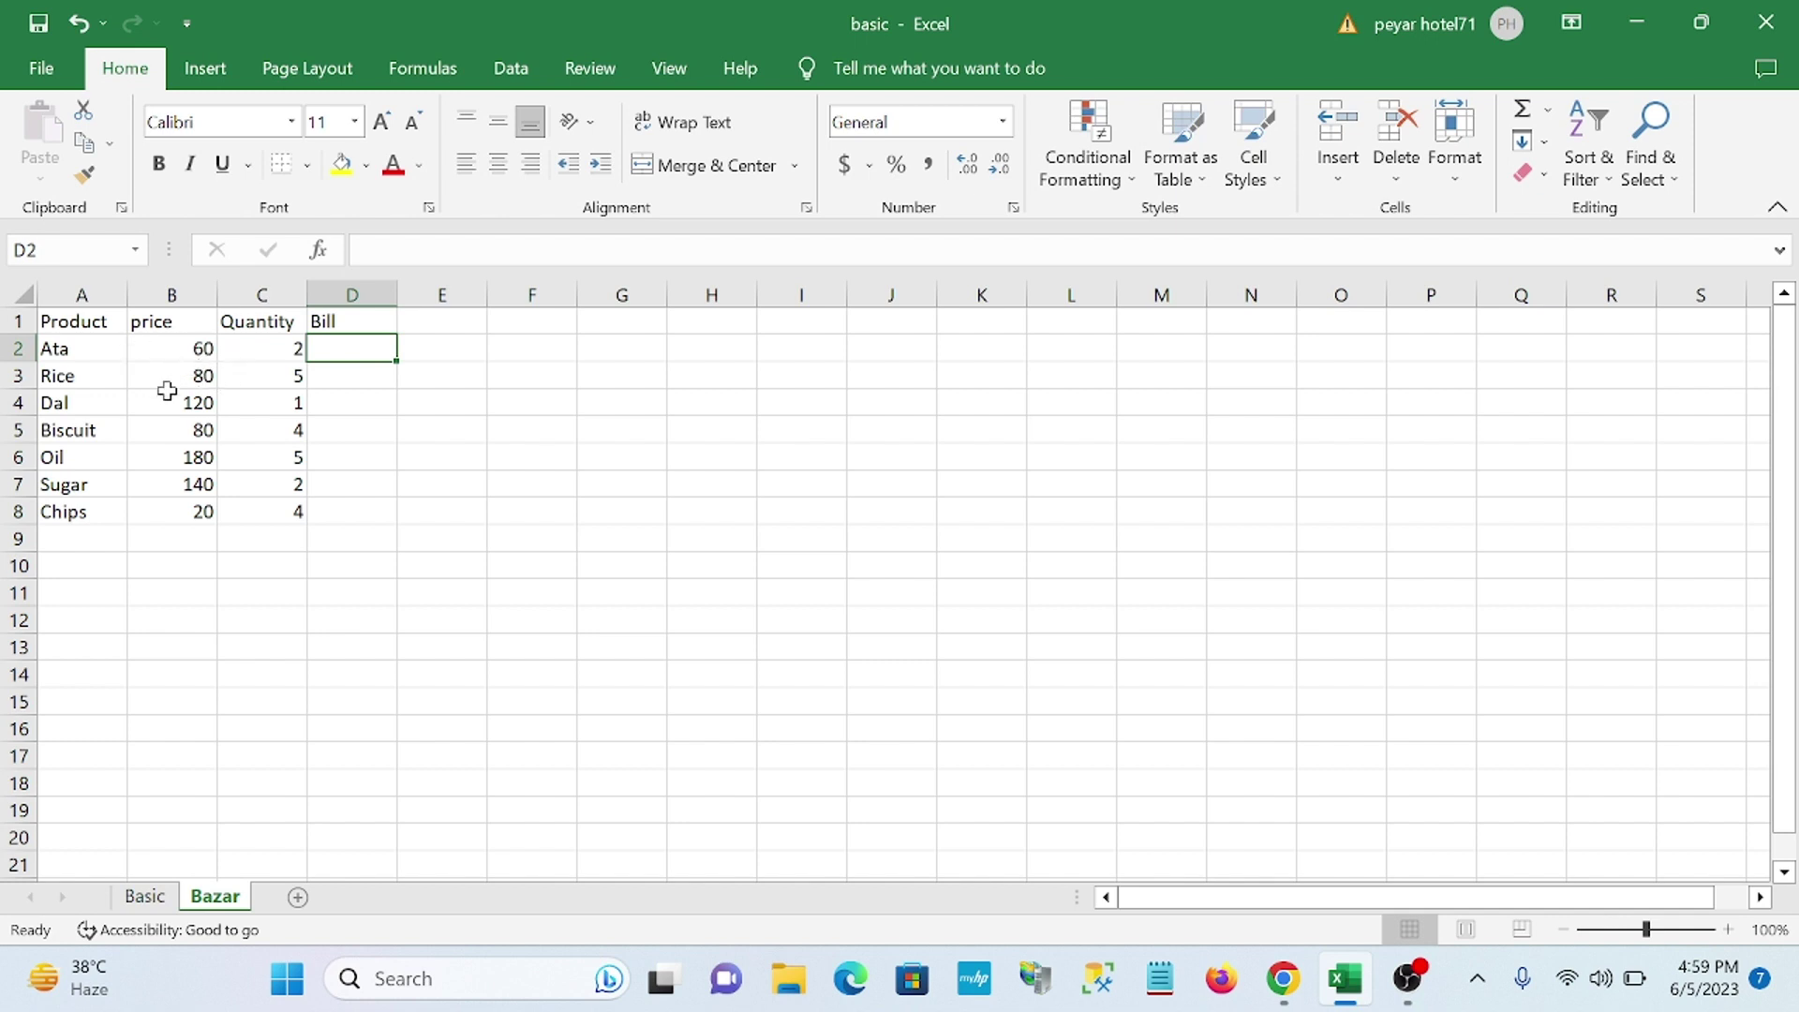
{"action": "left_click", "coordinate": [205, 350]}
{"action": "left_click", "coordinate": [278, 350]}
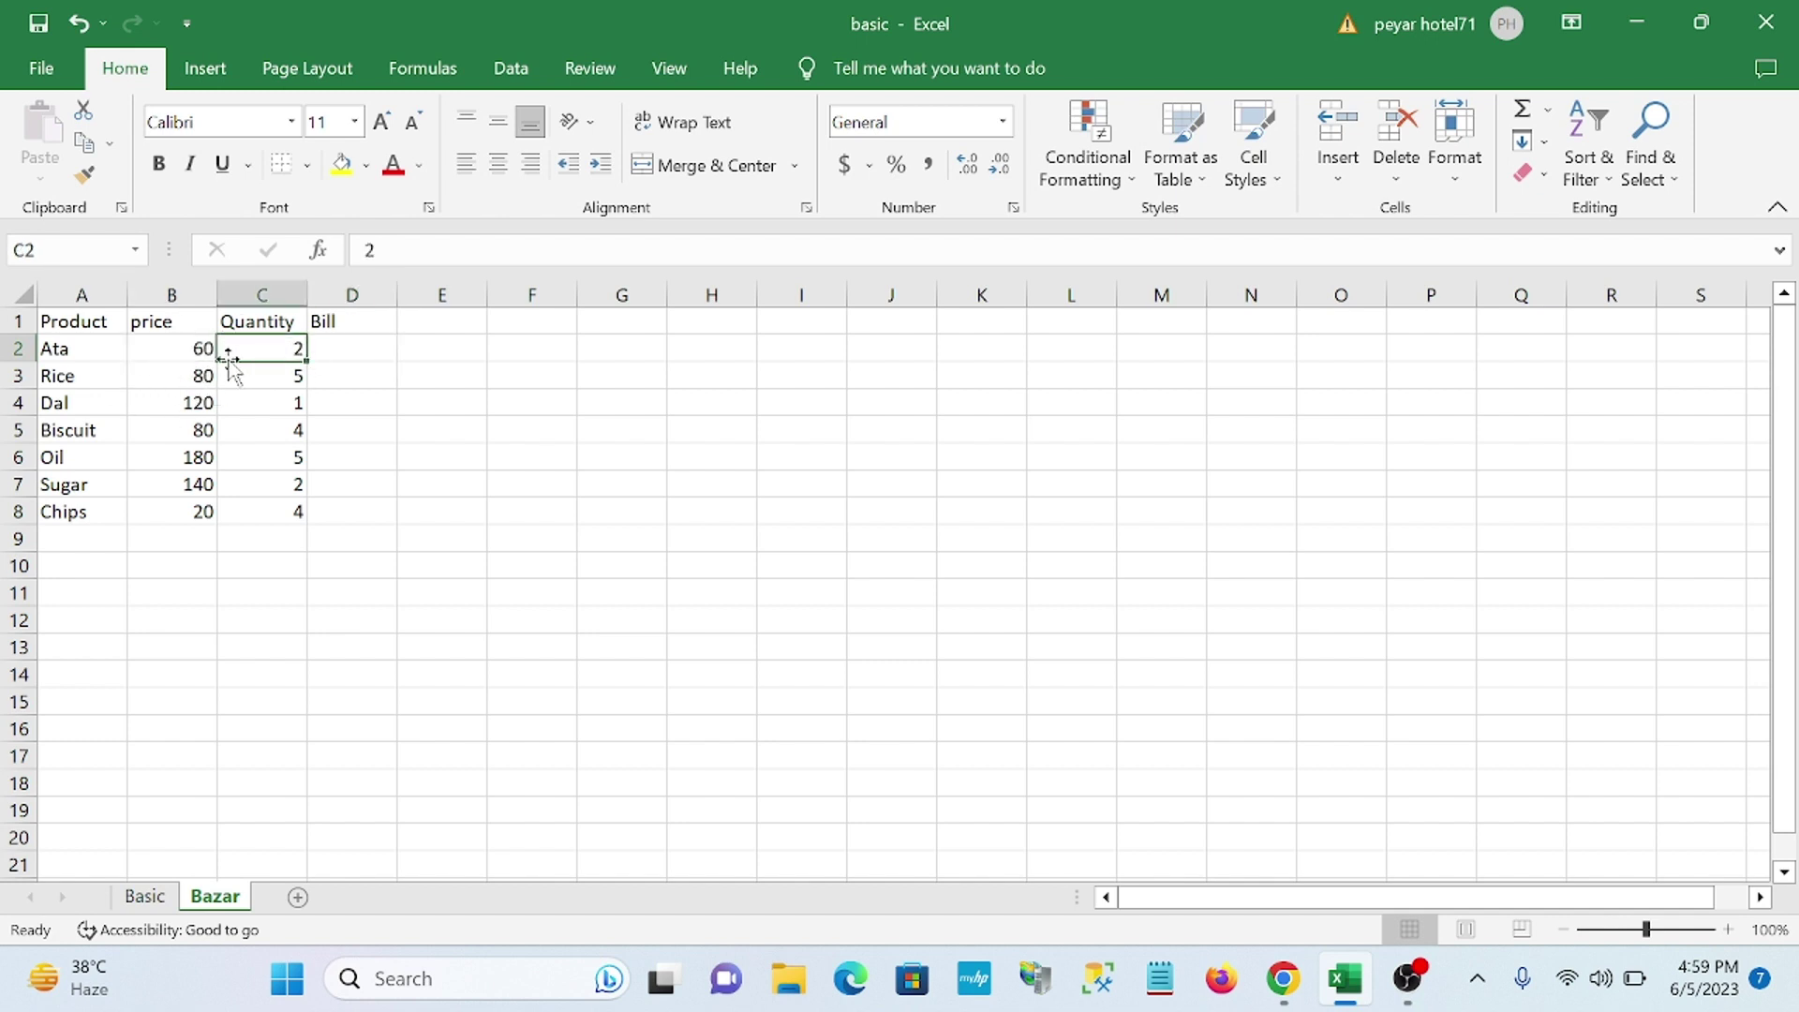
- Calculate the Ata bill in cell D2 with the formula =sum(B2*C2), multiplying price by quantity
{"action": "left_click", "coordinate": [337, 351]}
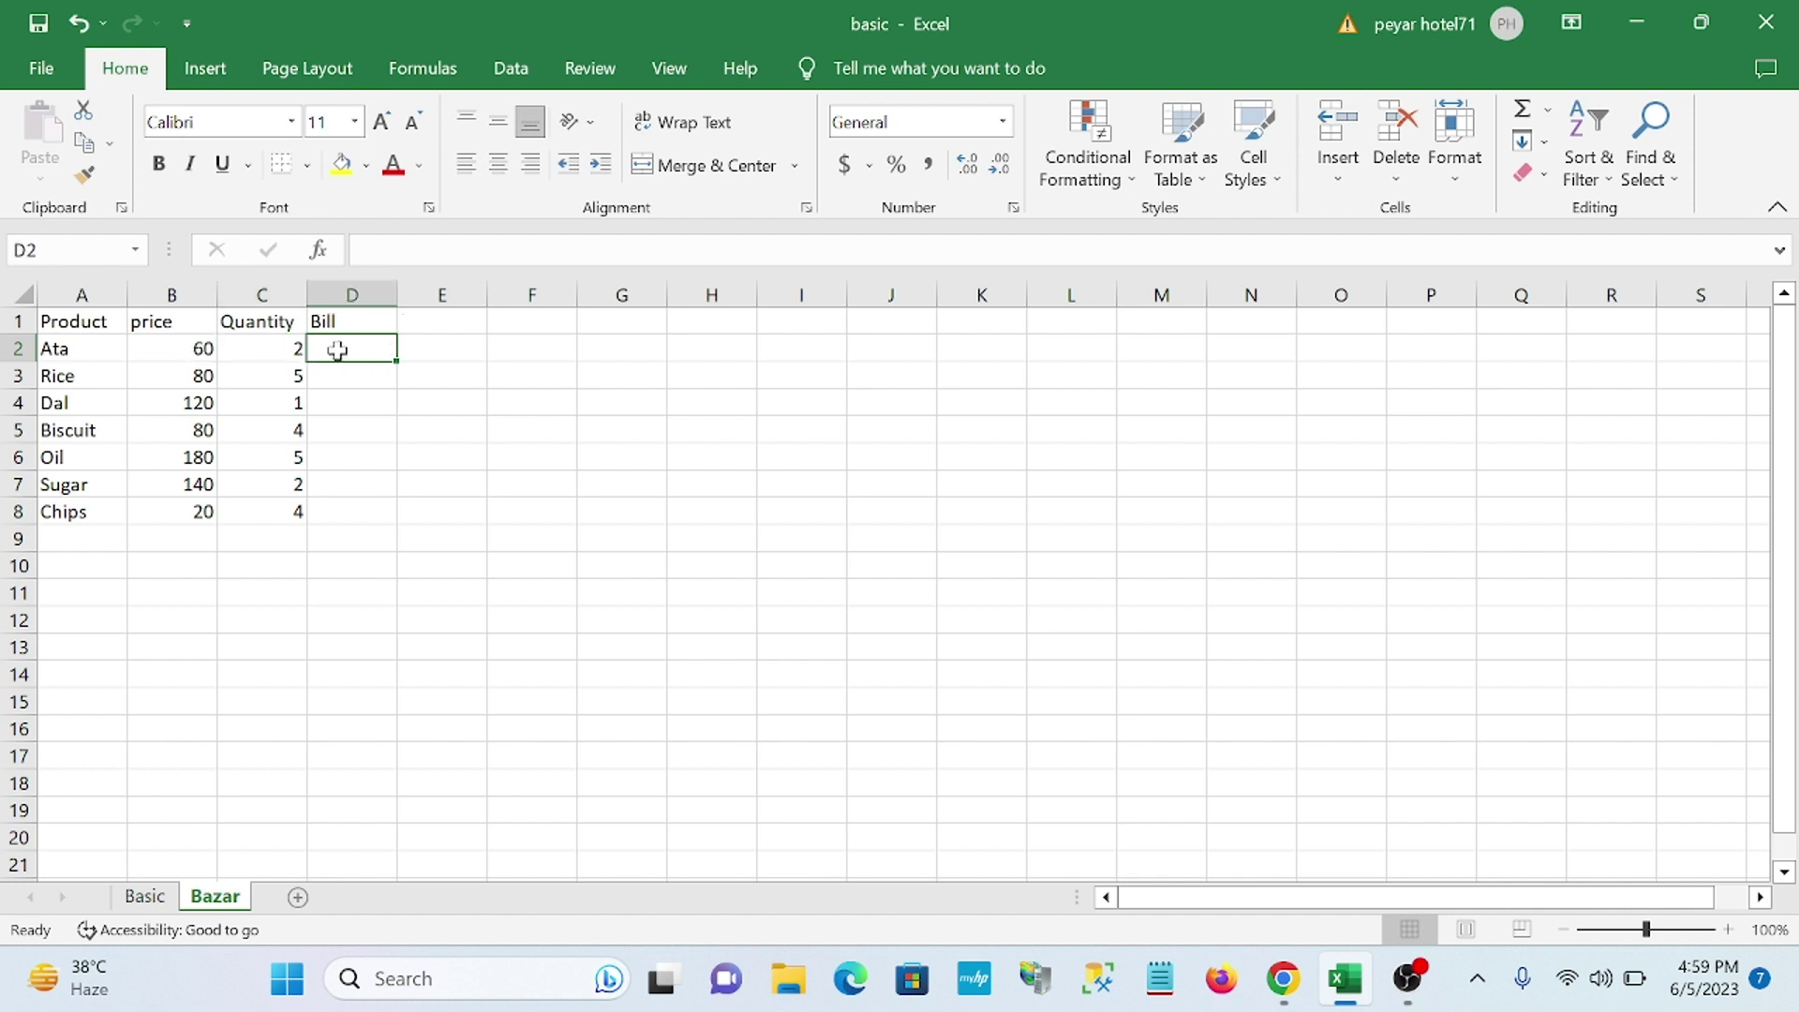
{"action": "type", "text": "="}
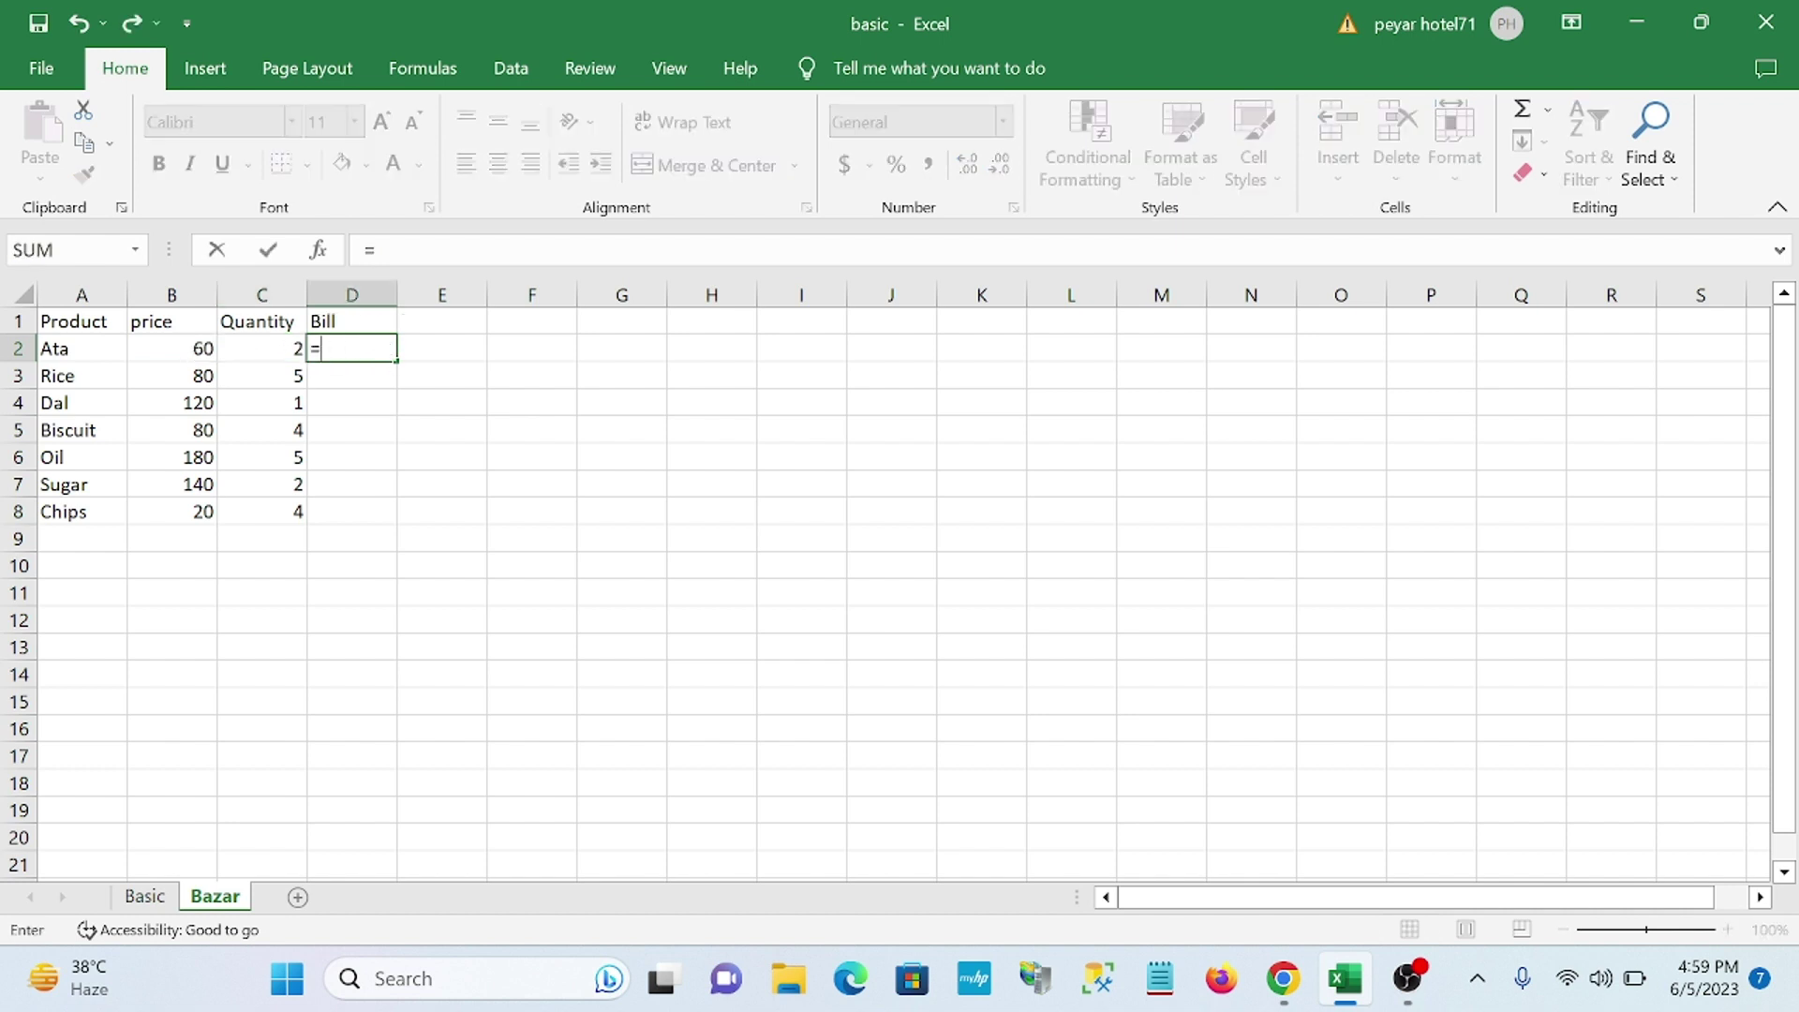
{"action": "type", "text": "s"}
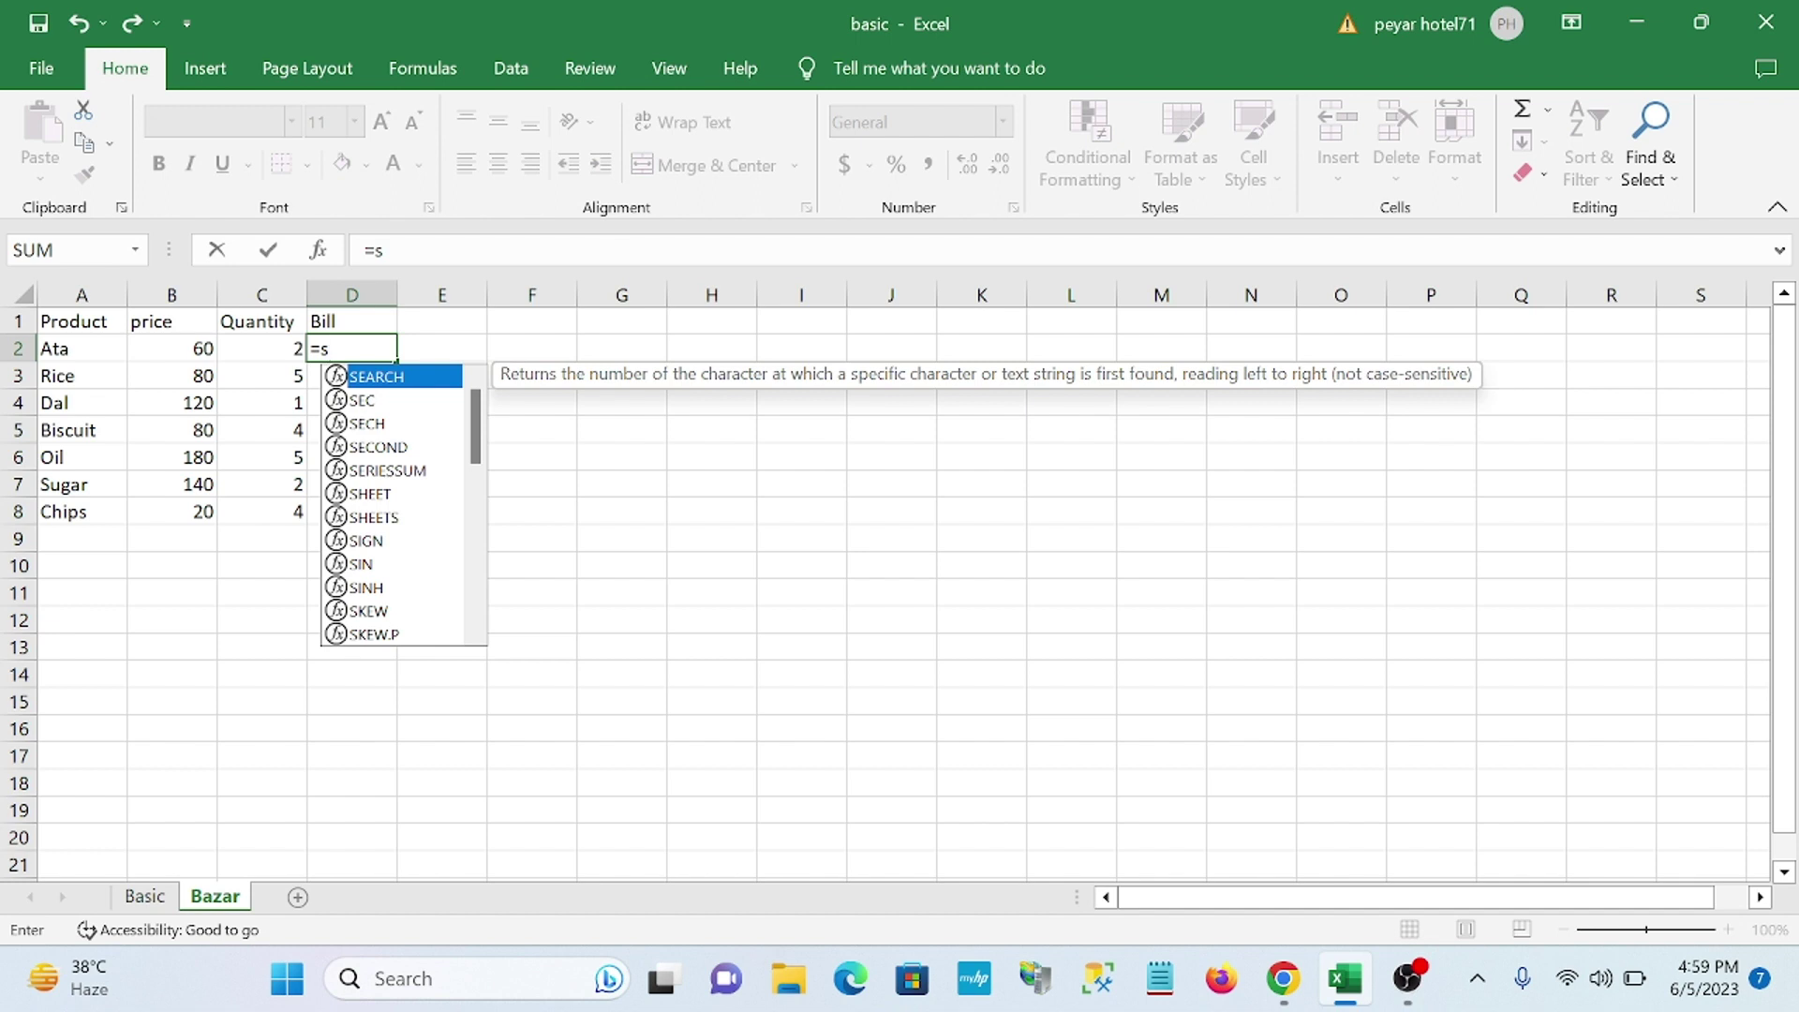
{"action": "type", "text": "um"}
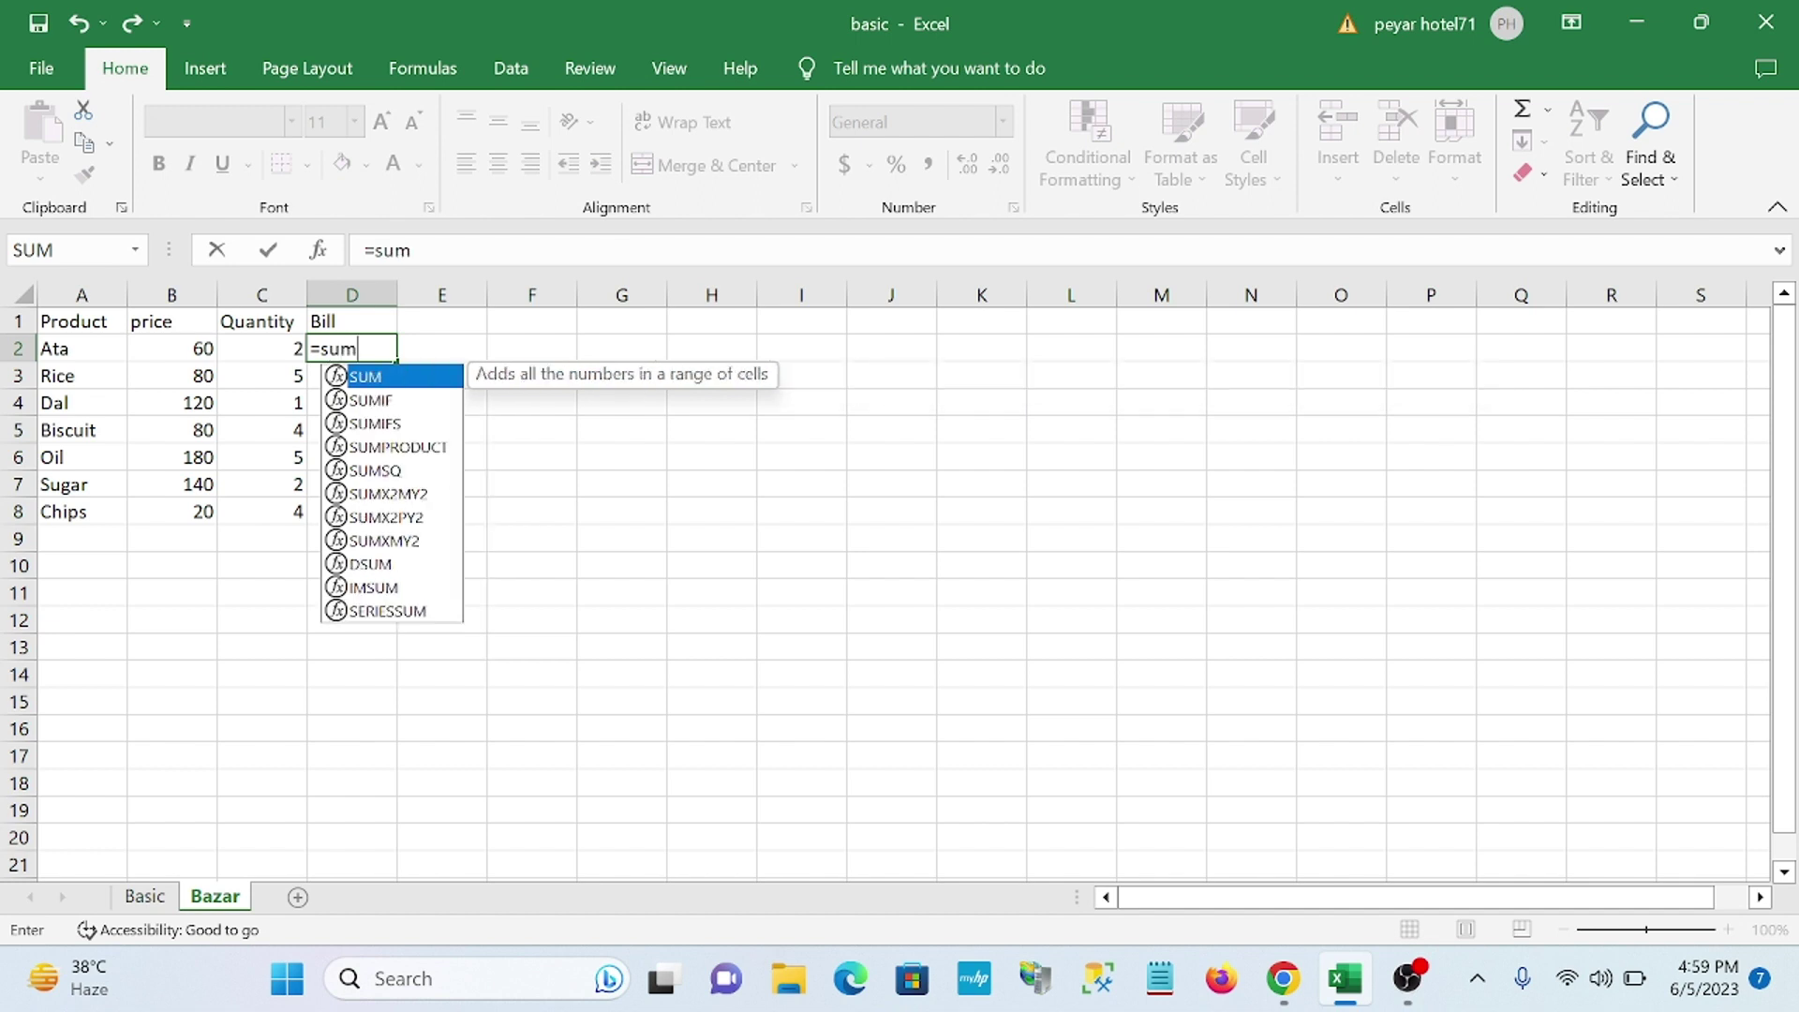
{"action": "type", "text": "("}
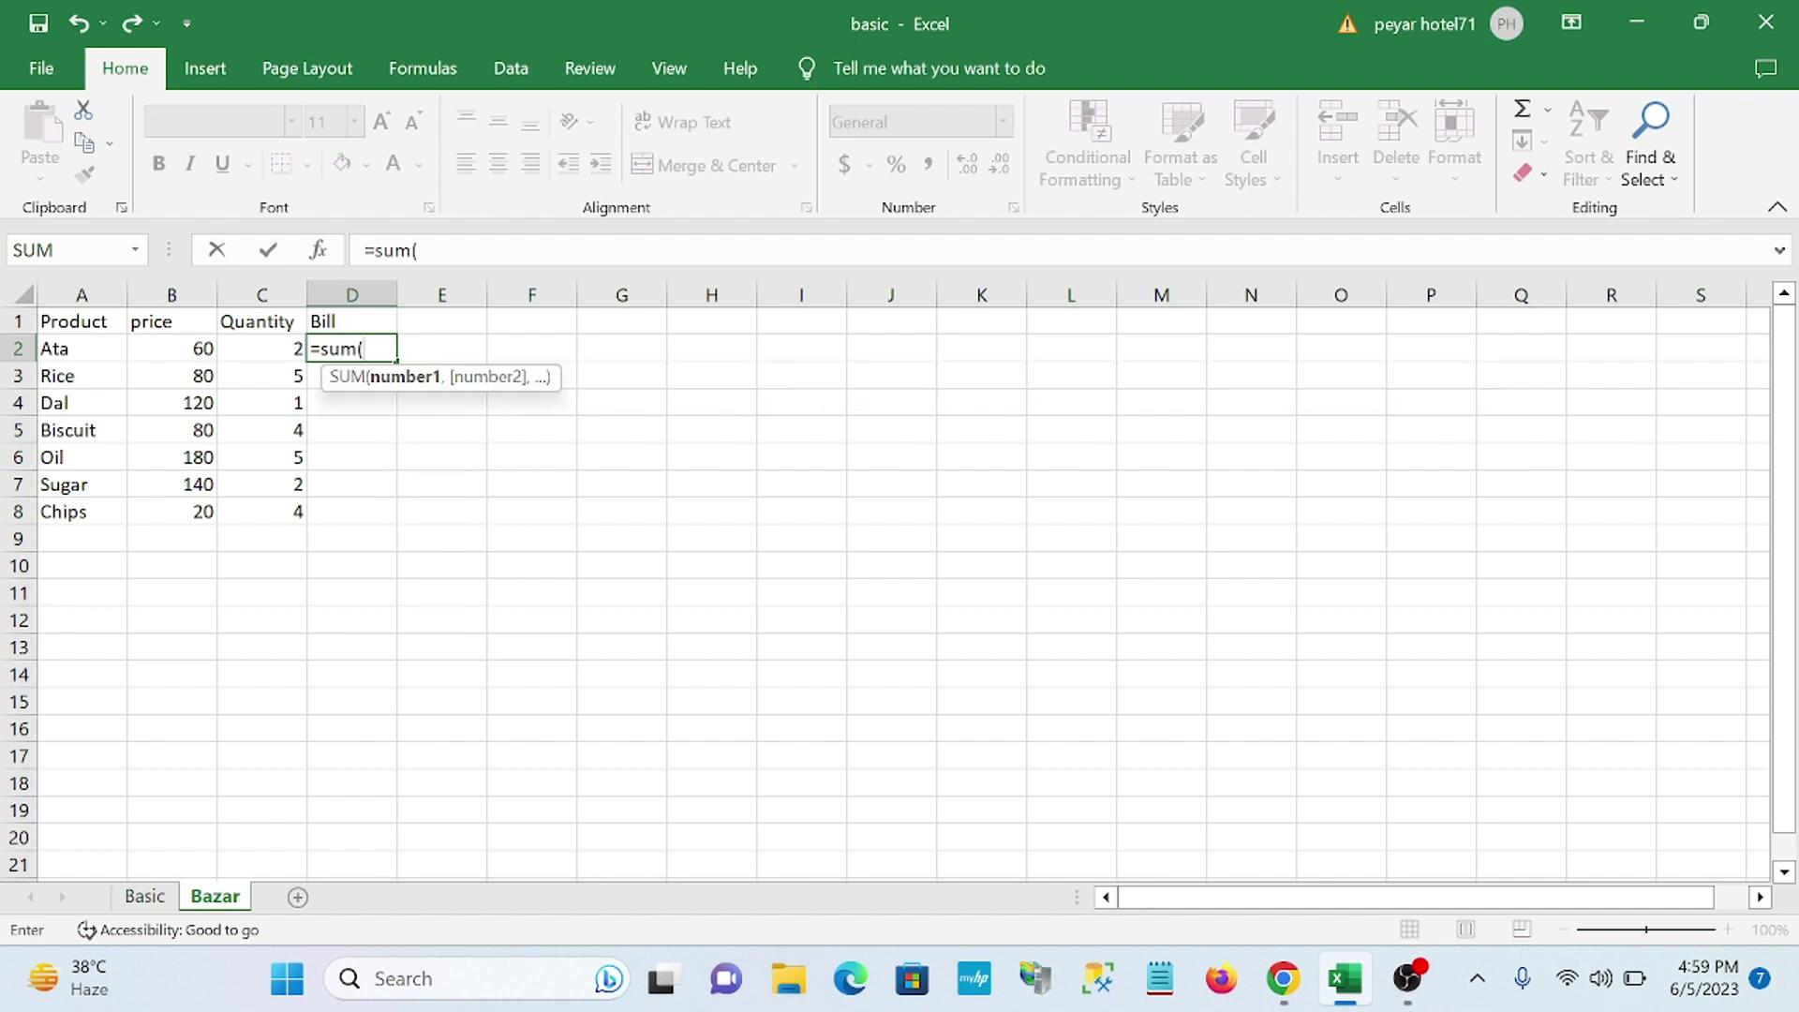
{"action": "left_click", "coordinate": [185, 350]}
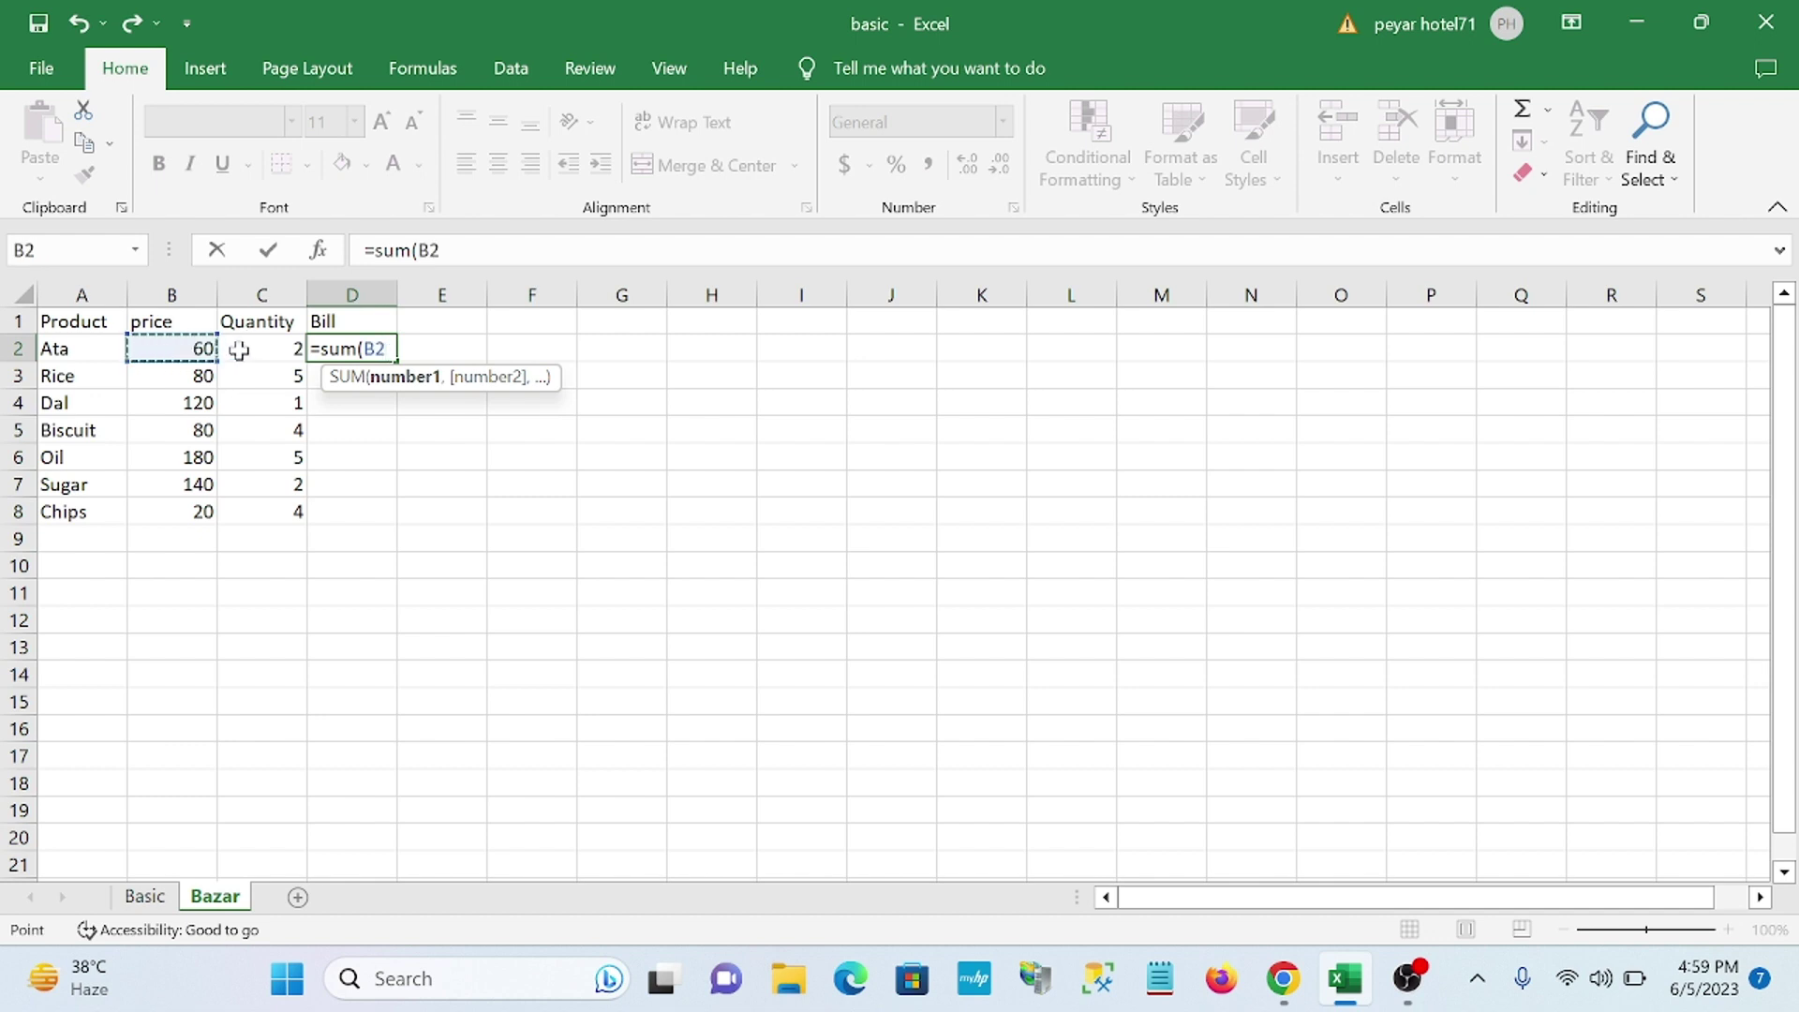
{"action": "type", "text": "8"}
{"action": "key", "text": "BackSpace"}
{"action": "type", "text": "*"}
{"action": "left_click", "coordinate": [245, 350]}
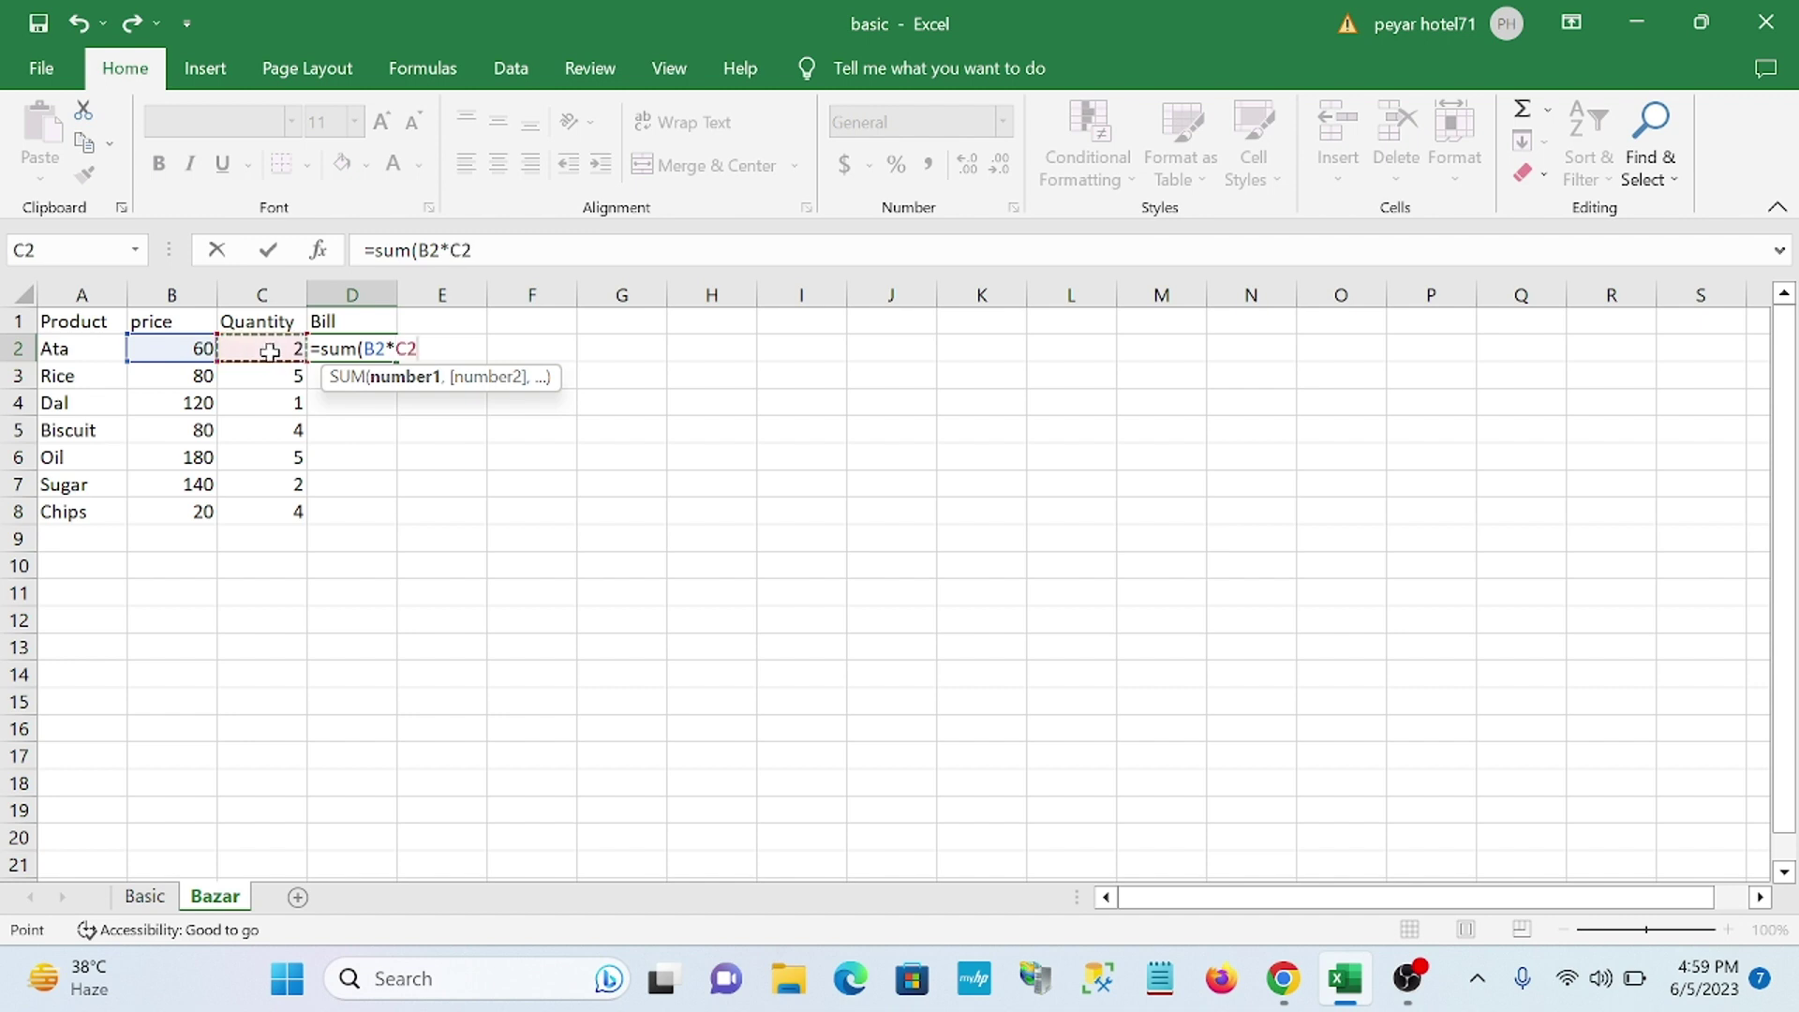
{"action": "type", "text": ")"}
{"action": "key", "text": "Return"}
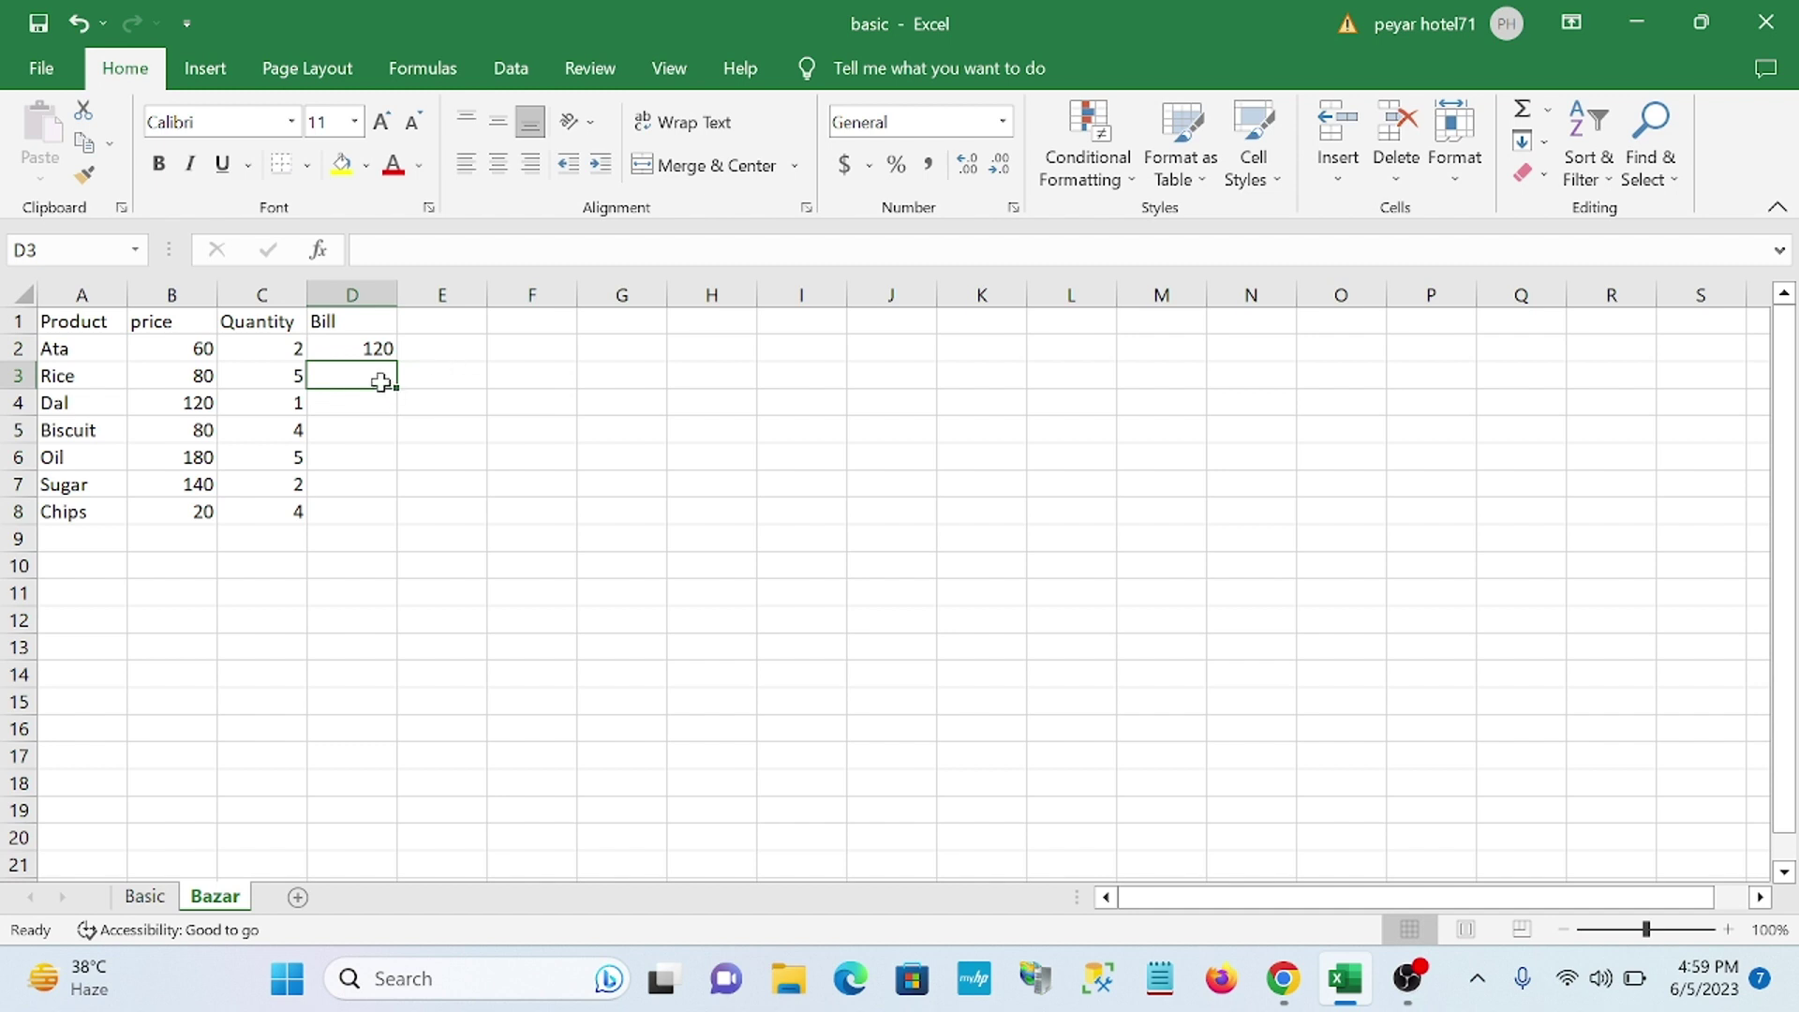
{"action": "left_click", "coordinate": [365, 346]}
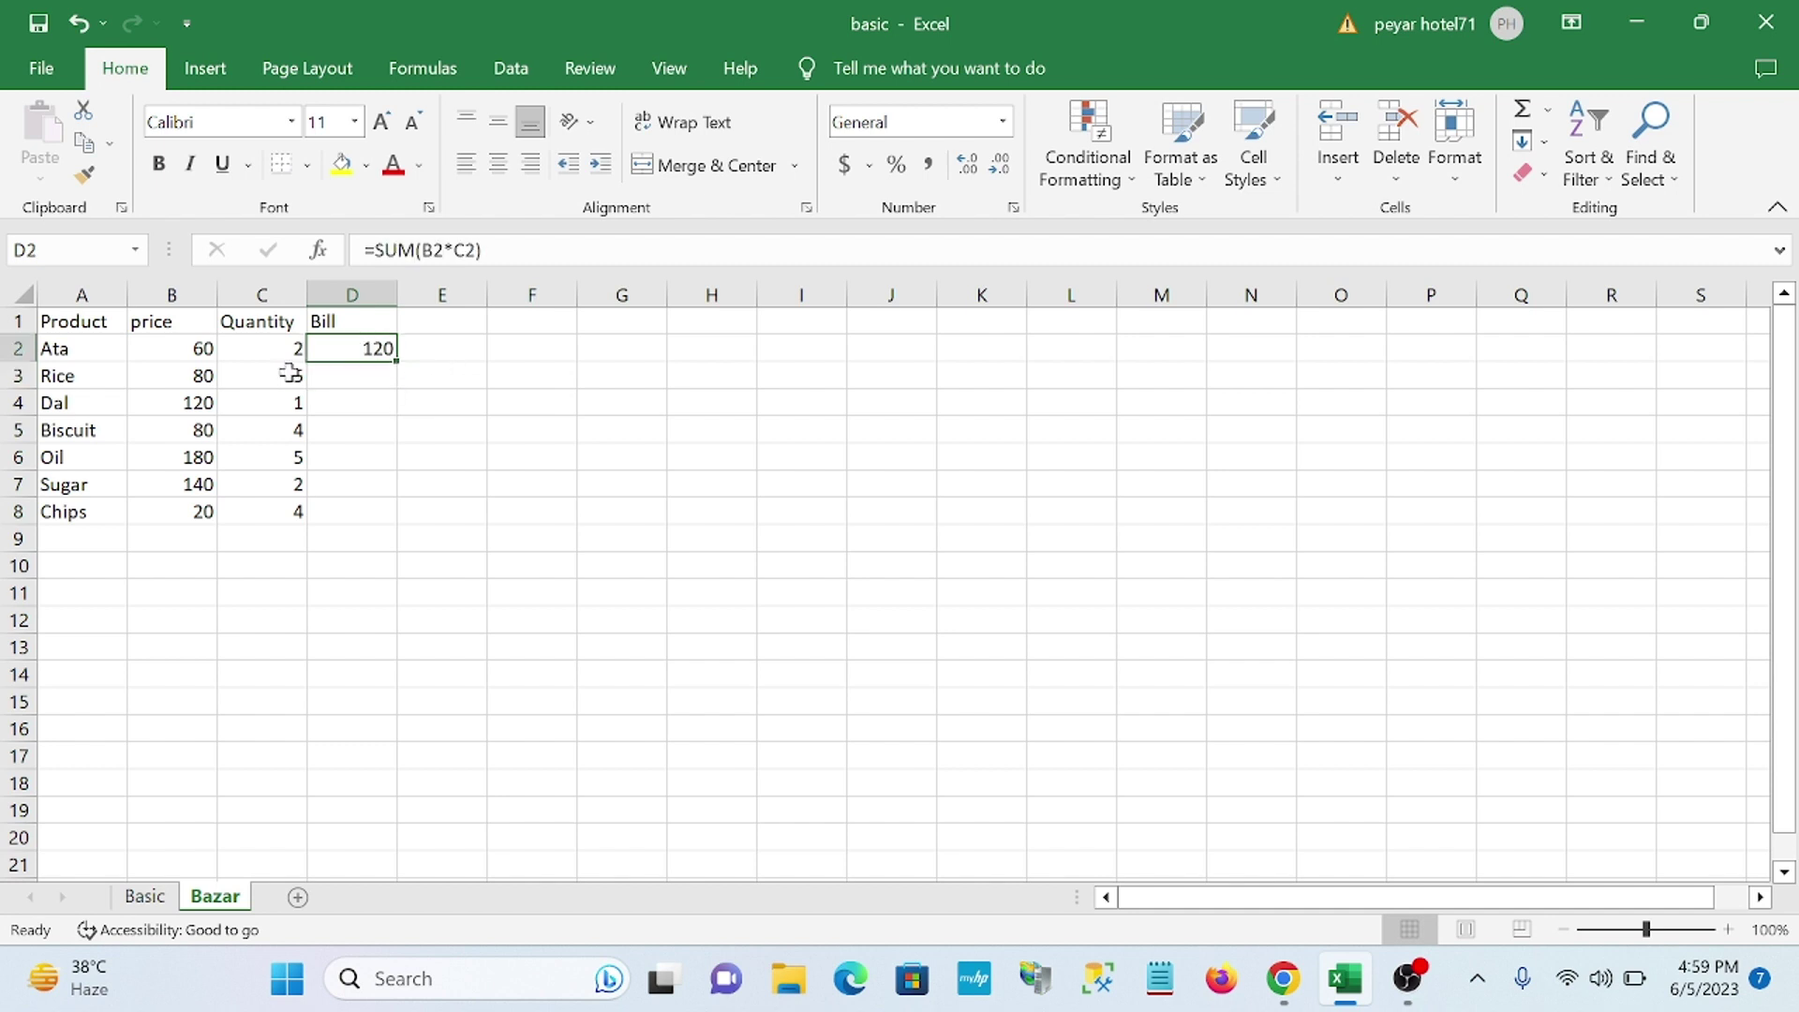
{"action": "left_click", "coordinate": [202, 376]}
{"action": "left_click", "coordinate": [291, 379]}
{"action": "left_click", "coordinate": [345, 383]}
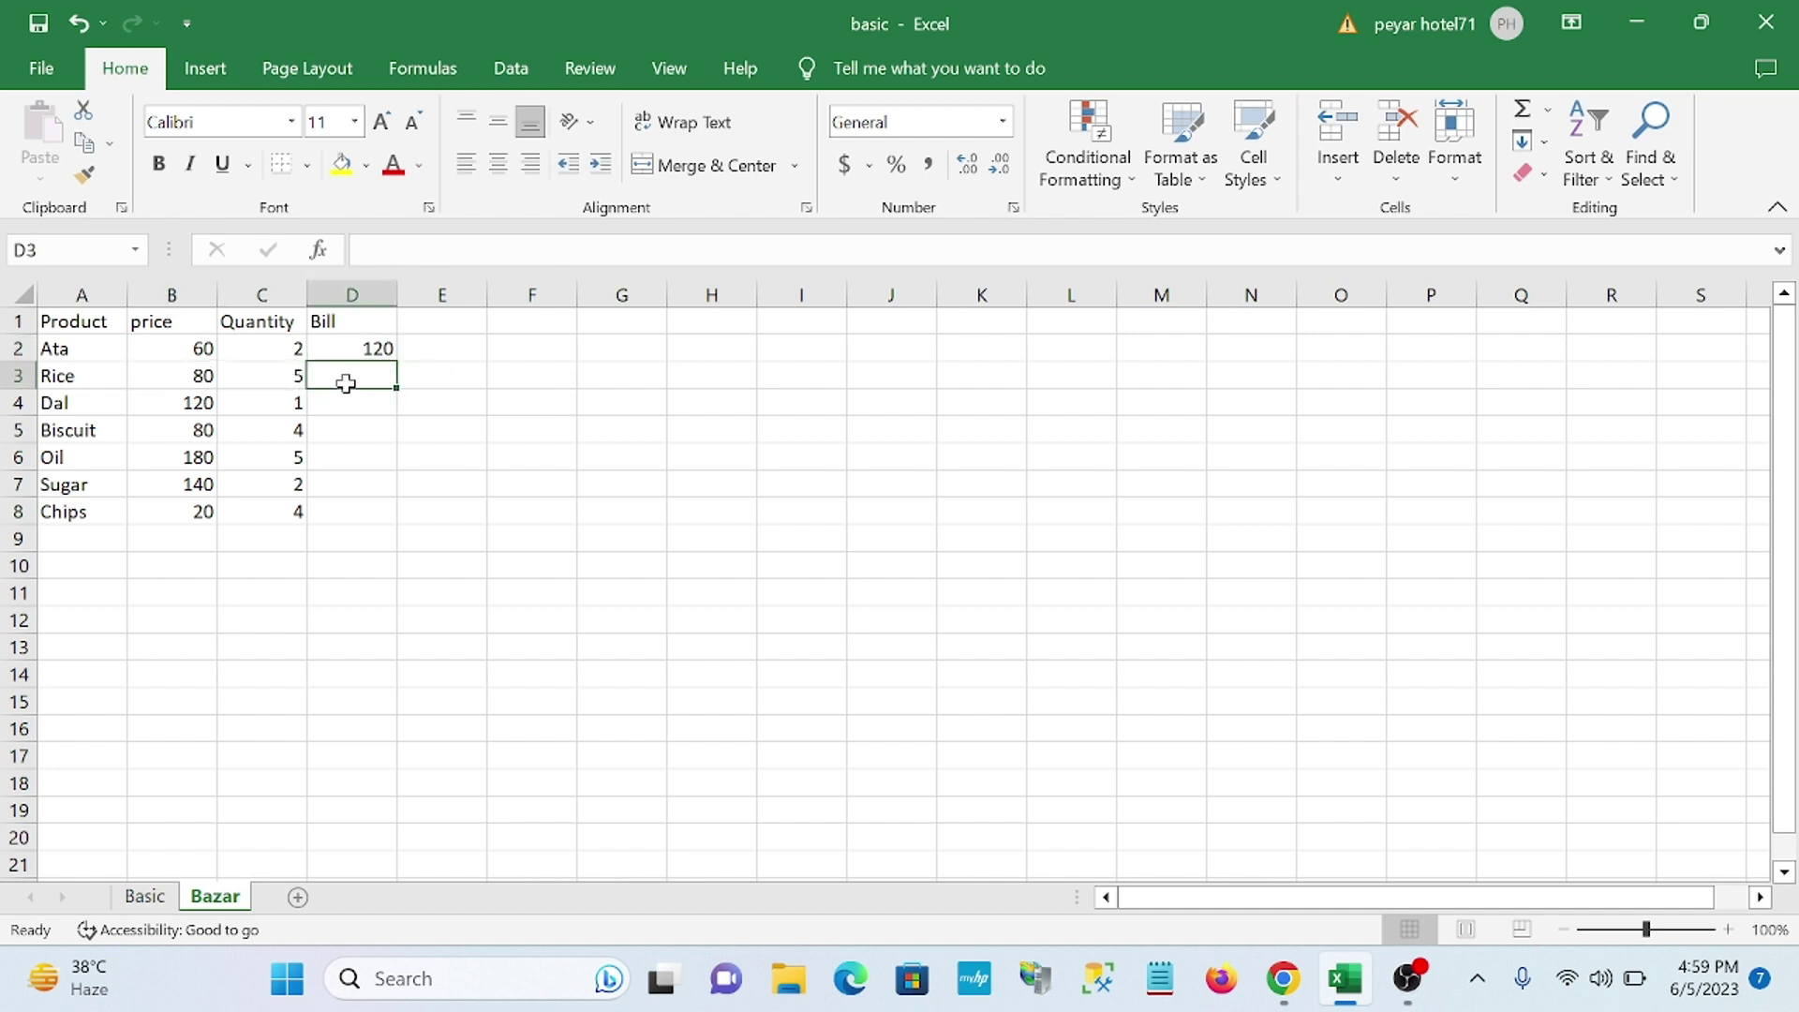
{"action": "left_click", "coordinate": [277, 406]}
{"action": "left_click", "coordinate": [353, 398]}
{"action": "left_click", "coordinate": [353, 372]}
- Fill the bill formula from cell D2 down to D8 for all remaining products
{"action": "left_click", "coordinate": [349, 353]}
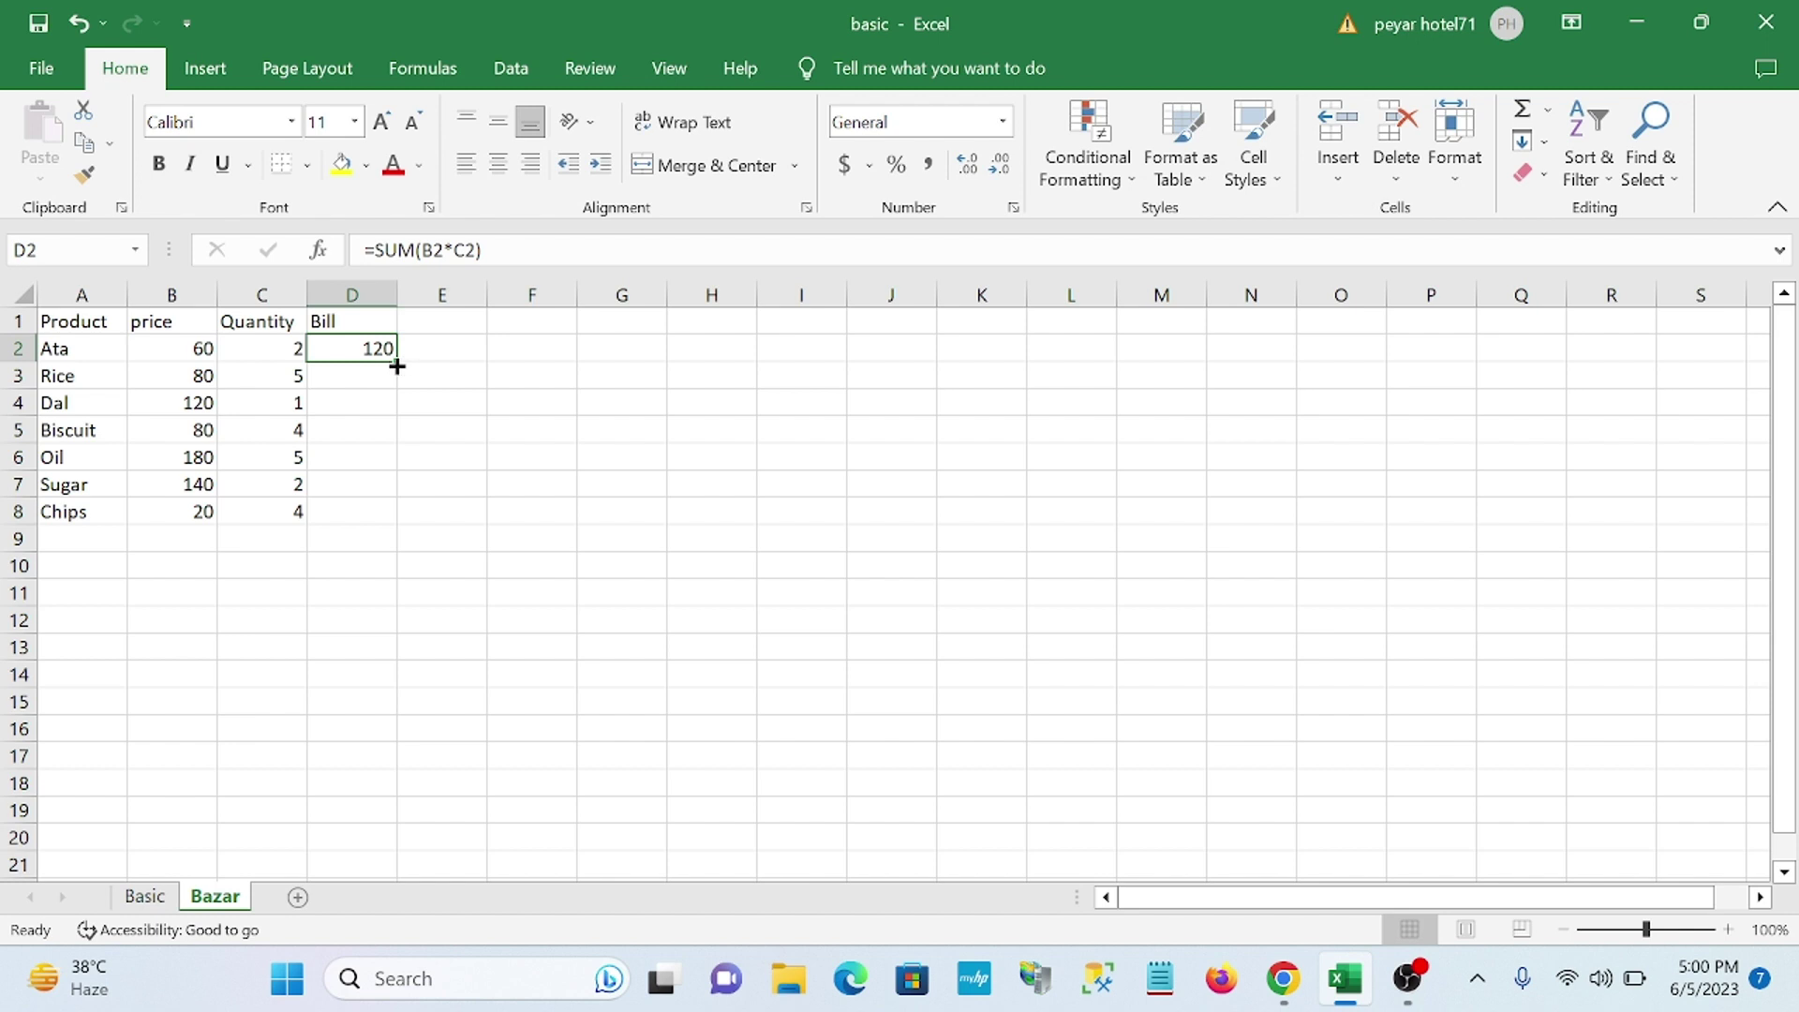
{"action": "left_click_drag", "start_coordinate": [394, 363], "coordinate": [390, 526]}
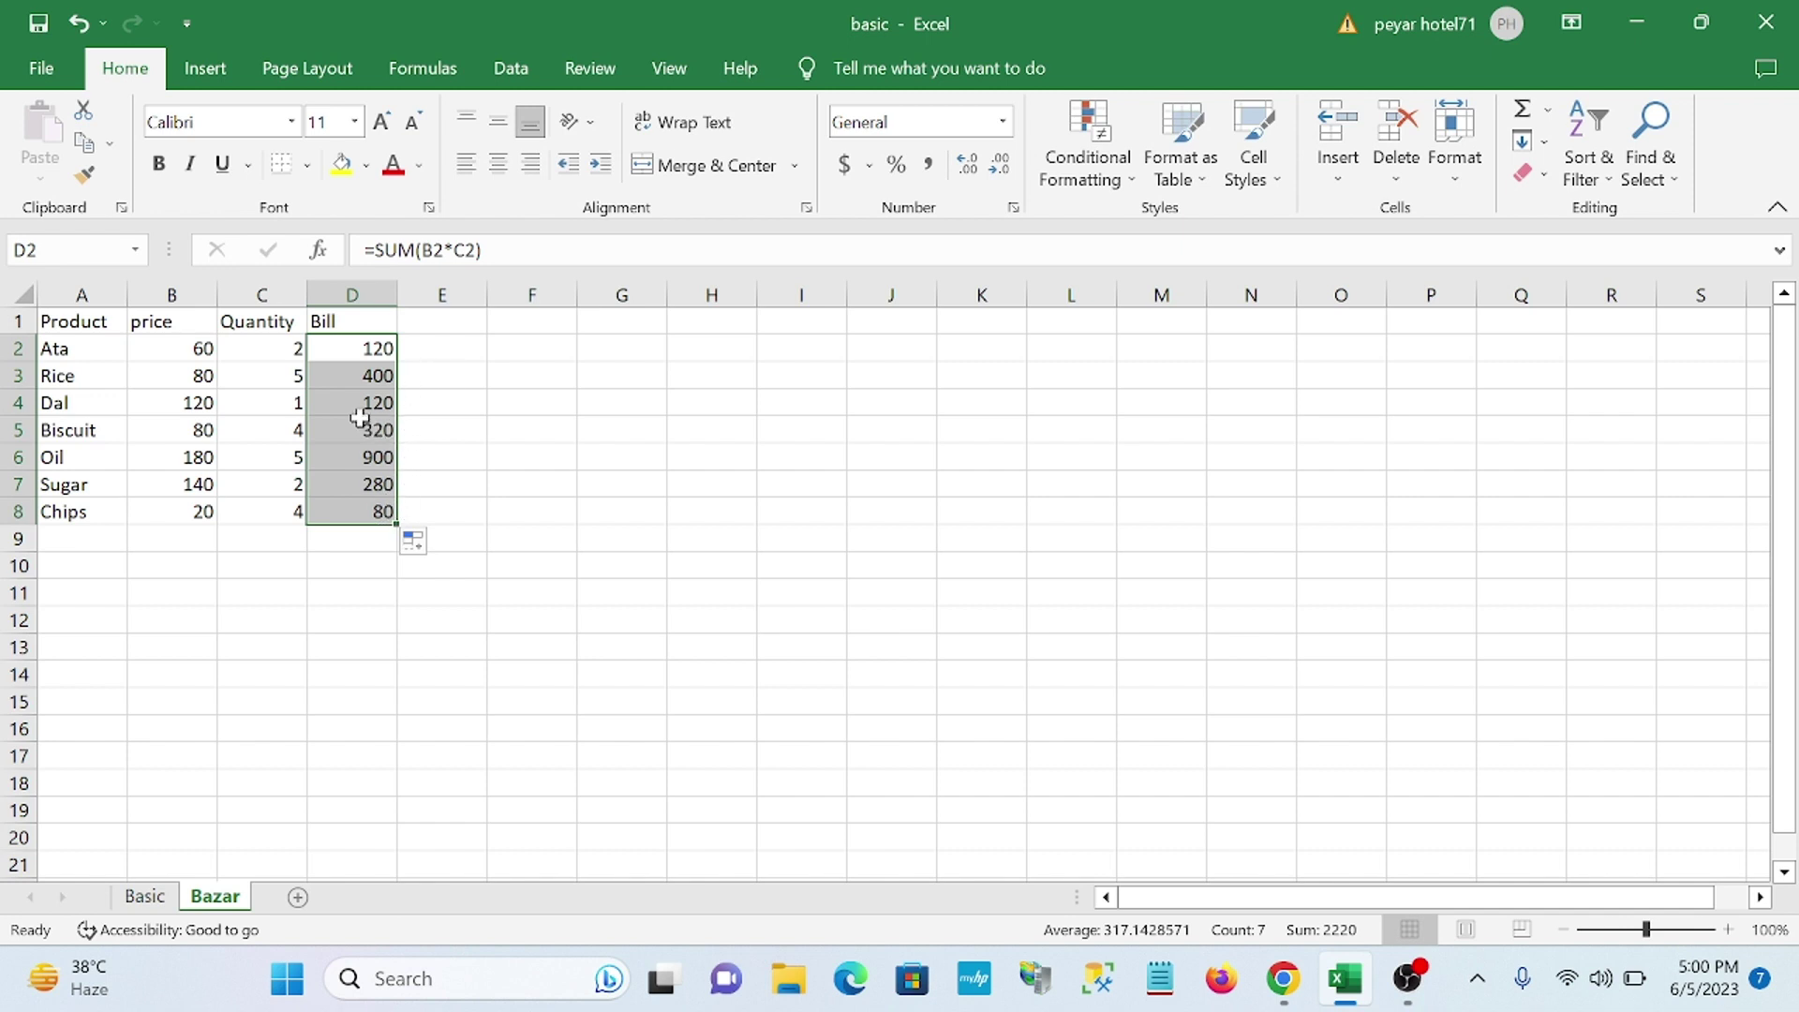
- Enter the label Total in cell C9, below the quantities
{"action": "left_click", "coordinate": [461, 433]}
{"action": "left_click", "coordinate": [349, 349]}
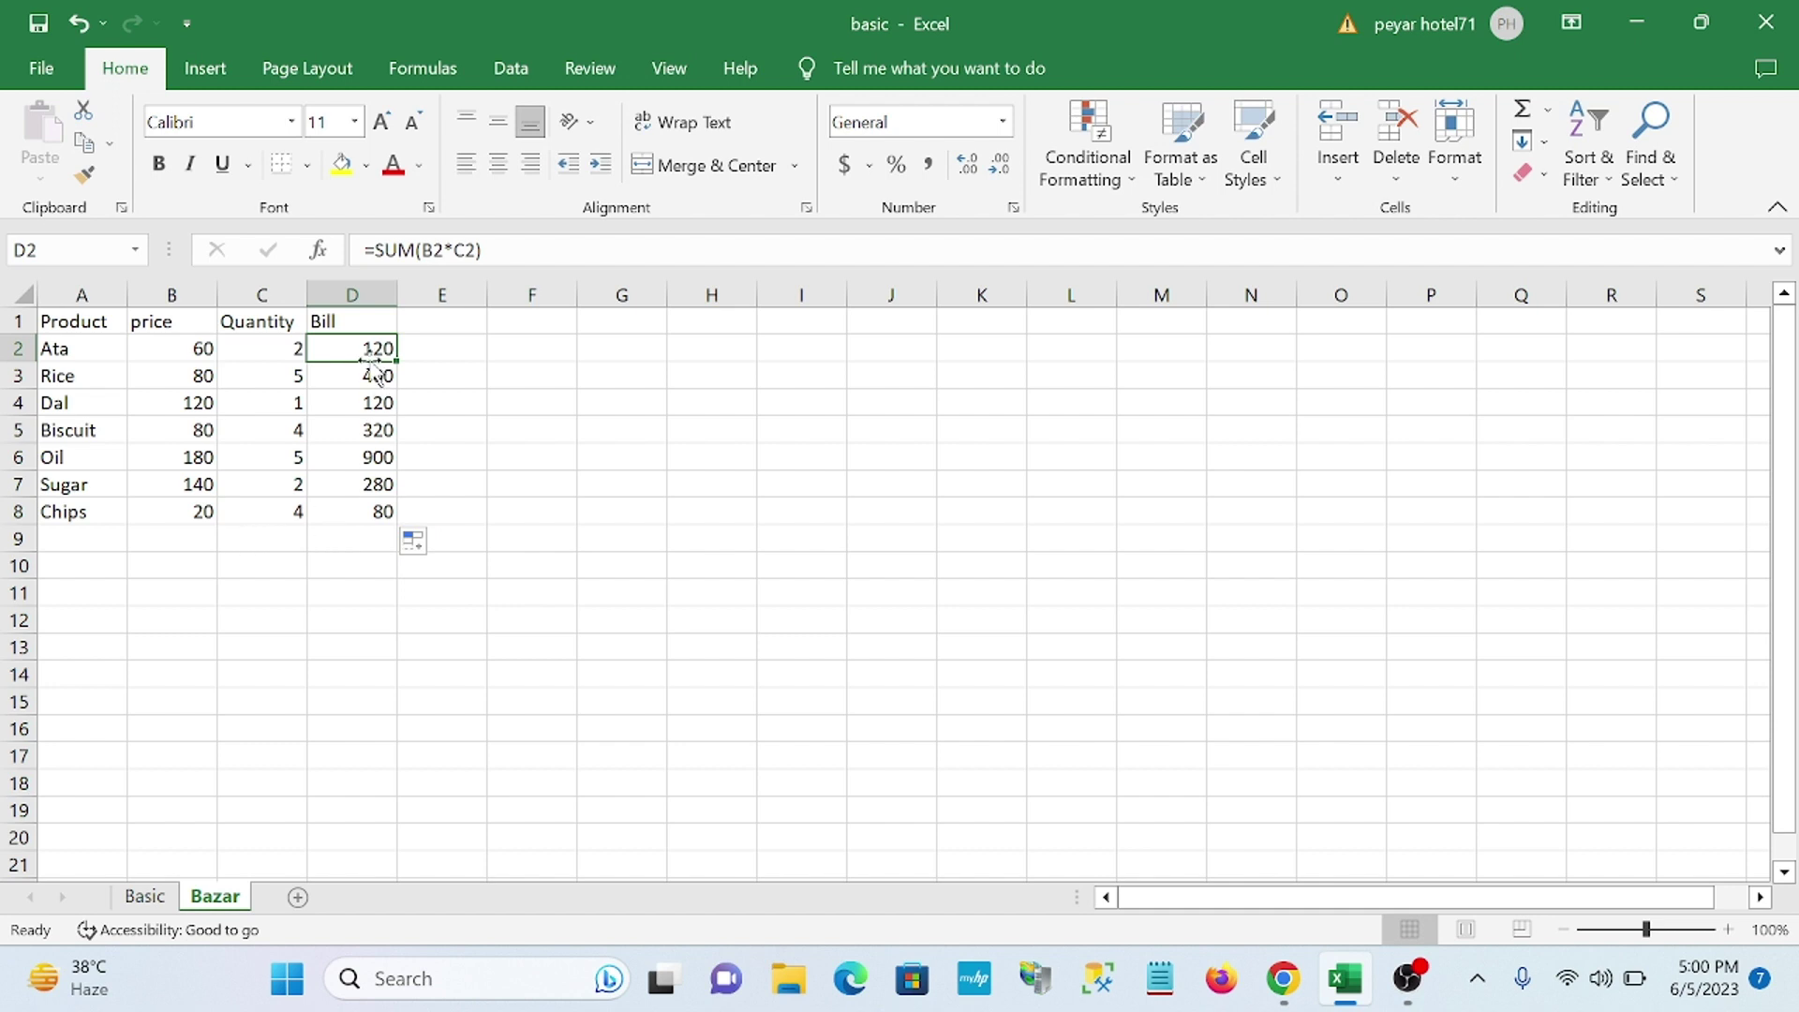
{"action": "left_click", "coordinate": [253, 541]}
{"action": "type", "text": "T"}
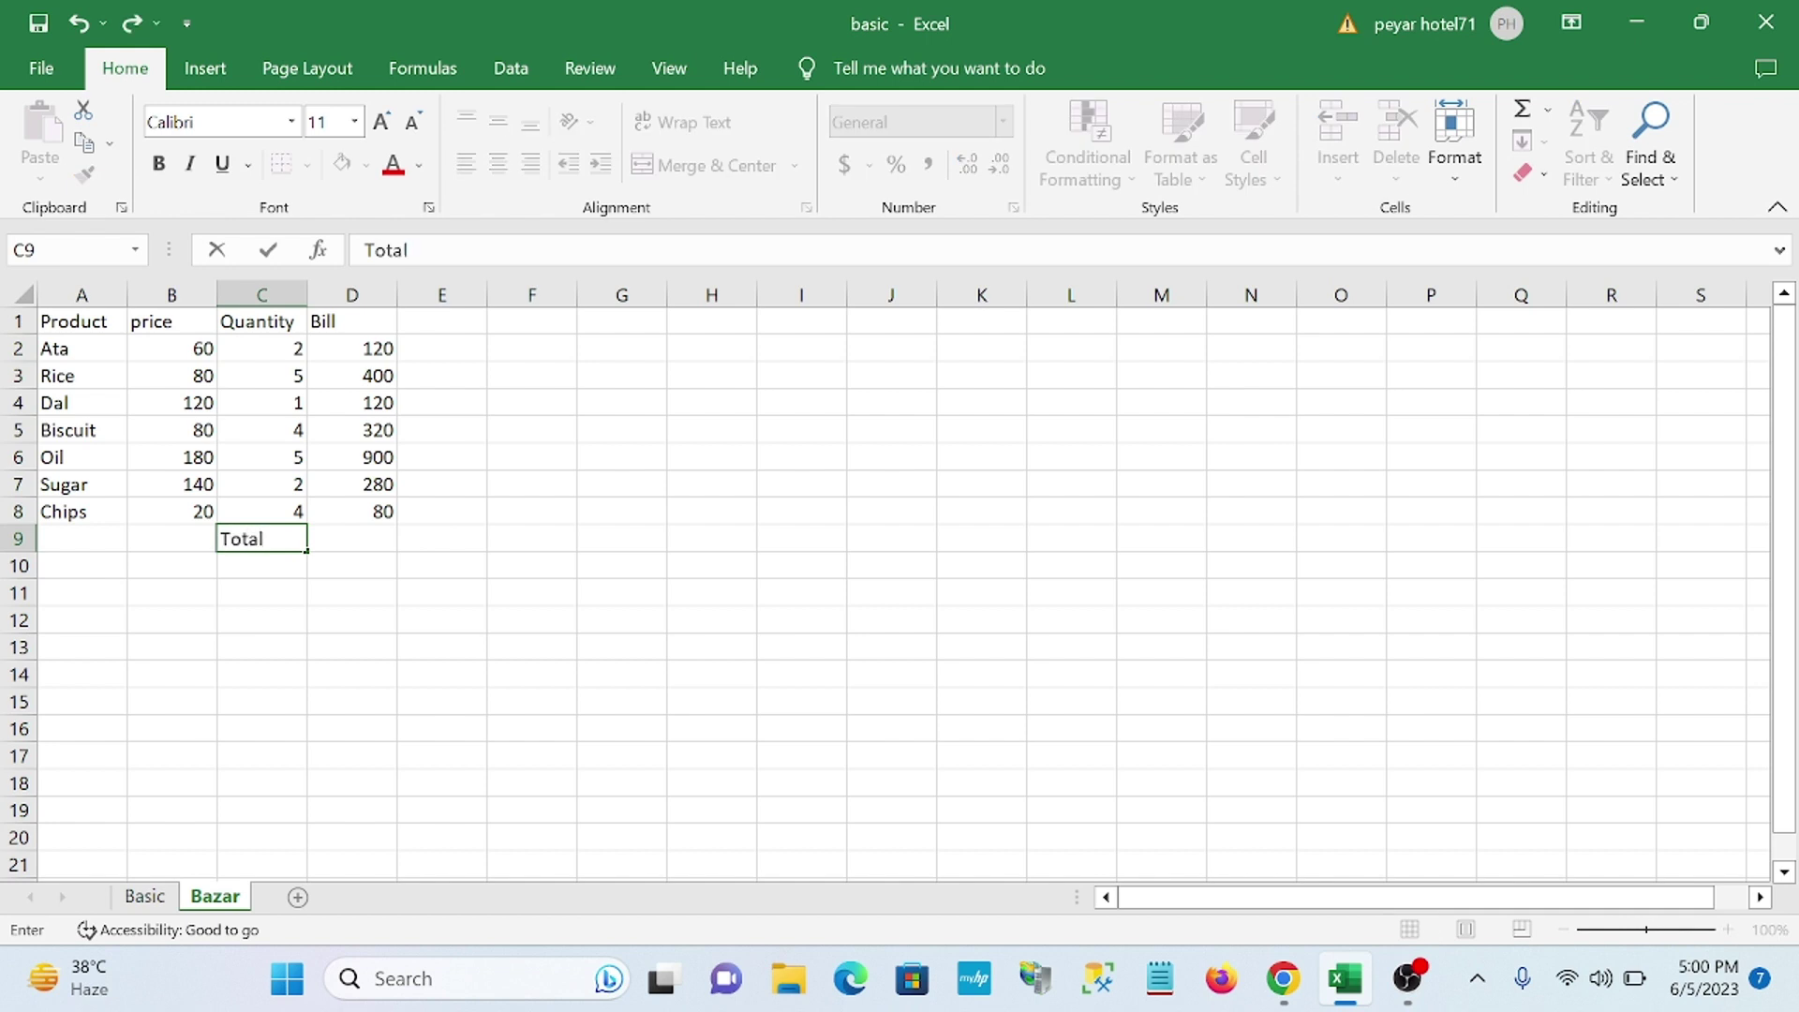
{"action": "type", "text": "otal"}
- Calculate the total bill in cell D9 with the formula =sum(D2:D8)
{"action": "left_click", "coordinate": [353, 534]}
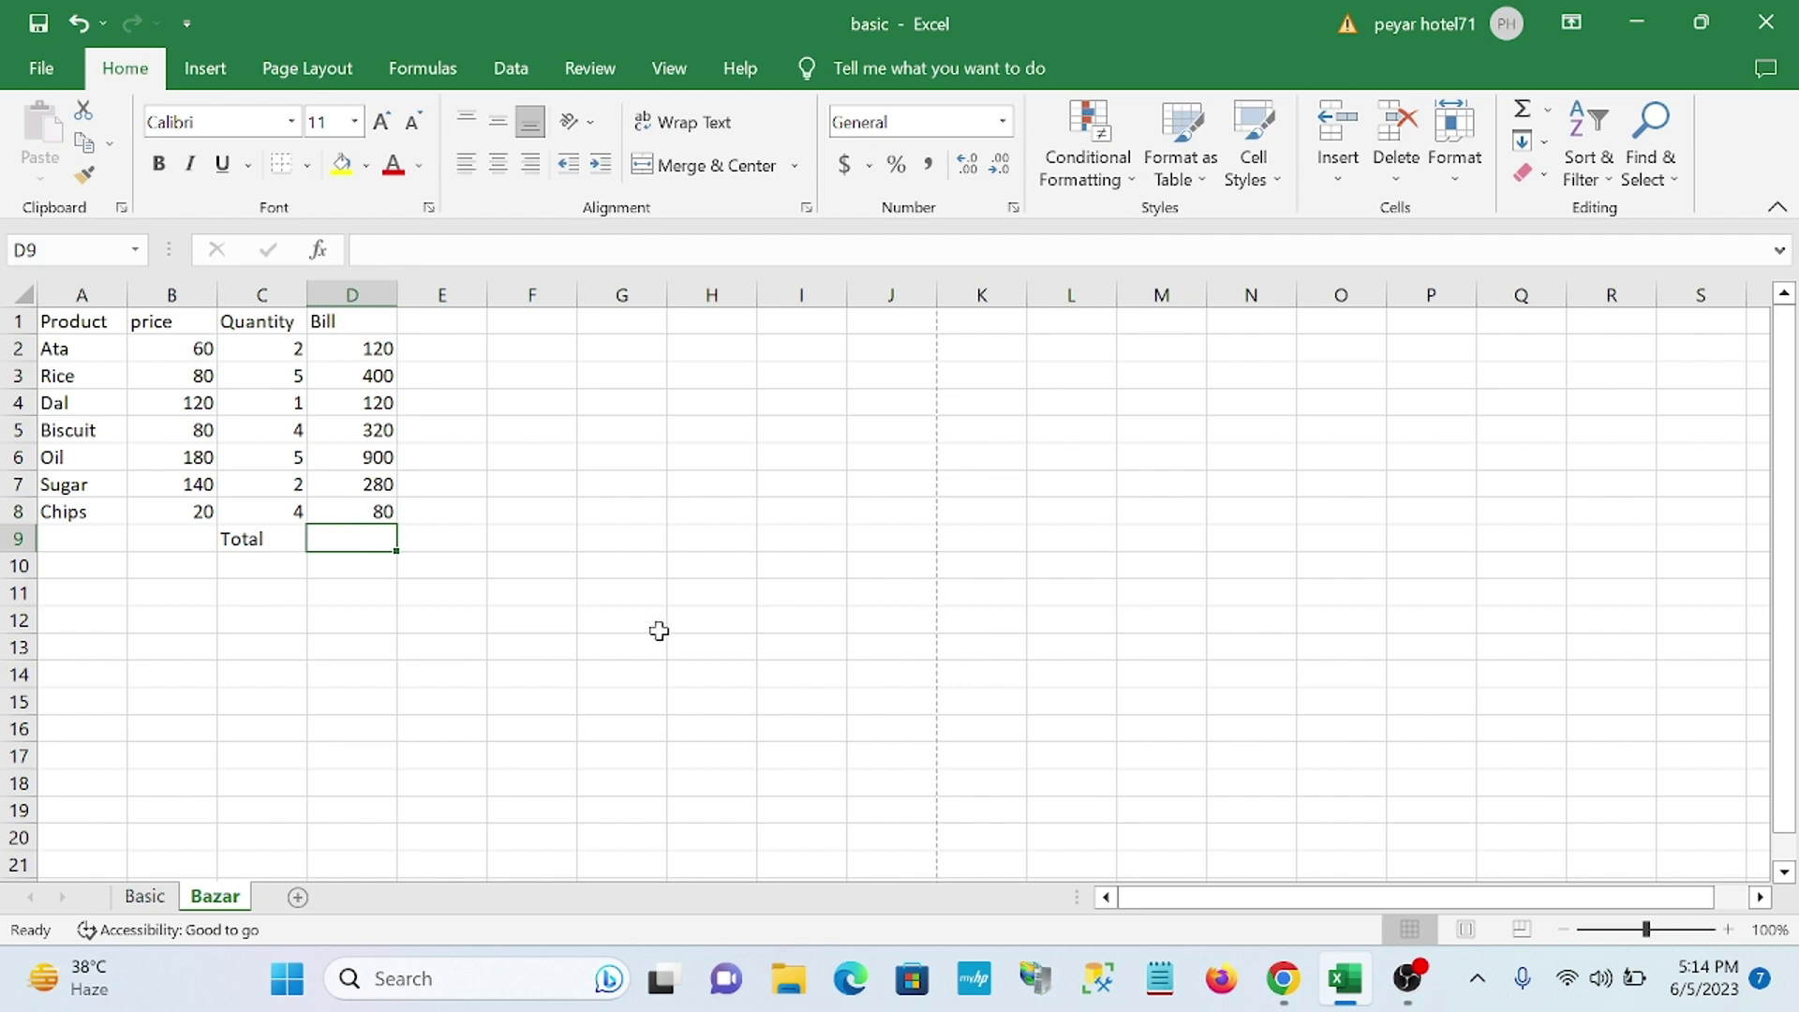
{"action": "left_click", "coordinate": [1726, 930]}
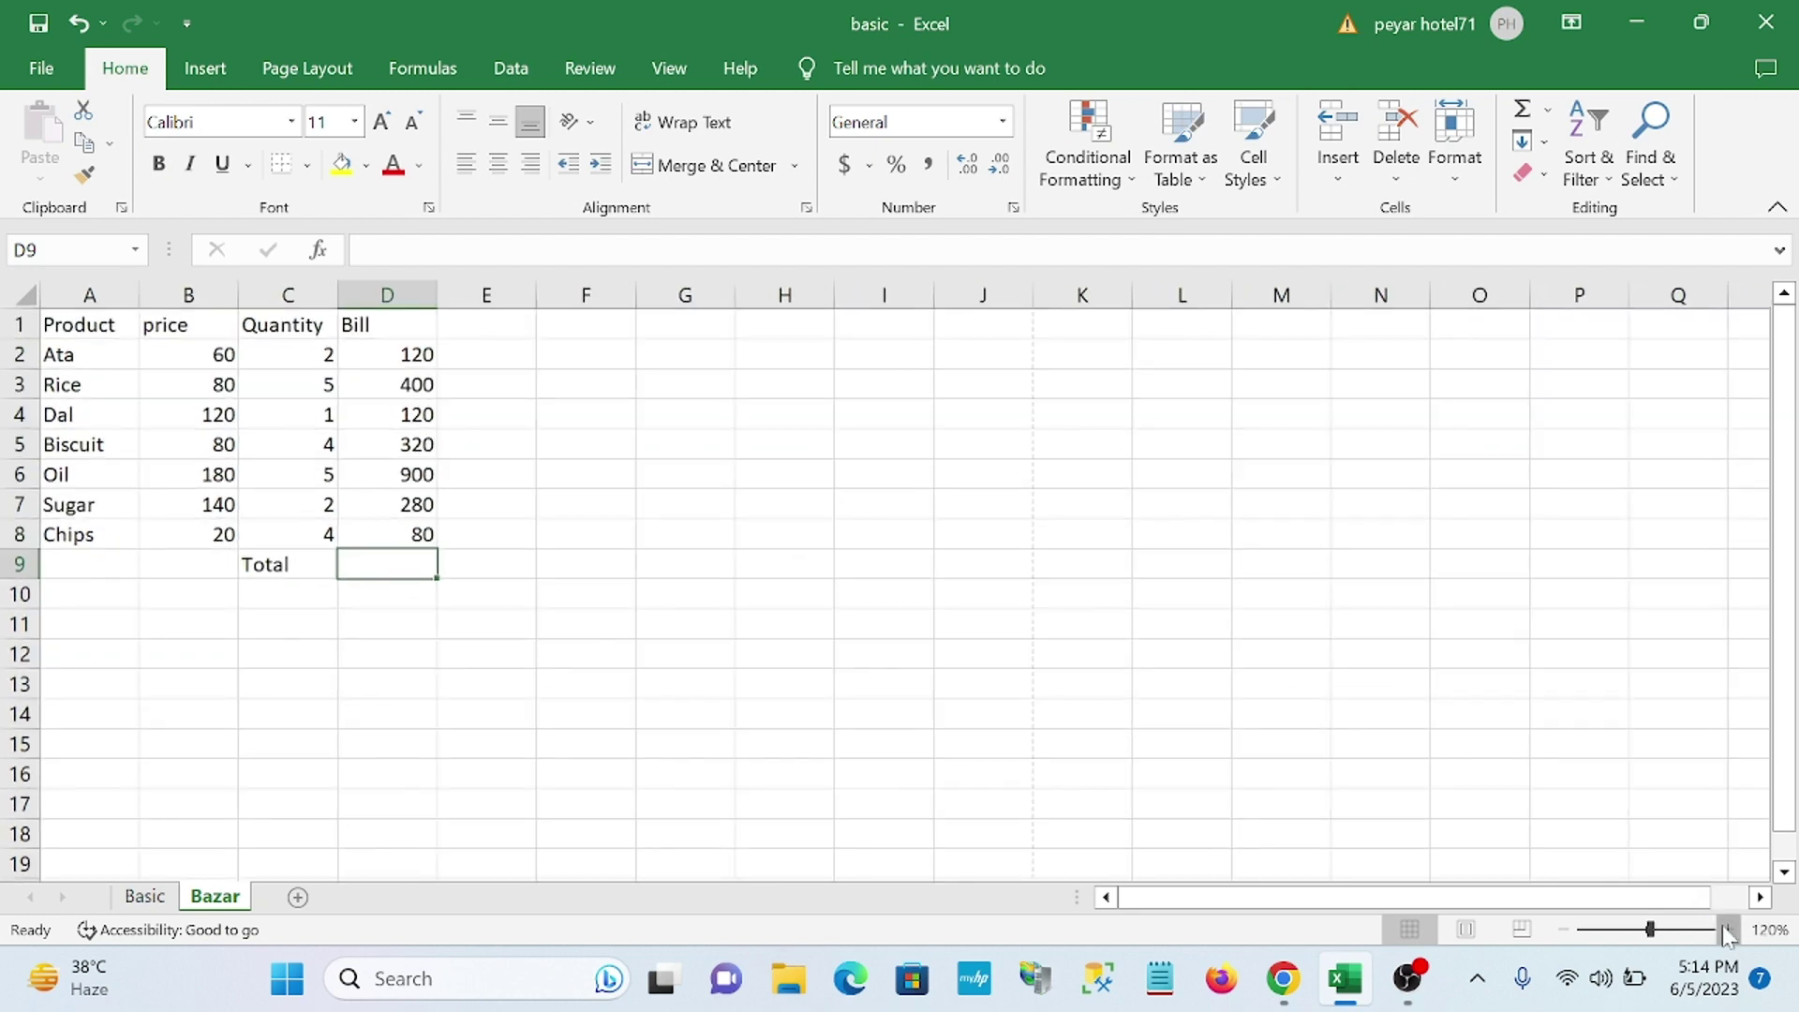
{"action": "left_click", "coordinate": [1726, 931]}
{"action": "left_click", "coordinate": [1725, 930]}
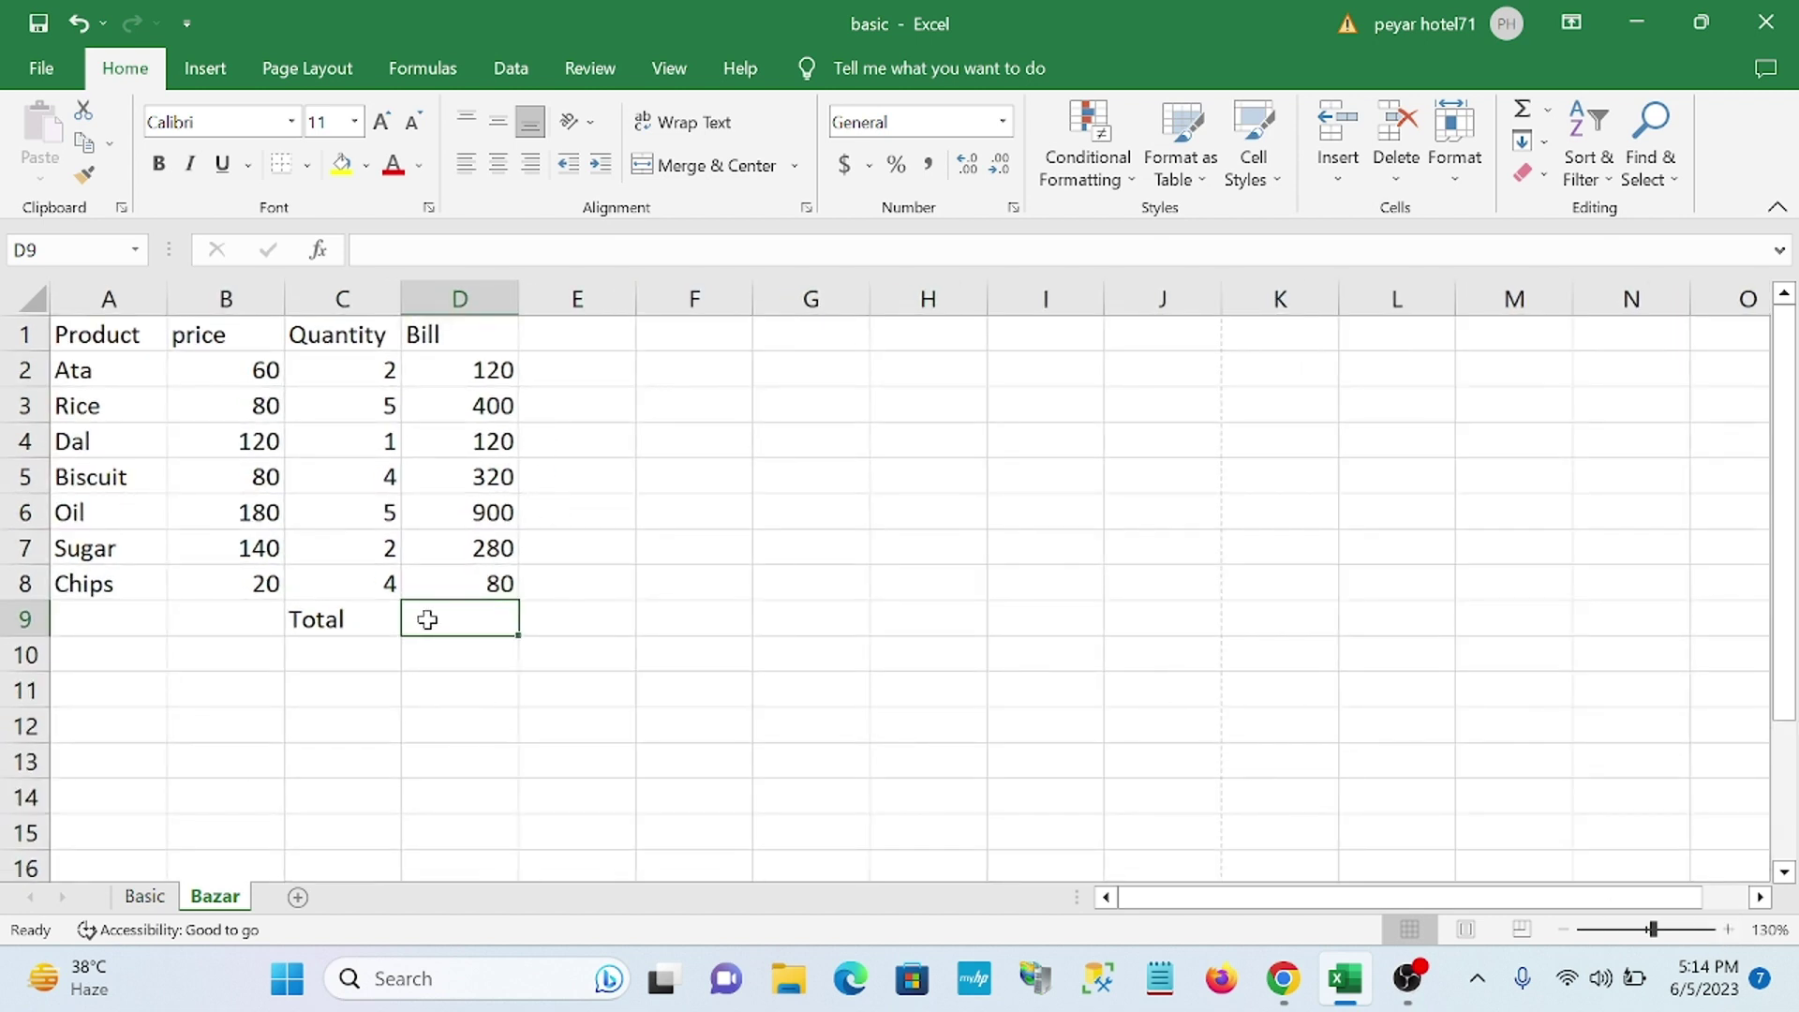
{"action": "type", "text": "="}
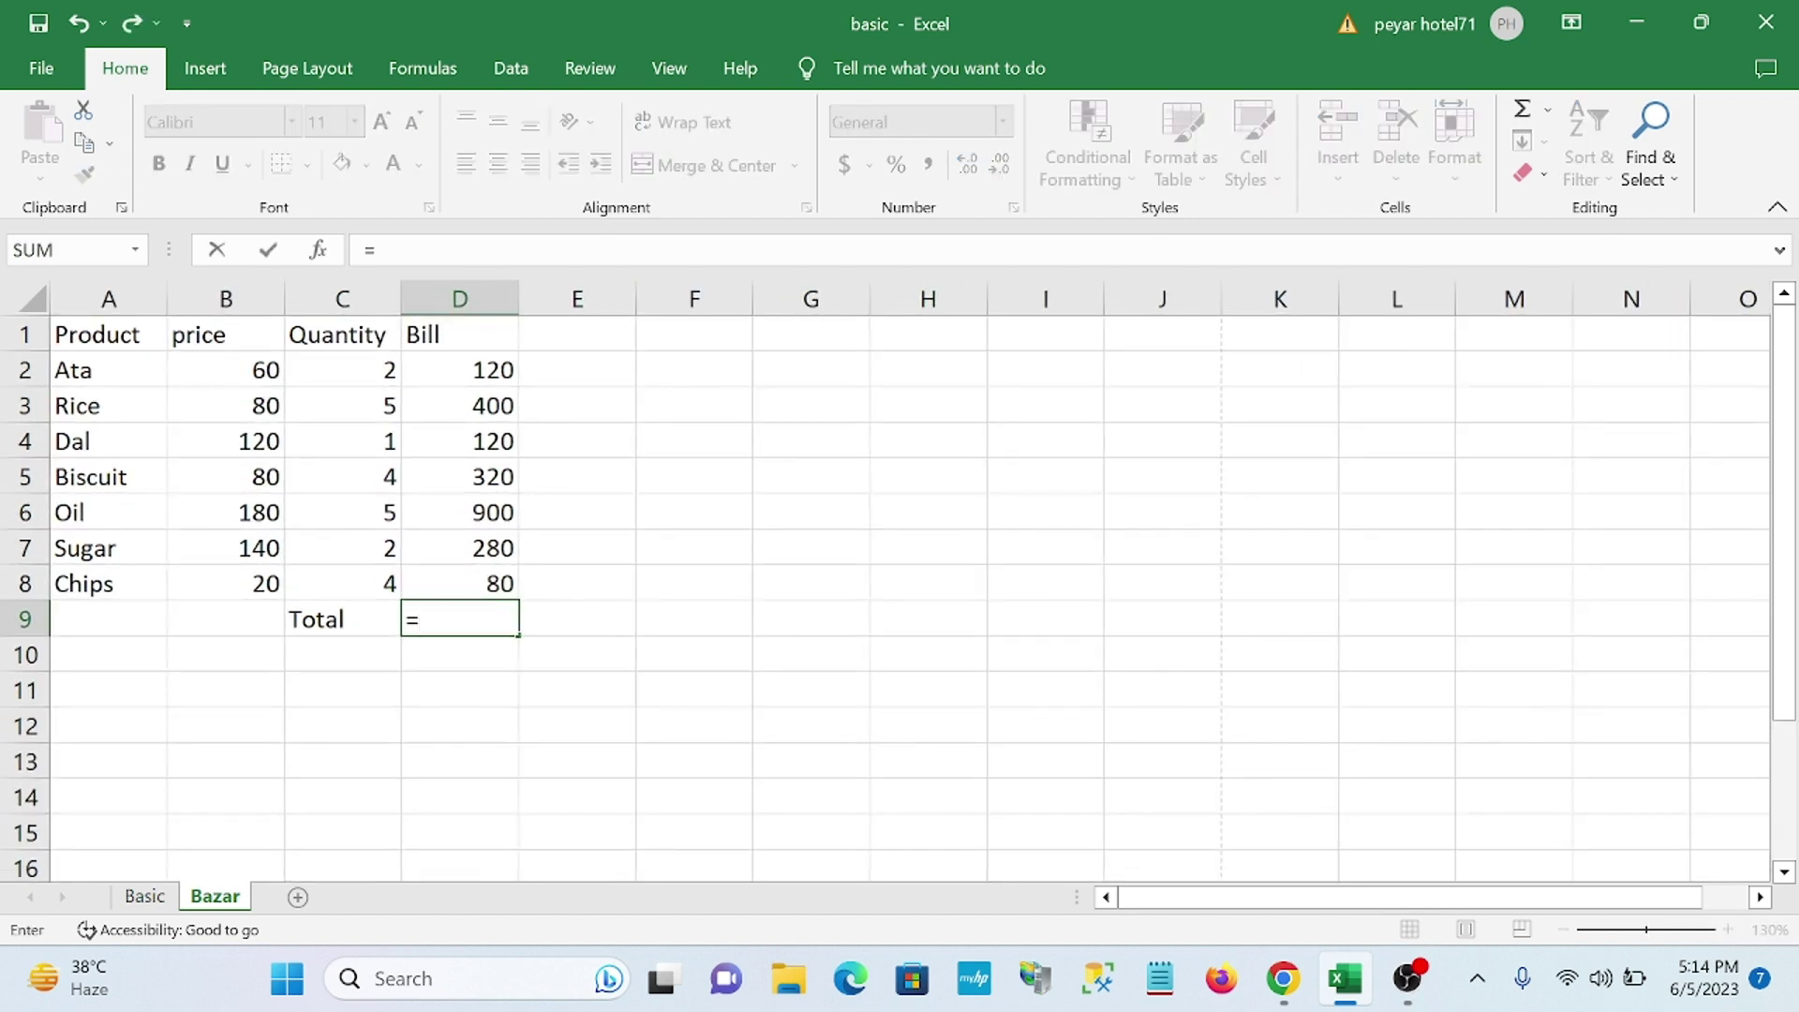
{"action": "type", "text": "su"}
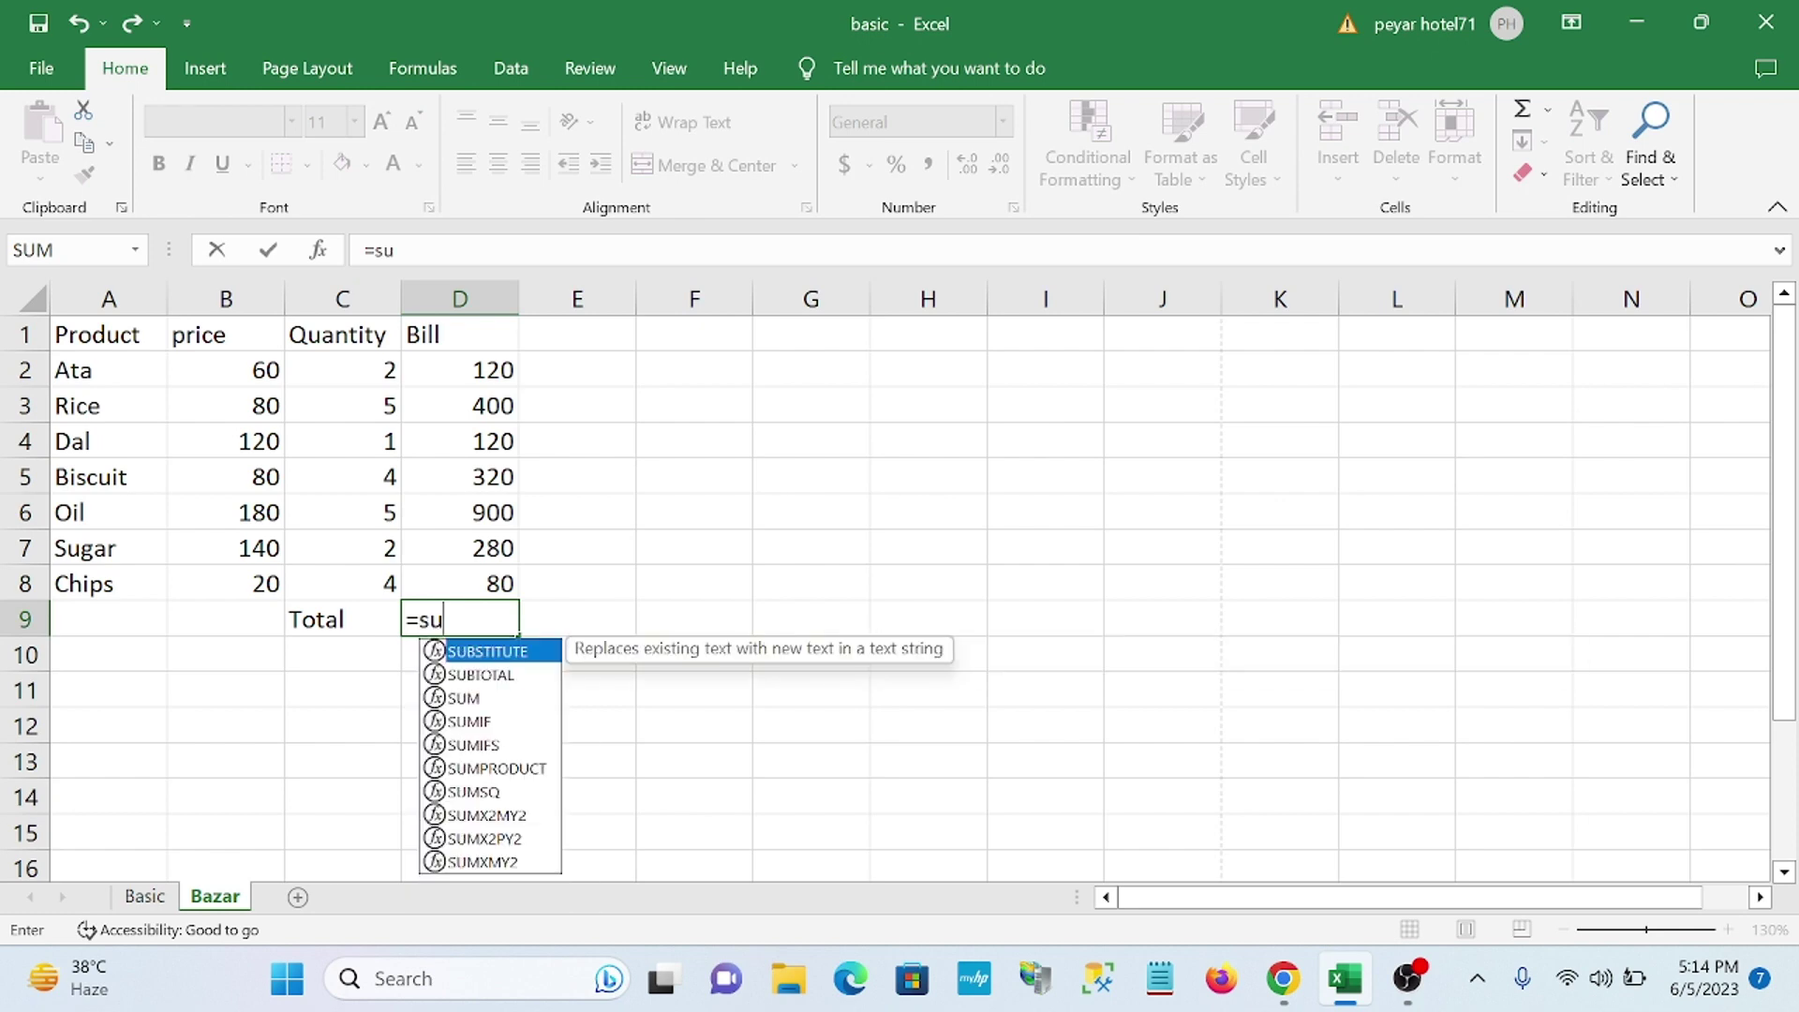
{"action": "type", "text": "m("}
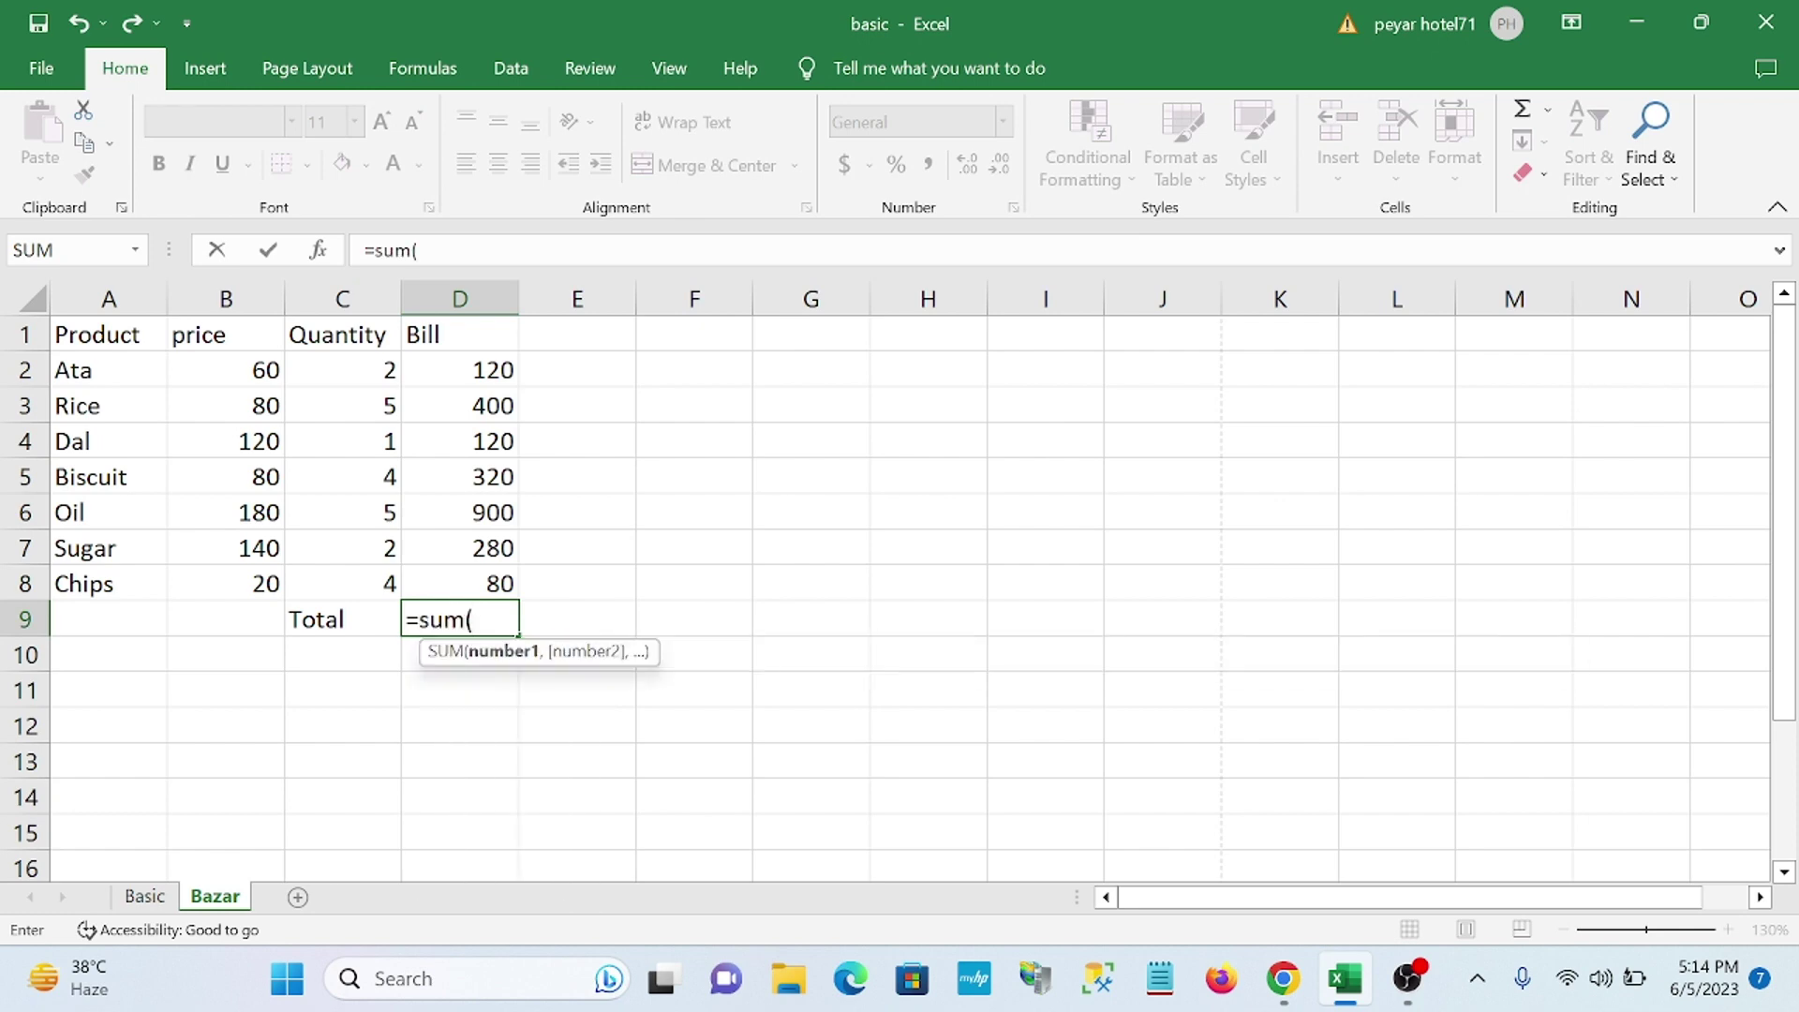
{"action": "left_click", "coordinate": [476, 368]}
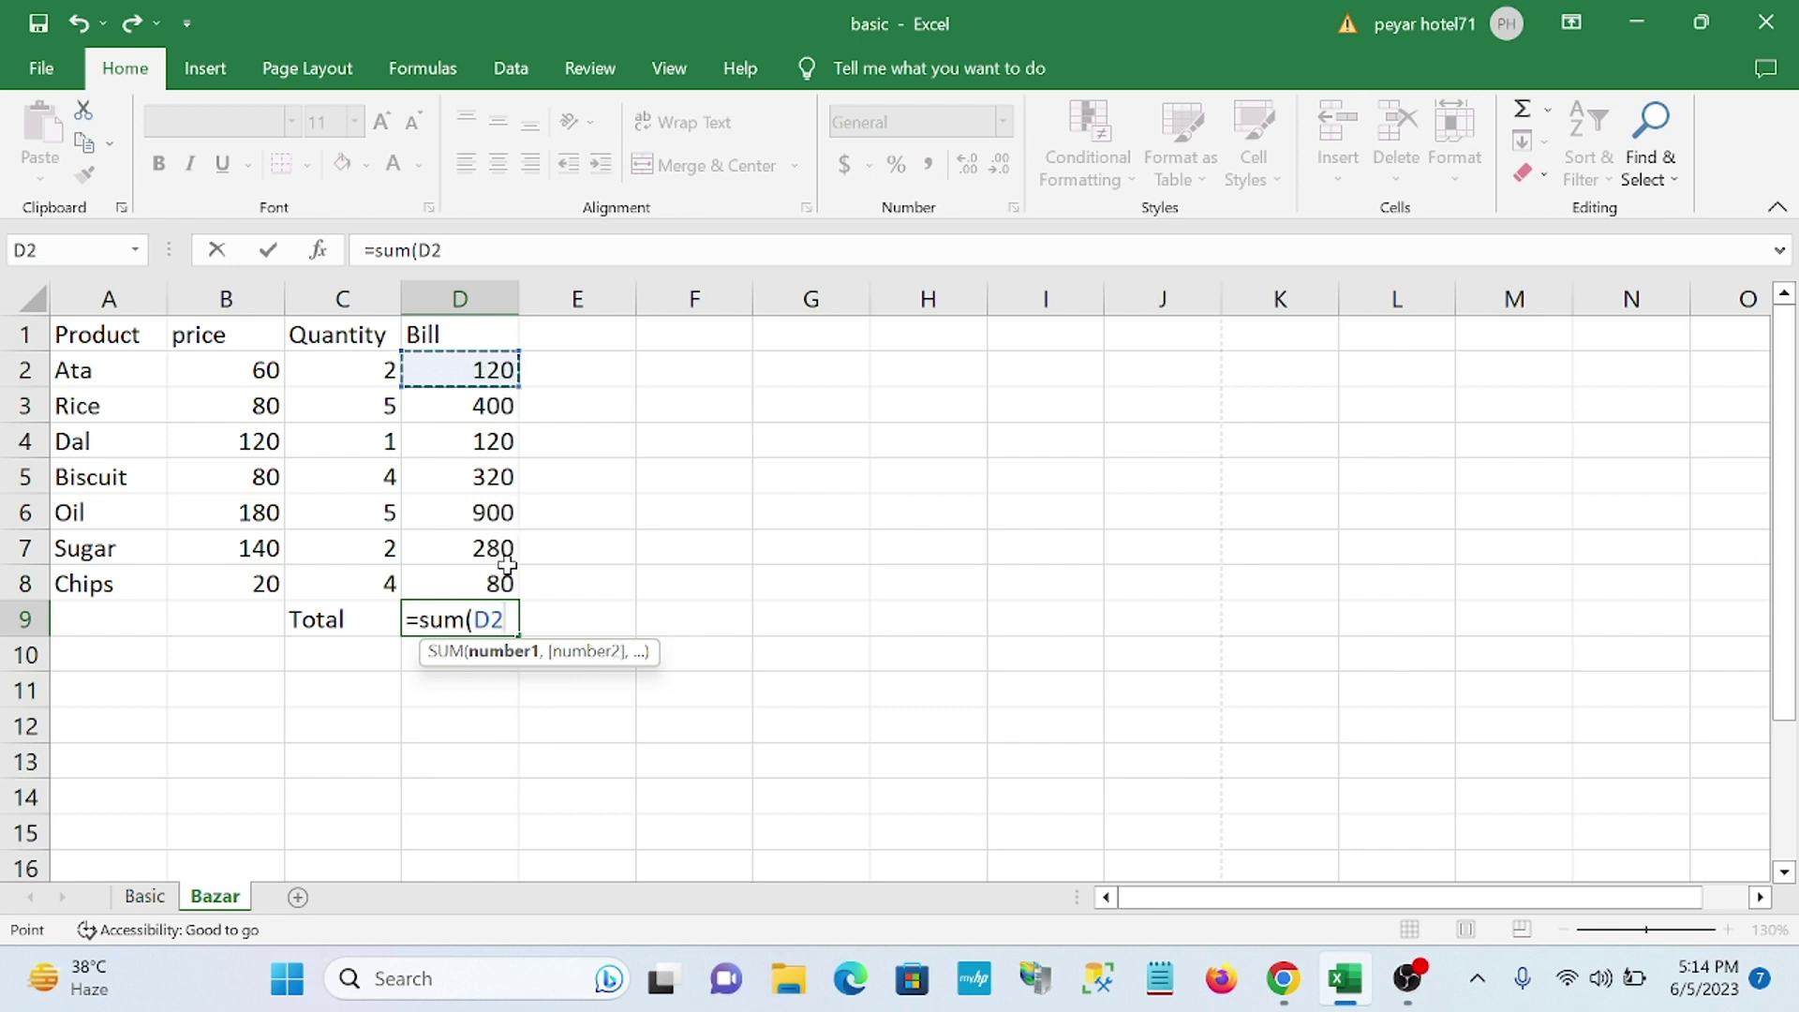
{"action": "key", "text": "F8"}
{"action": "key", "text": "BackSpace"}
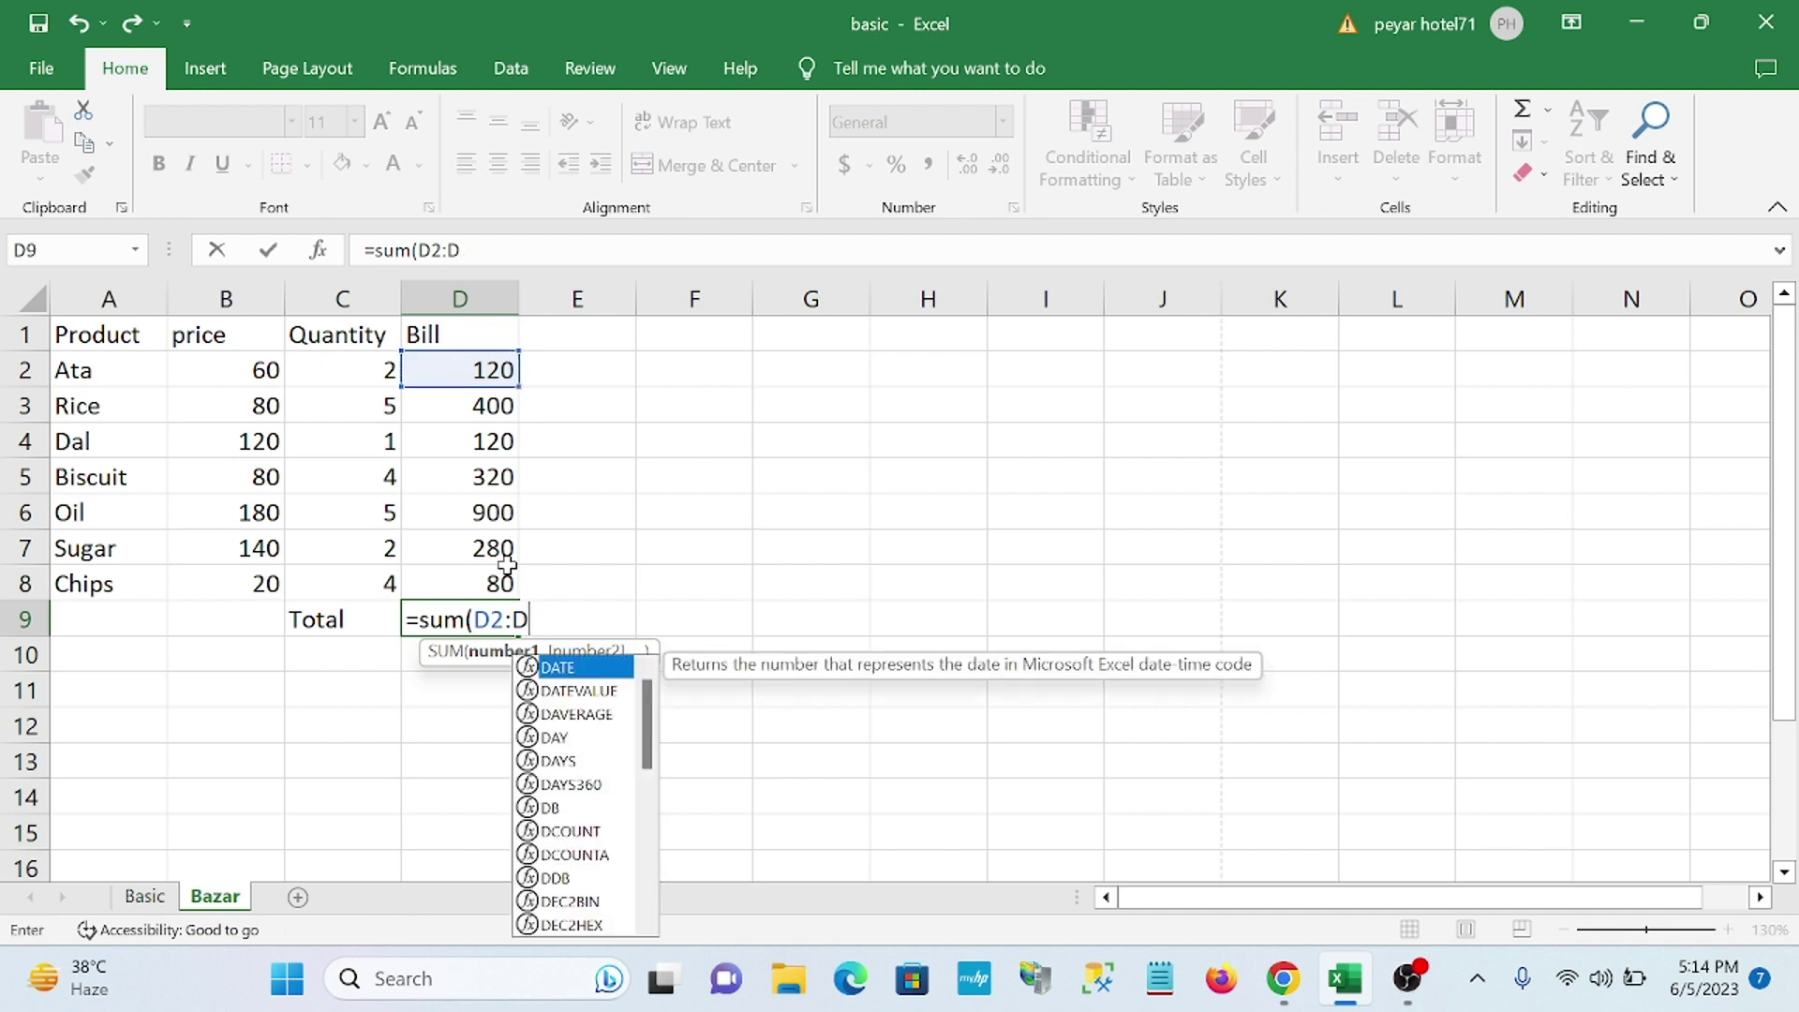
{"action": "key", "text": "BackSpace"}
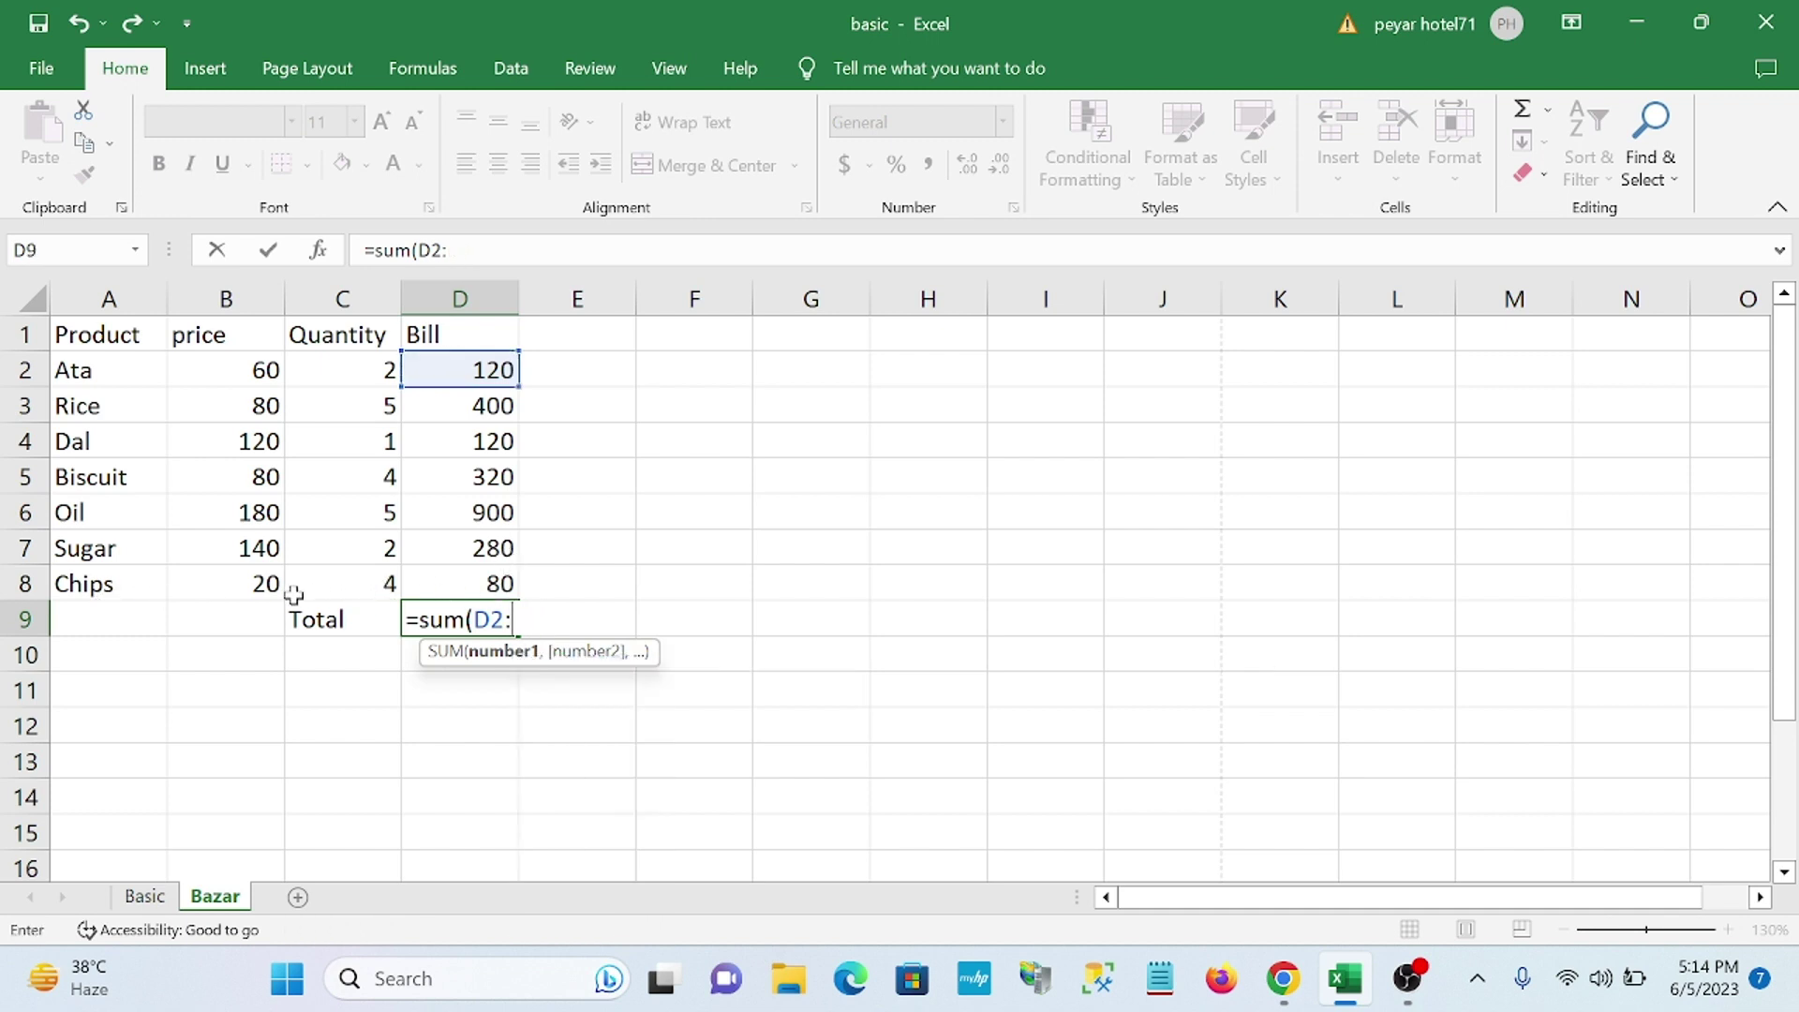
{"action": "left_click", "coordinate": [487, 584]}
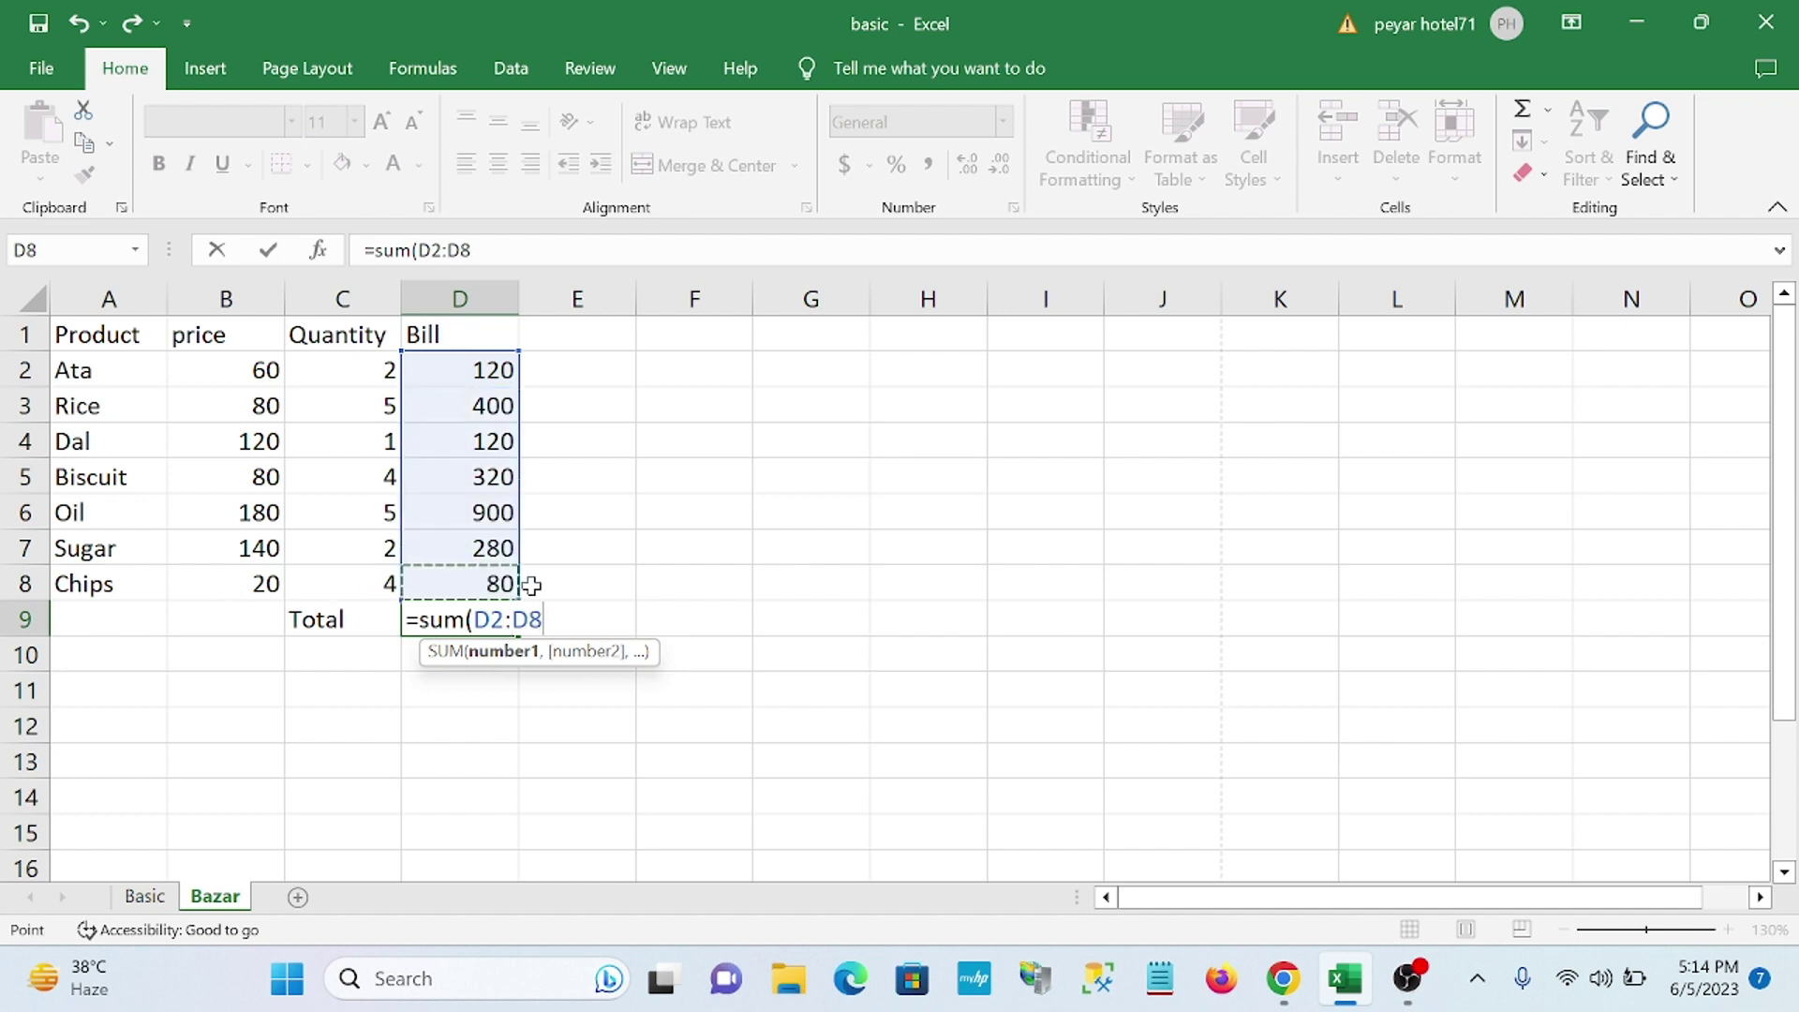
{"action": "type", "text": ")"}
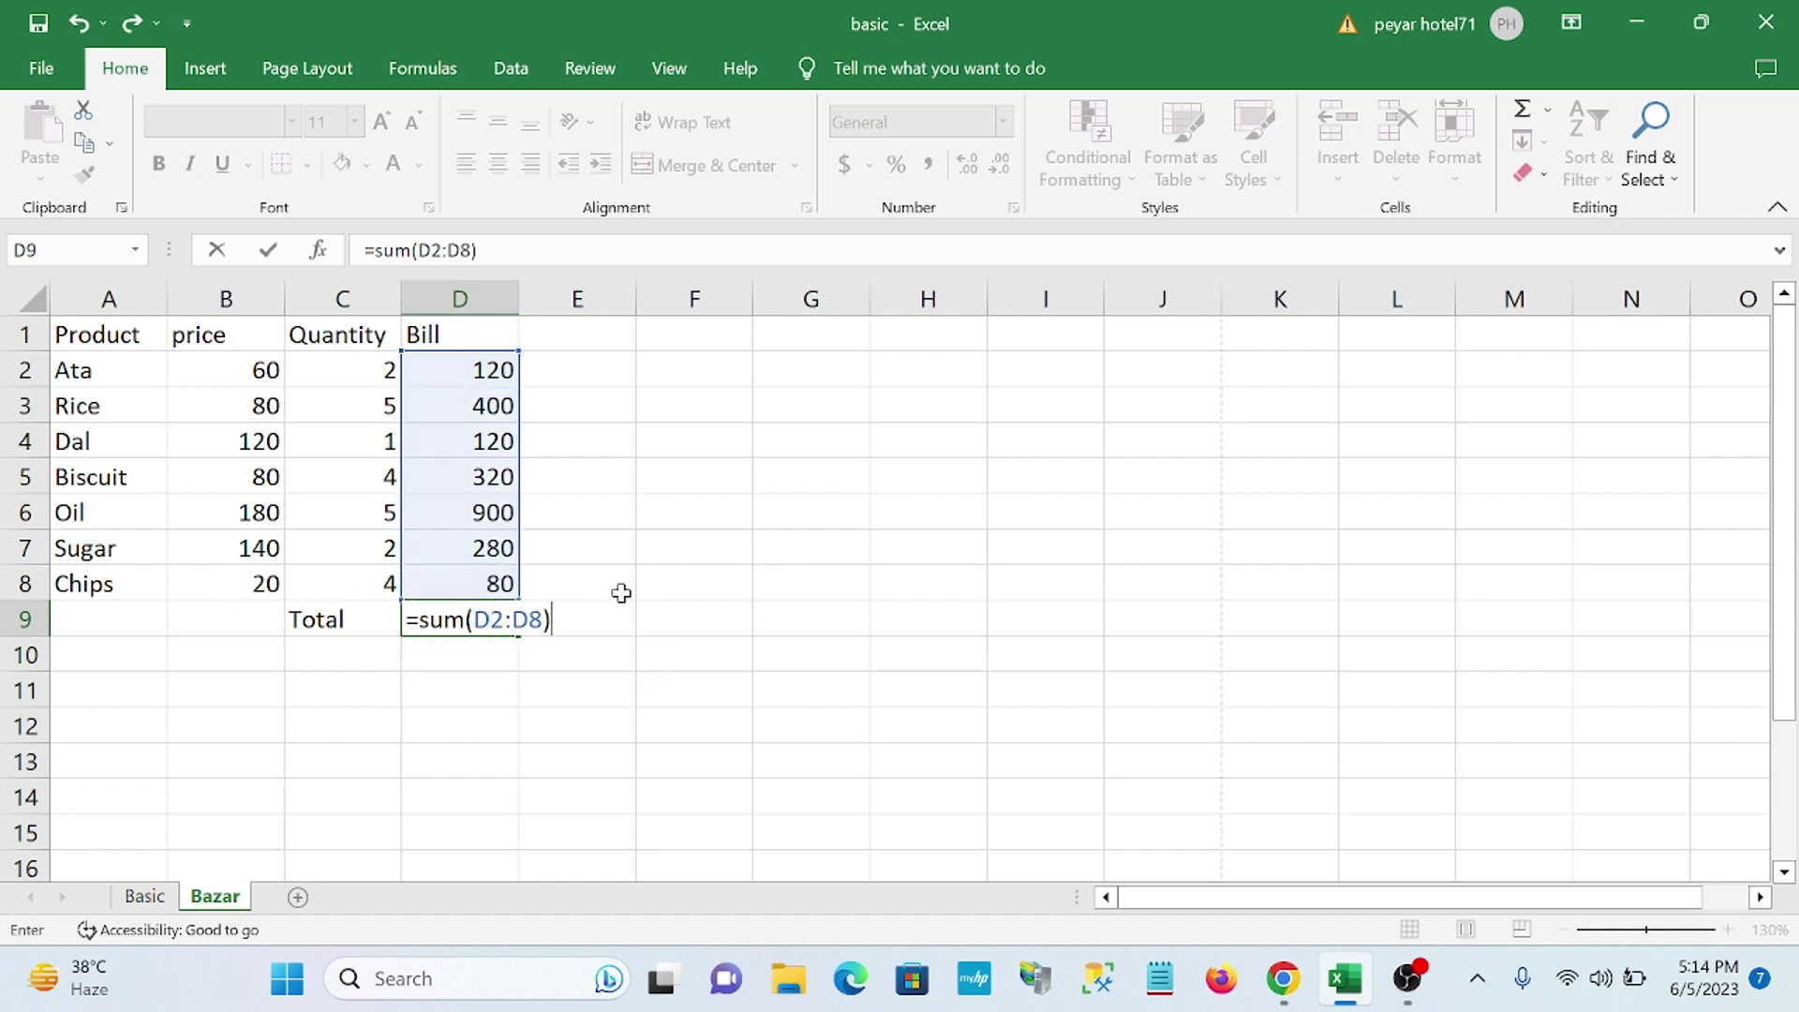
{"action": "key", "text": "Return"}
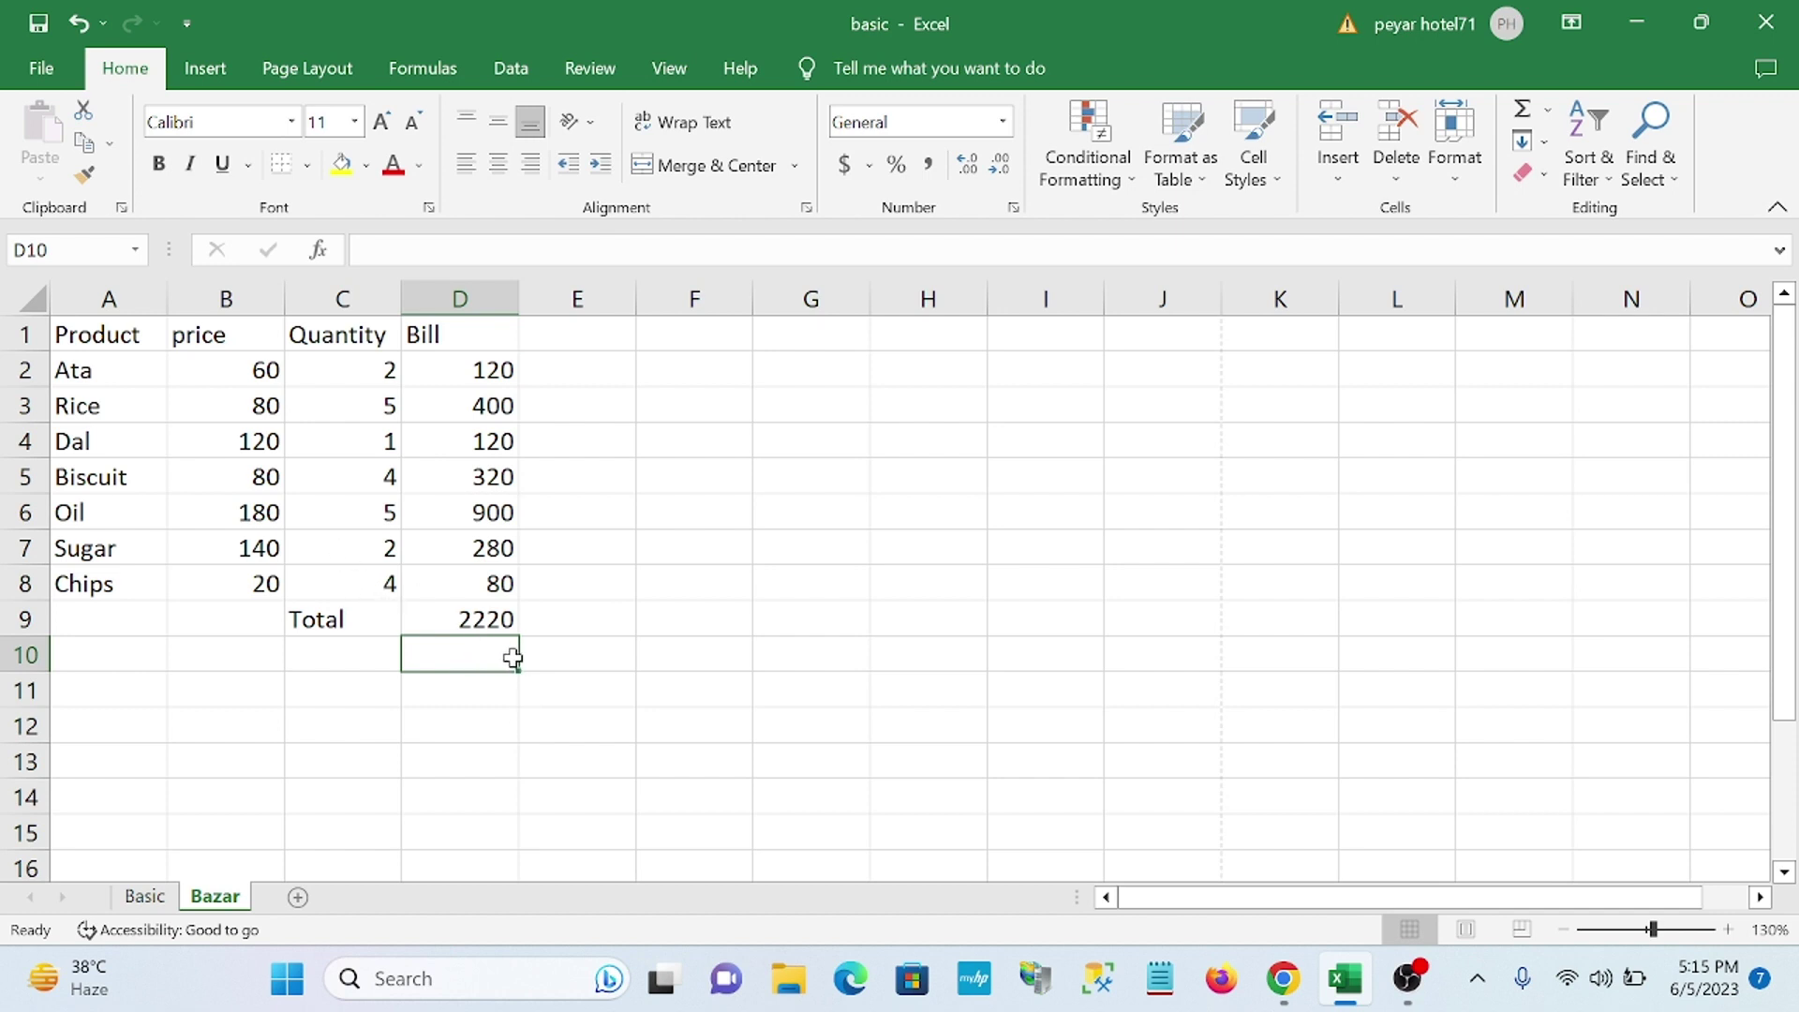
- Apply All Borders to the bill table range A1 to D10
{"action": "mouse_move", "coordinate": [513, 658]}
{"action": "left_mouse_down"}
{"action": "mouse_move", "coordinate": [522, 671]}
{"action": "mouse_move", "coordinate": [281, 530]}
{"action": "mouse_move", "coordinate": [148, 375]}
{"action": "mouse_move", "coordinate": [61, 347]}
{"action": "mouse_move", "coordinate": [54, 294]}
{"action": "mouse_move", "coordinate": [32, 280]}
{"action": "mouse_move", "coordinate": [518, 594]}
{"action": "mouse_move", "coordinate": [521, 641]}
{"action": "mouse_move", "coordinate": [492, 642]}
{"action": "mouse_move", "coordinate": [517, 654]}
{"action": "left_mouse_up"}
{"action": "left_click", "coordinate": [556, 587]}
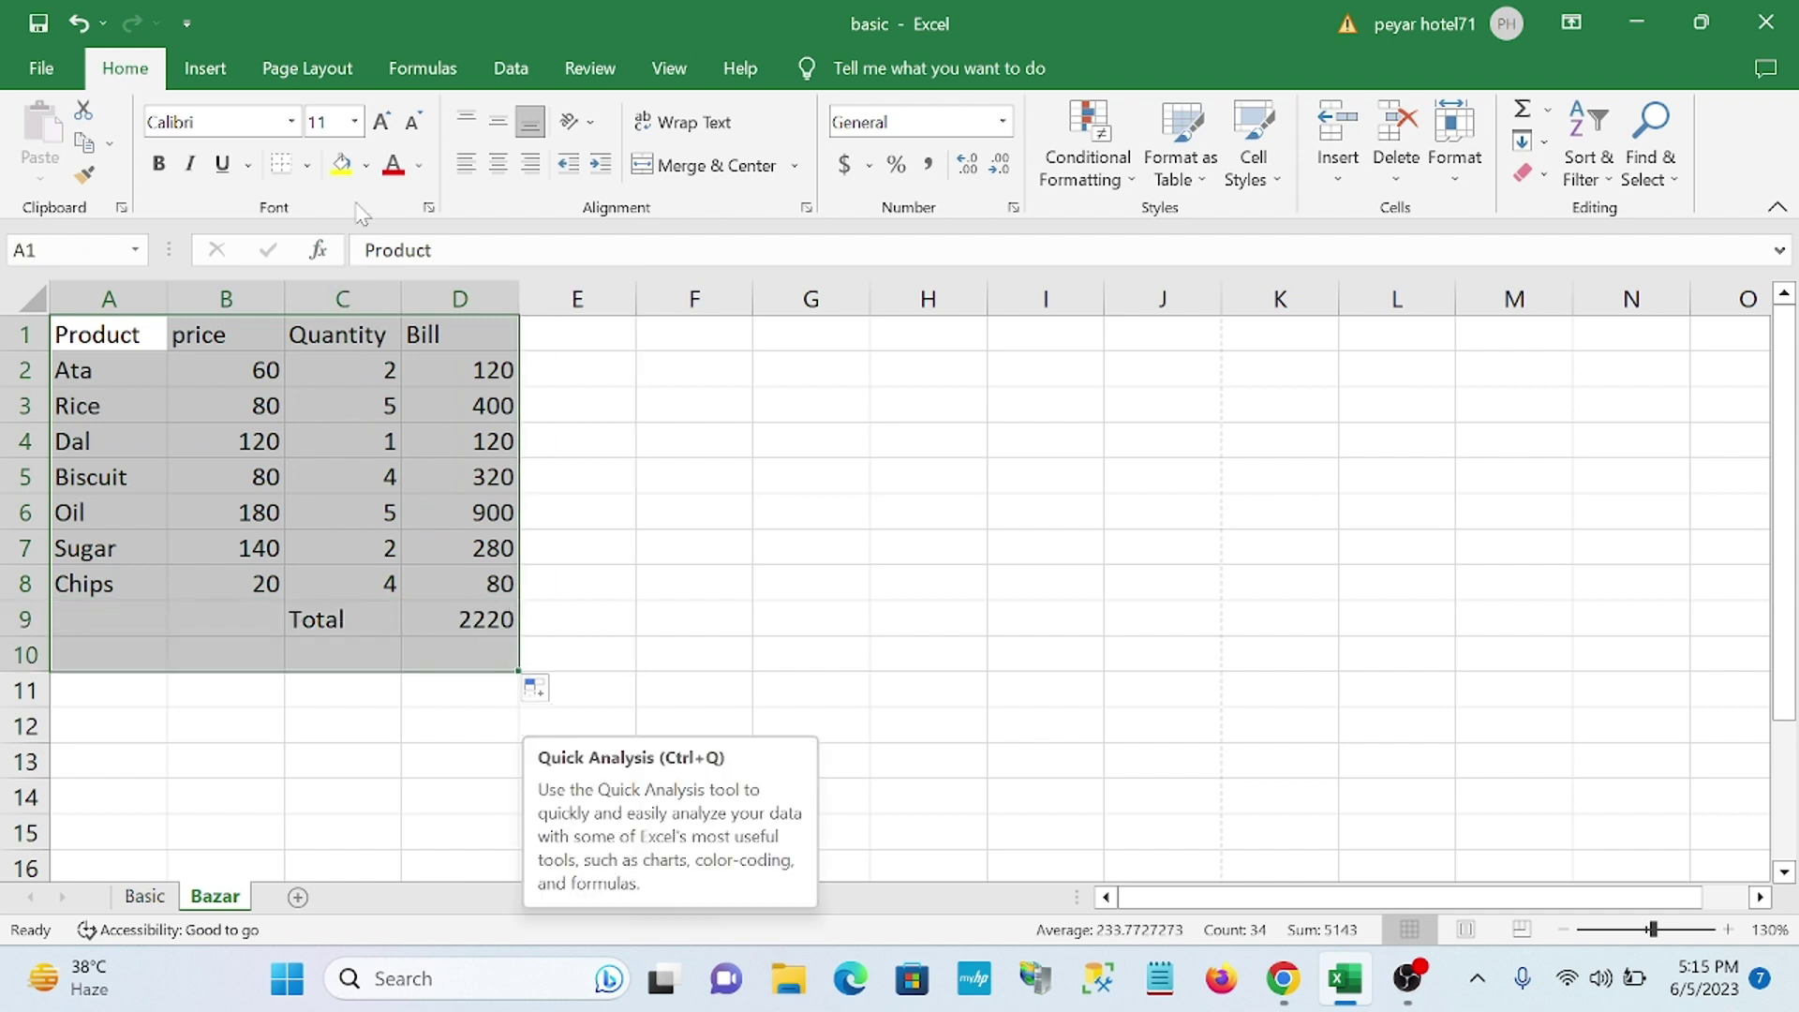
{"action": "left_click", "coordinate": [309, 168]}
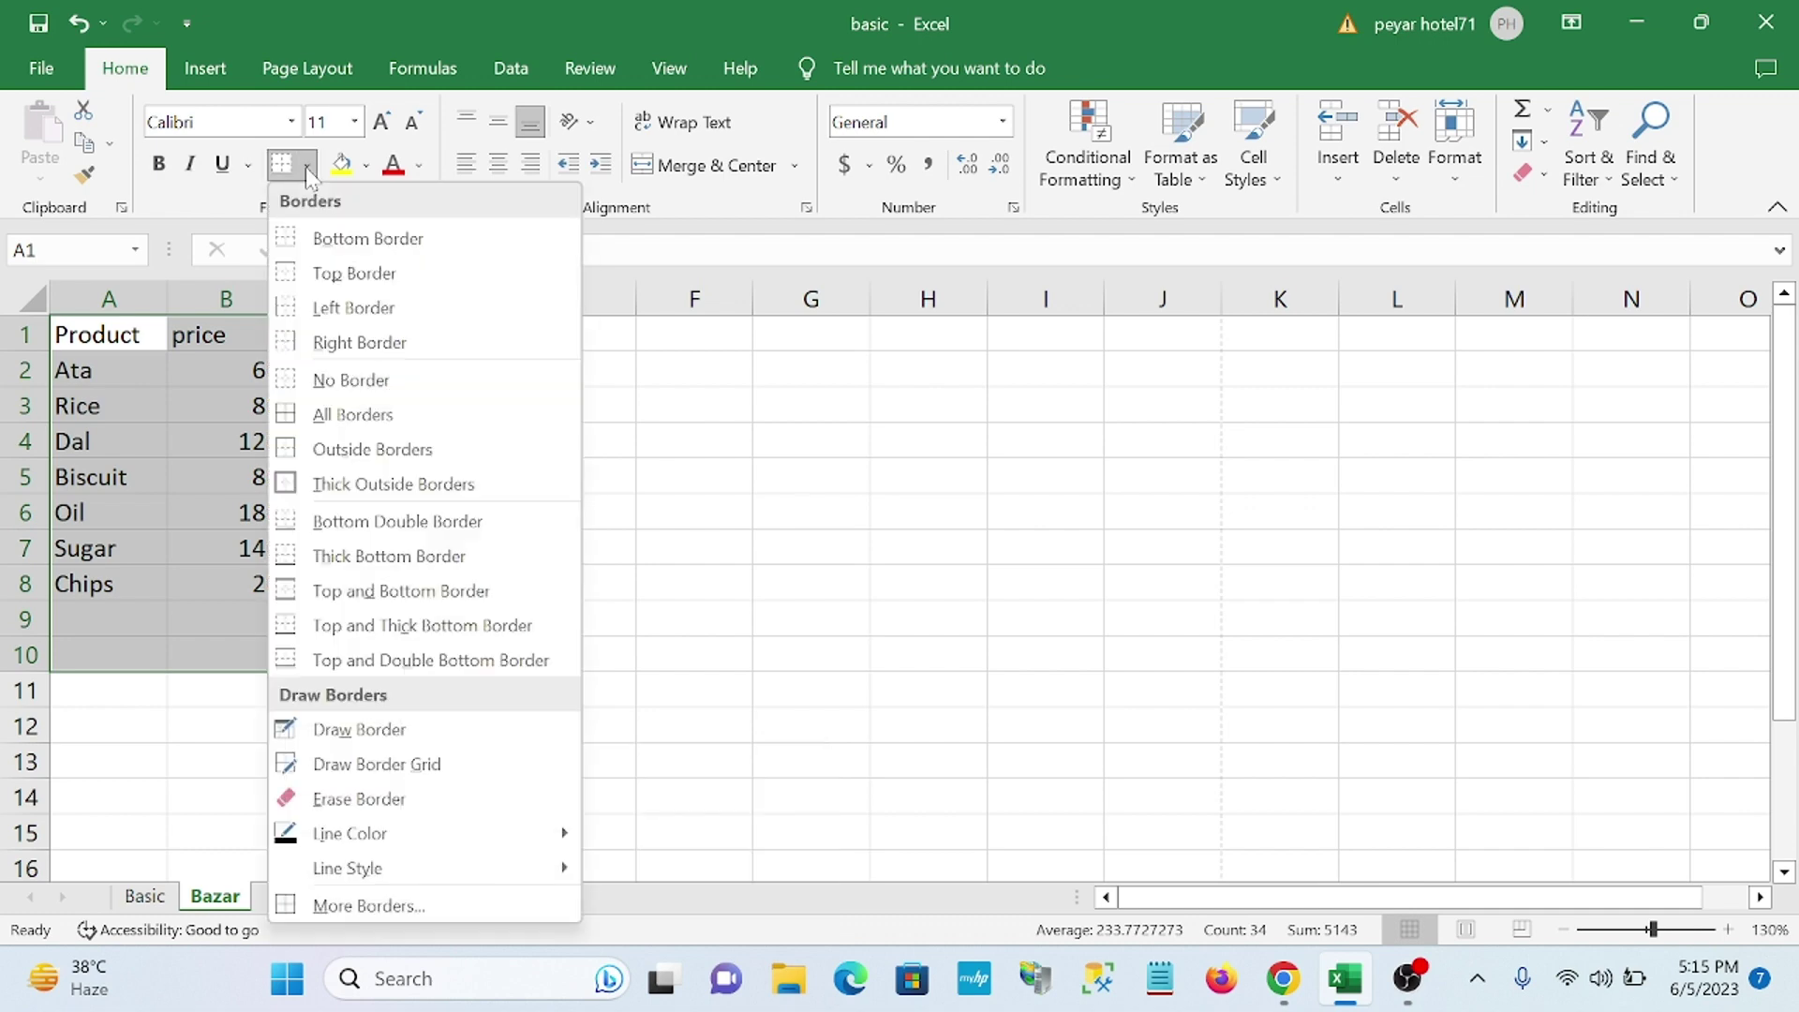
{"action": "left_click", "coordinate": [365, 414]}
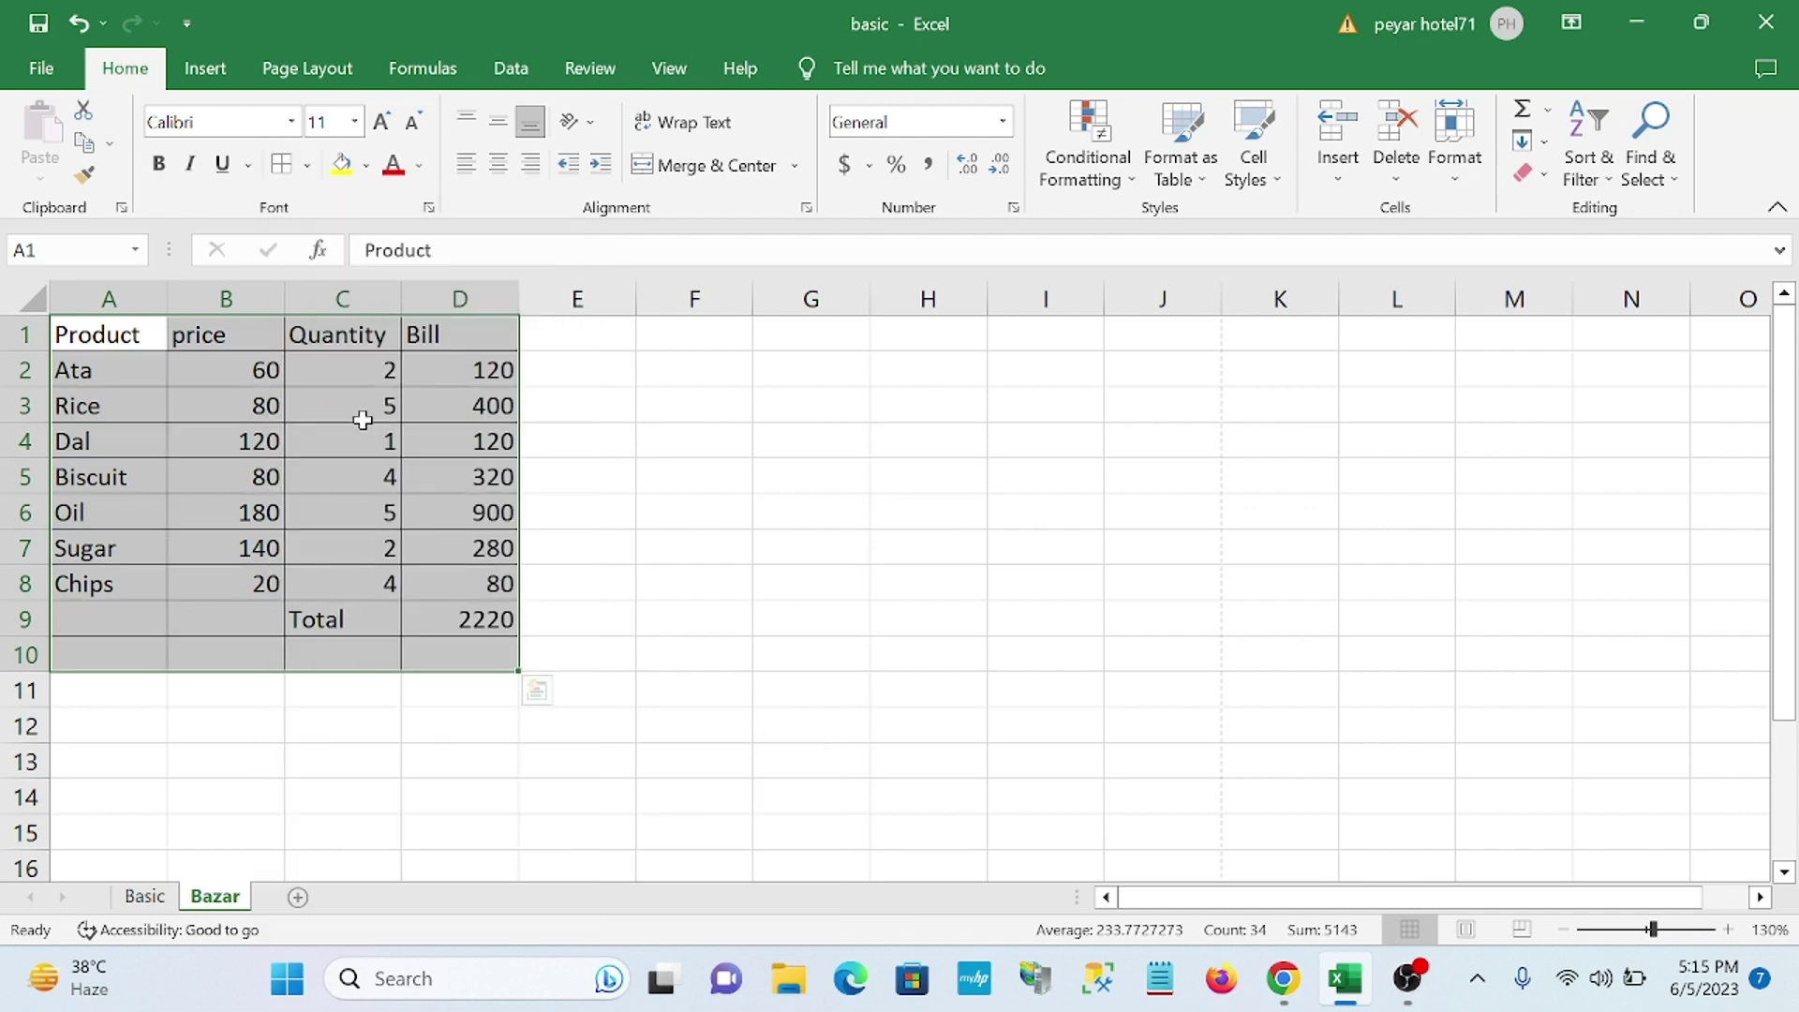
{"action": "left_click", "coordinate": [590, 569]}
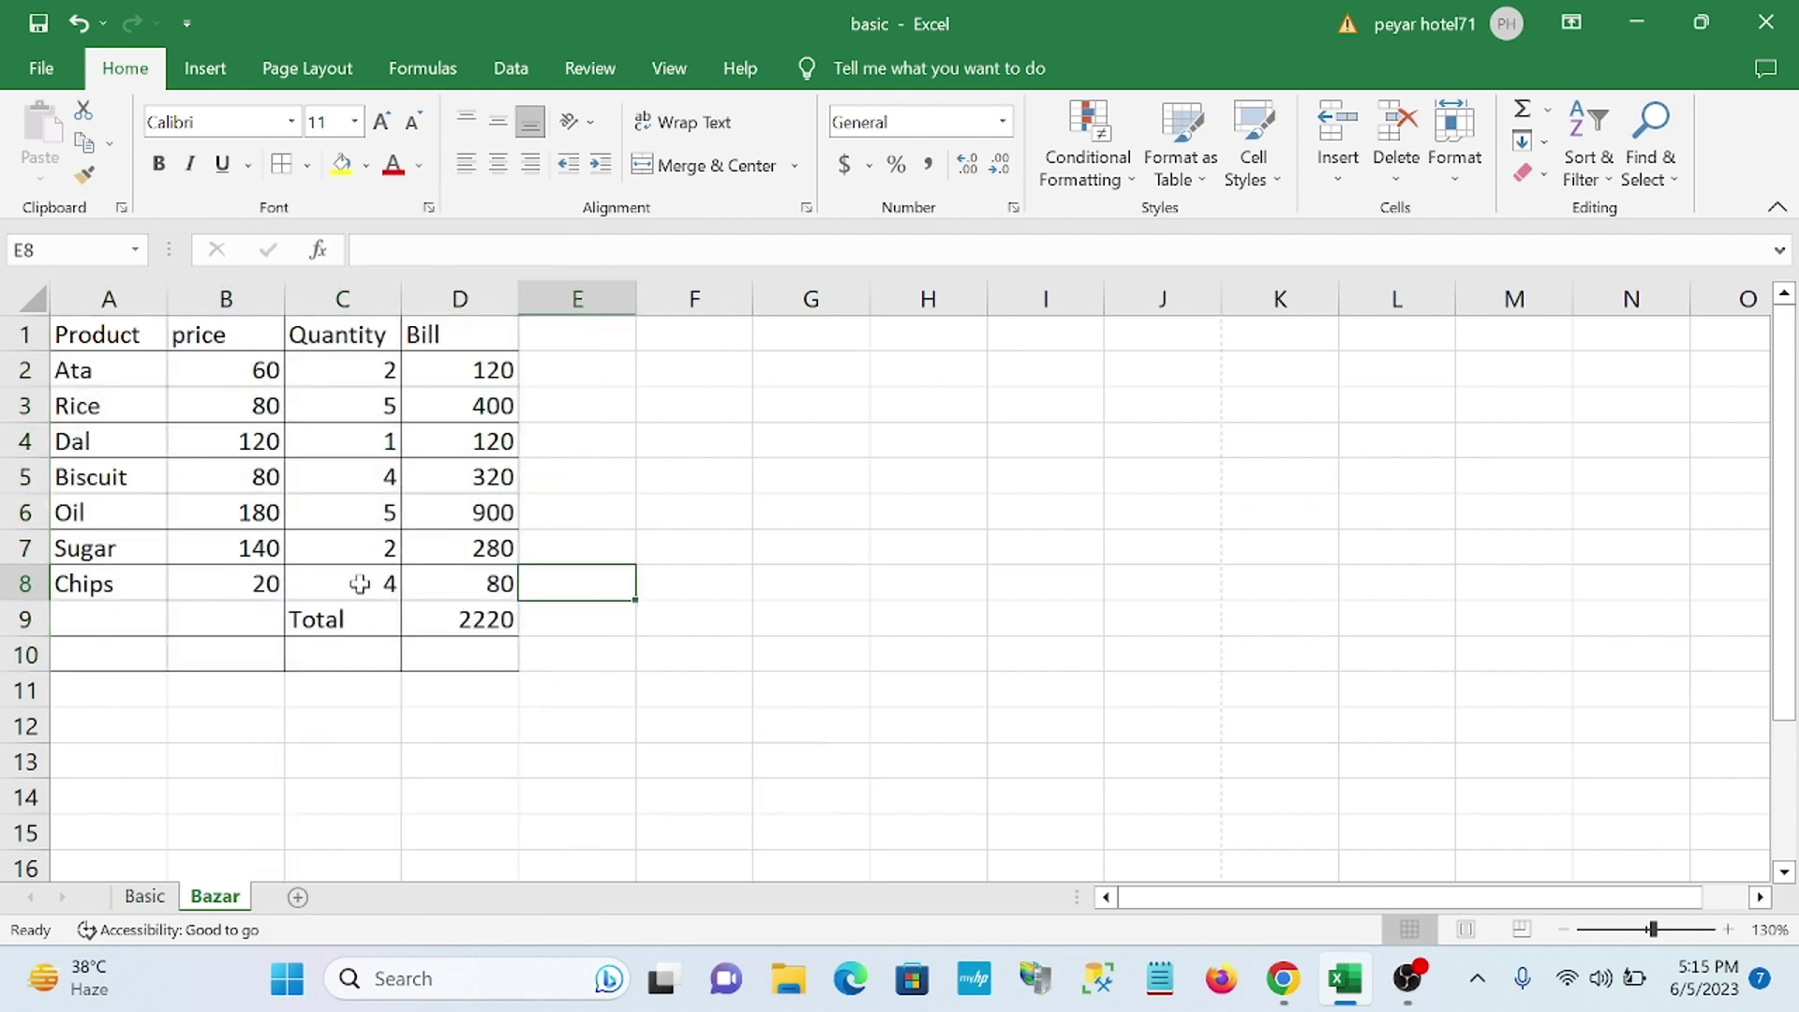
- Make the header cells Product, price, Quantity and Bill in A1 to D1 bold
{"action": "left_click", "coordinate": [105, 334]}
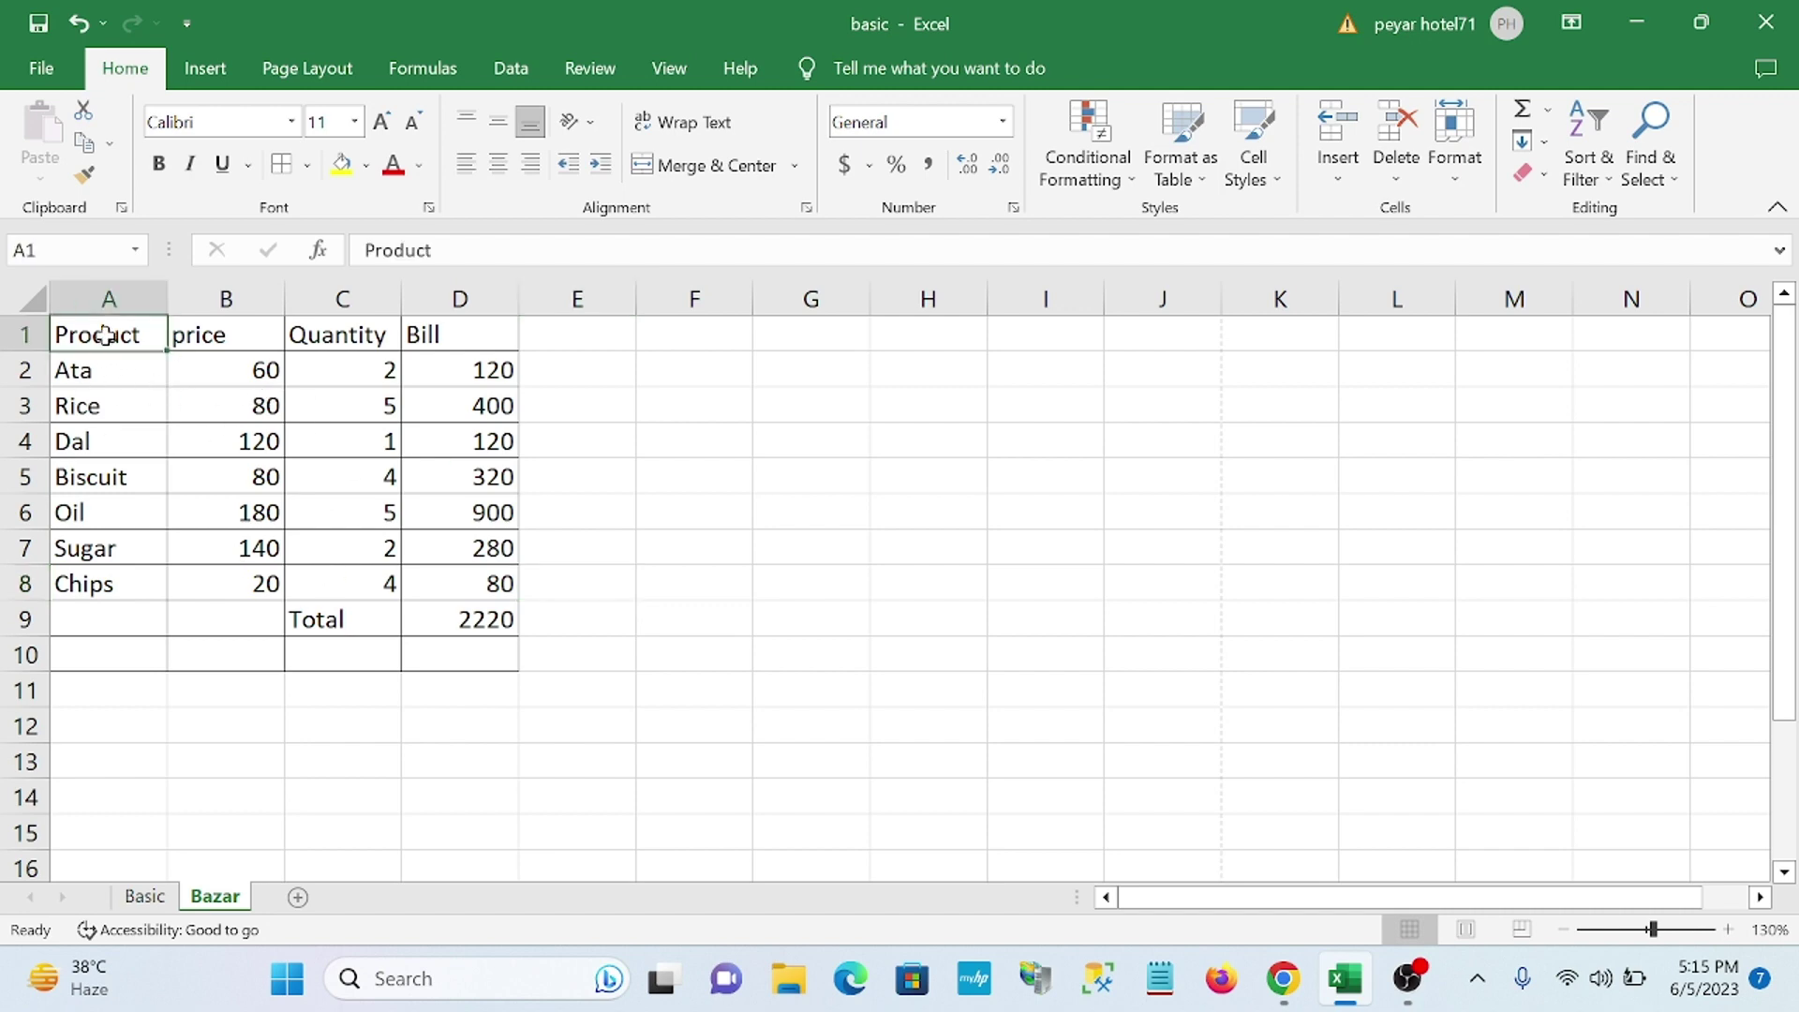
{"action": "left_click", "coordinate": [158, 164]}
{"action": "left_click", "coordinate": [238, 336]}
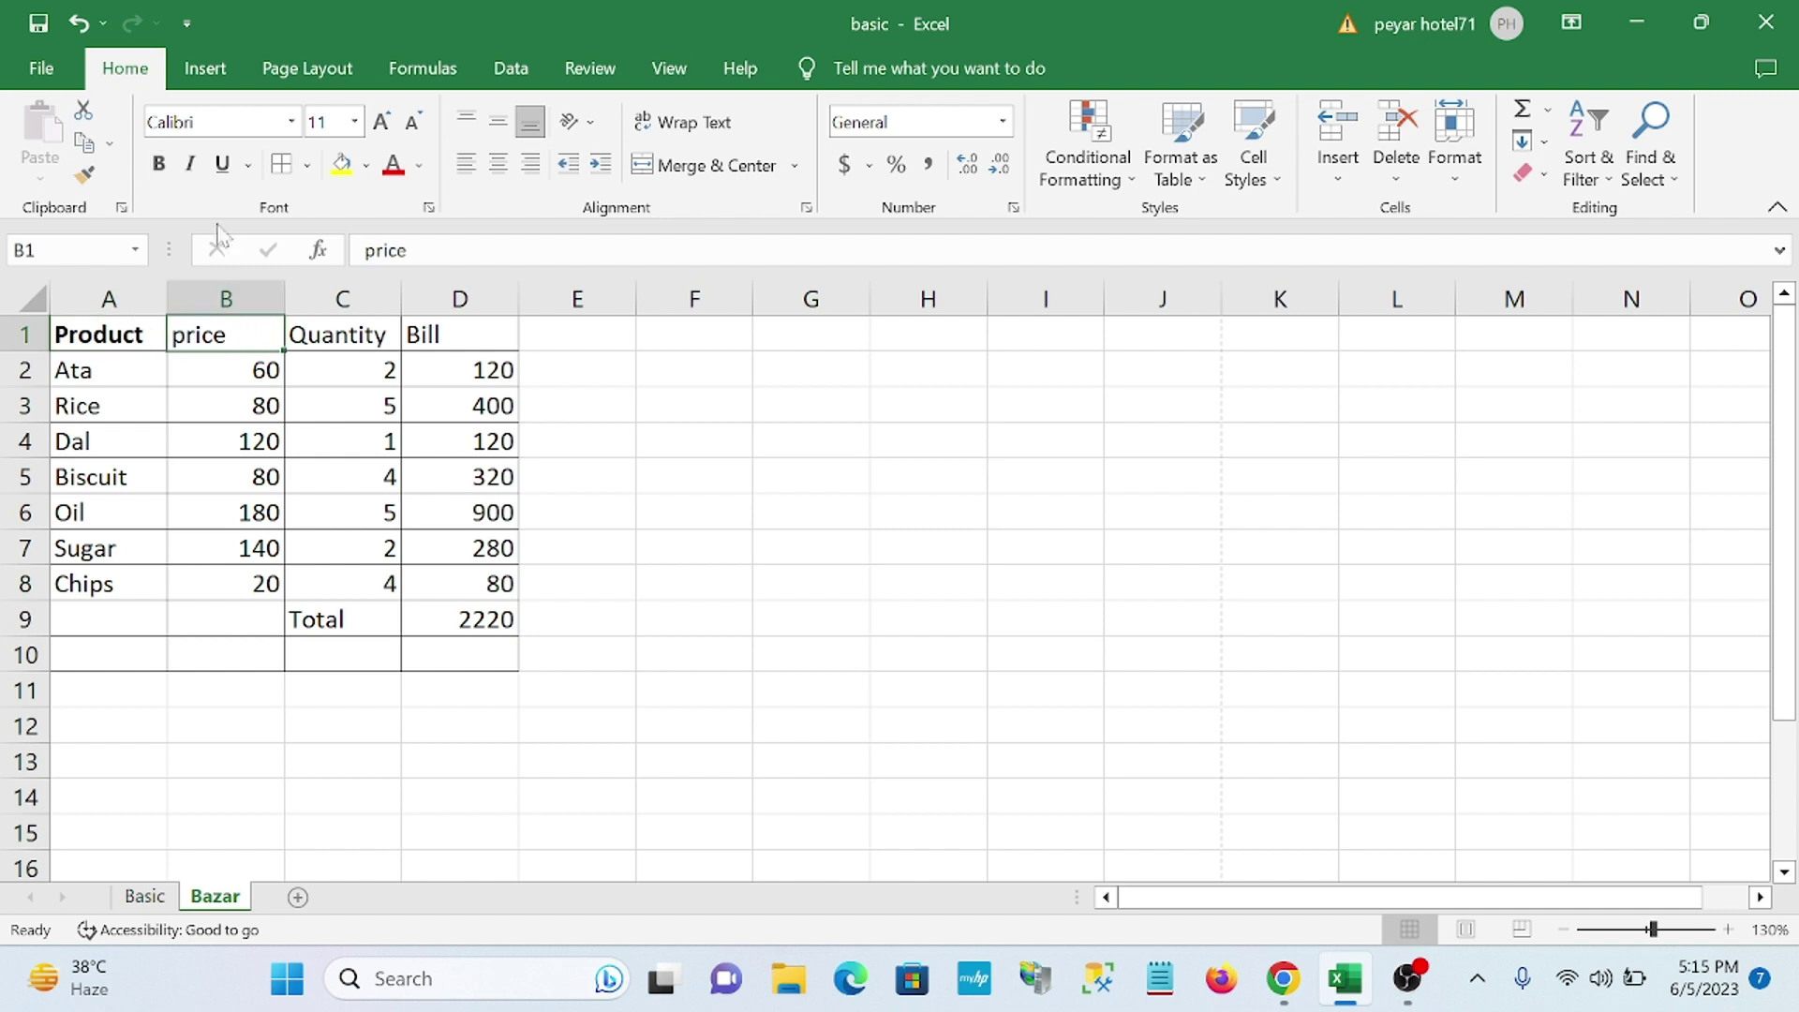
{"action": "left_click", "coordinate": [159, 164]}
{"action": "left_click", "coordinate": [375, 335]}
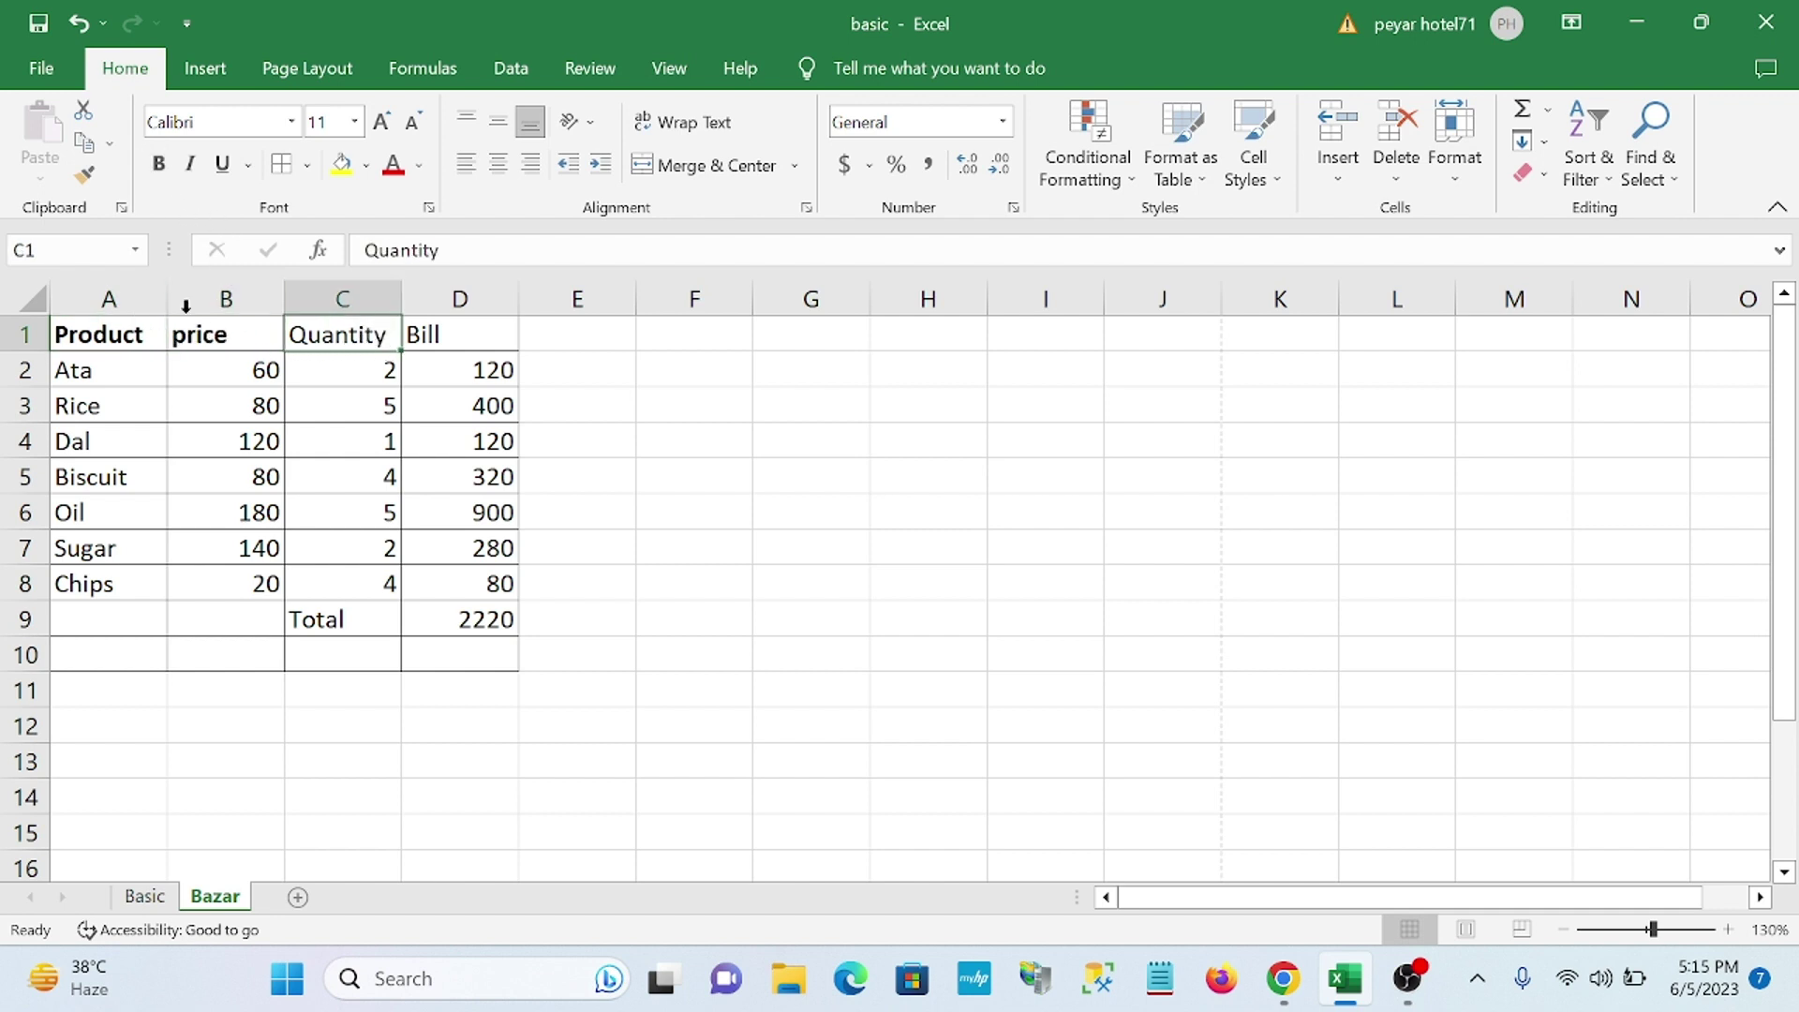
{"action": "left_click", "coordinate": [159, 164]}
{"action": "left_click", "coordinate": [463, 346]}
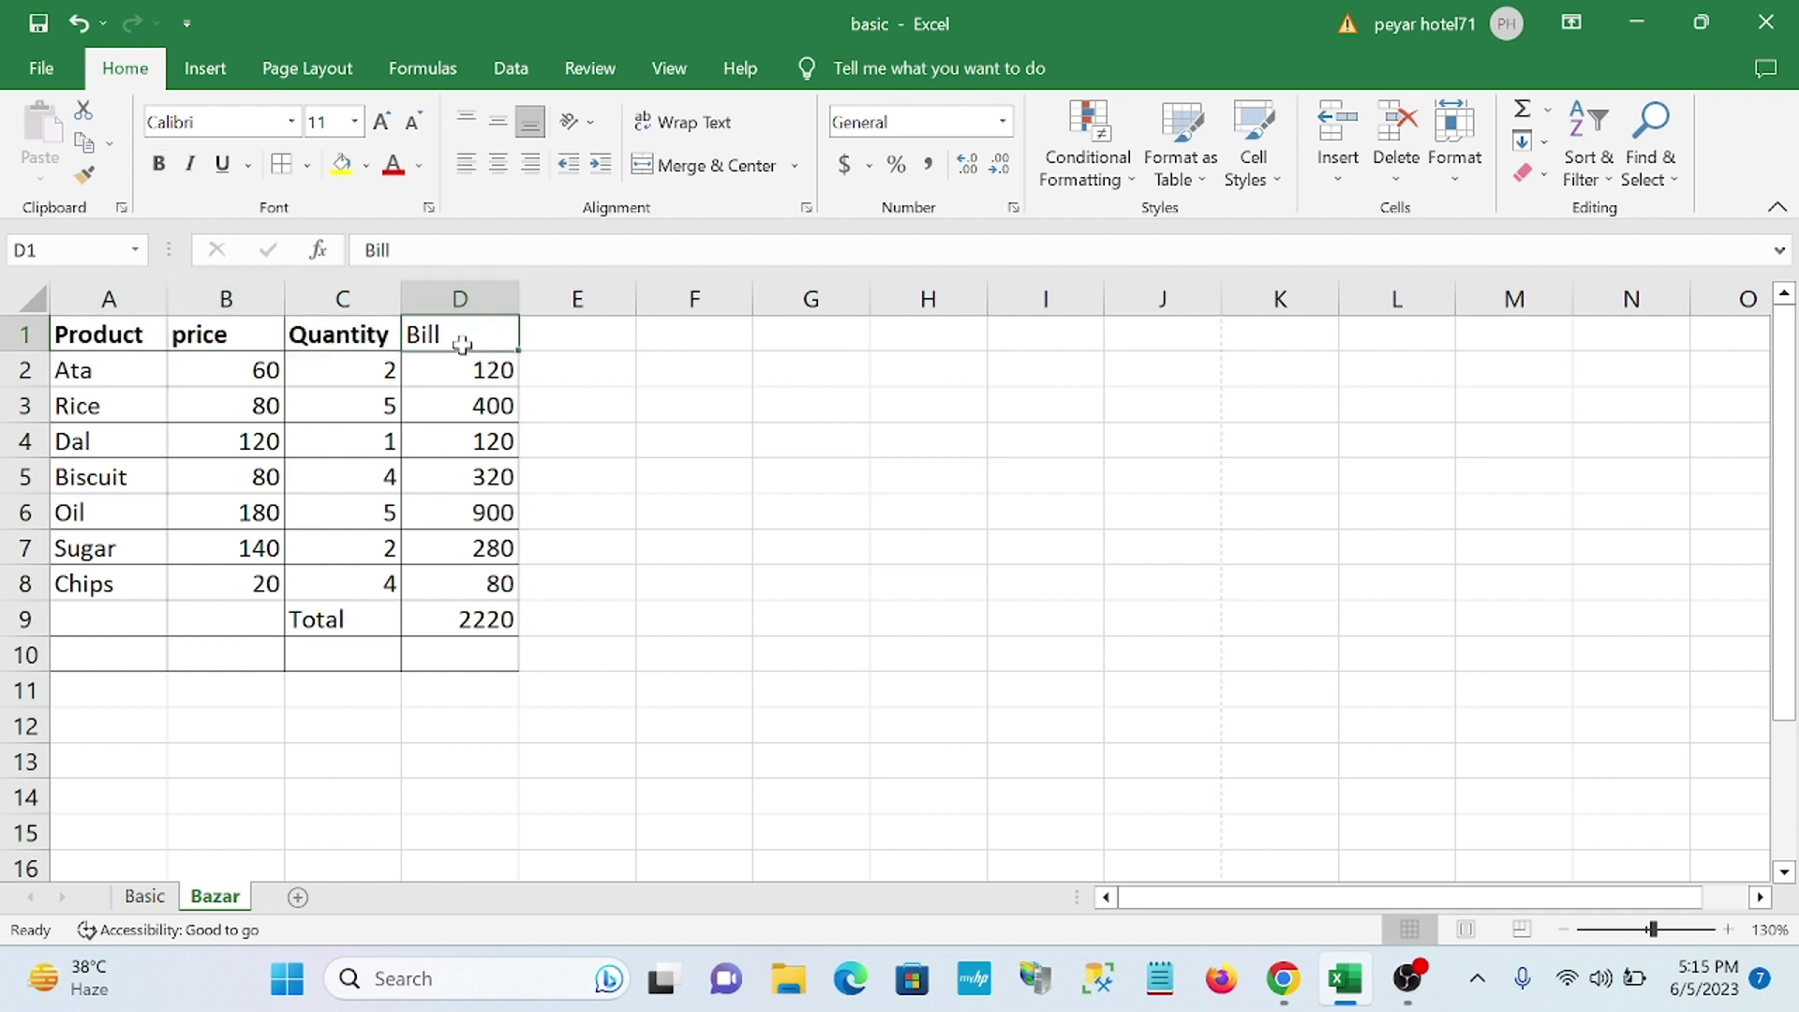
{"action": "left_click", "coordinate": [158, 164]}
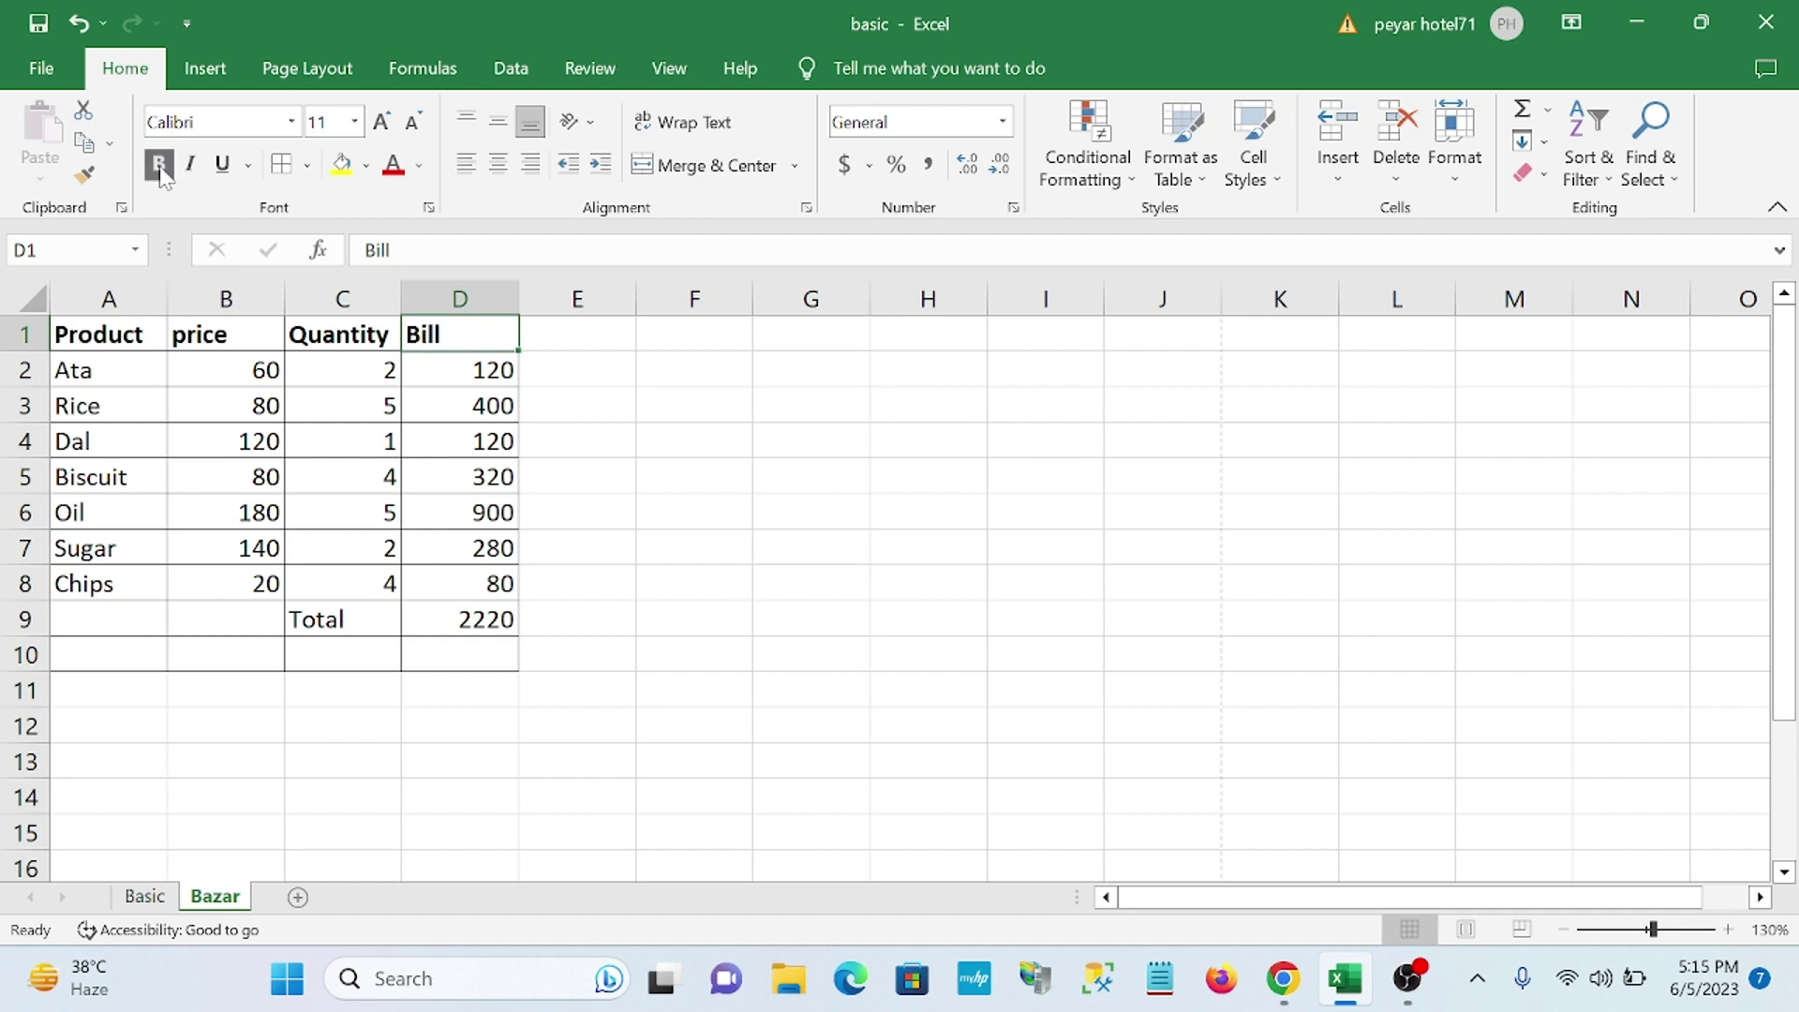
- Fill the Product header cell A1 with the lightest gold theme color
{"action": "left_click", "coordinate": [99, 334]}
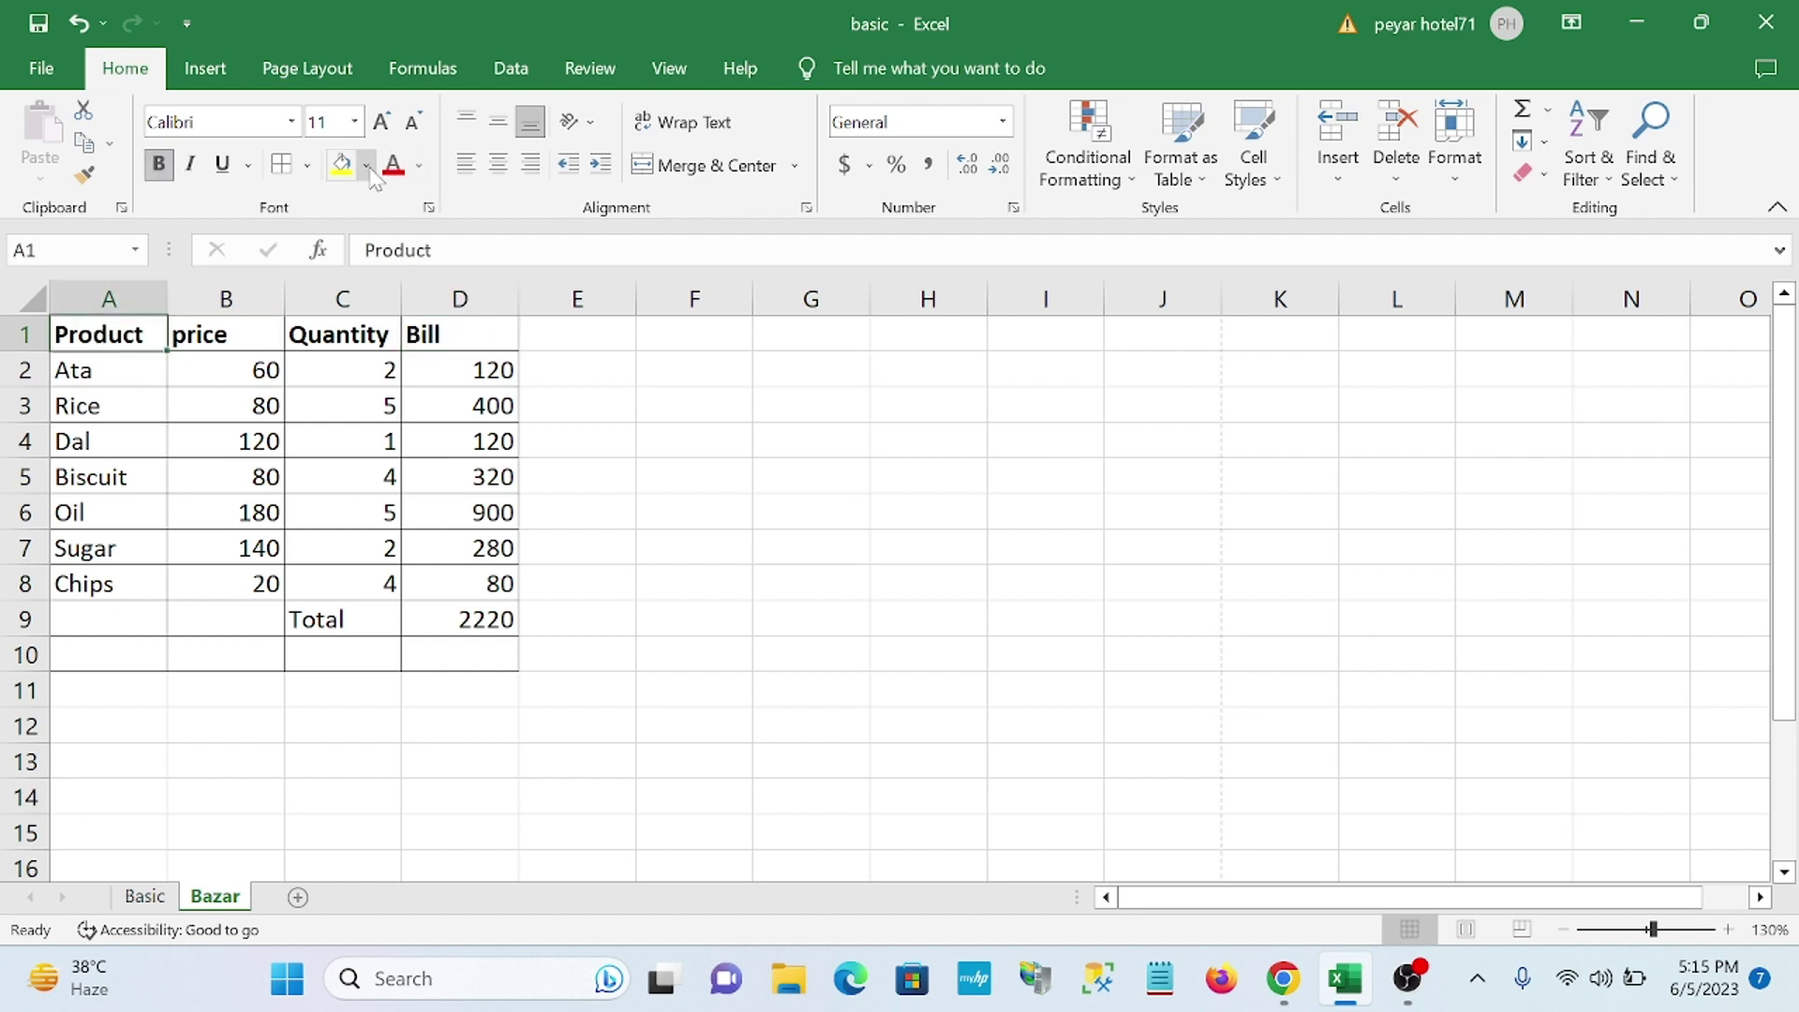
{"action": "left_click", "coordinate": [367, 166]}
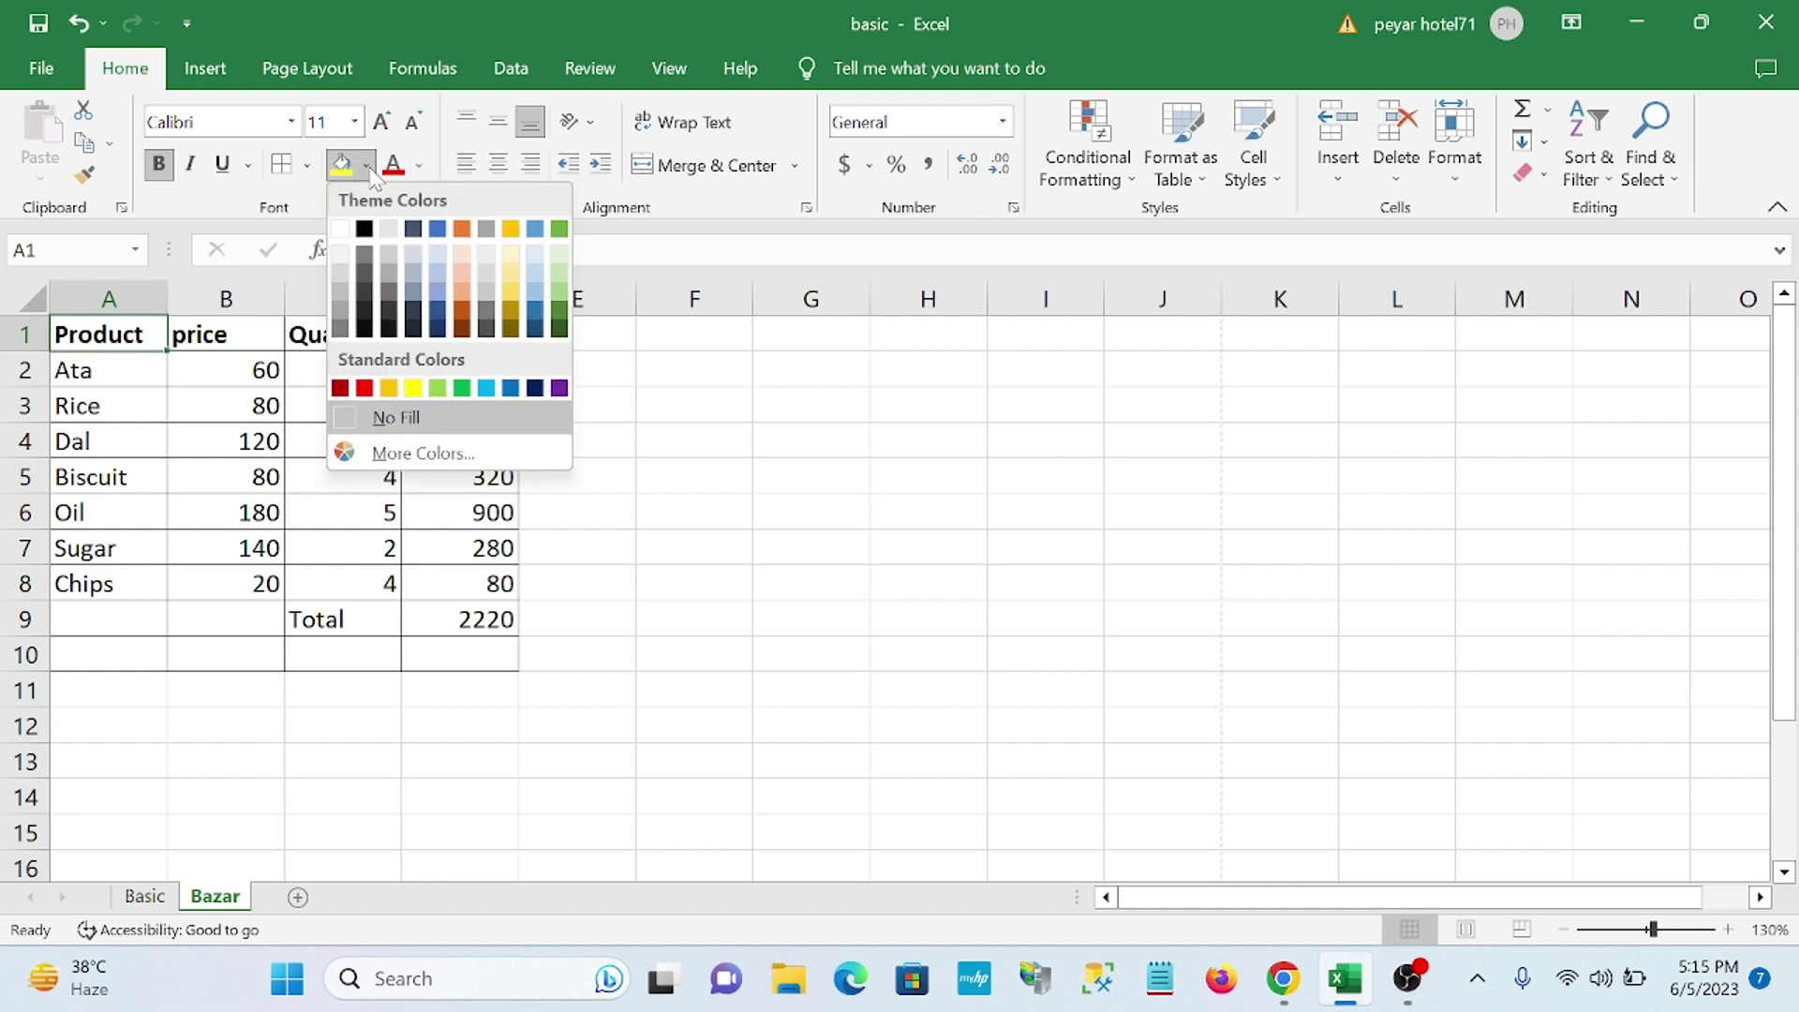
{"action": "left_click", "coordinate": [510, 255]}
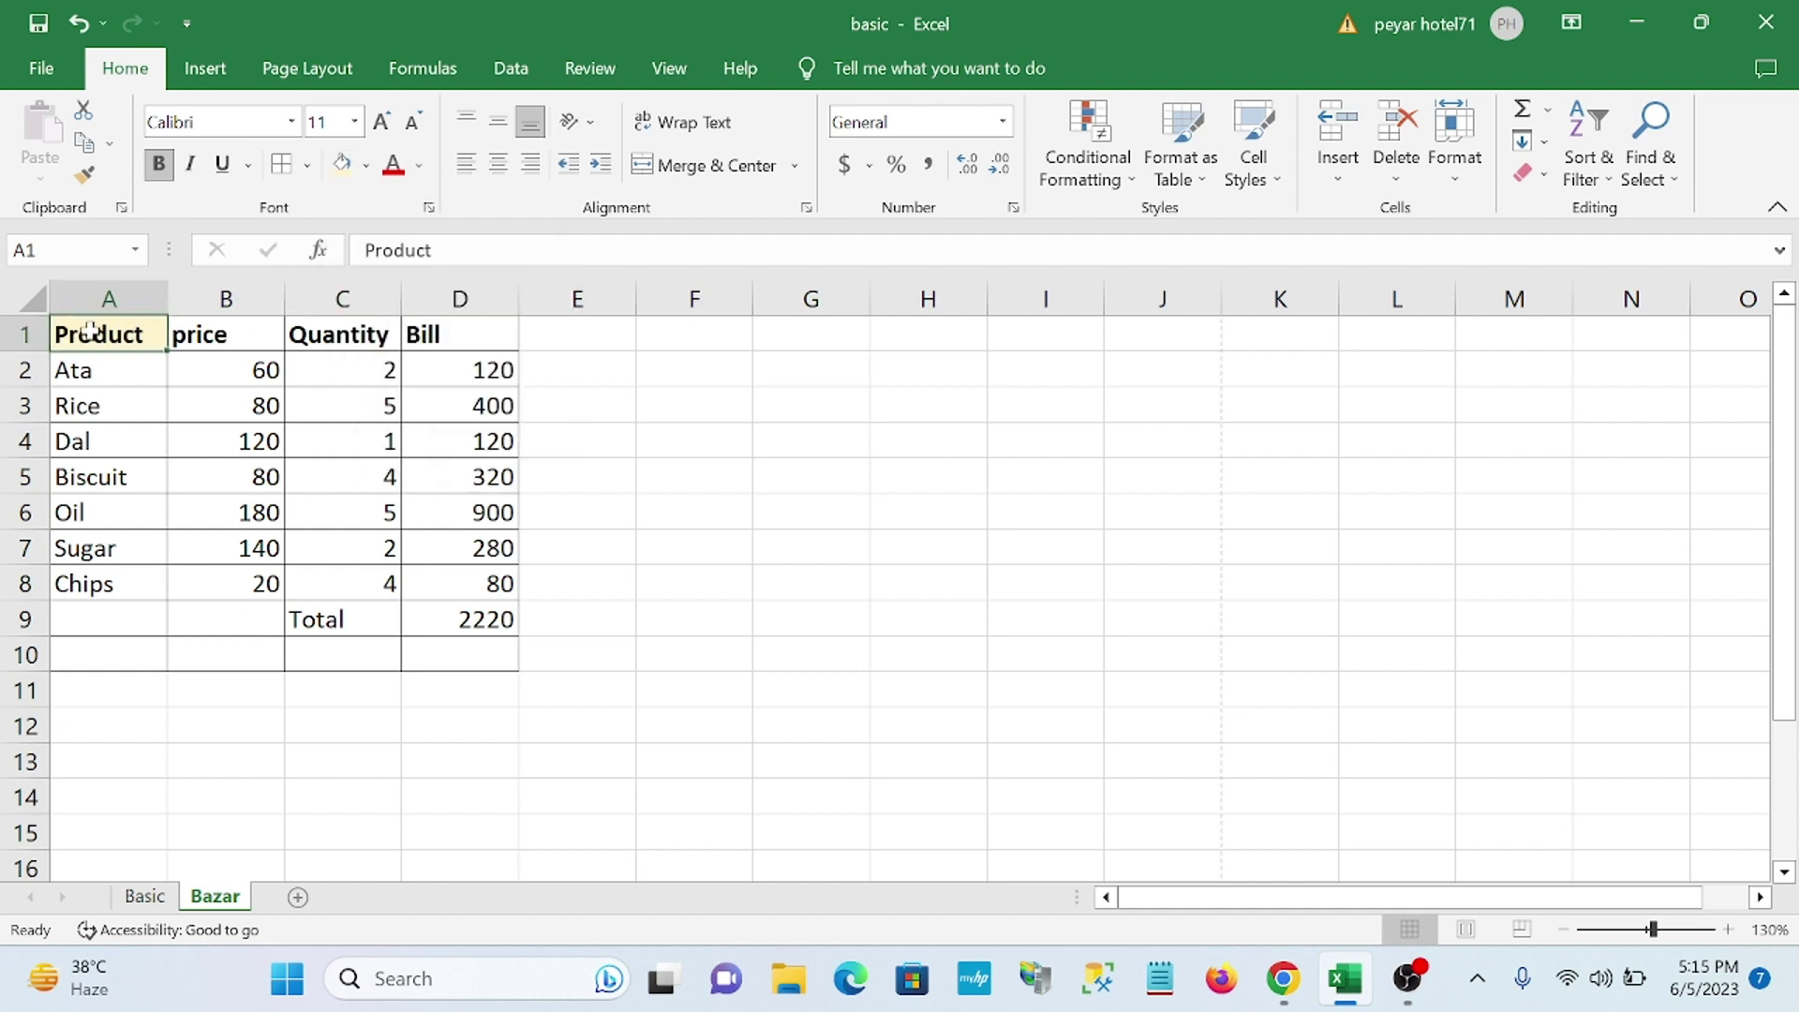
- Try to extend the Product header's fill color across B1 to D1 with AutoFill, and undo the overwritten headers
{"action": "left_click_drag", "start_coordinate": [497, 339], "coordinate": [133, 341]}
{"action": "left_click", "coordinate": [133, 341]}
{"action": "left_click_drag", "start_coordinate": [163, 338], "coordinate": [459, 356]}
{"action": "left_click", "coordinate": [140, 337]}
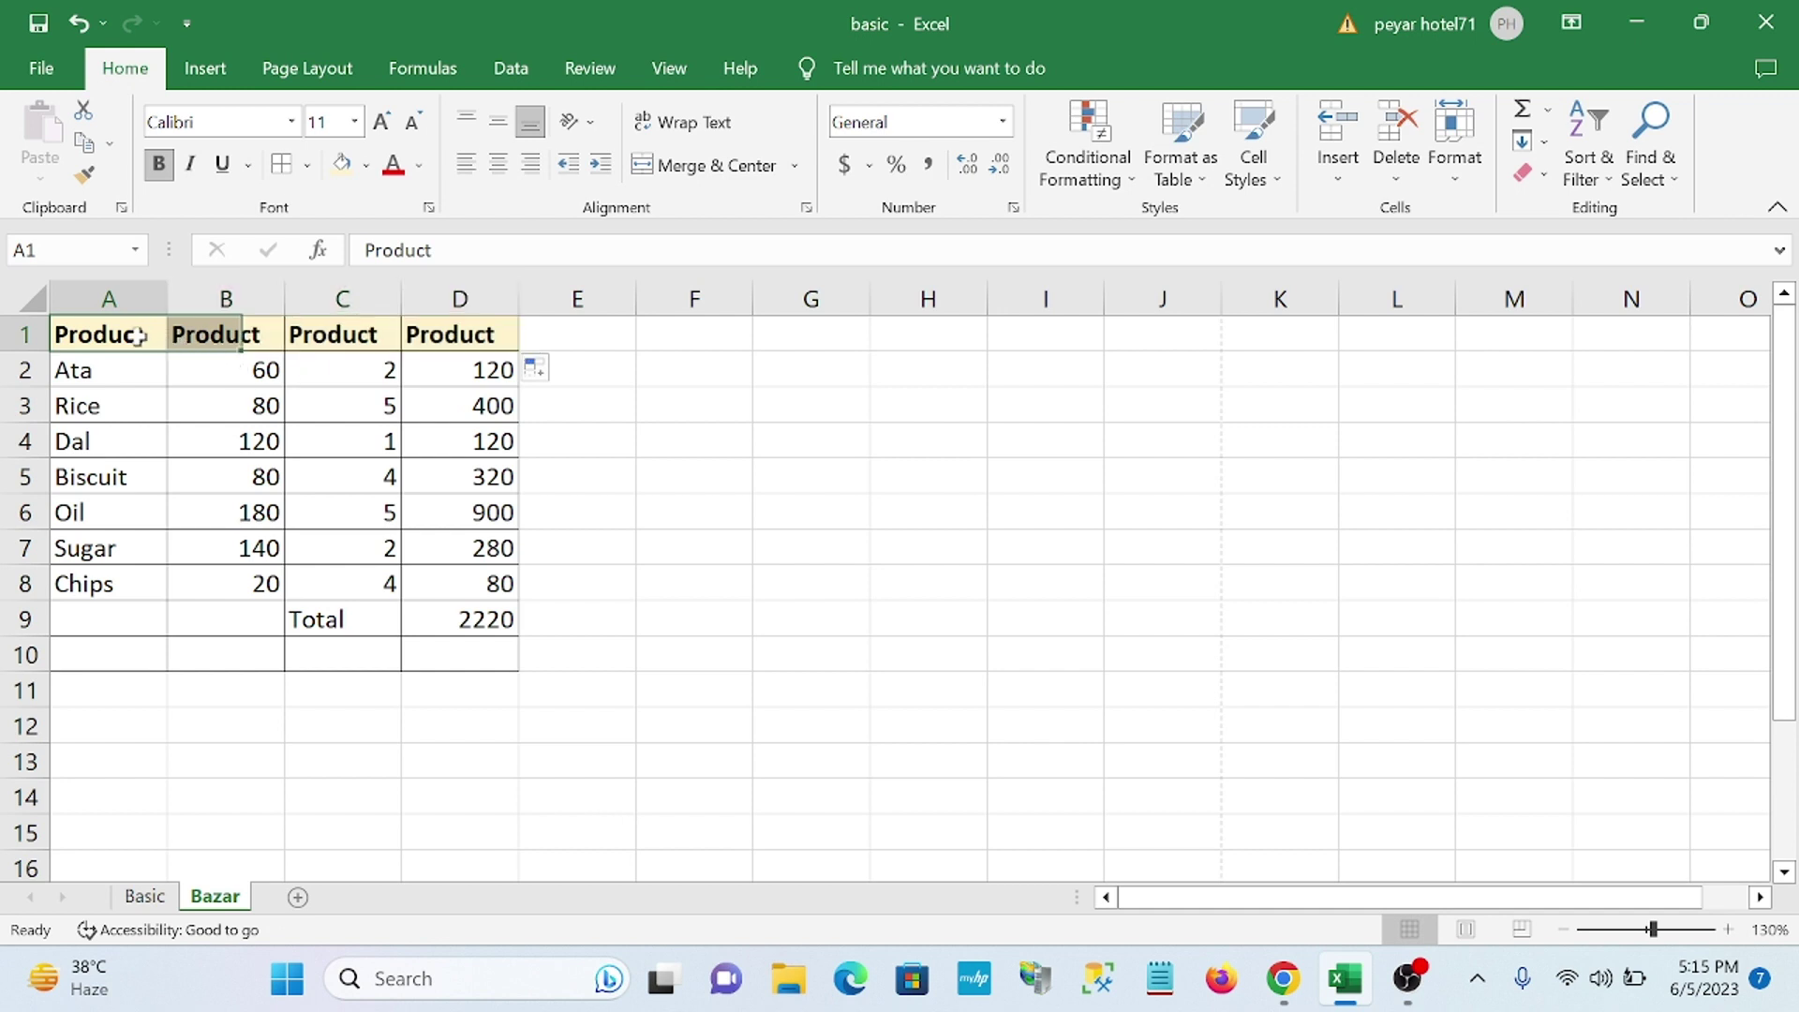
{"action": "left_click", "coordinate": [565, 343]}
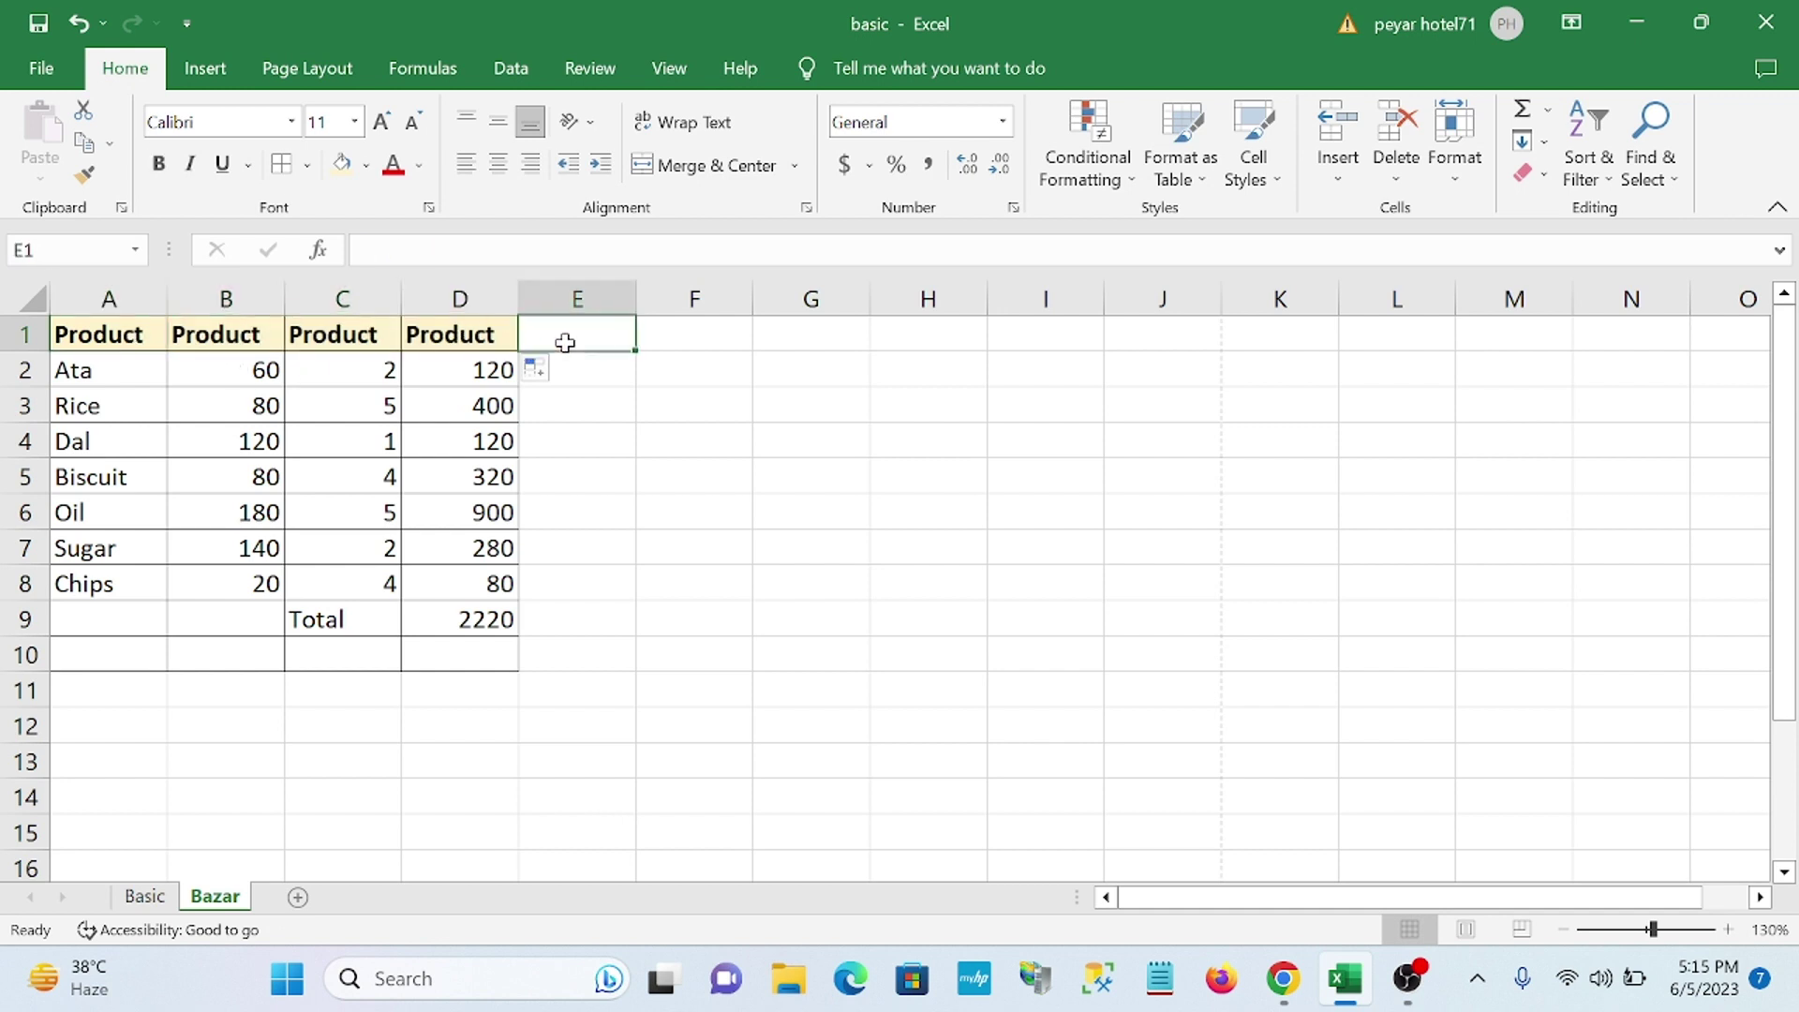
{"action": "left_click", "coordinate": [358, 361]}
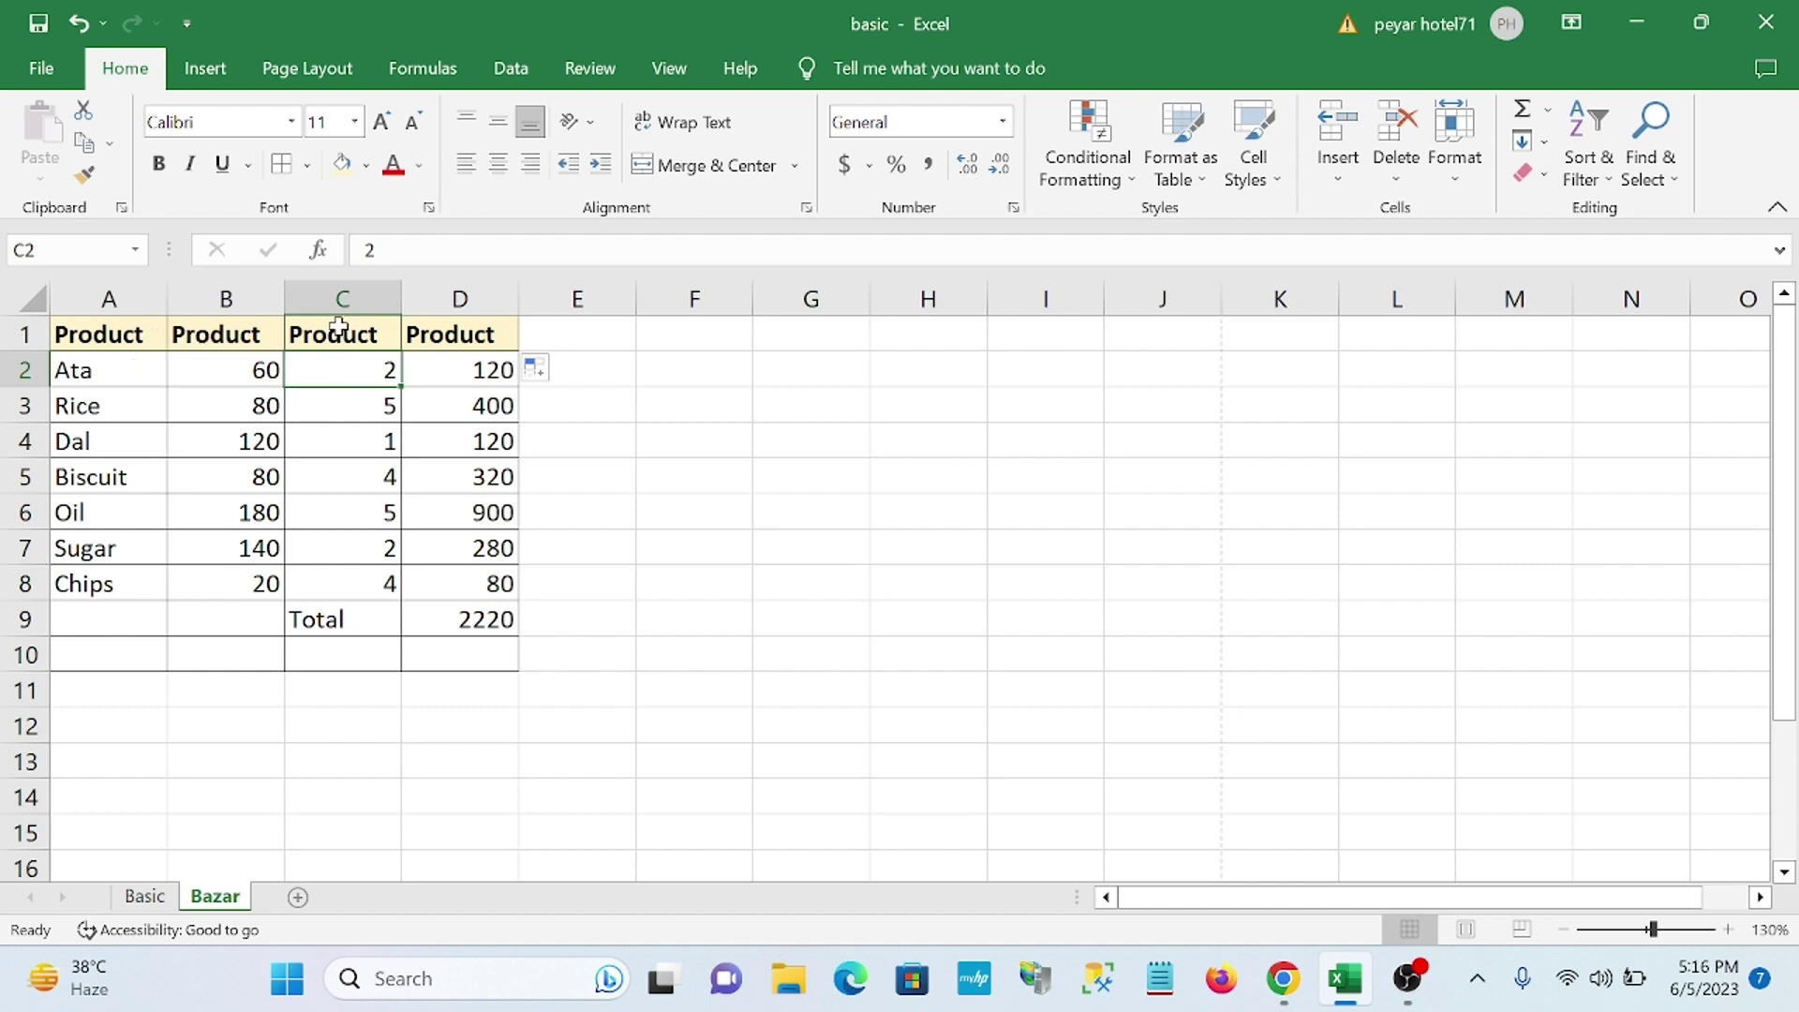
{"action": "key", "text": "ctrl+z"}
- Apply the same light gold fill to the price, Quantity and Bill header cells B1, C1 and D1
{"action": "left_click", "coordinate": [230, 339]}
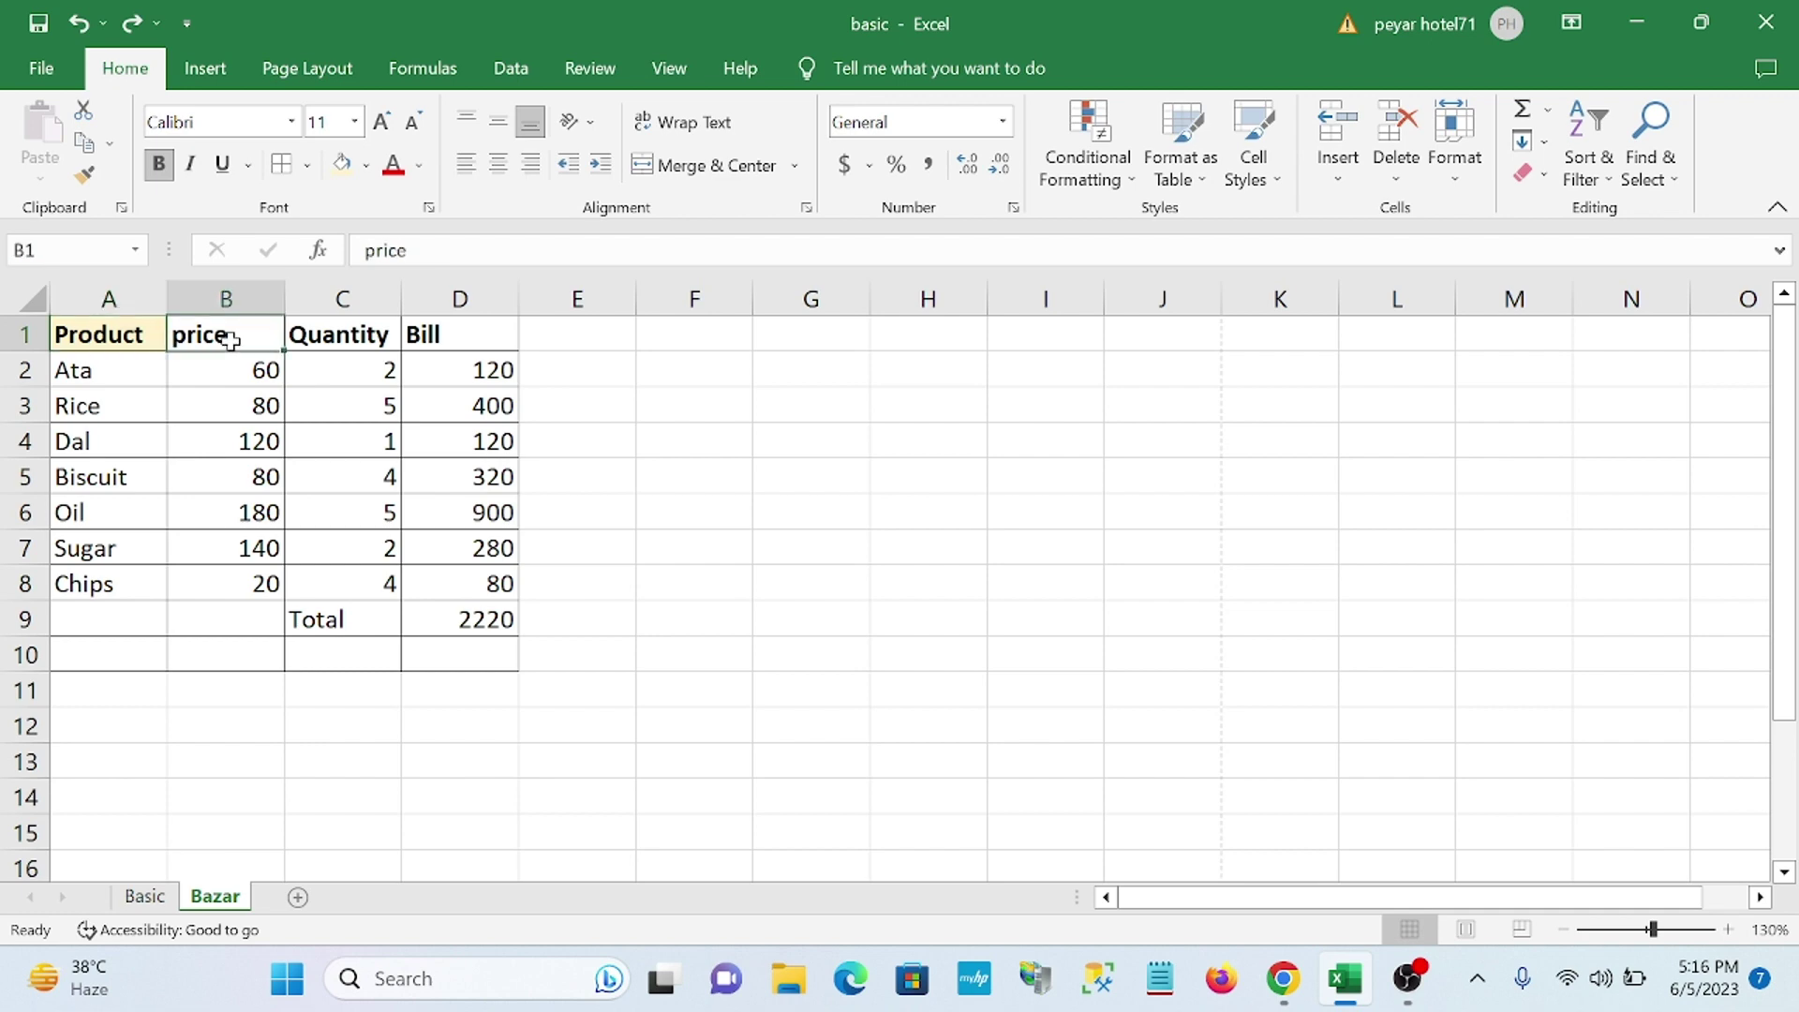
{"action": "left_click", "coordinate": [342, 165]}
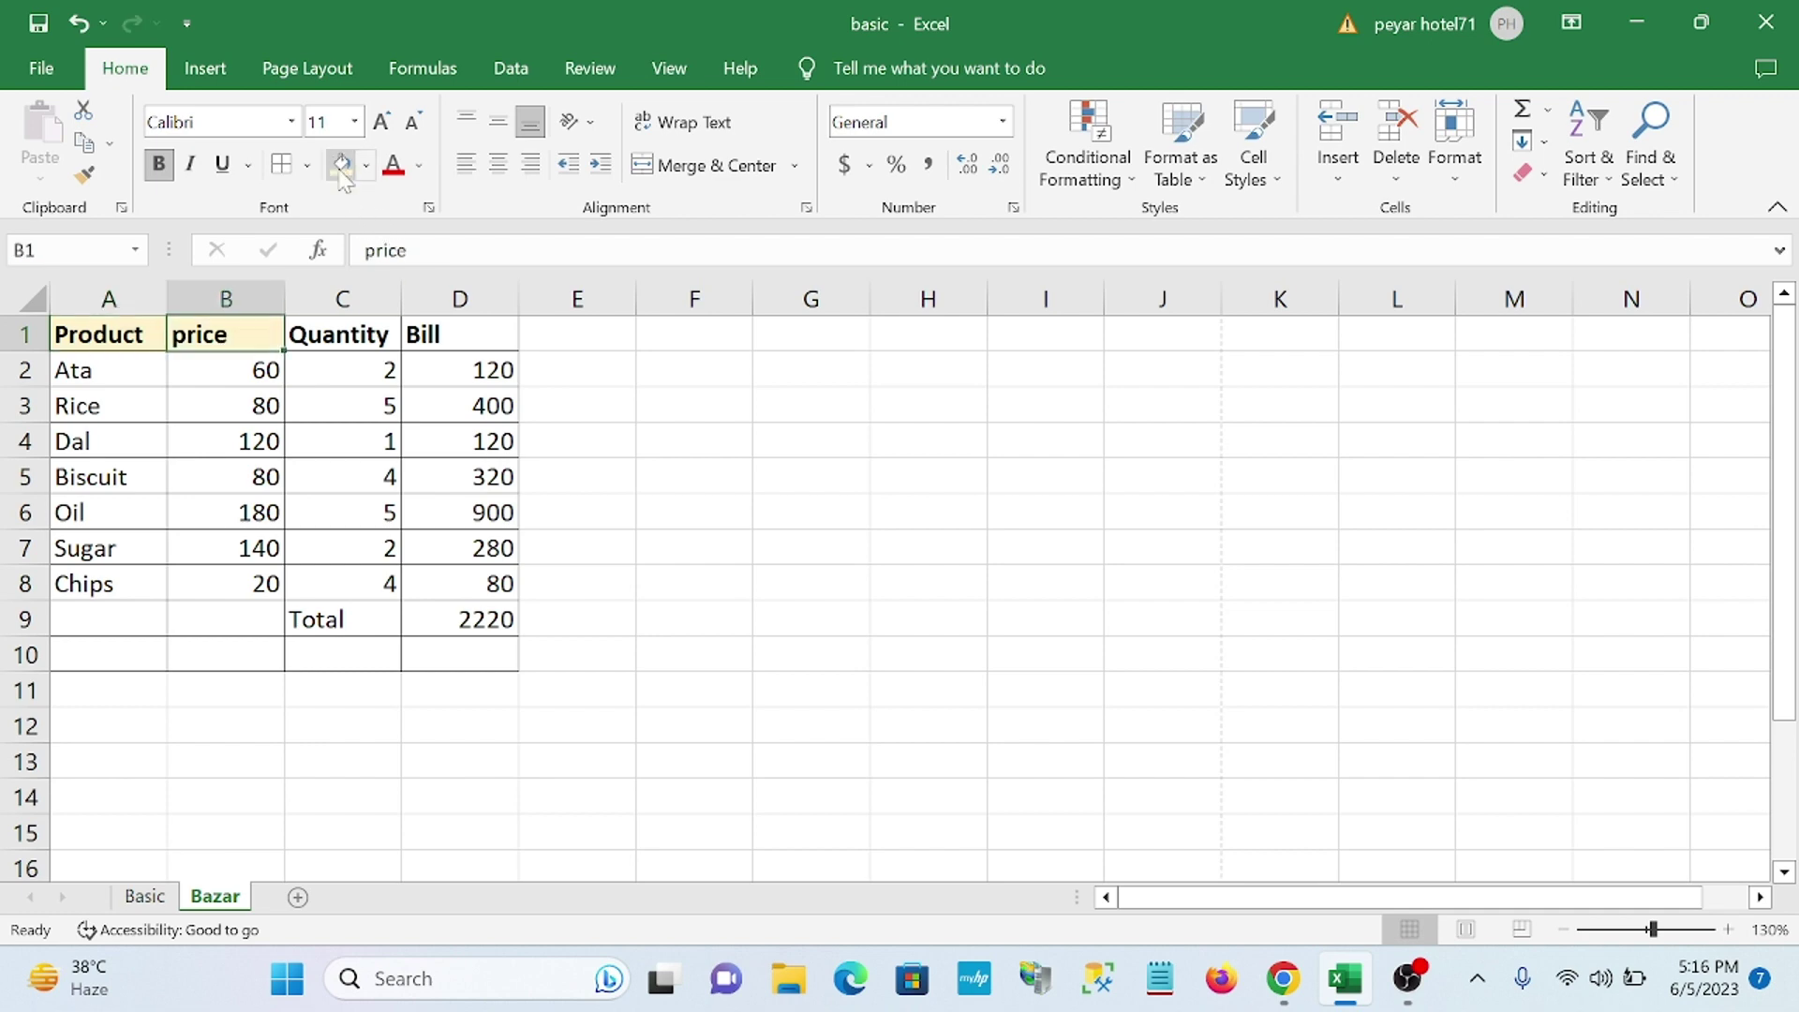
{"action": "left_click", "coordinate": [362, 332]}
{"action": "left_click", "coordinate": [342, 164]}
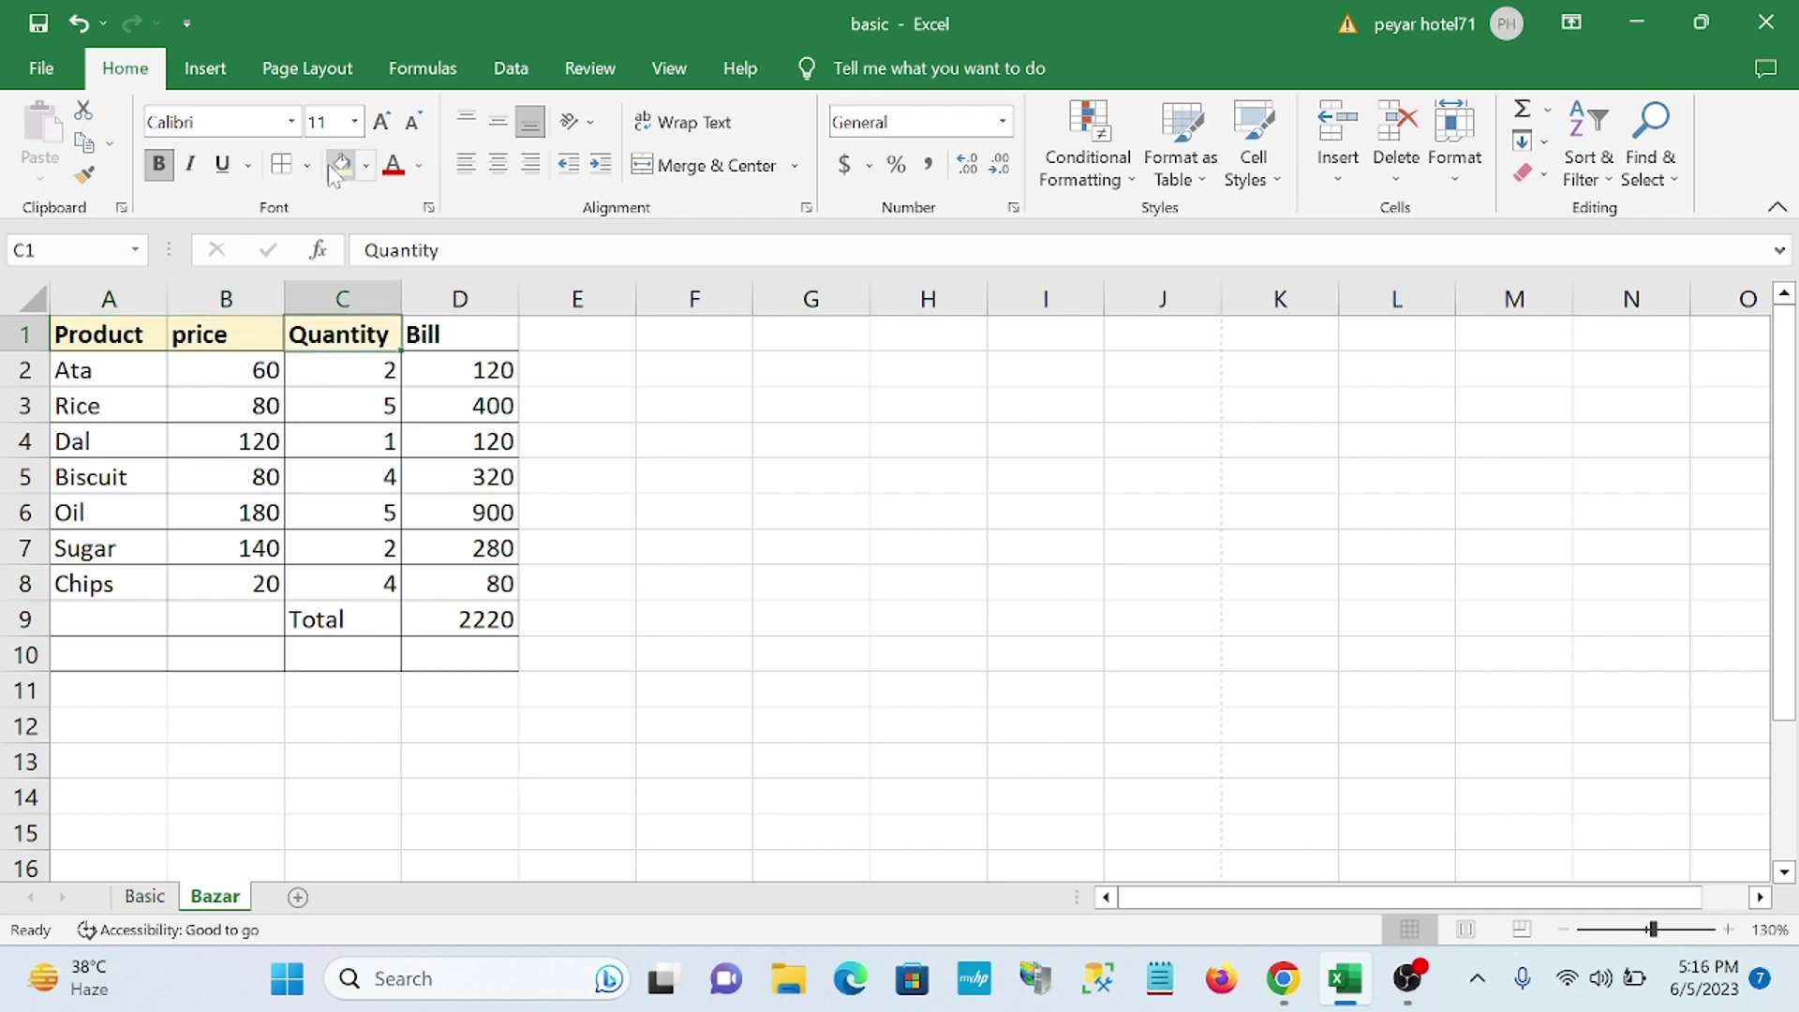
{"action": "left_click", "coordinate": [468, 353]}
{"action": "left_click", "coordinate": [474, 342]}
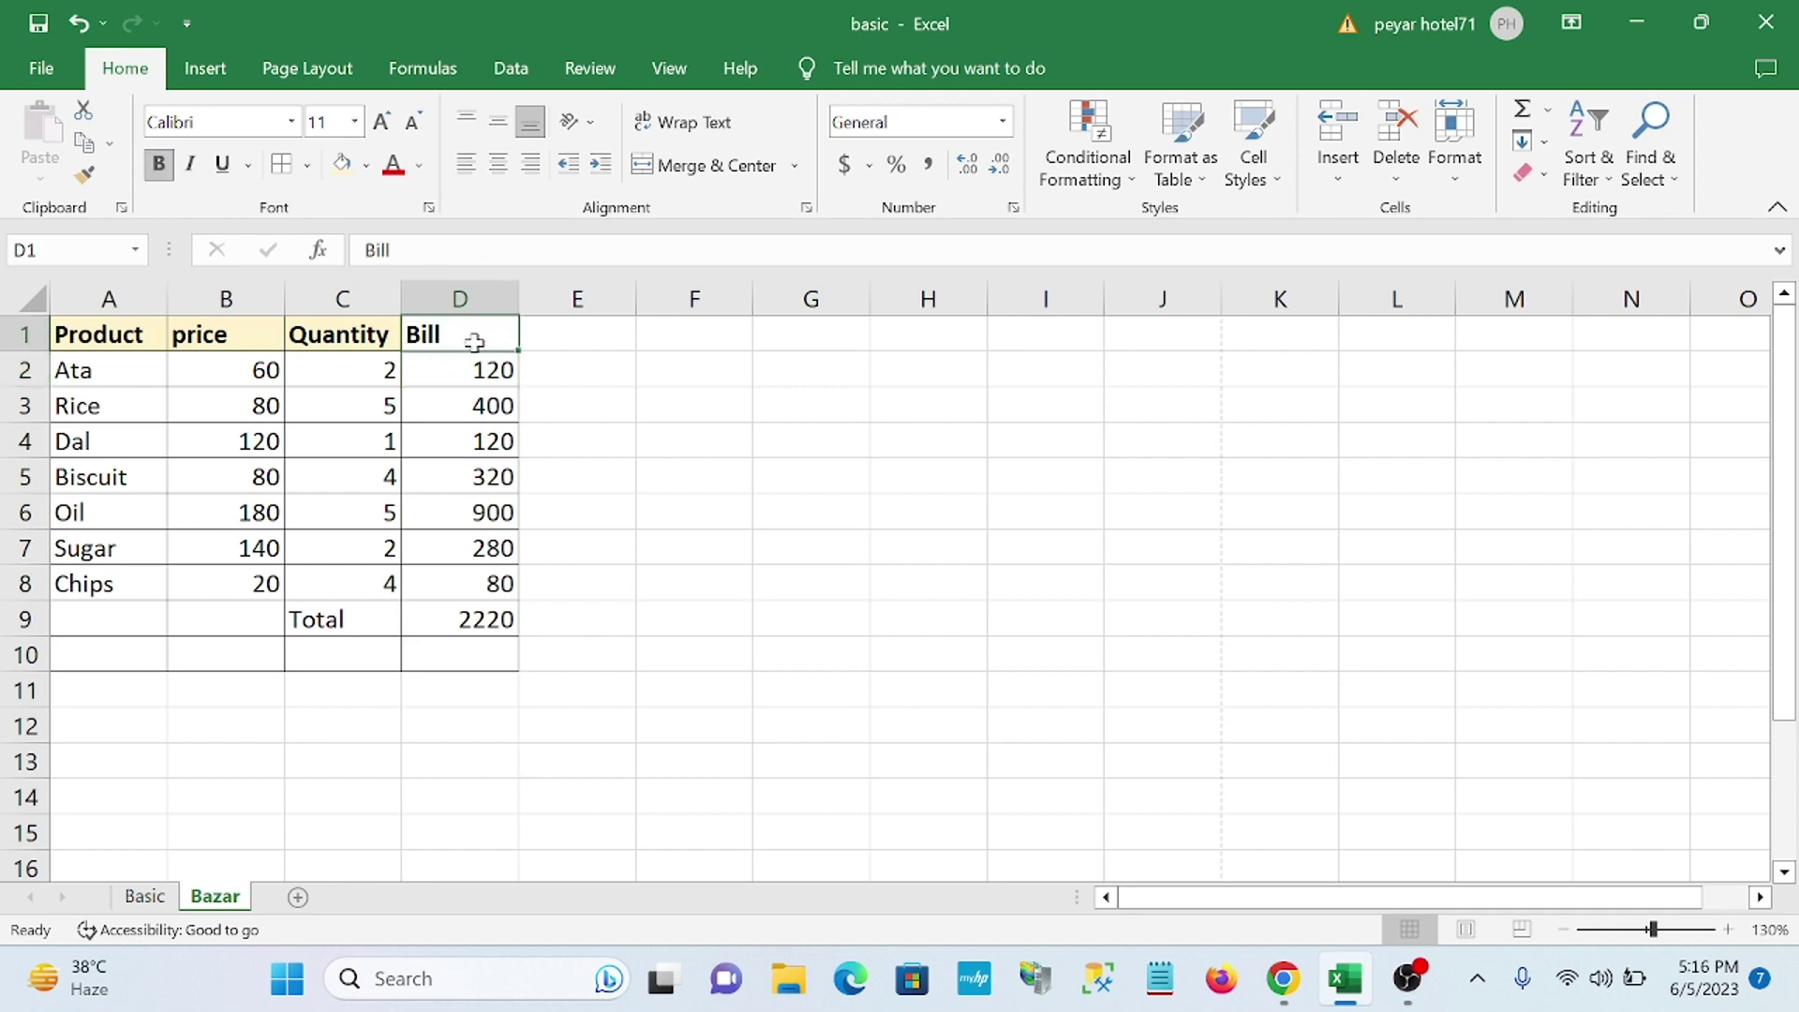
{"action": "left_click", "coordinate": [341, 165]}
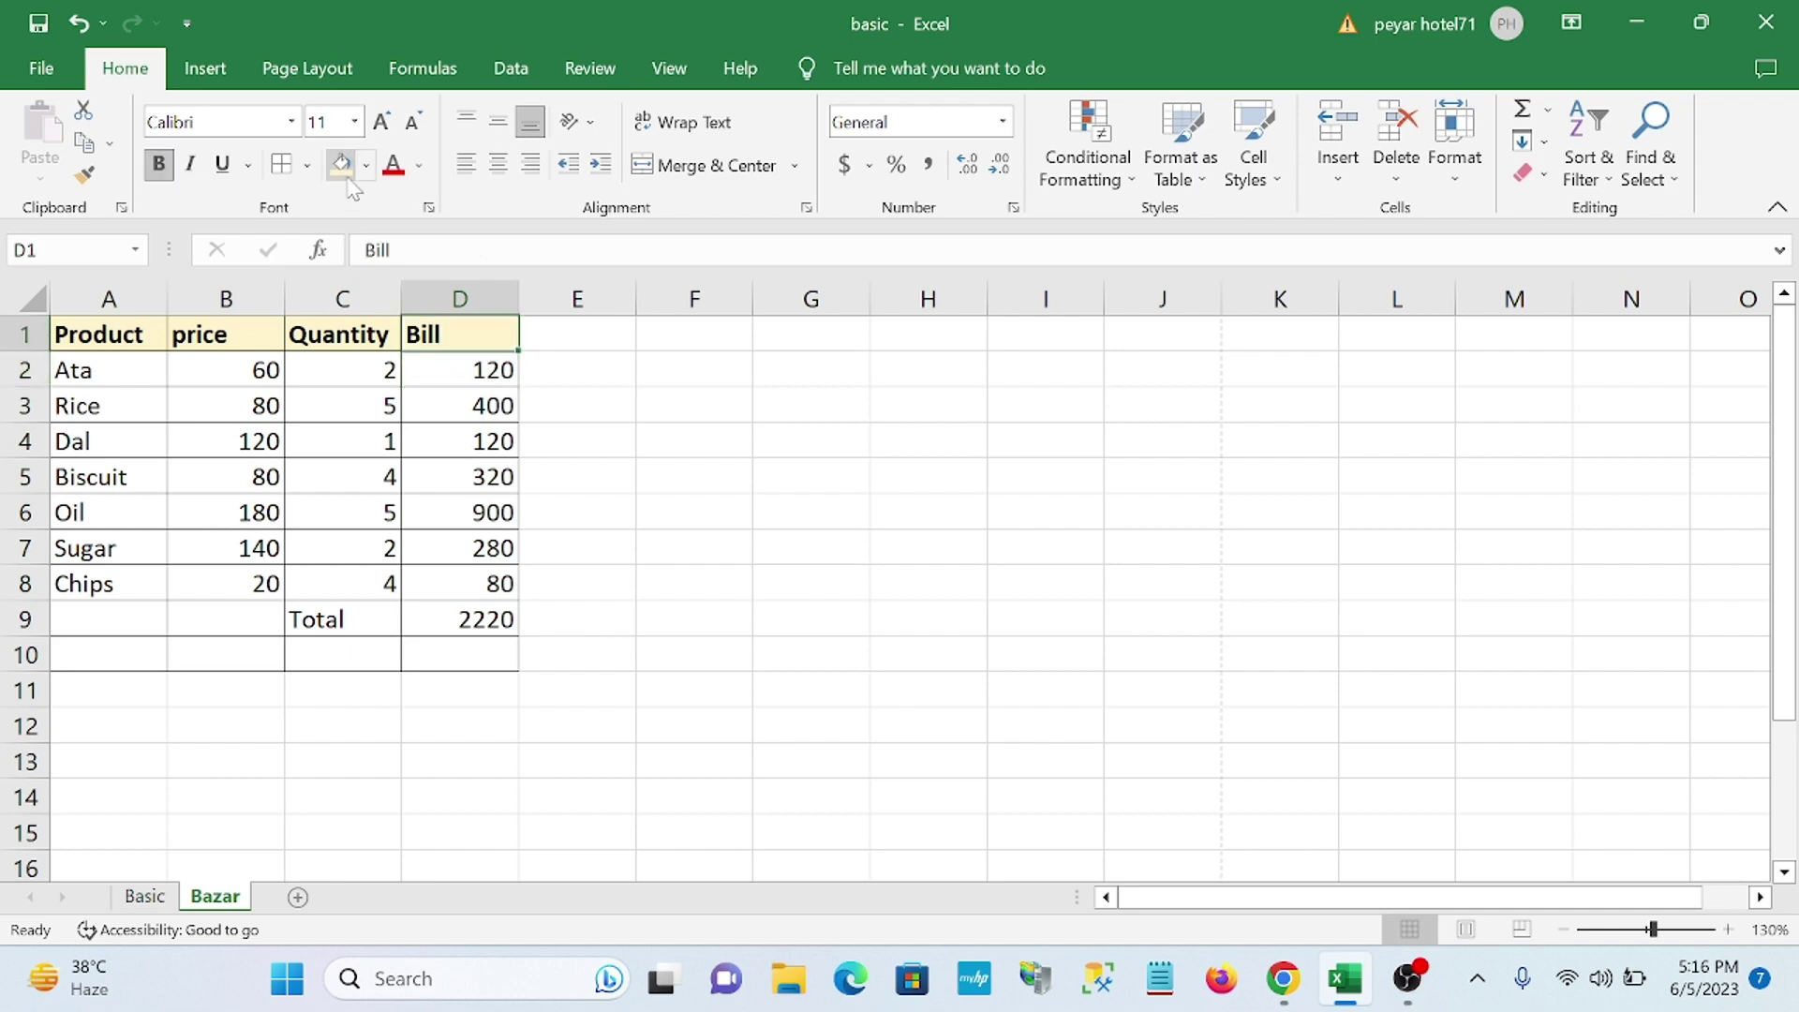
{"action": "left_click", "coordinate": [453, 616]}
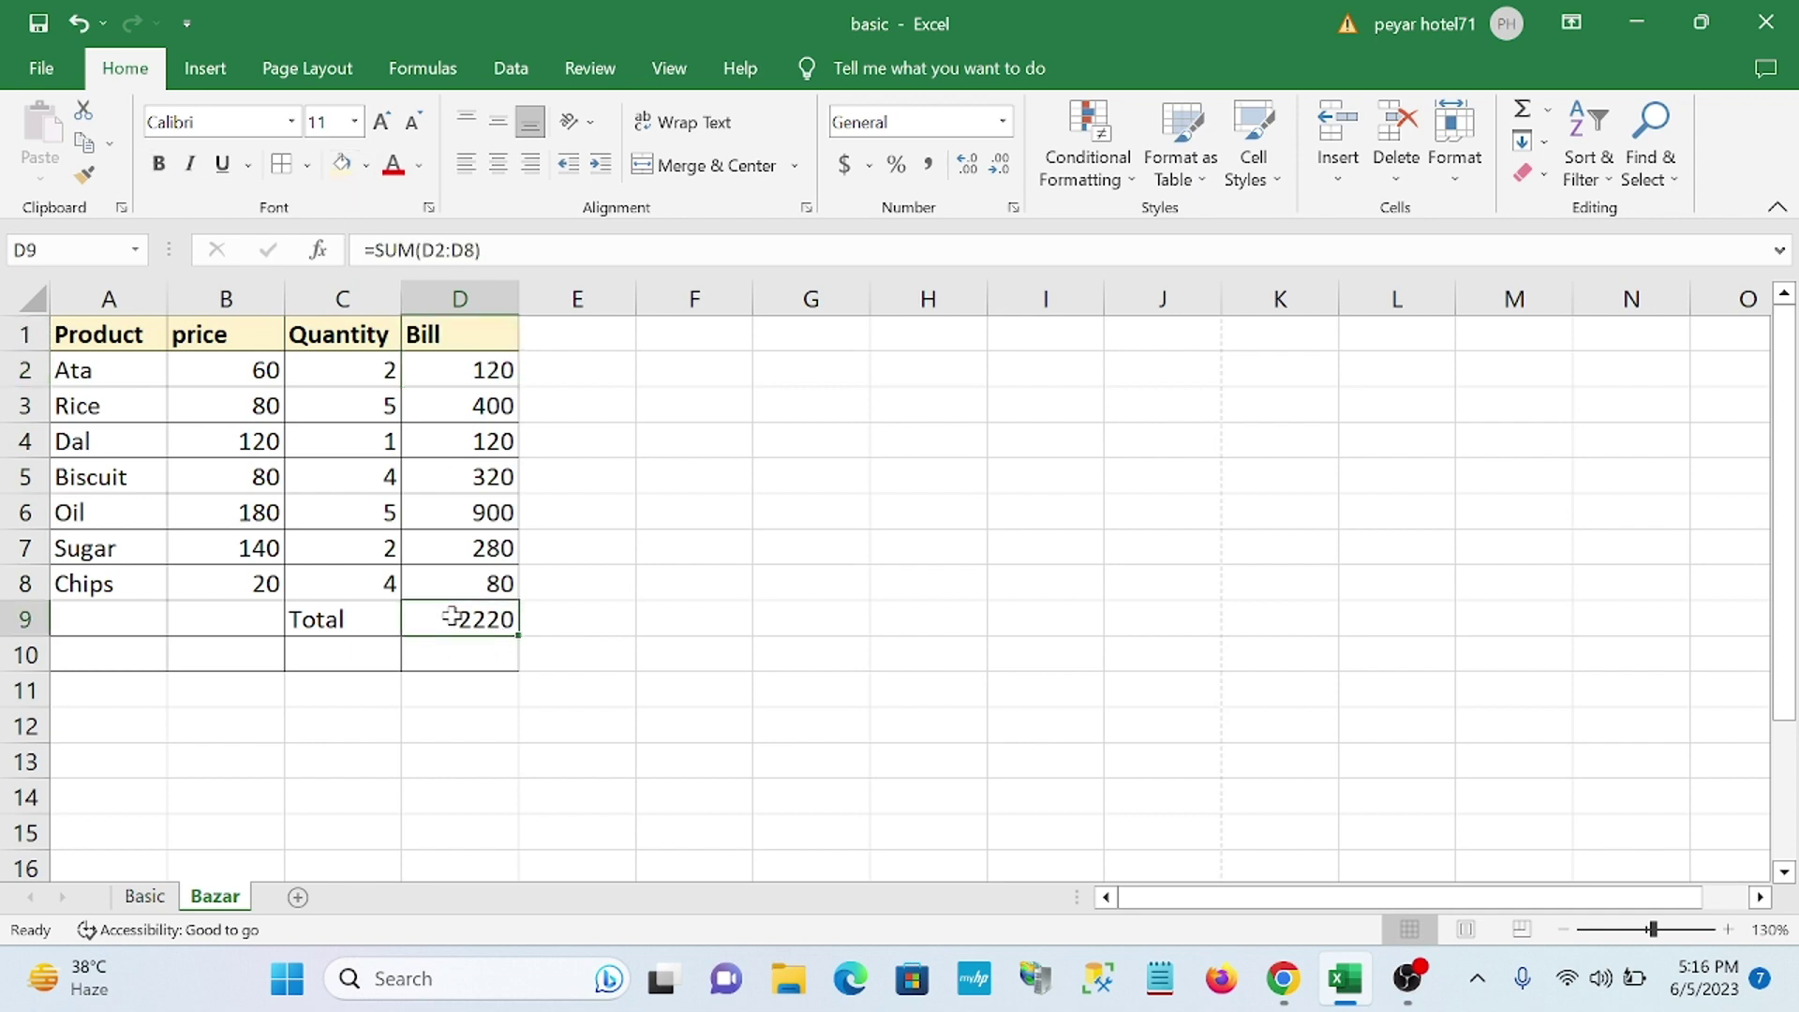
- Try a standard red fill on the total amount in cell D9
{"action": "left_click", "coordinate": [366, 165]}
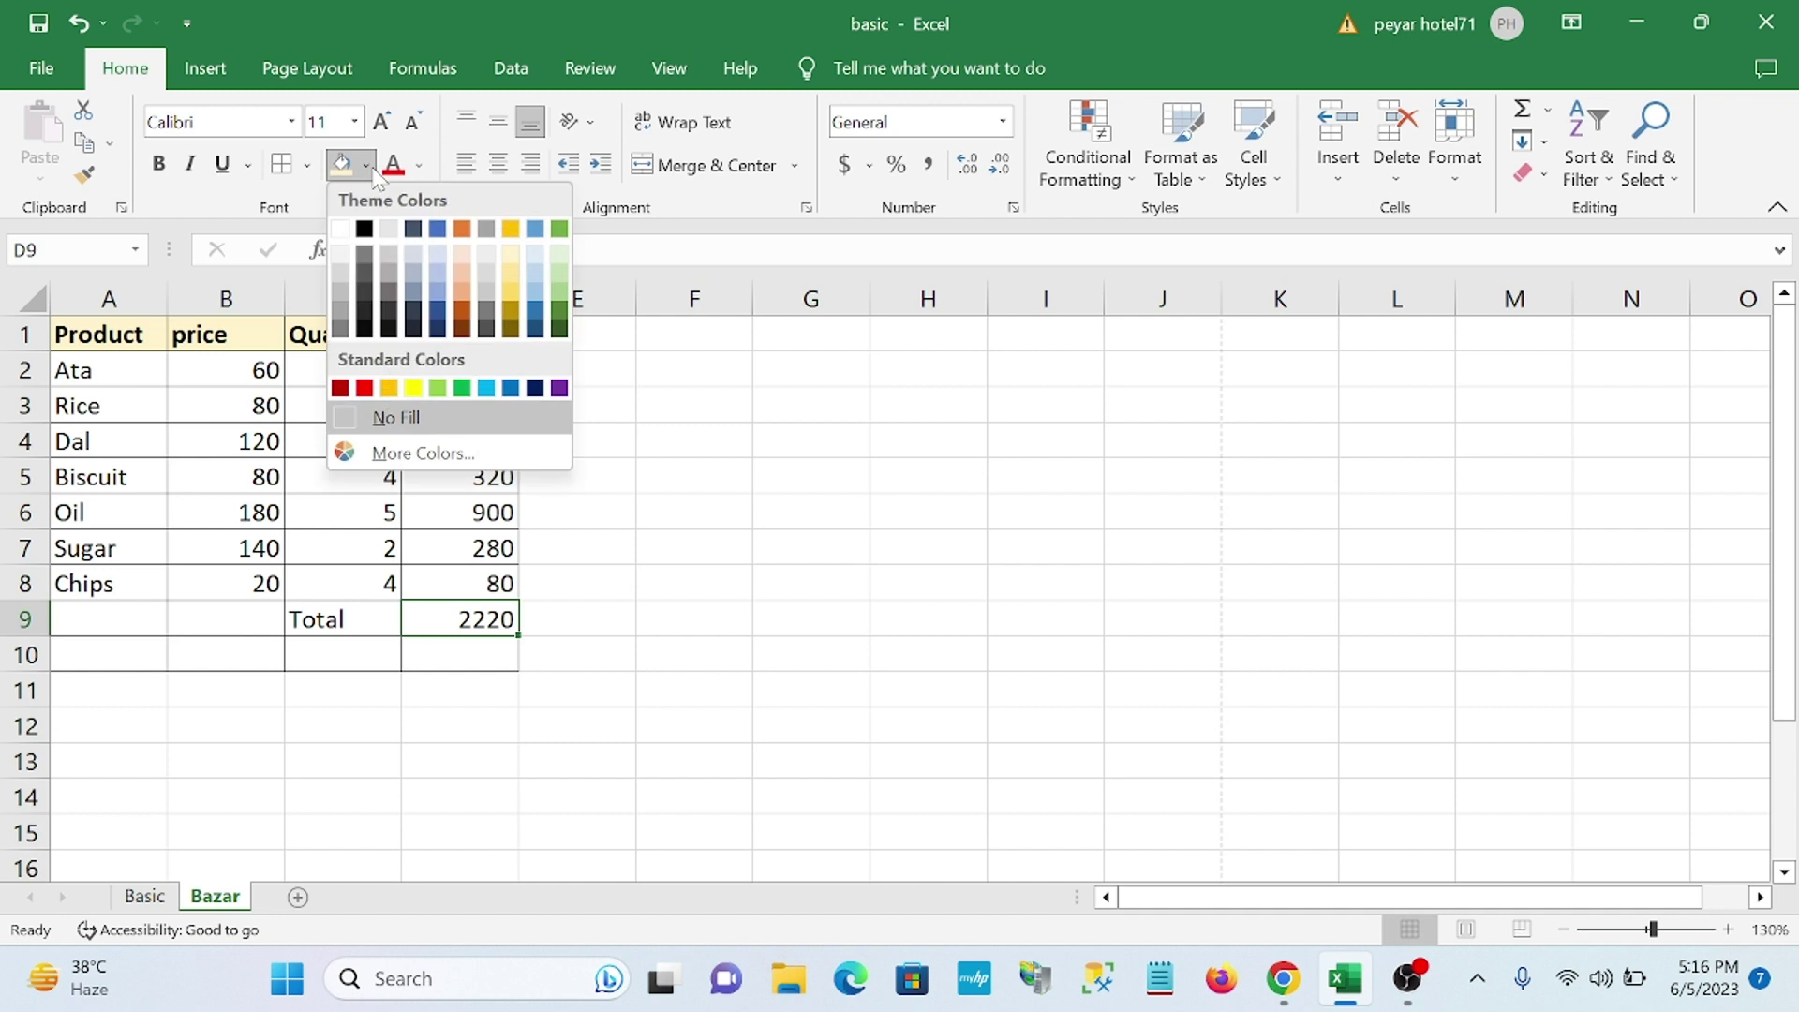
{"action": "left_click", "coordinate": [364, 388]}
{"action": "left_click", "coordinate": [672, 604]}
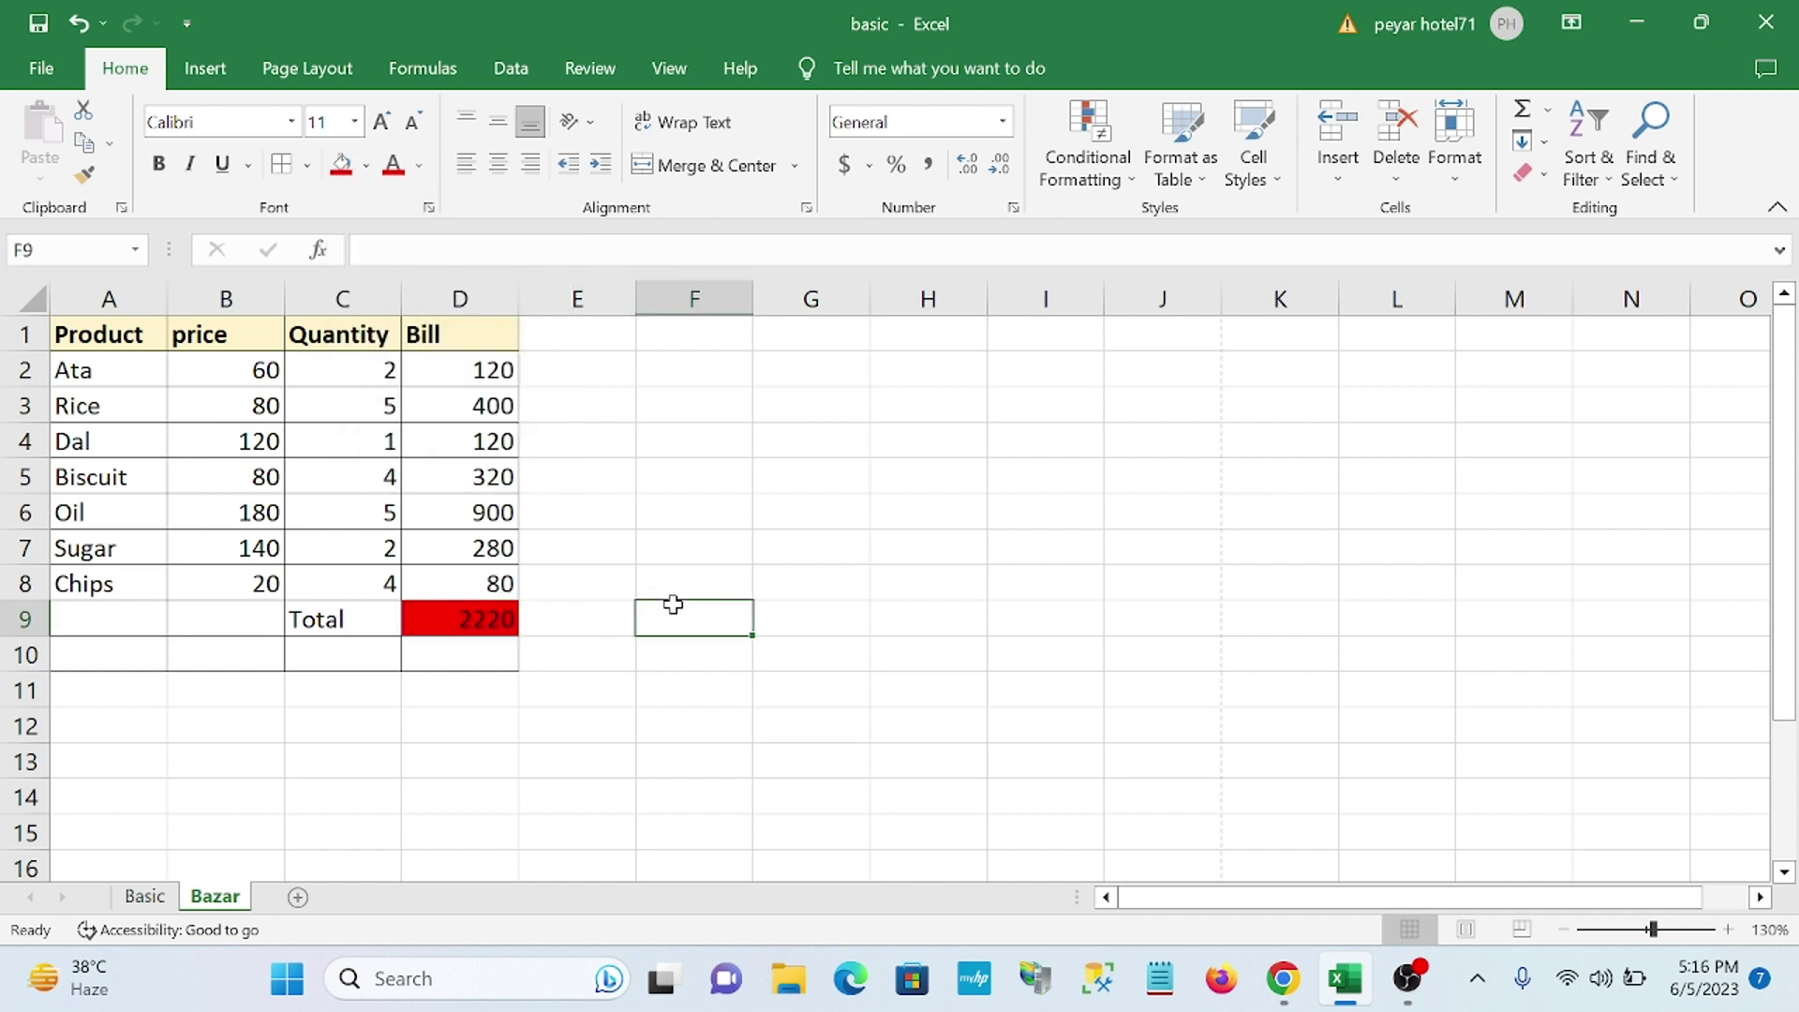
- Fill the total amount in cell D9 with the full-strength blue theme color
{"action": "left_click", "coordinate": [481, 622]}
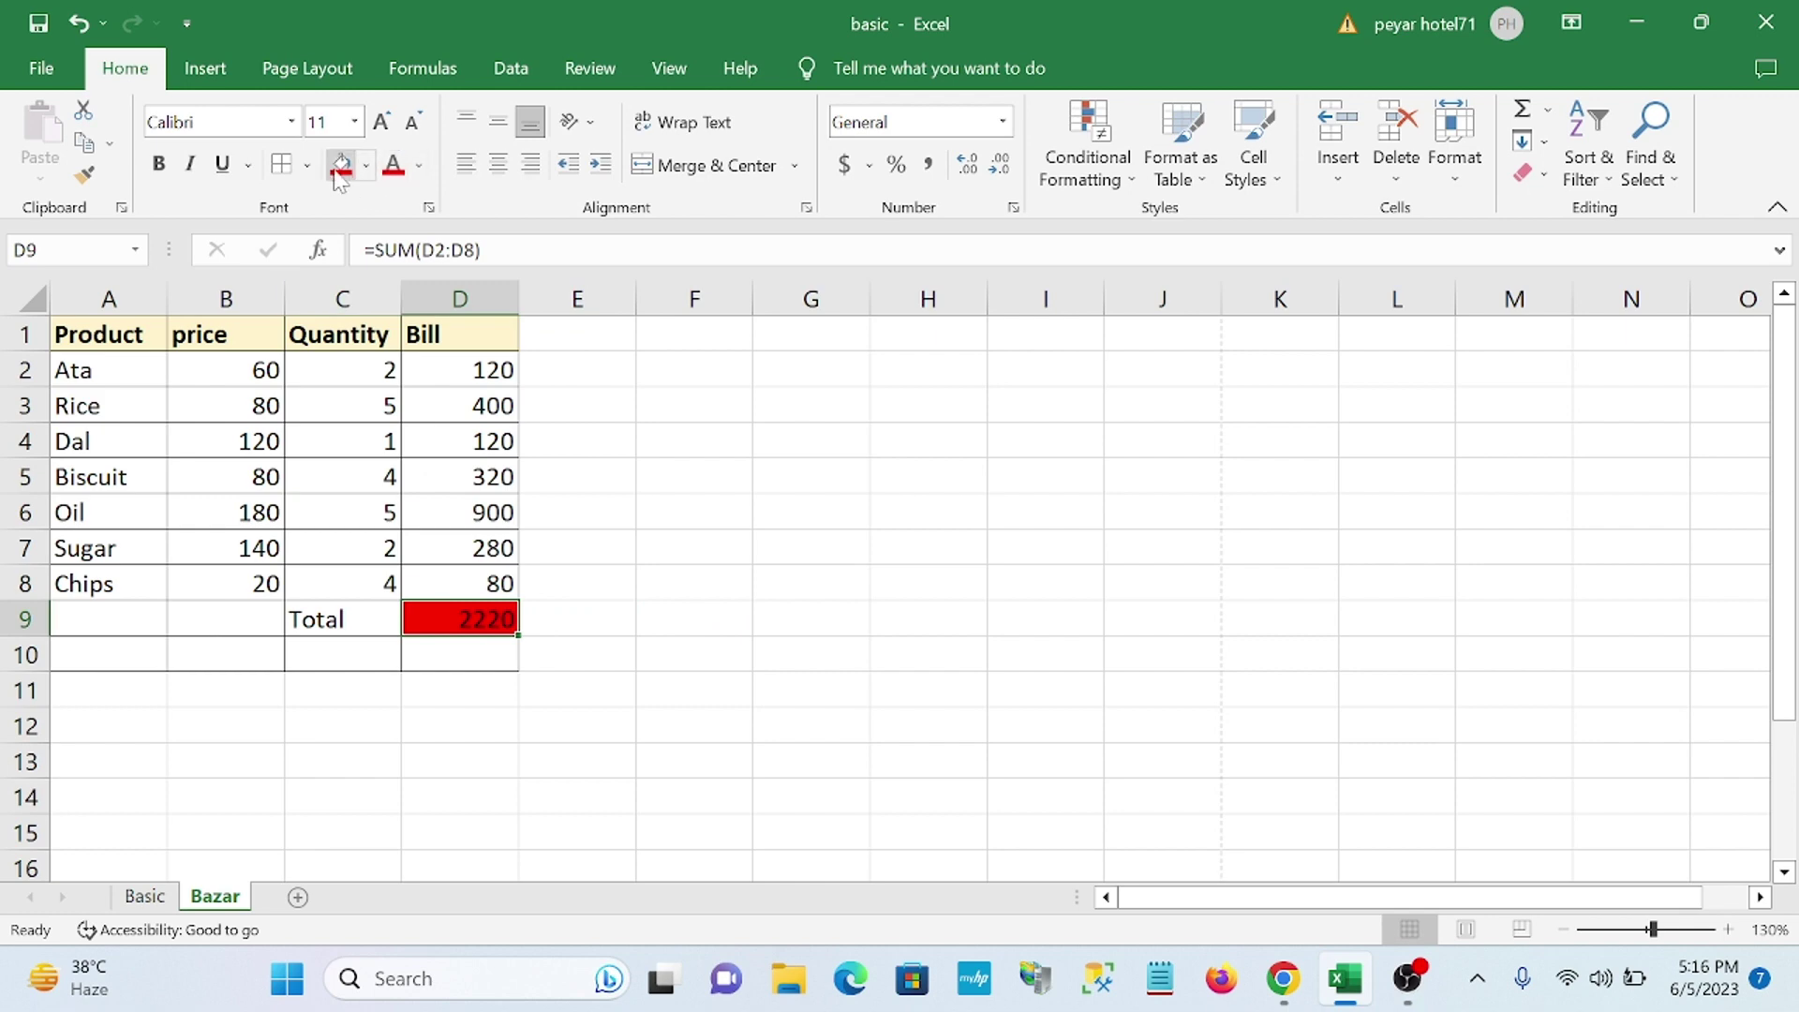
{"action": "left_click", "coordinate": [366, 169]}
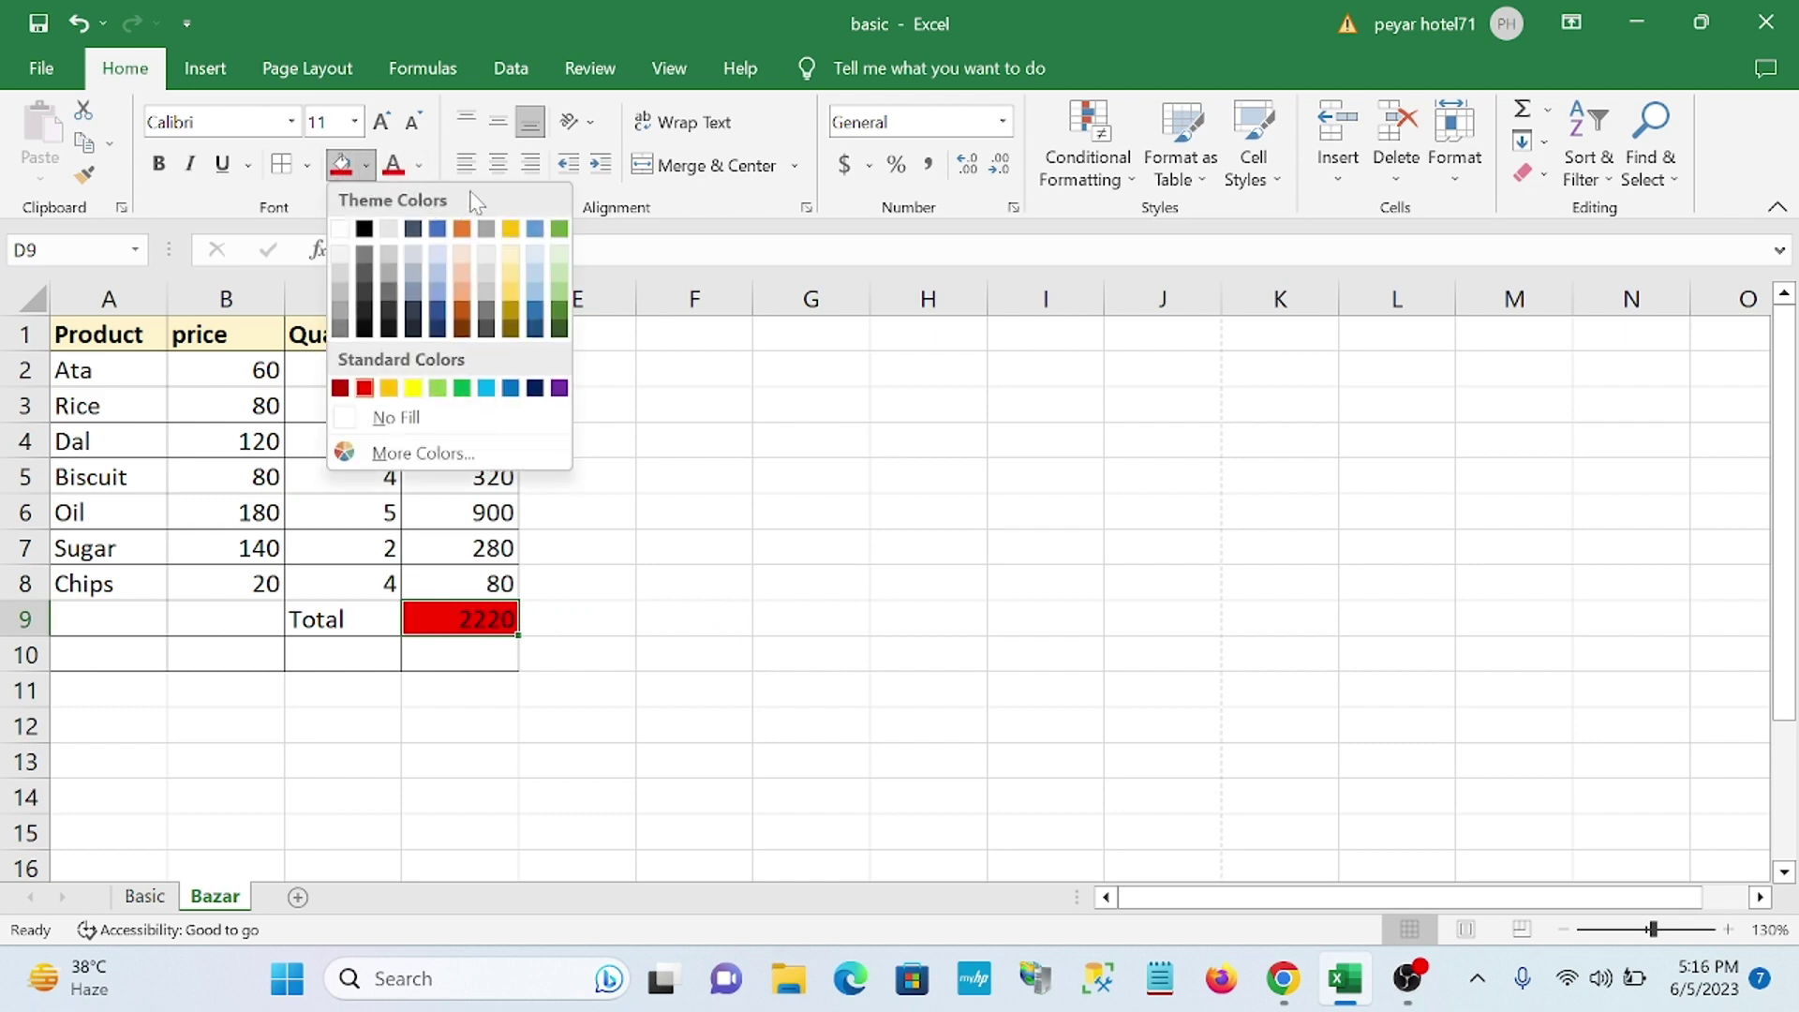
{"action": "left_click", "coordinate": [534, 228]}
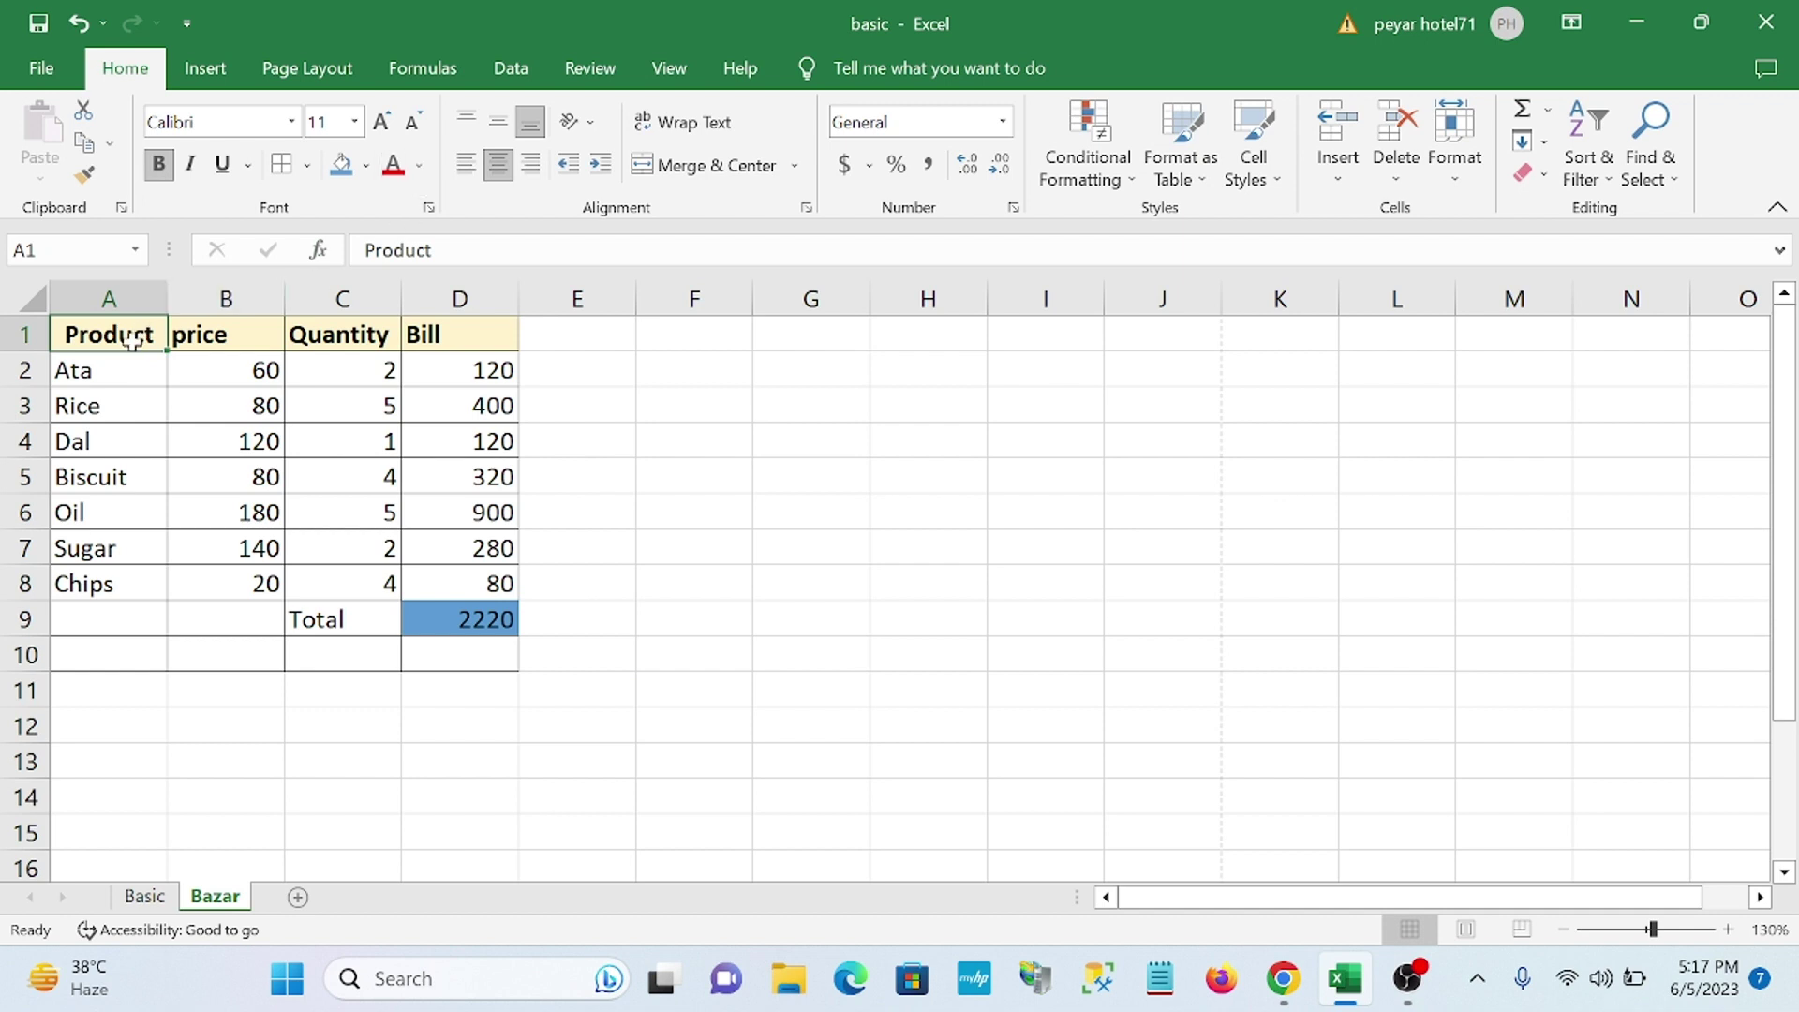
- Center the header cells Product, price, Quantity and Bill in A1 to D1 horizontally
{"action": "left_click", "coordinate": [501, 167]}
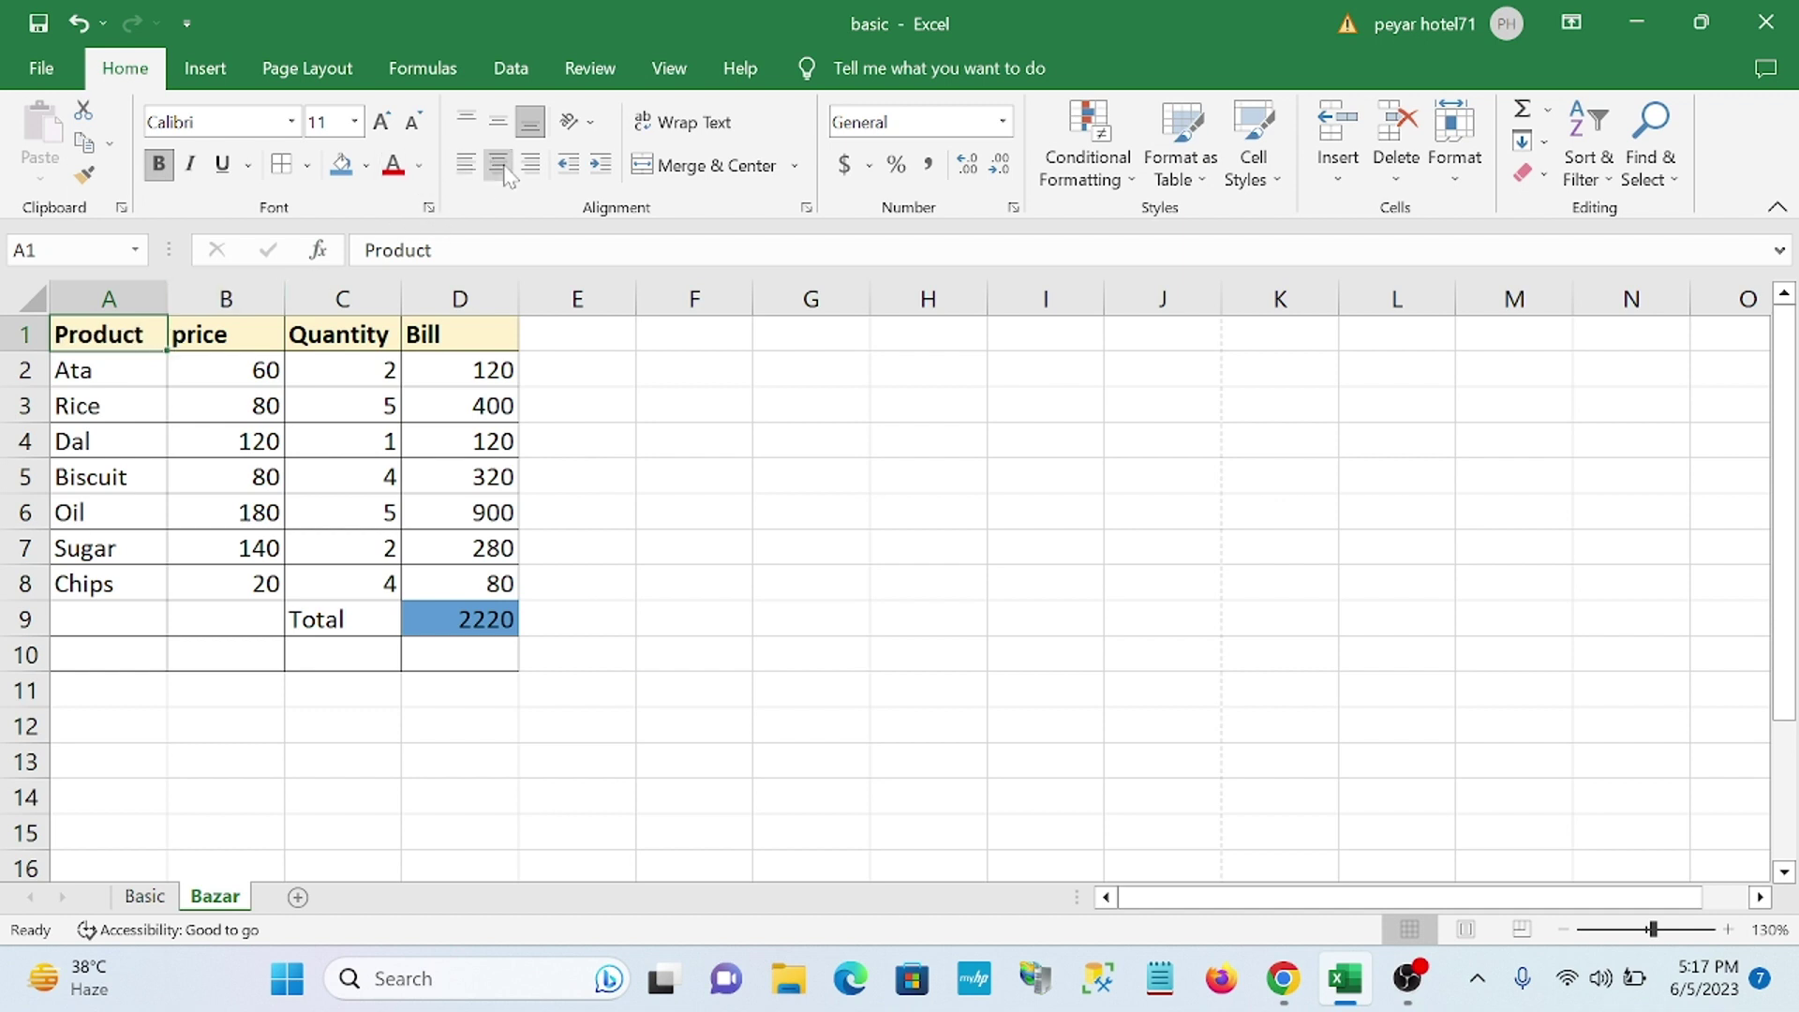
{"action": "left_click", "coordinate": [501, 167]}
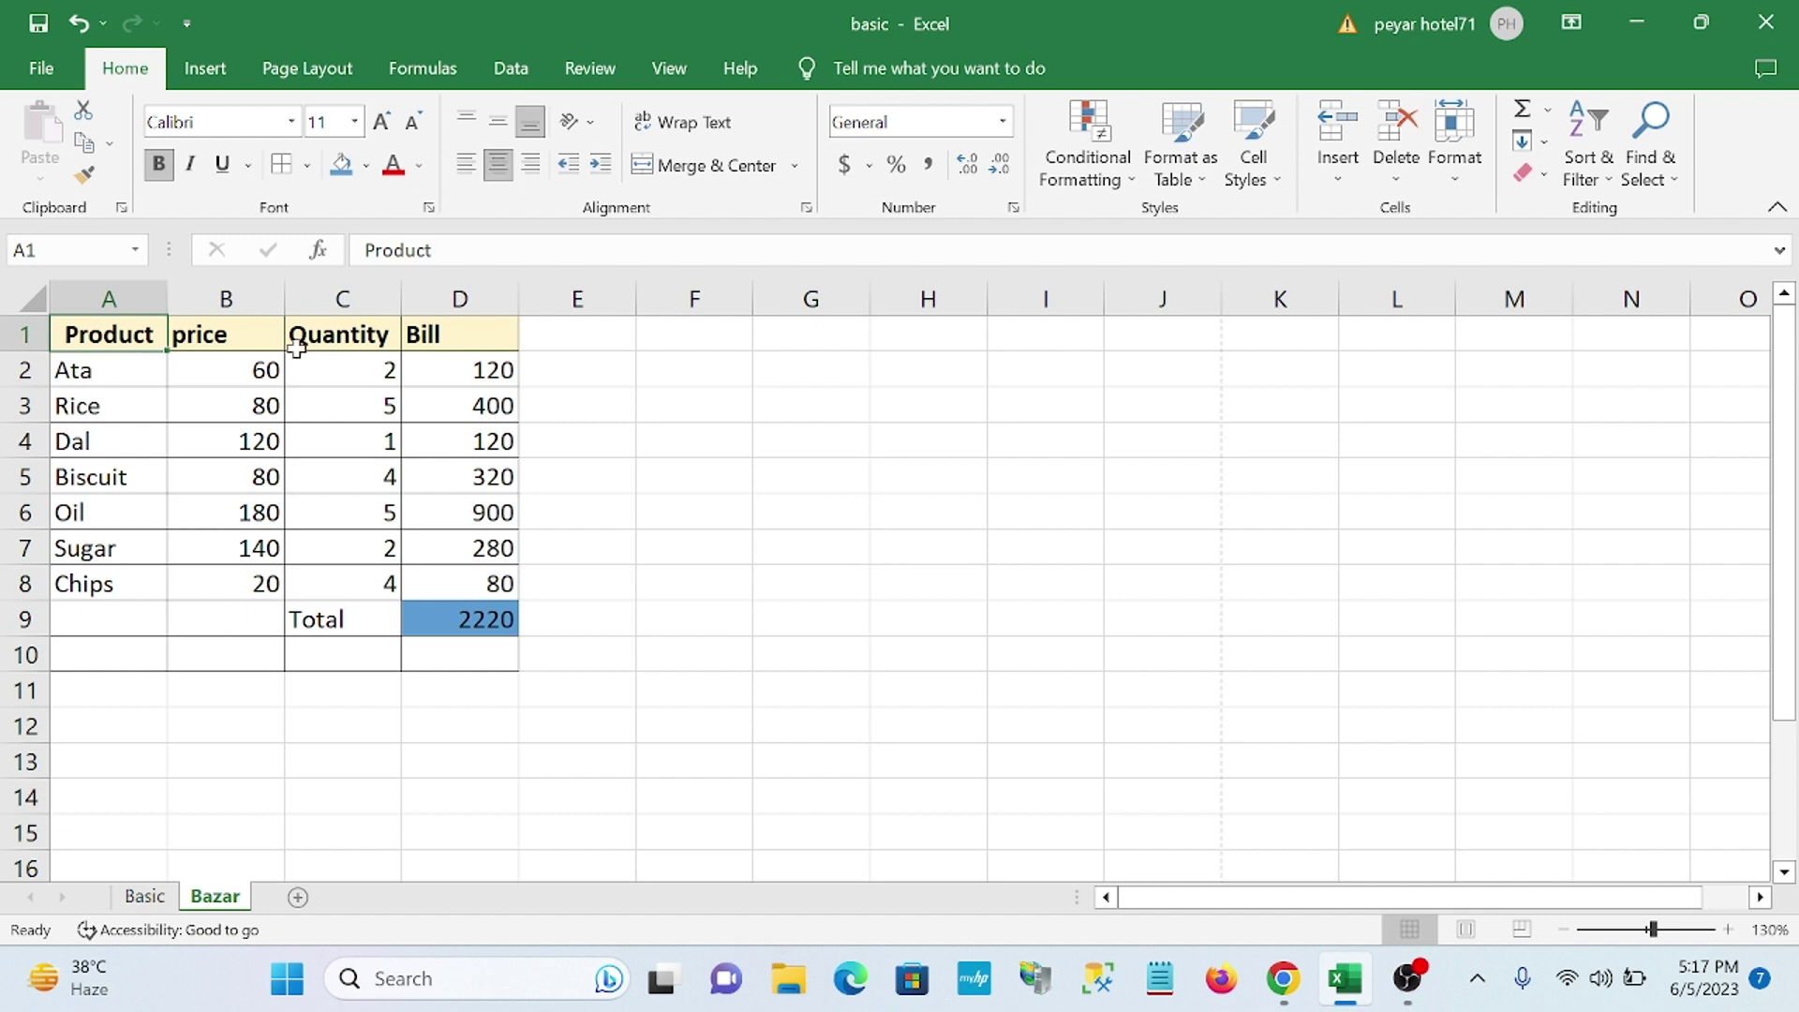
{"action": "left_click", "coordinate": [239, 339]}
{"action": "left_click", "coordinate": [497, 166]}
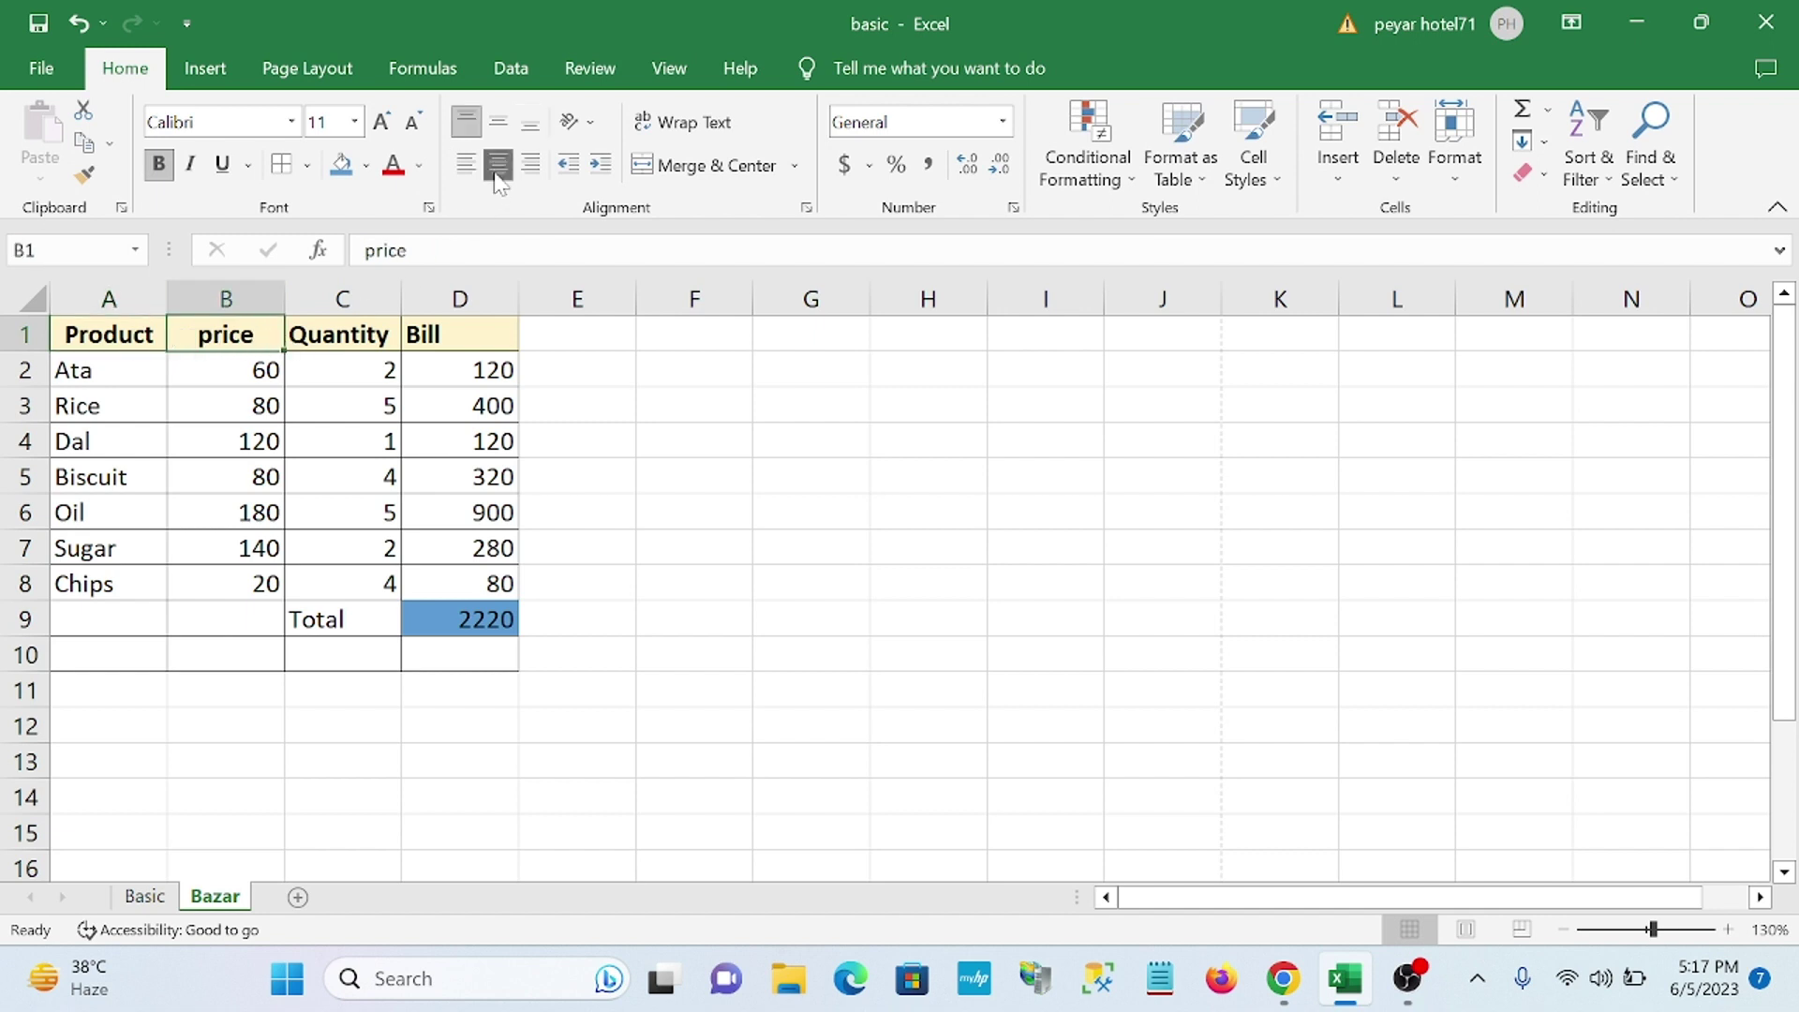
{"action": "left_click", "coordinate": [350, 332]}
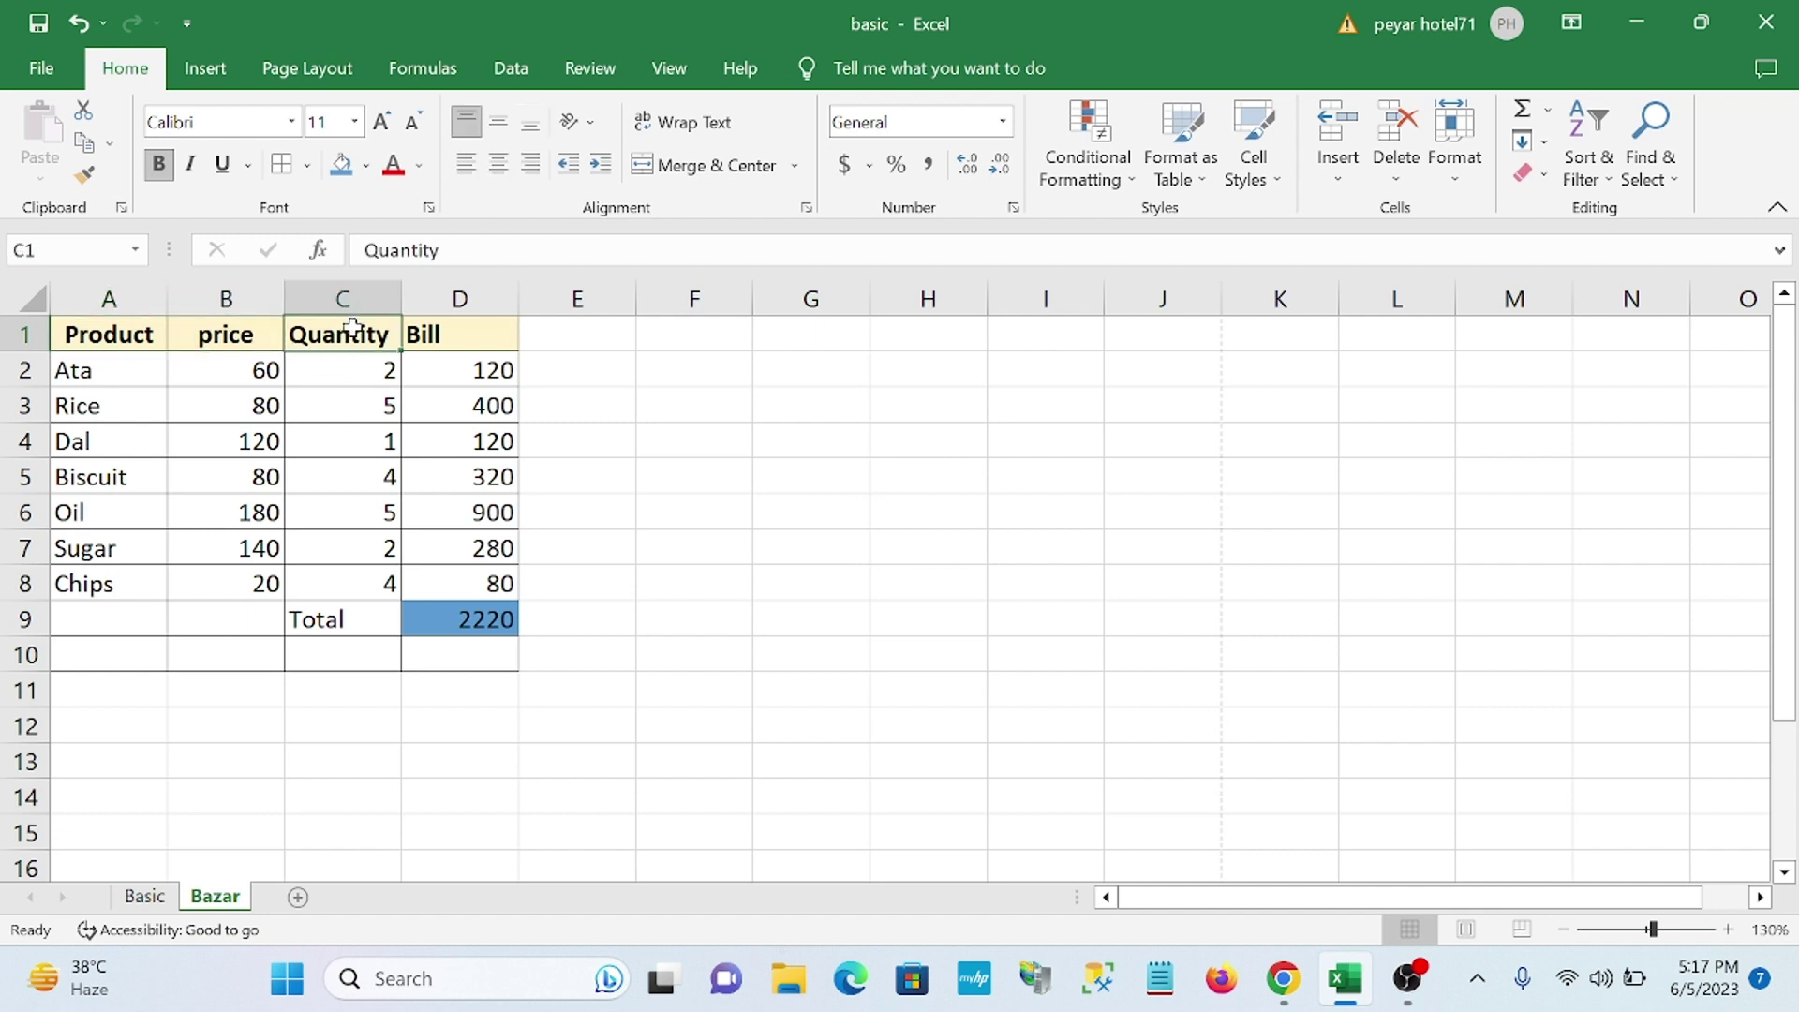
{"action": "left_click", "coordinate": [499, 166]}
{"action": "left_click", "coordinate": [475, 342]}
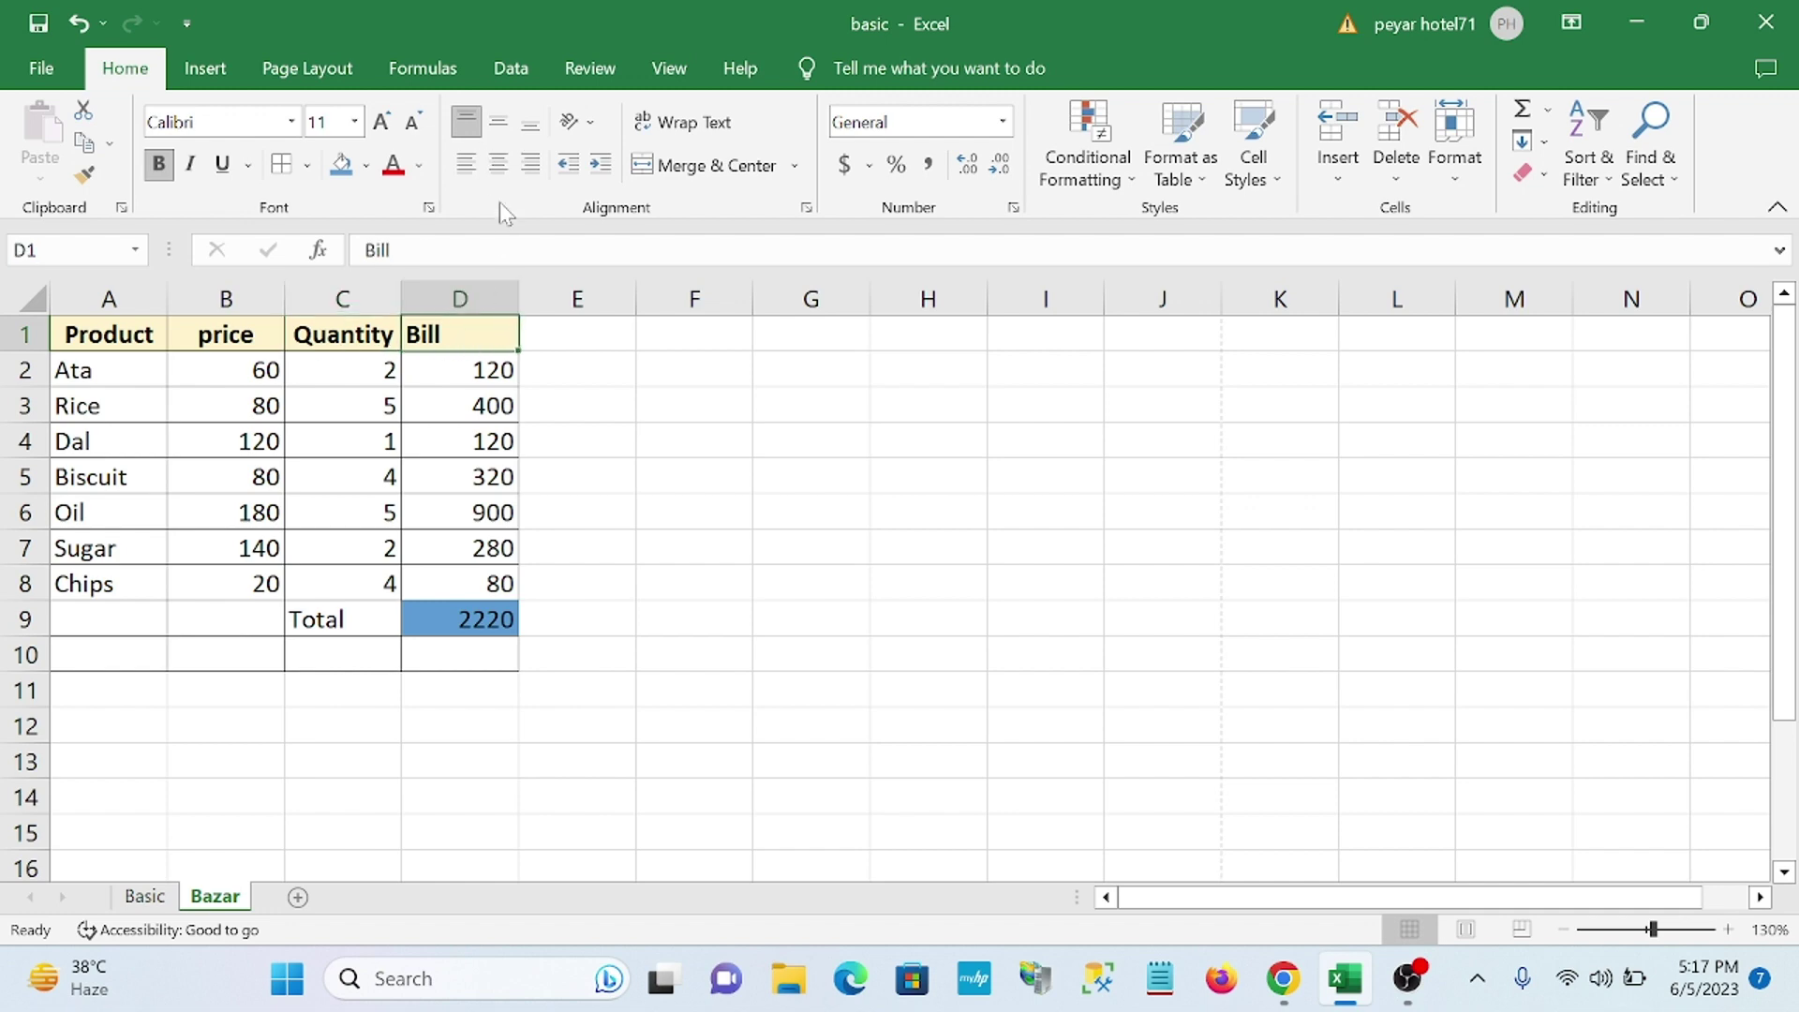
{"action": "left_click", "coordinate": [499, 165]}
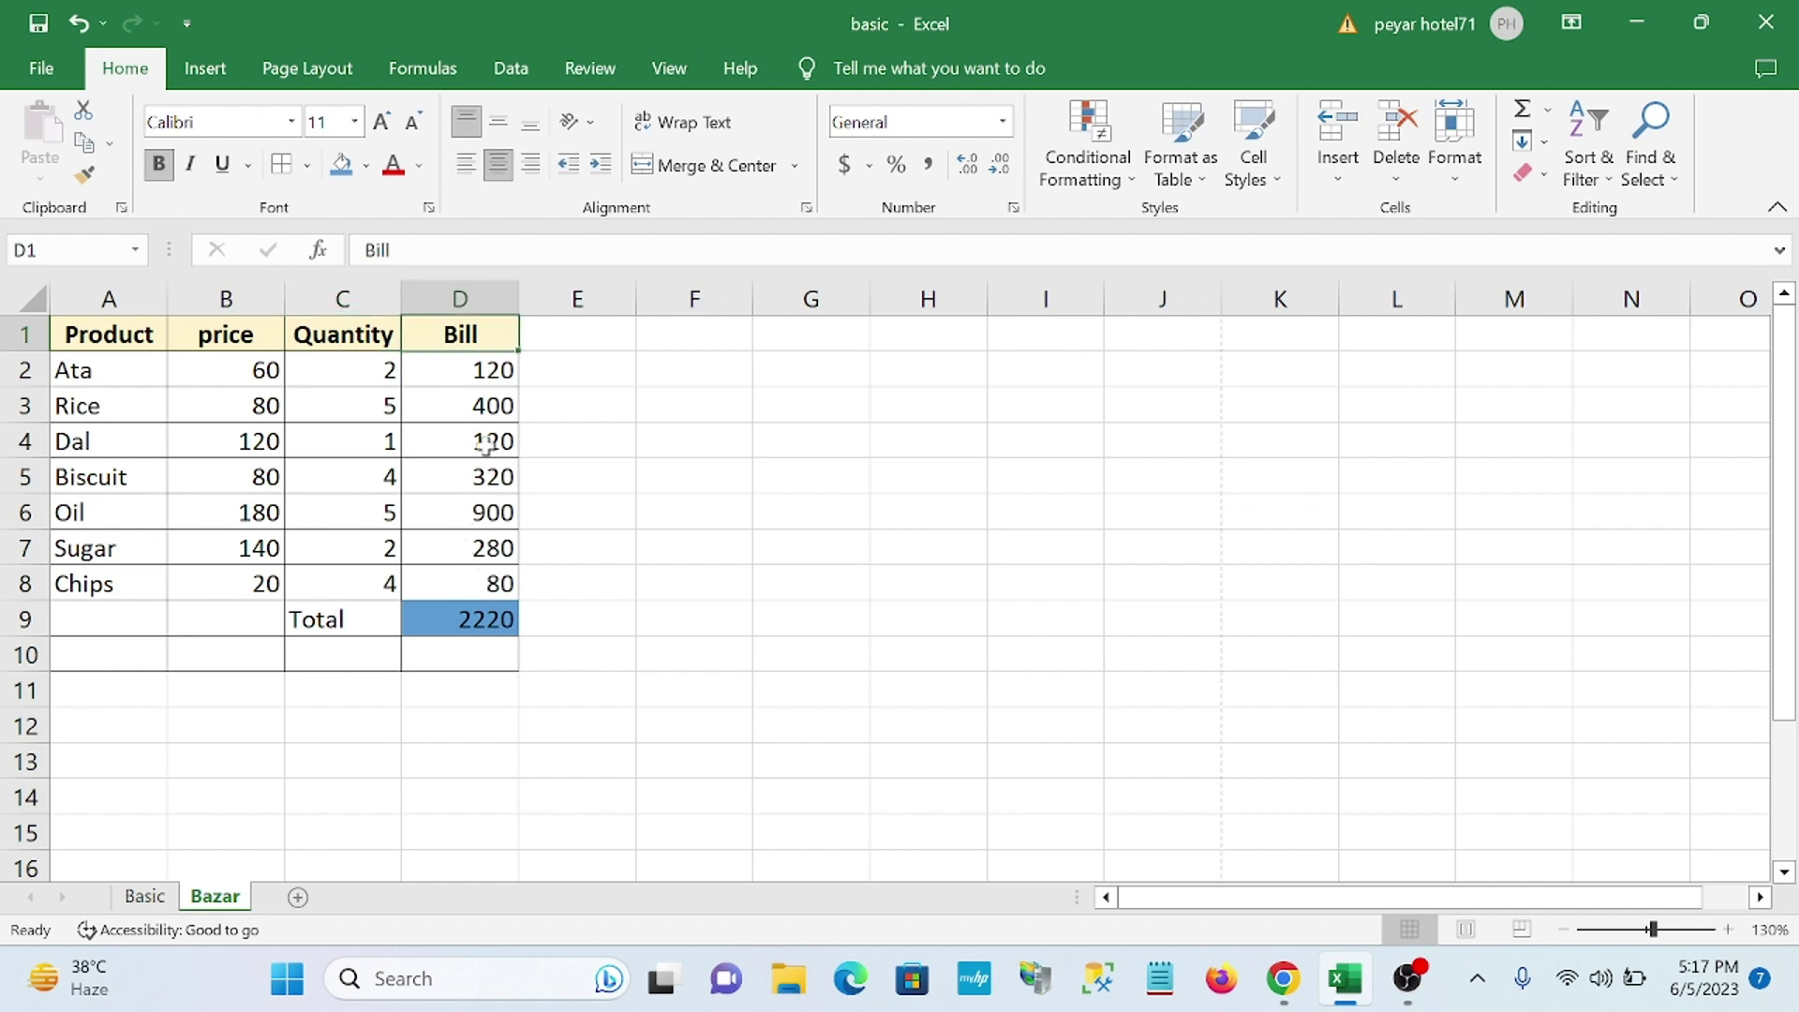
- Center the Bill, Quantity, price and Product entries in rows 2 to 8 horizontally
{"action": "left_click_drag", "start_coordinate": [470, 370], "coordinate": [469, 587]}
{"action": "left_click", "coordinate": [496, 173]}
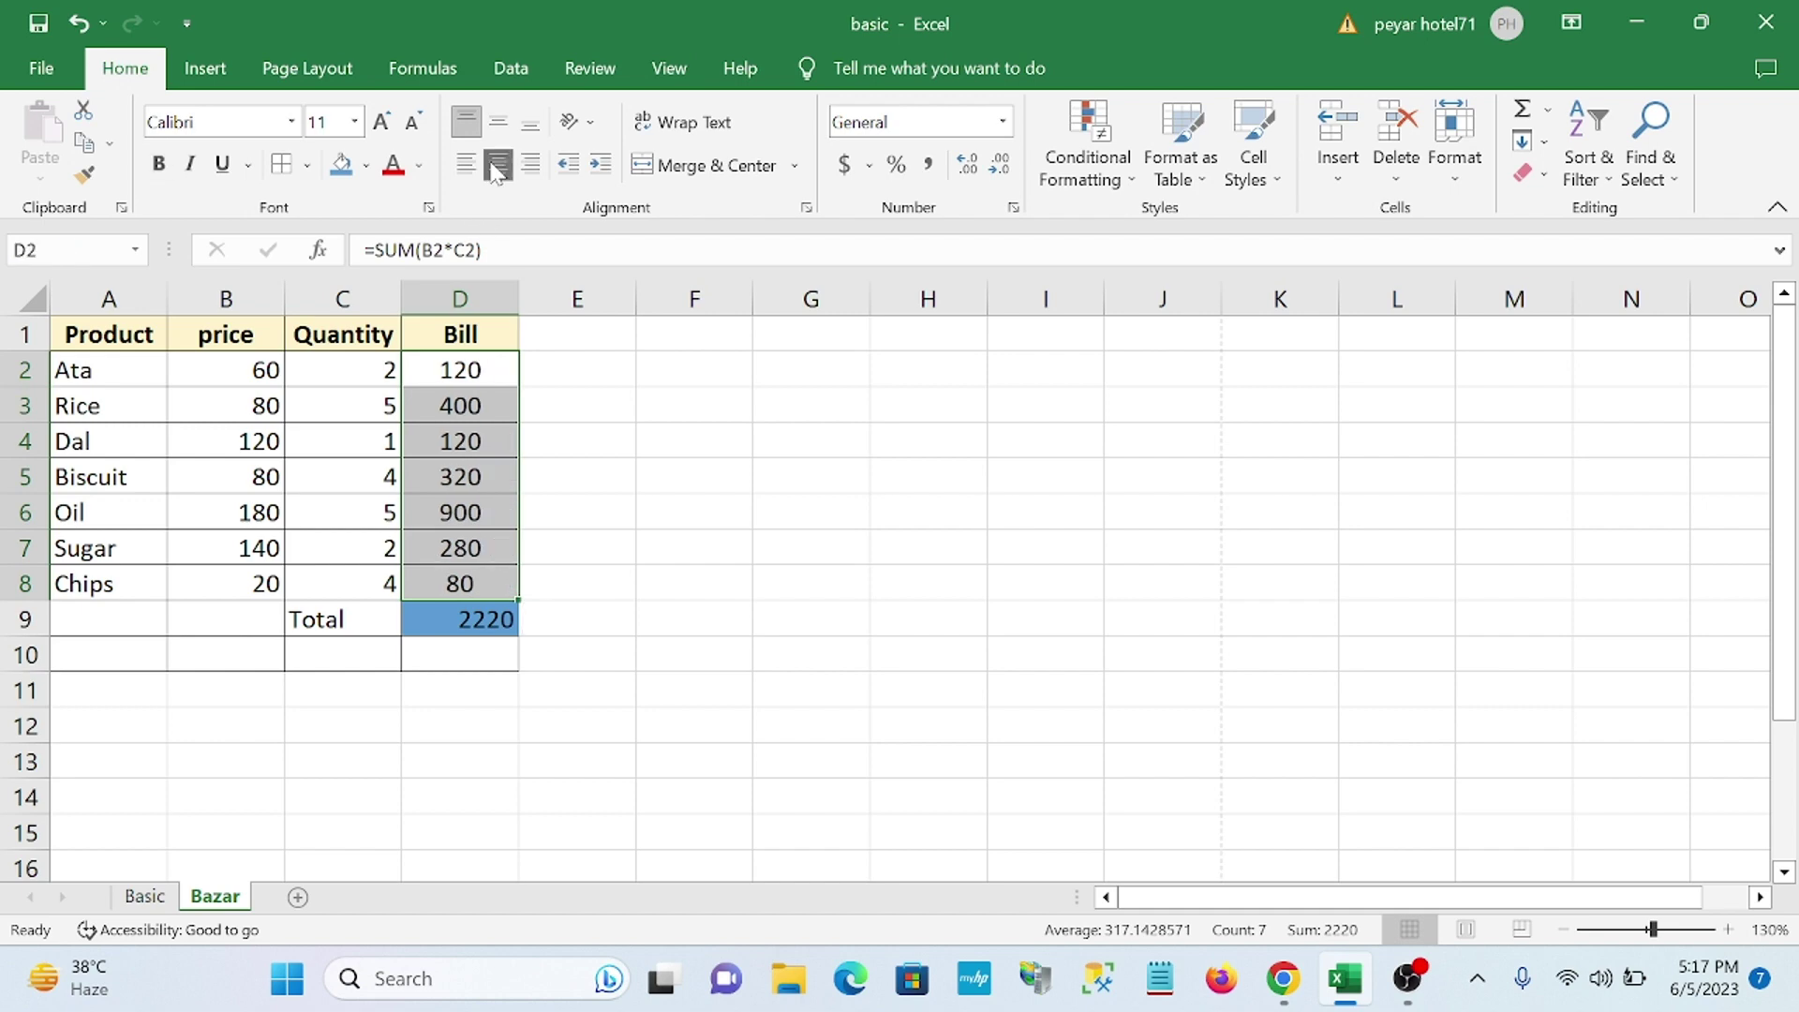
{"action": "left_click_drag", "start_coordinate": [369, 369], "coordinate": [361, 586]}
{"action": "left_click", "coordinate": [494, 173]}
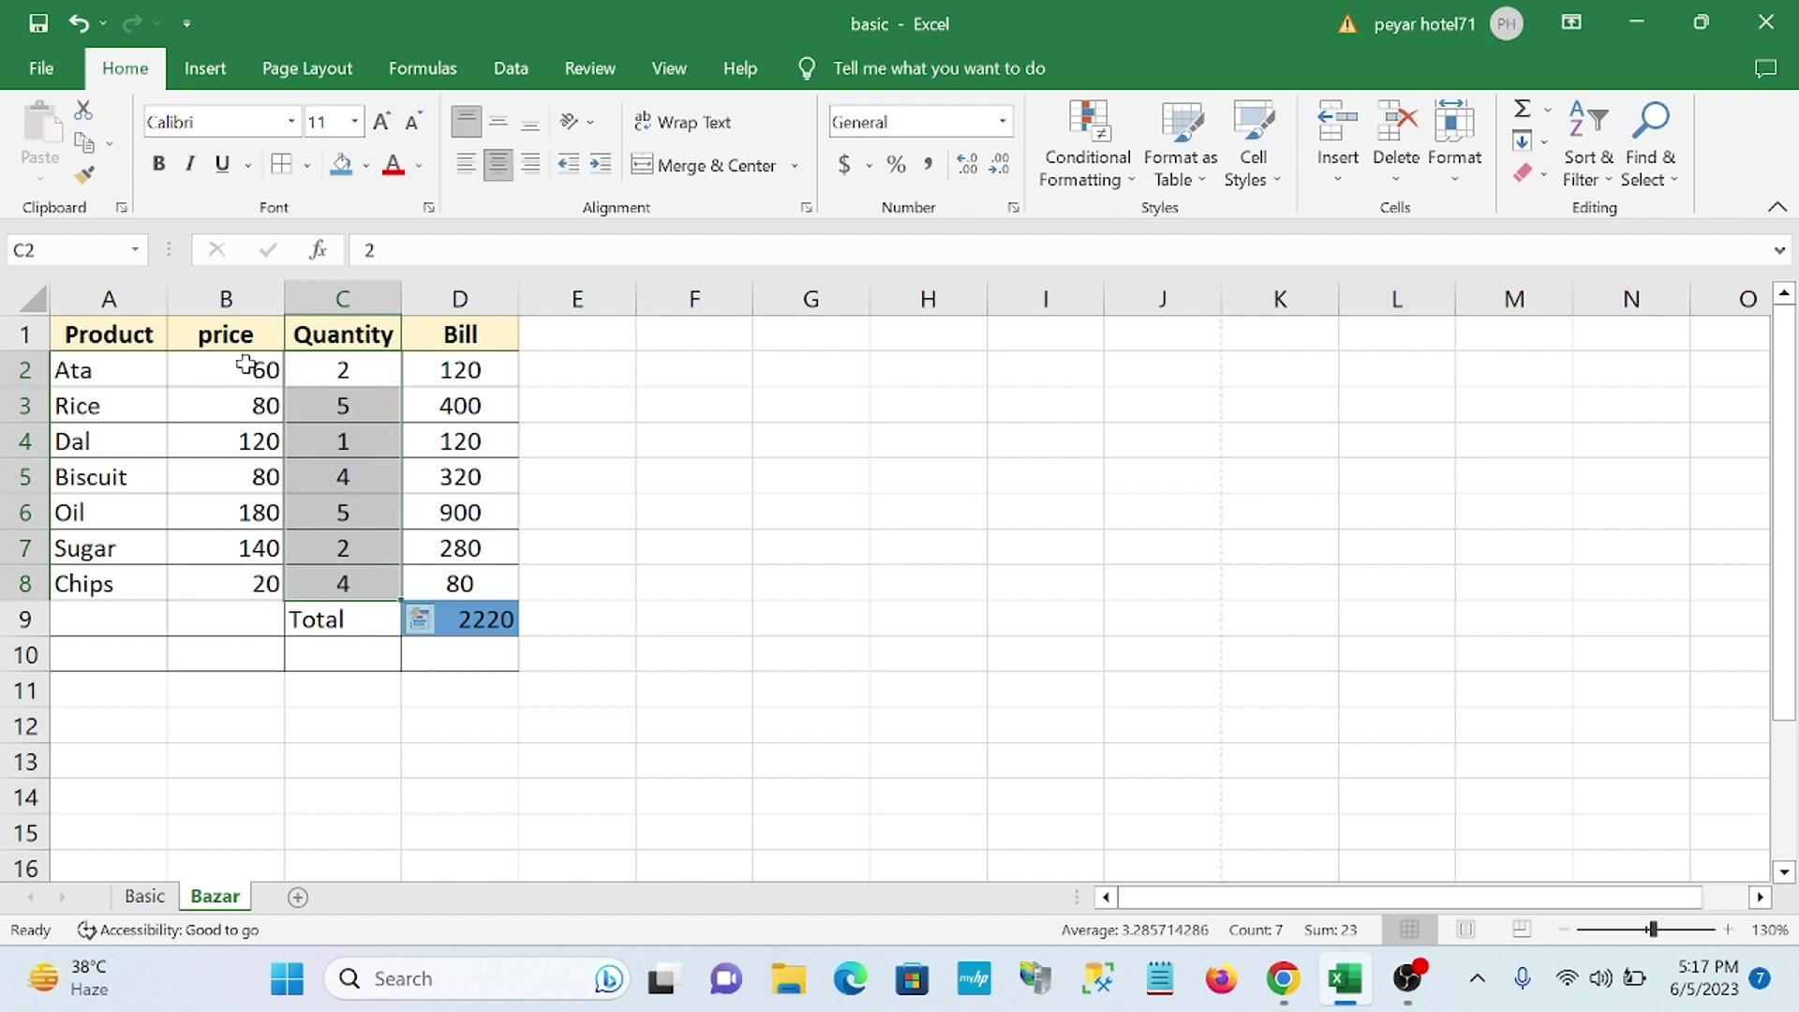
{"action": "left_click_drag", "start_coordinate": [245, 368], "coordinate": [249, 584]}
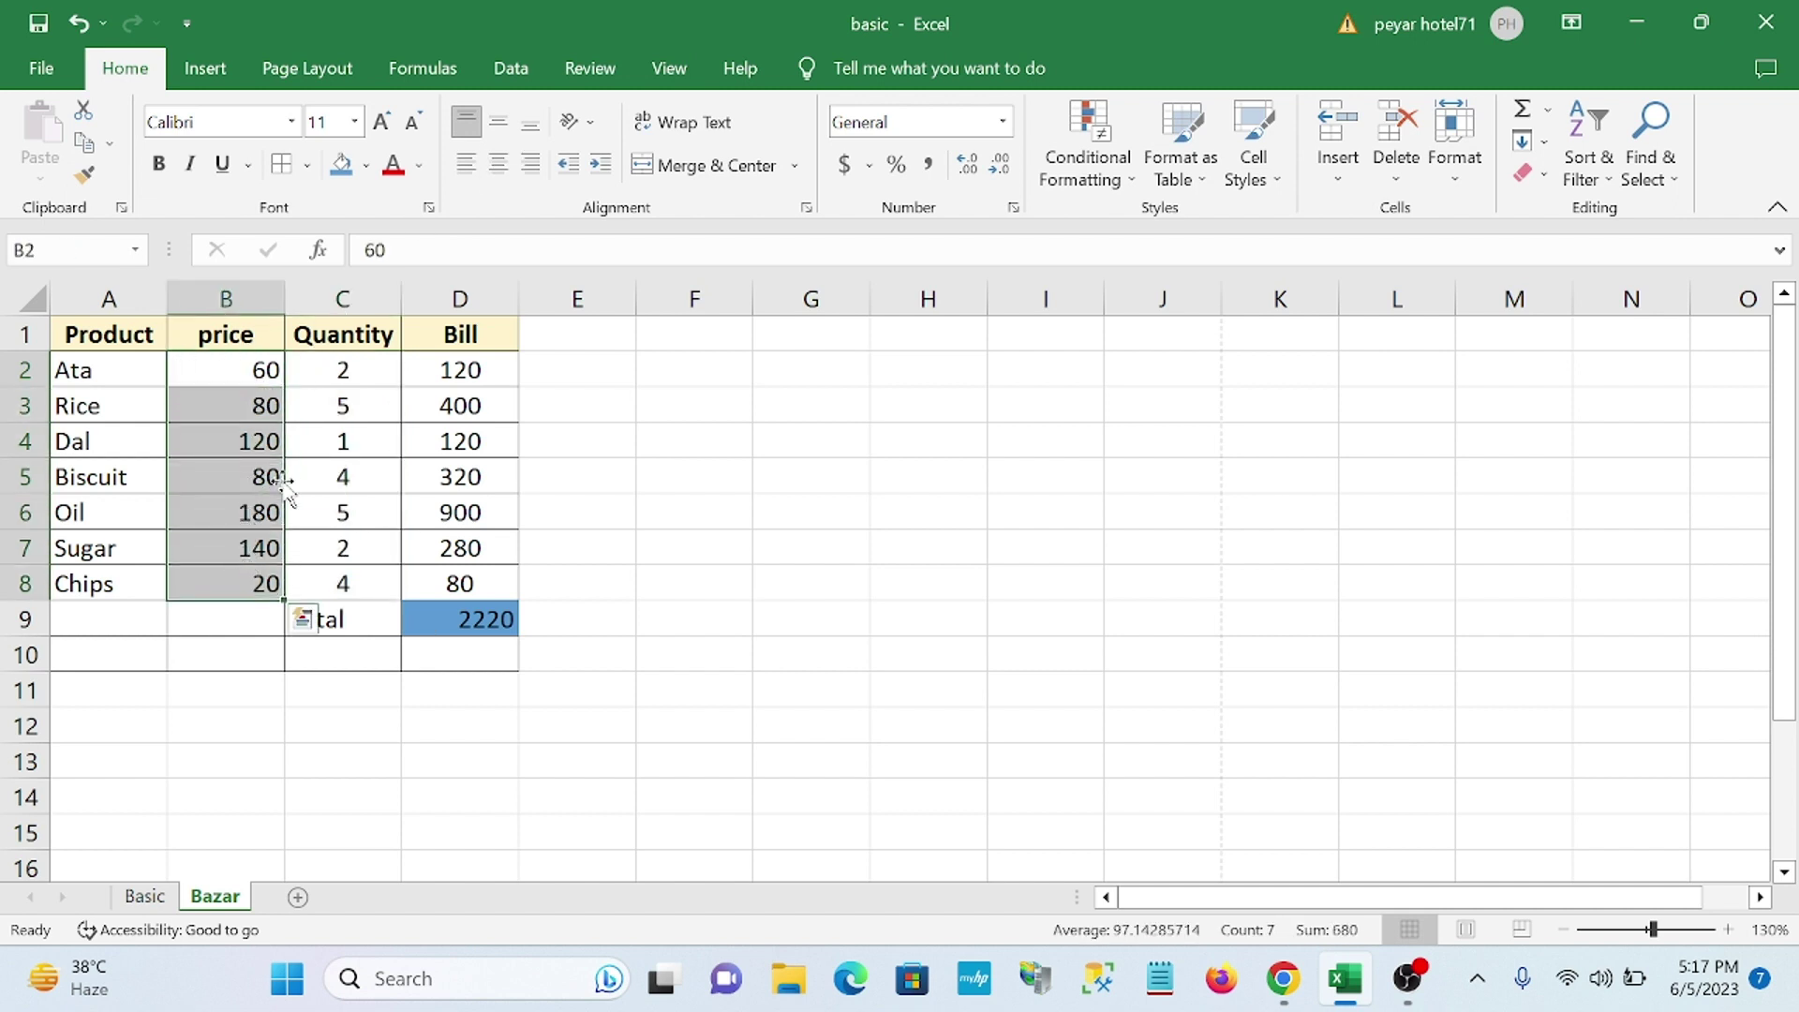
{"action": "left_click", "coordinate": [497, 171]}
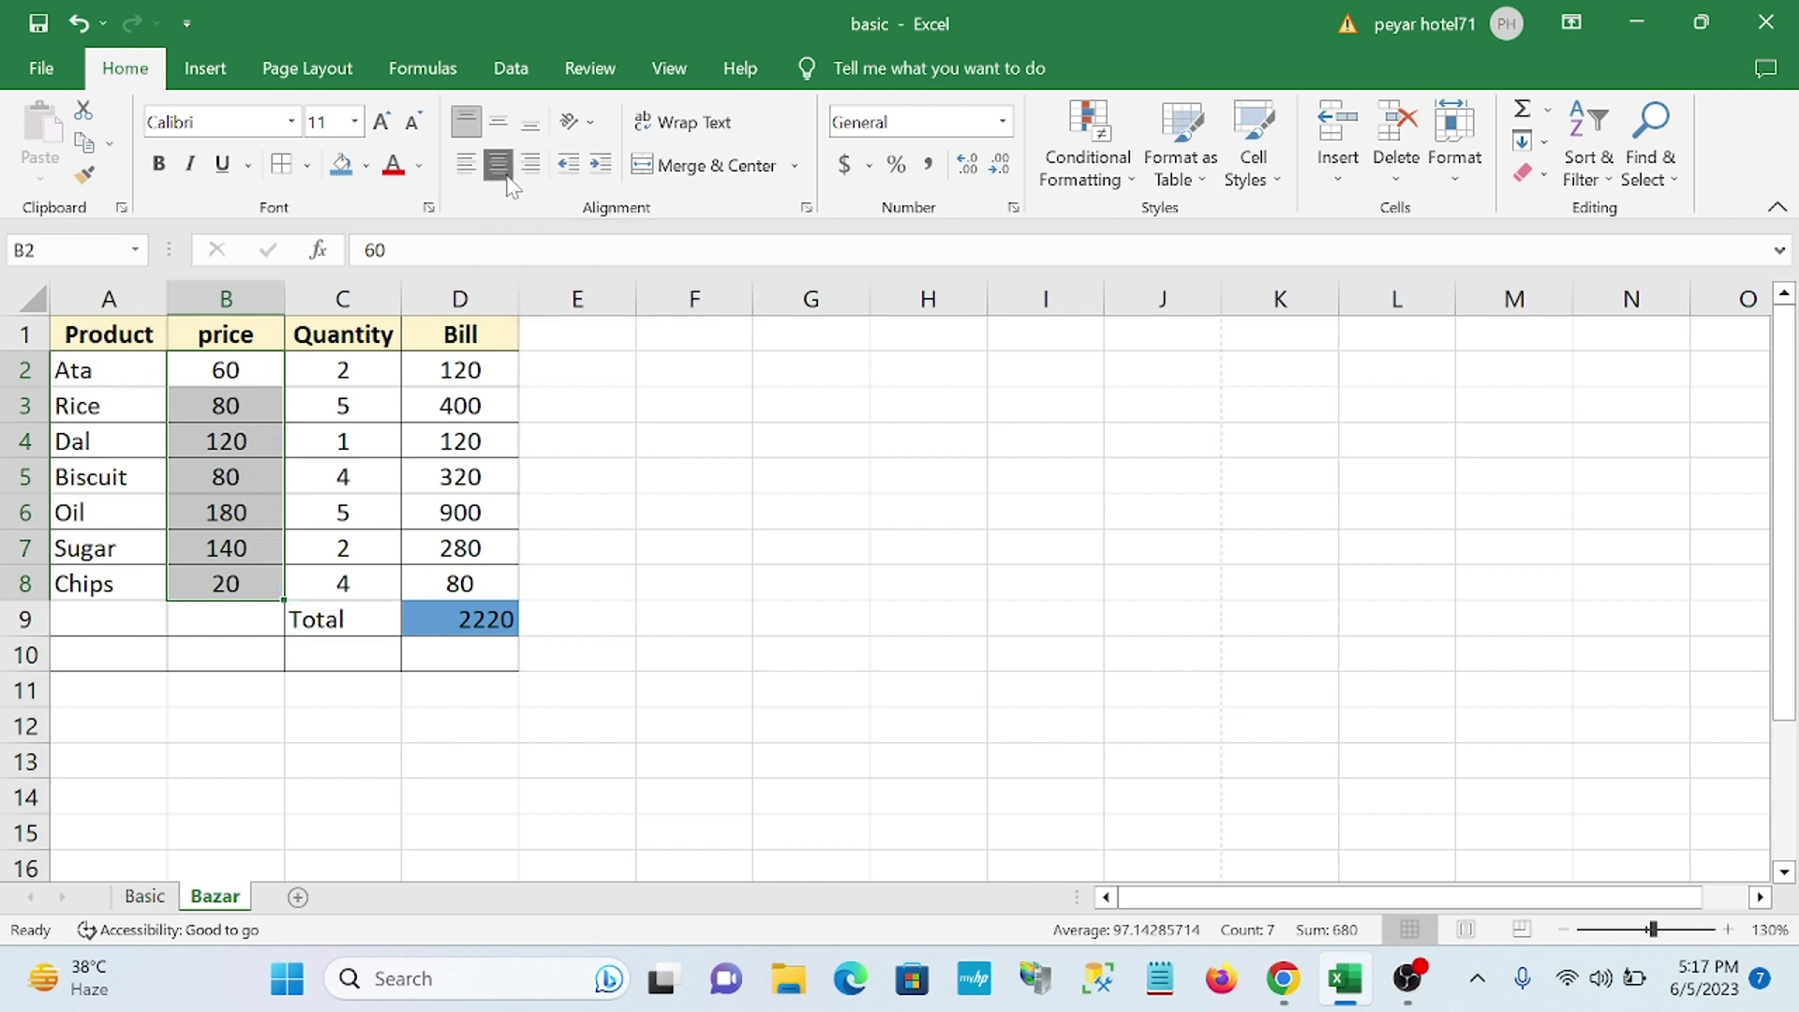
{"action": "left_click_drag", "start_coordinate": [99, 367], "coordinate": [103, 586]}
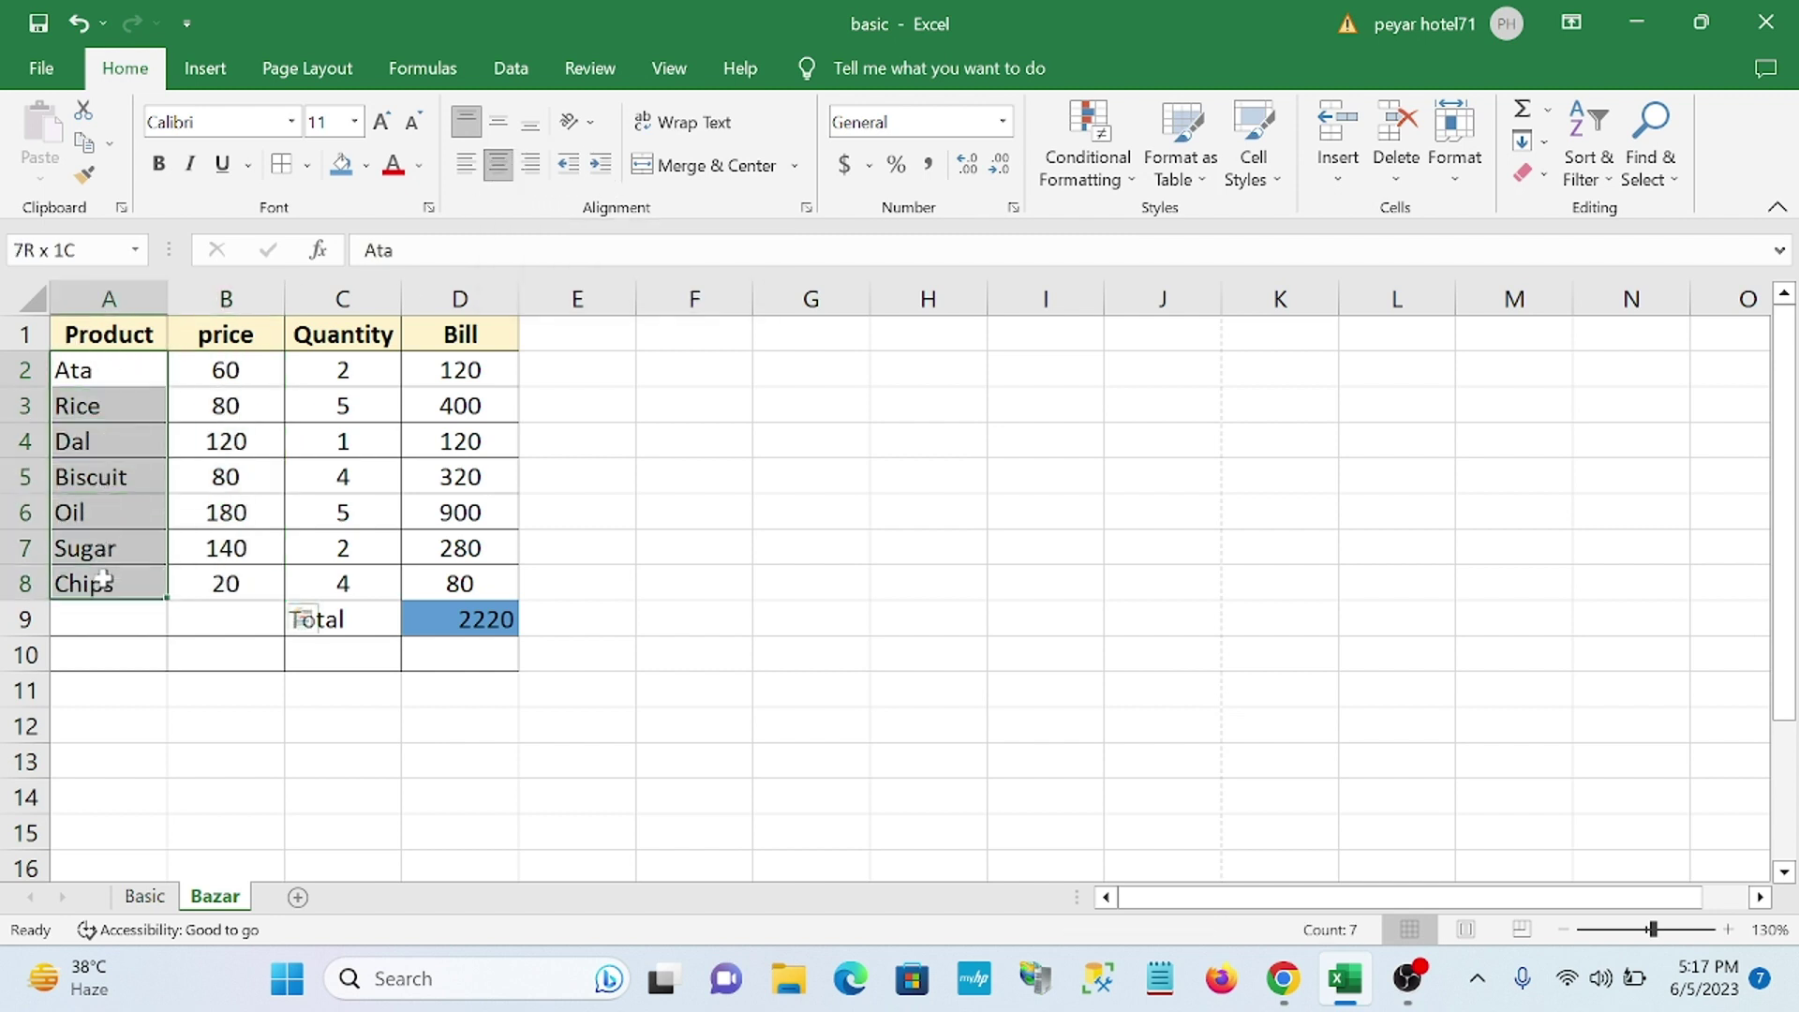
{"action": "left_click", "coordinate": [498, 167]}
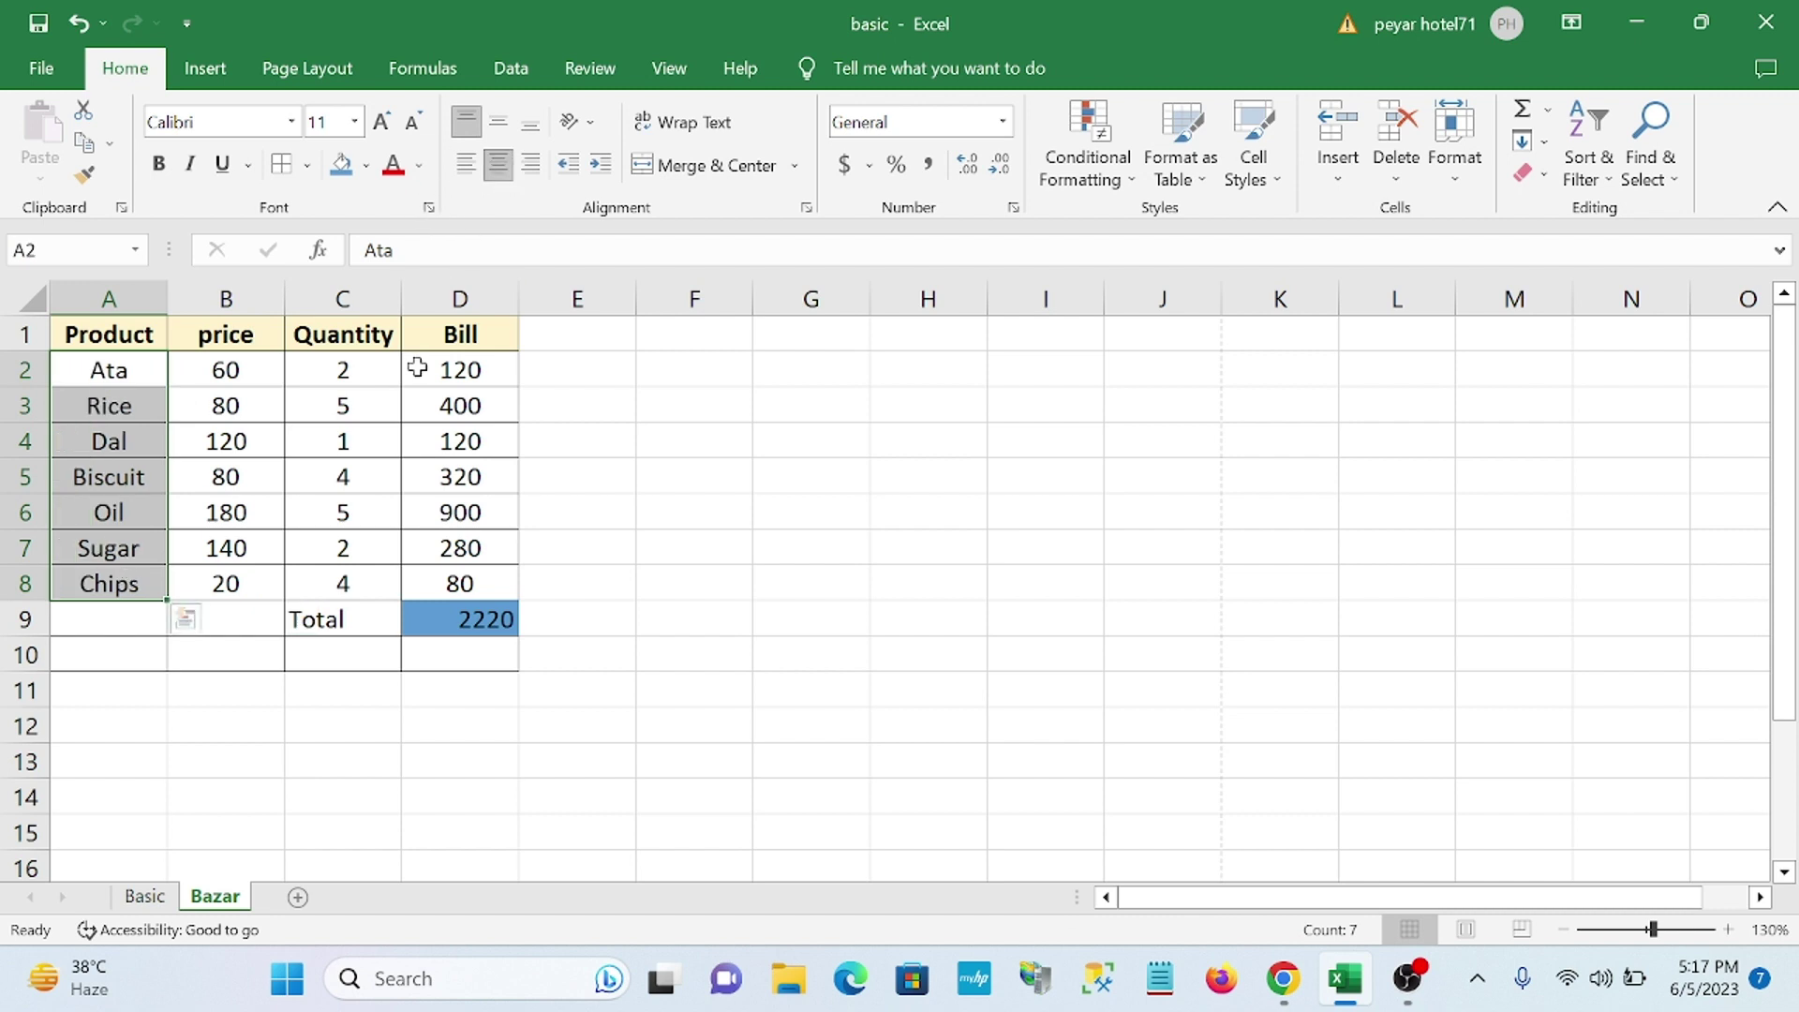
- Check the print preview of the shopping bill table and return to the worksheet
{"action": "left_click", "coordinate": [653, 573]}
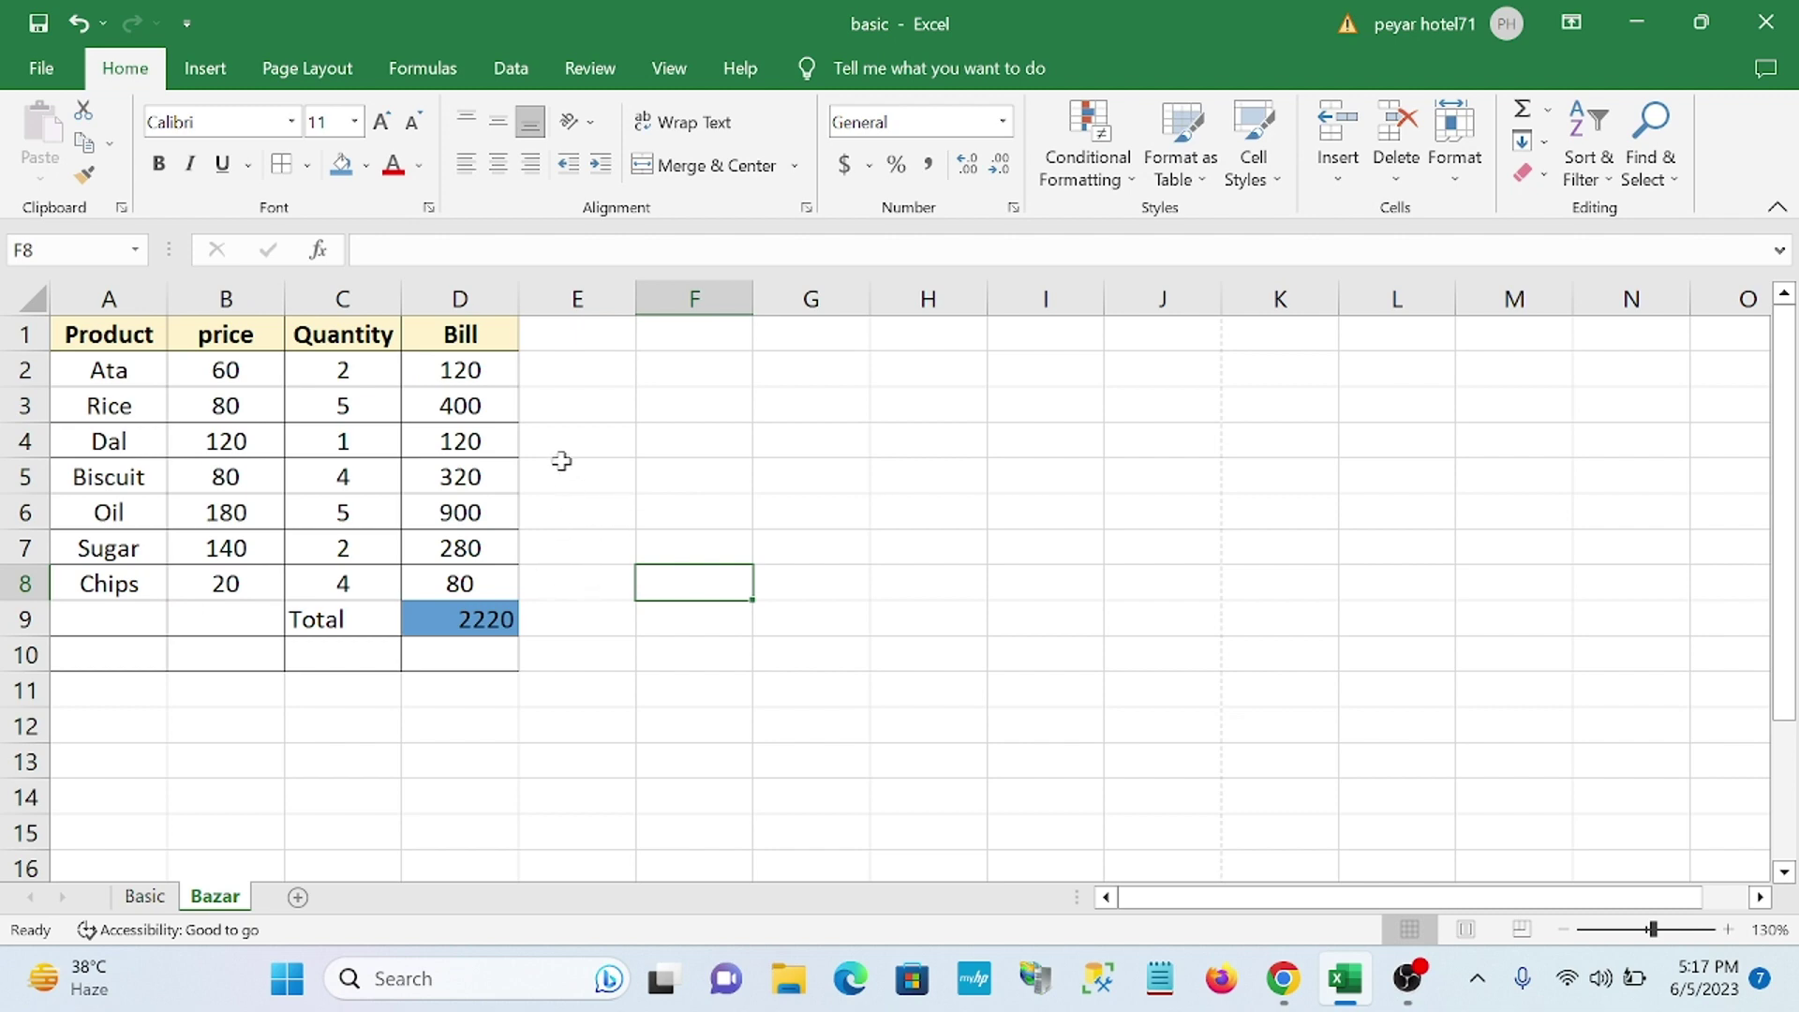
{"action": "key", "text": "ctrl+p"}
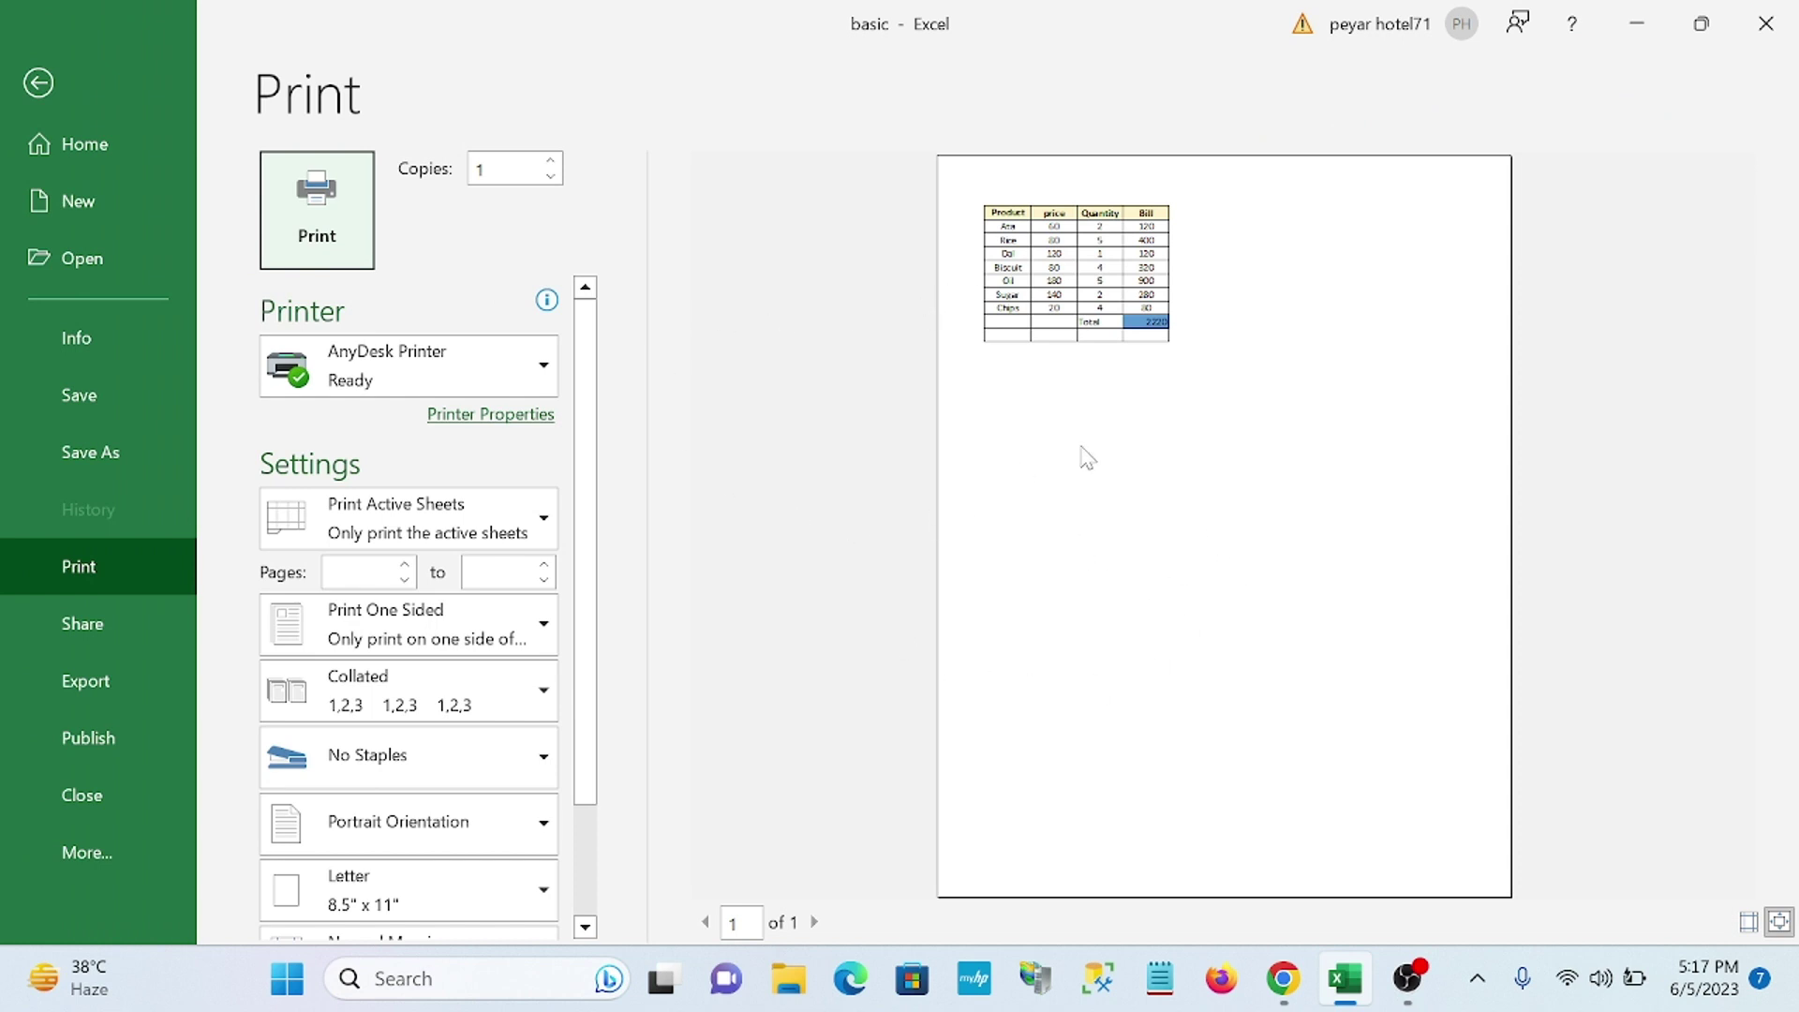
{"action": "left_click", "coordinate": [38, 82]}
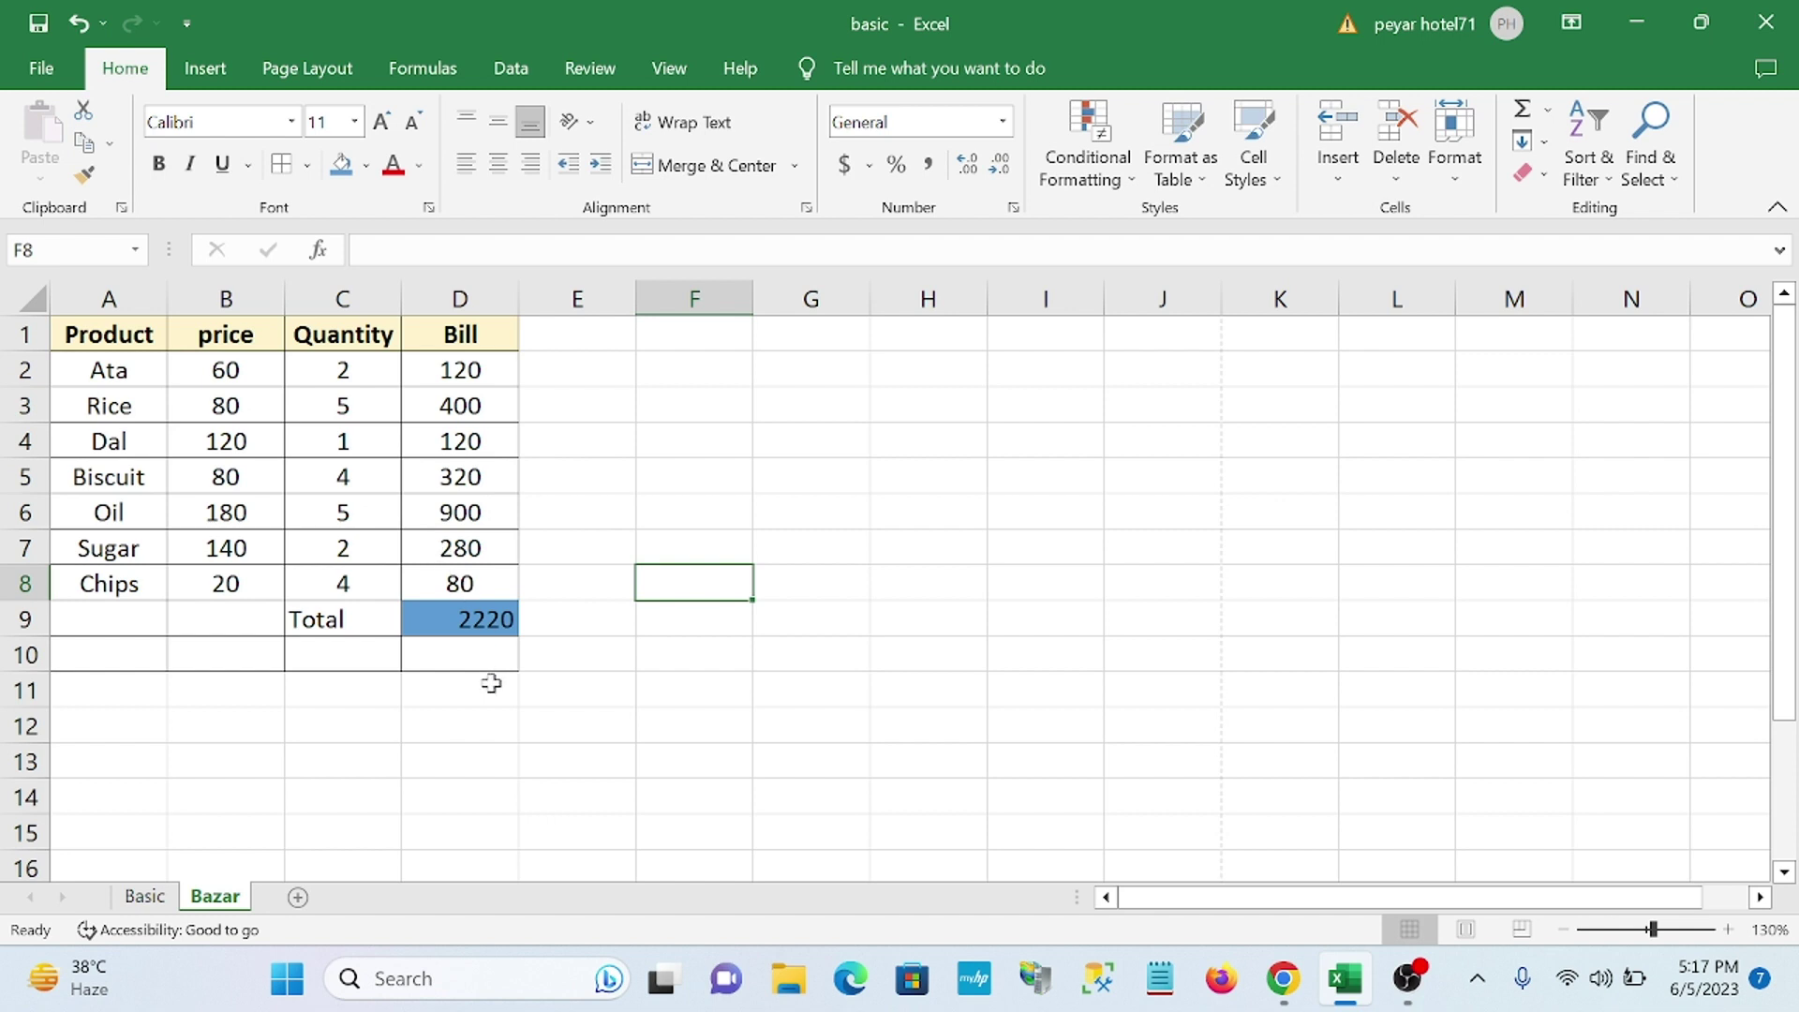
- Set the quantity of Ata in C2 to 5 and the quantity of Dal in C4 to 3
{"action": "left_click", "coordinate": [348, 374]}
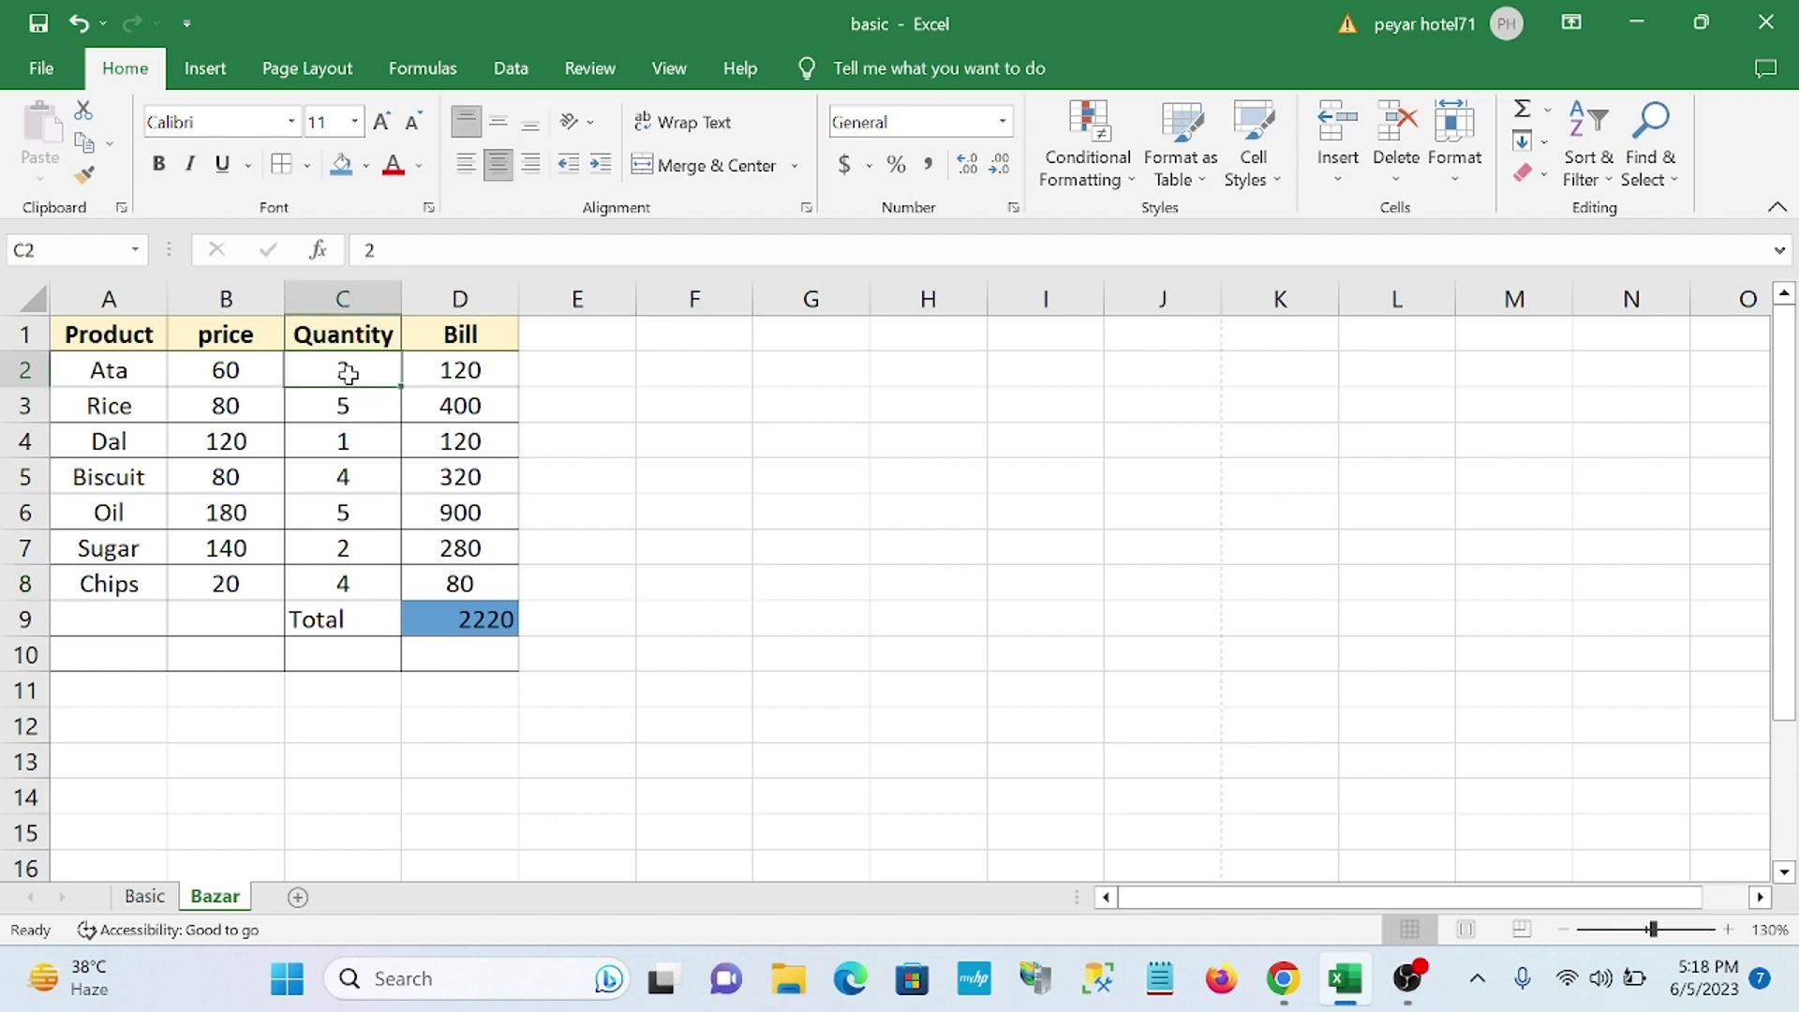
{"action": "type", "text": "5"}
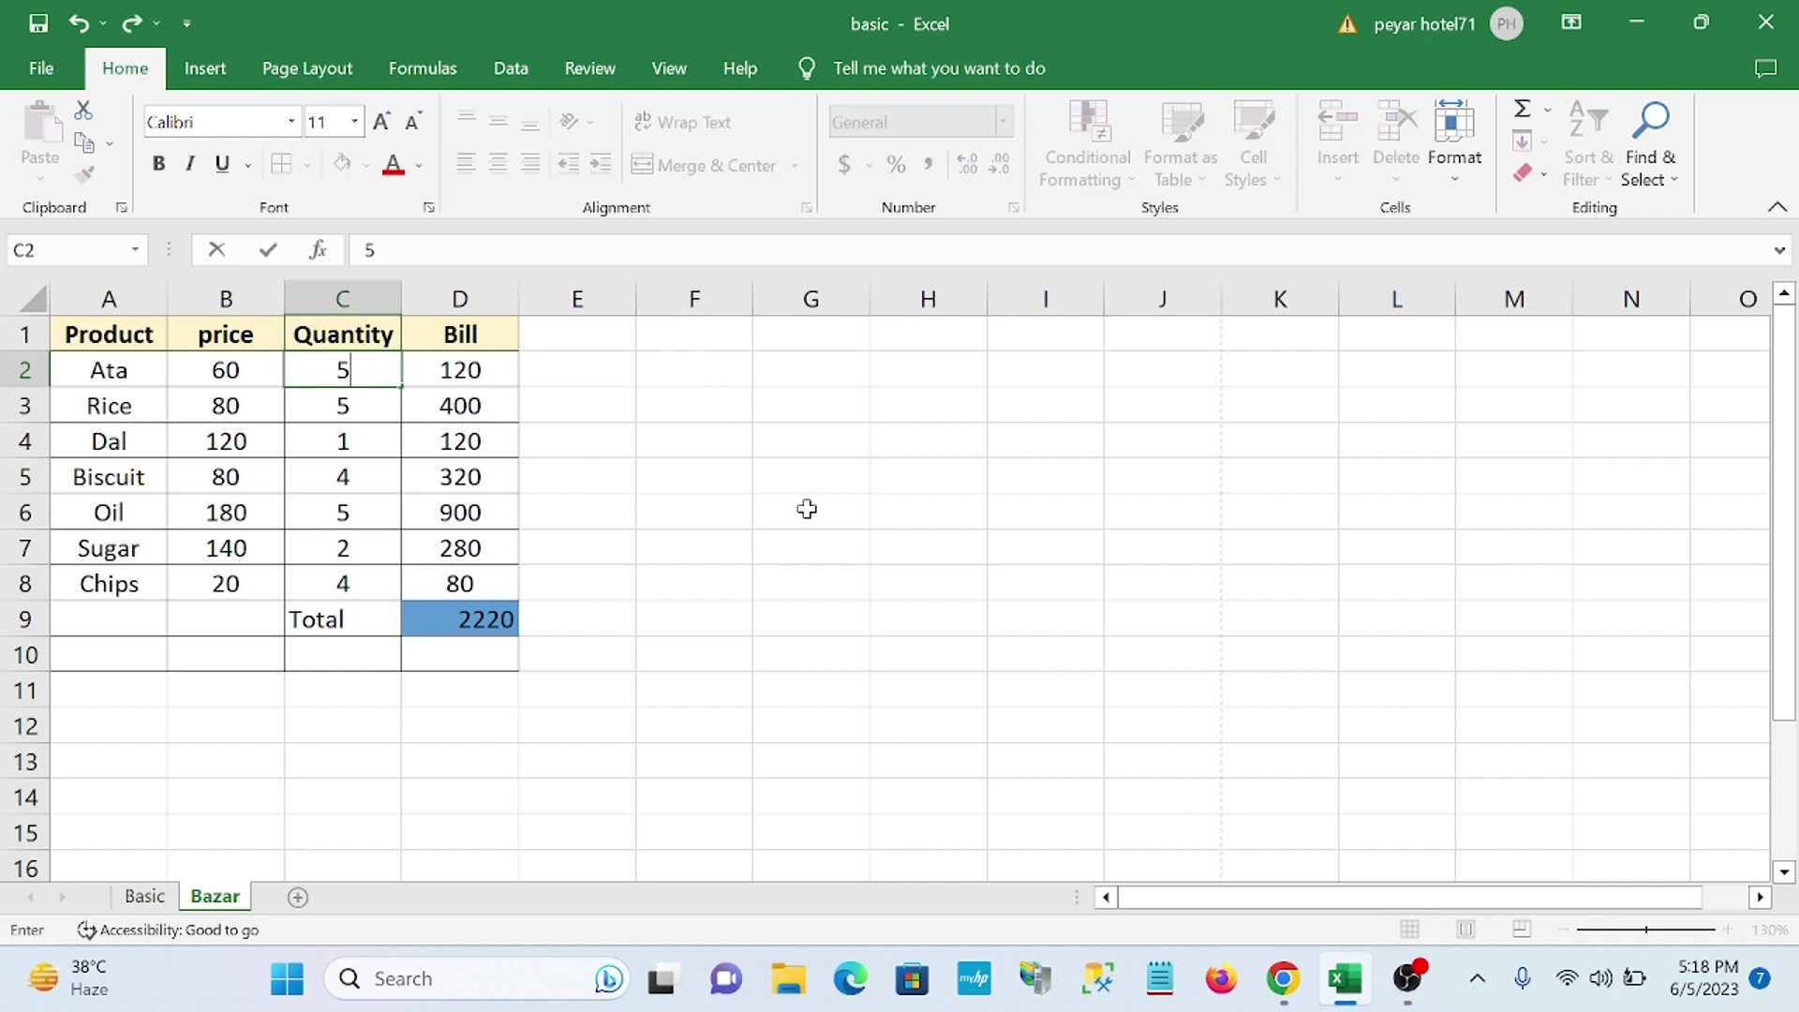
{"action": "key", "text": "Return"}
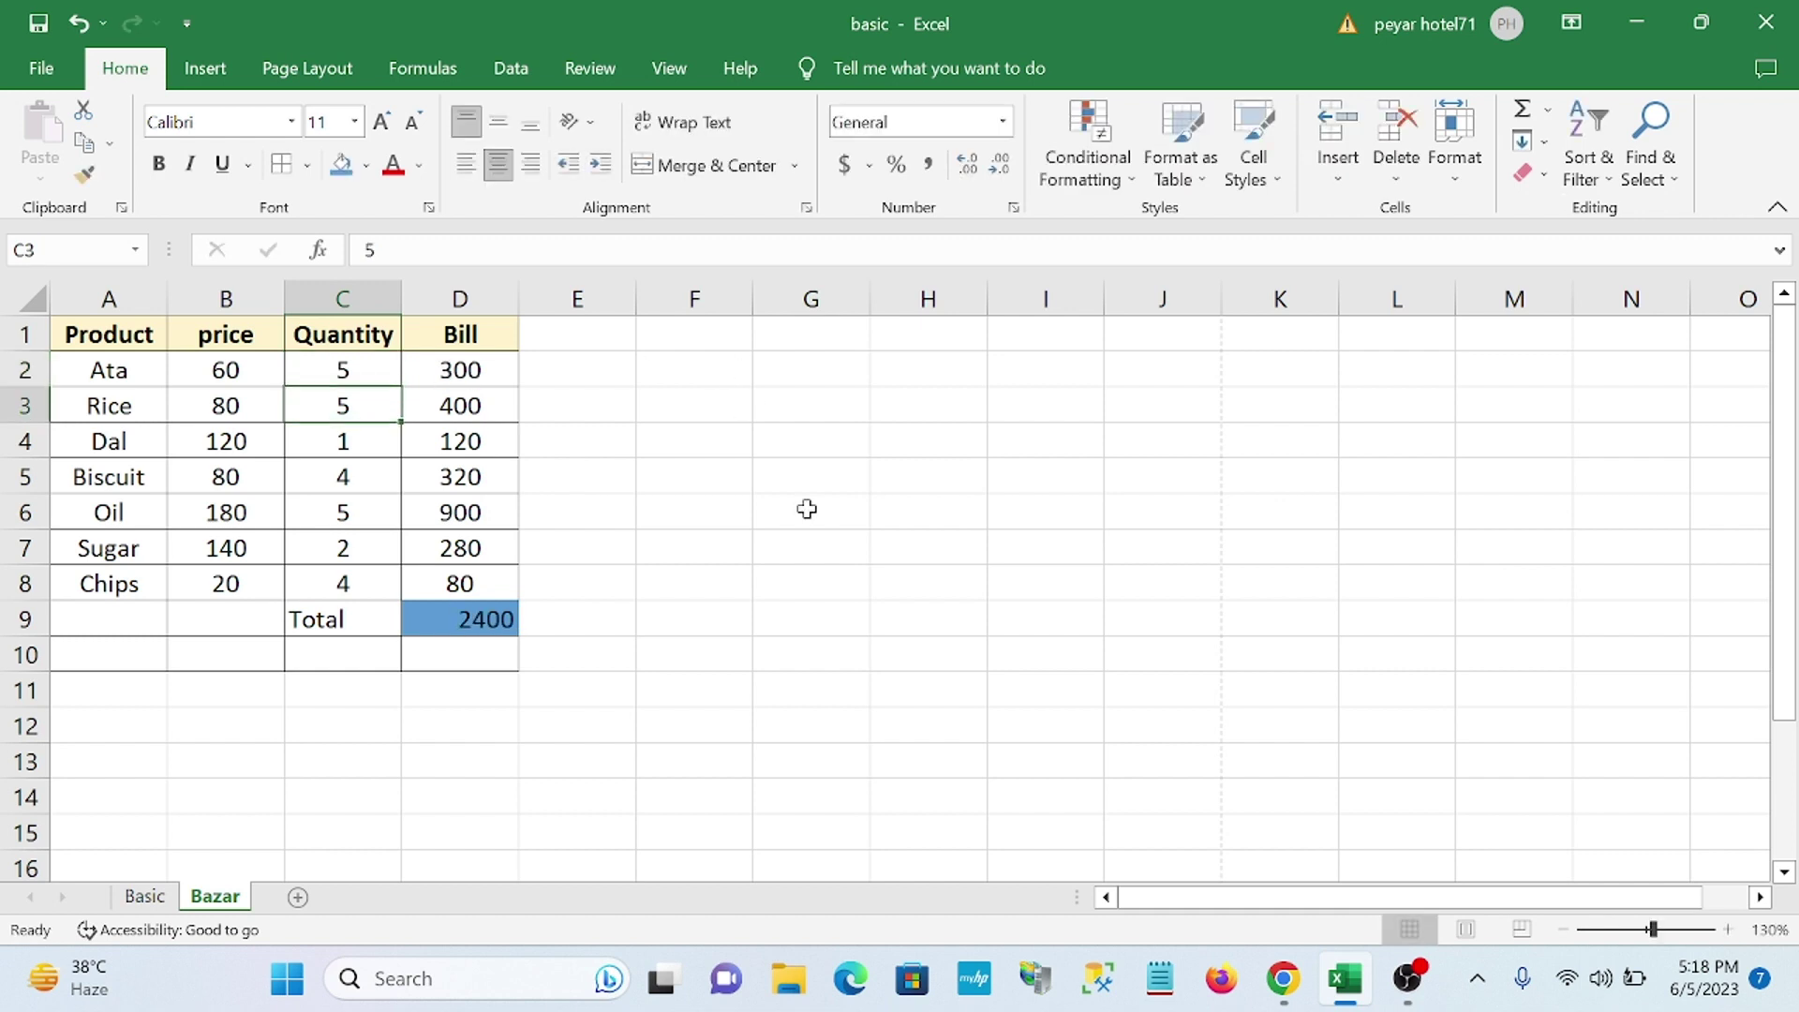
{"action": "left_click", "coordinate": [344, 446]}
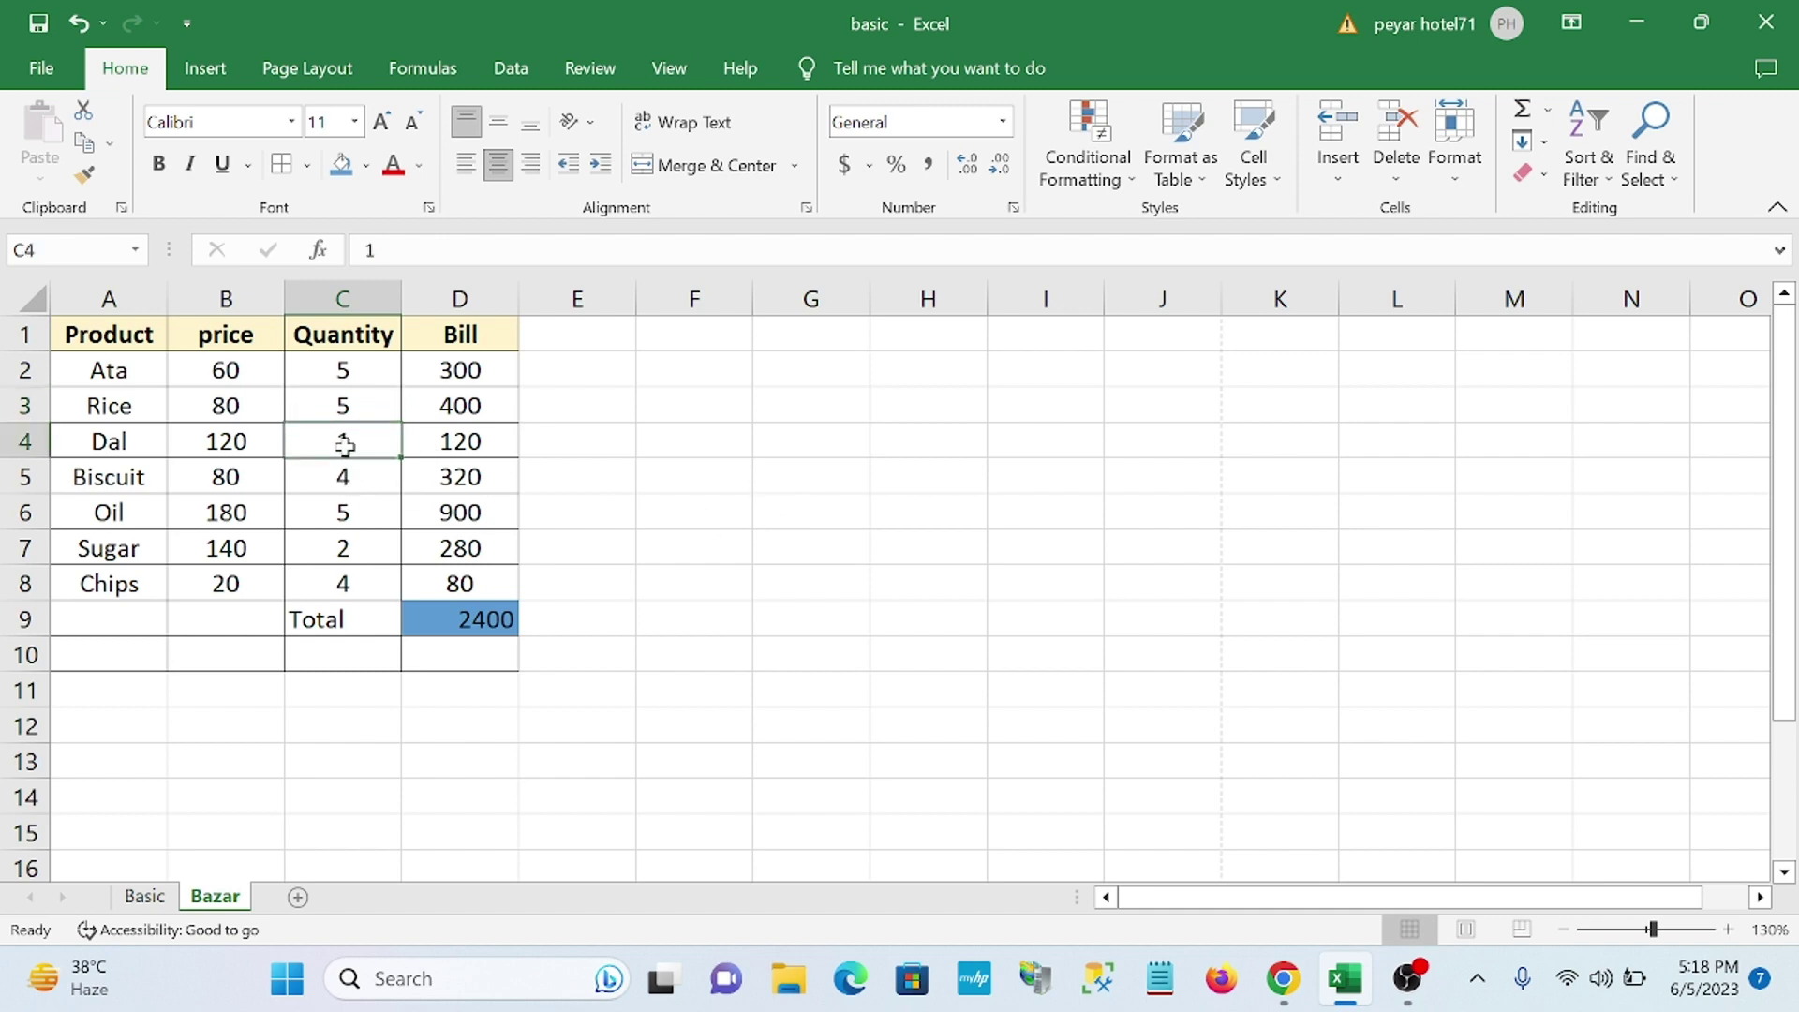
{"action": "type", "text": "3"}
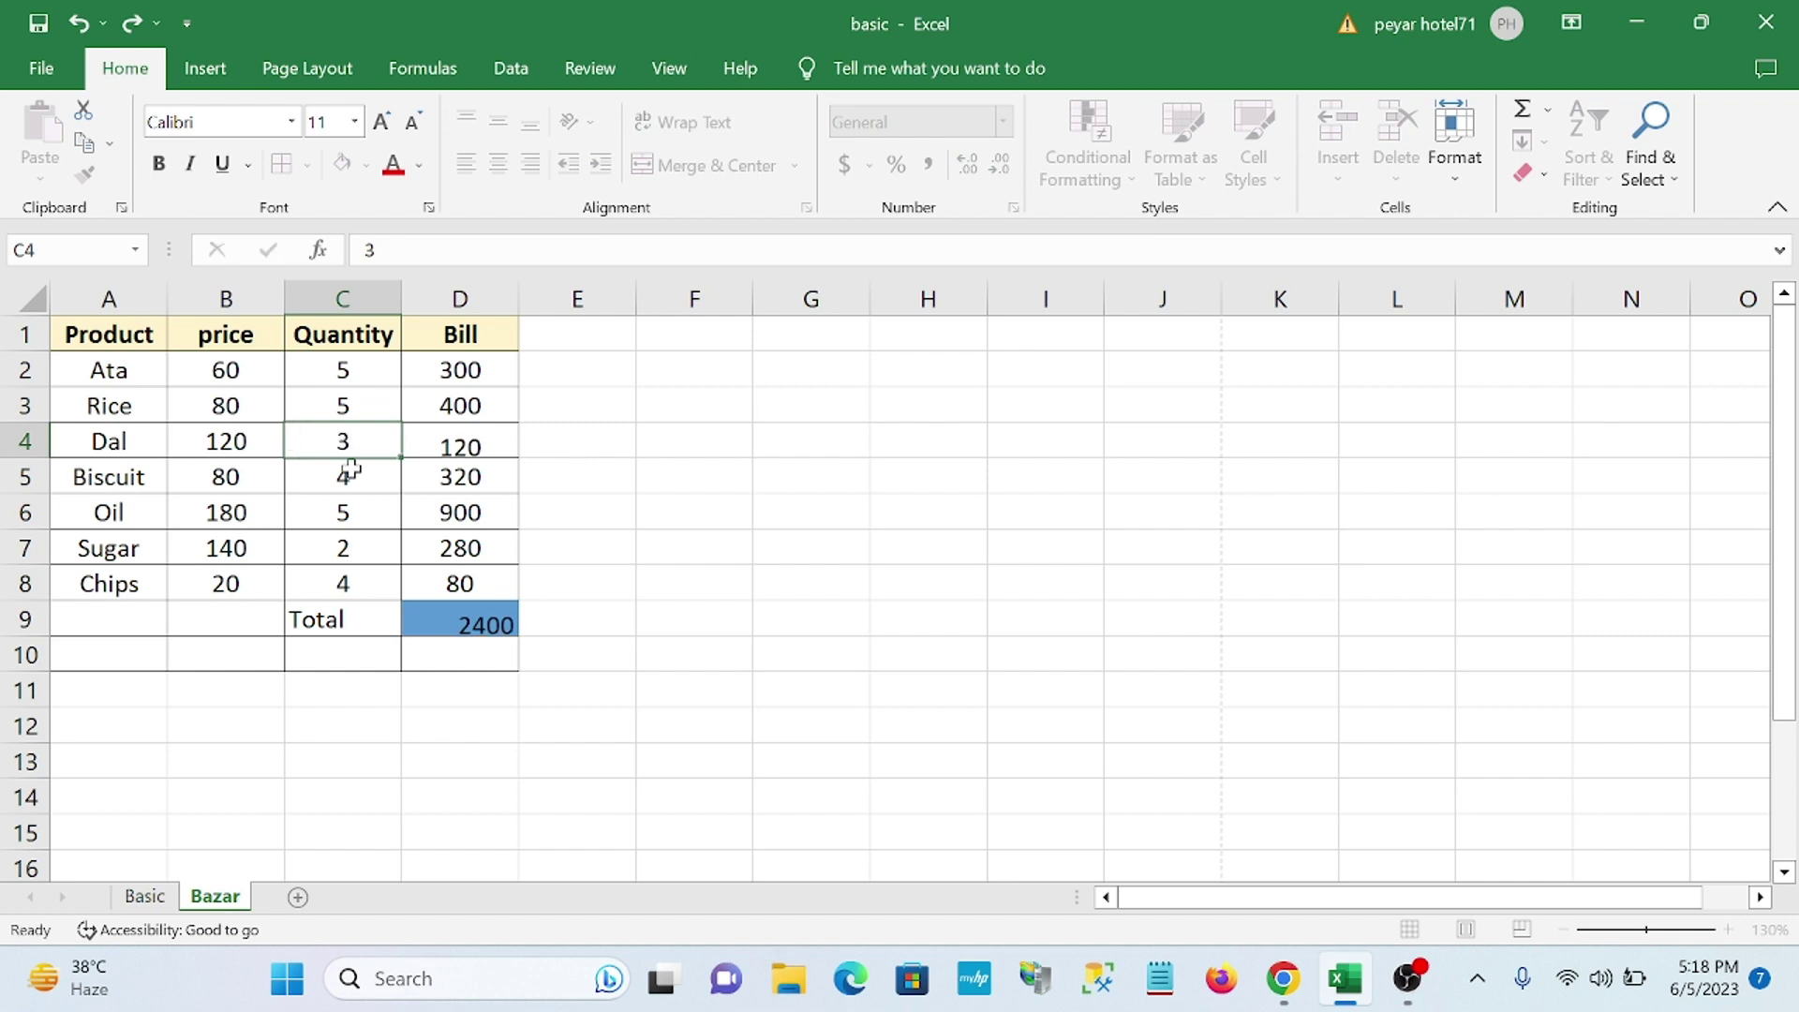
{"action": "left_click", "coordinate": [350, 471]}
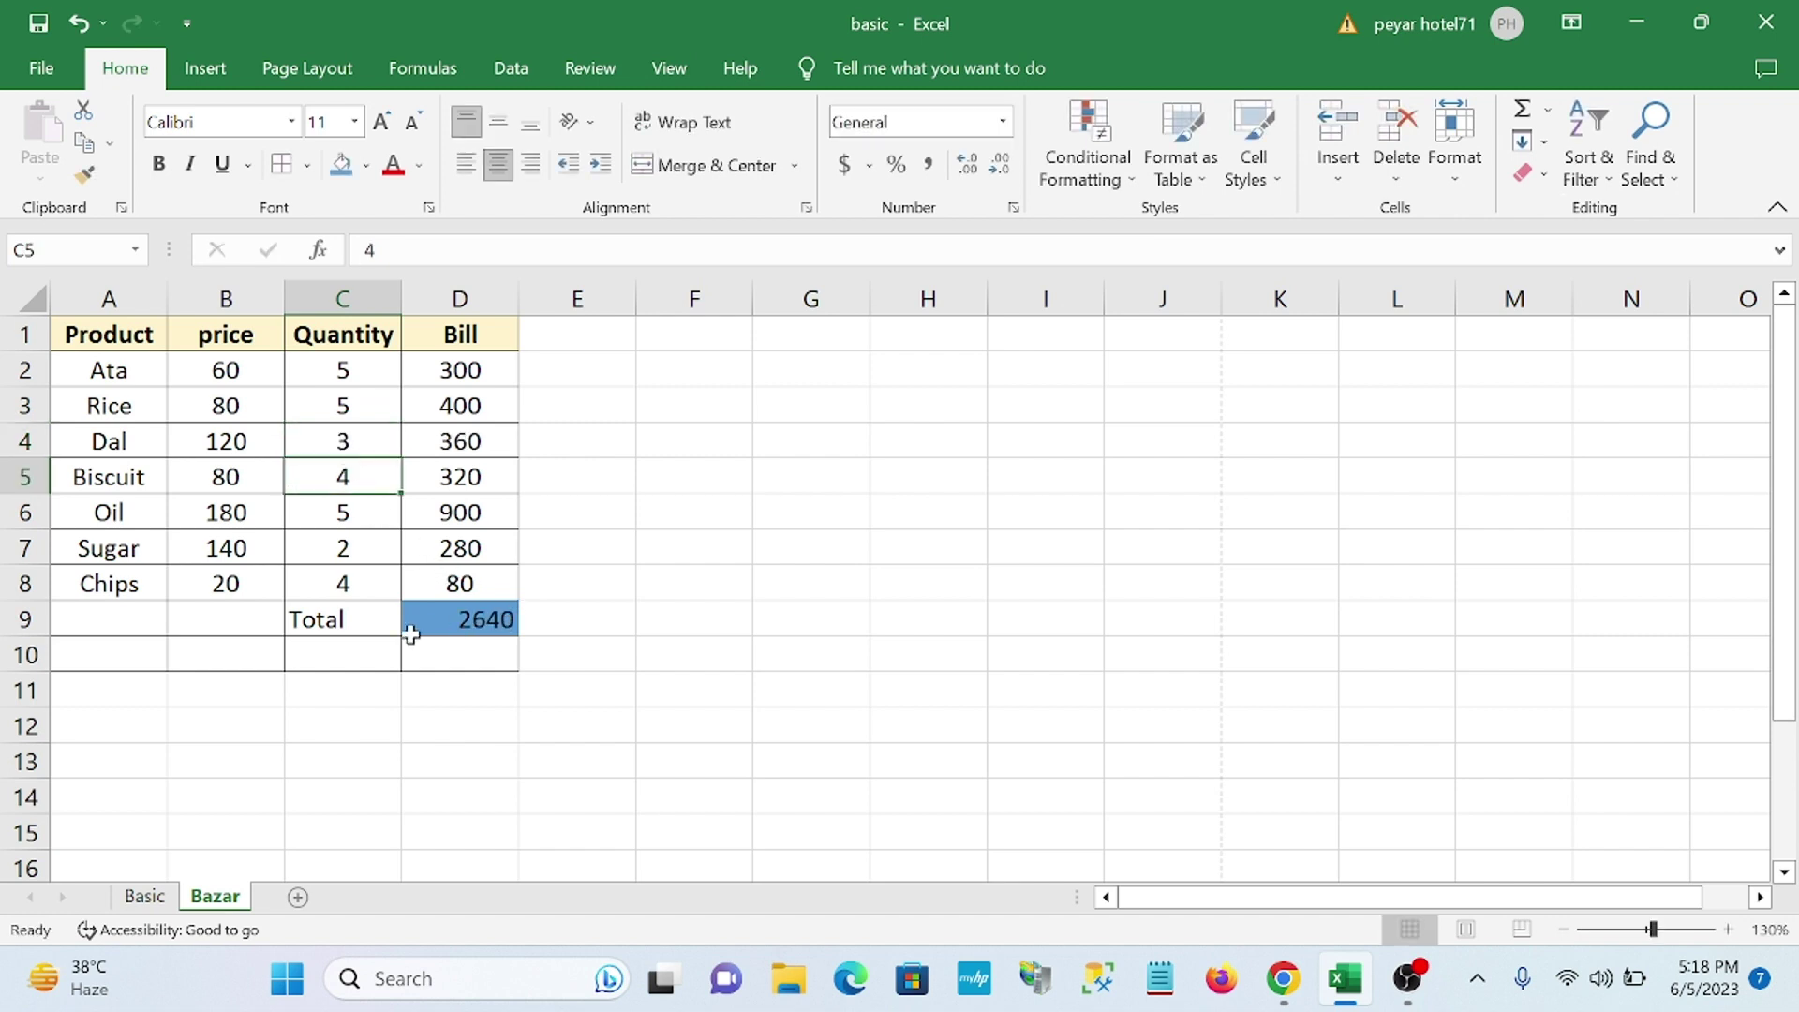